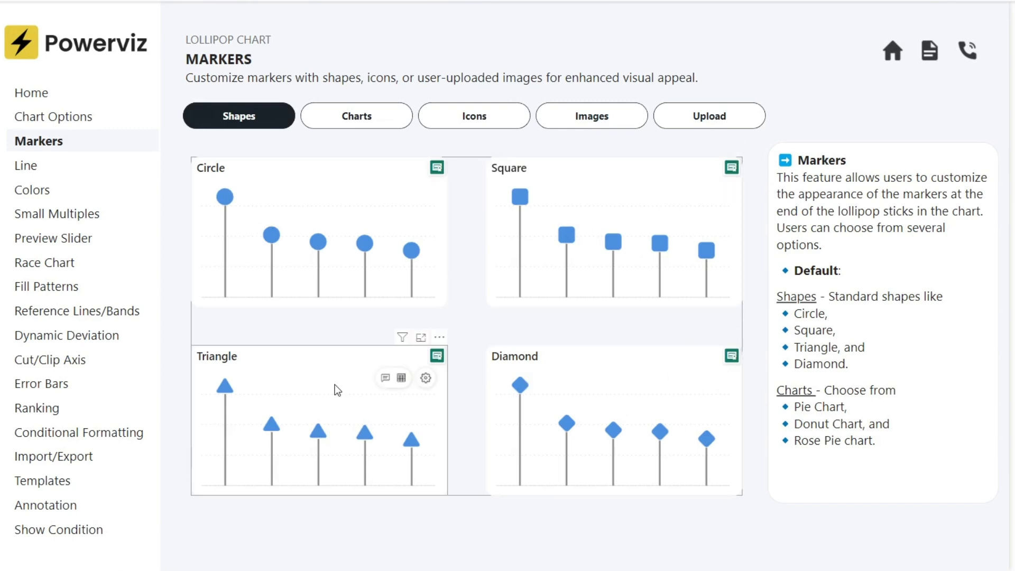
# Review the lollipop chart demo's marker variants, preview slider, ranking, templates and annotation pages, shifting the slider to further countries
pyautogui.click(357, 116)
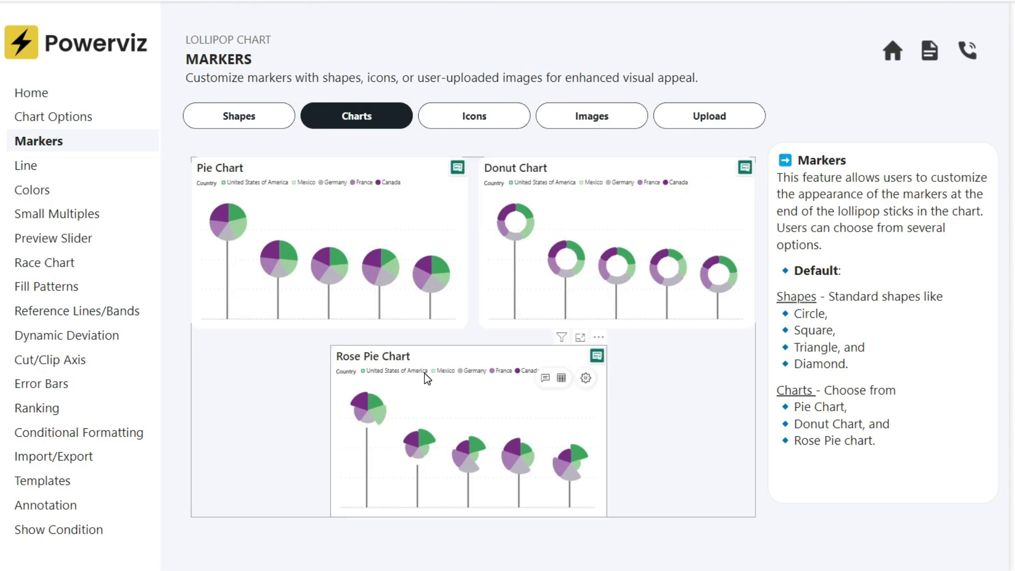
pyautogui.click(474, 116)
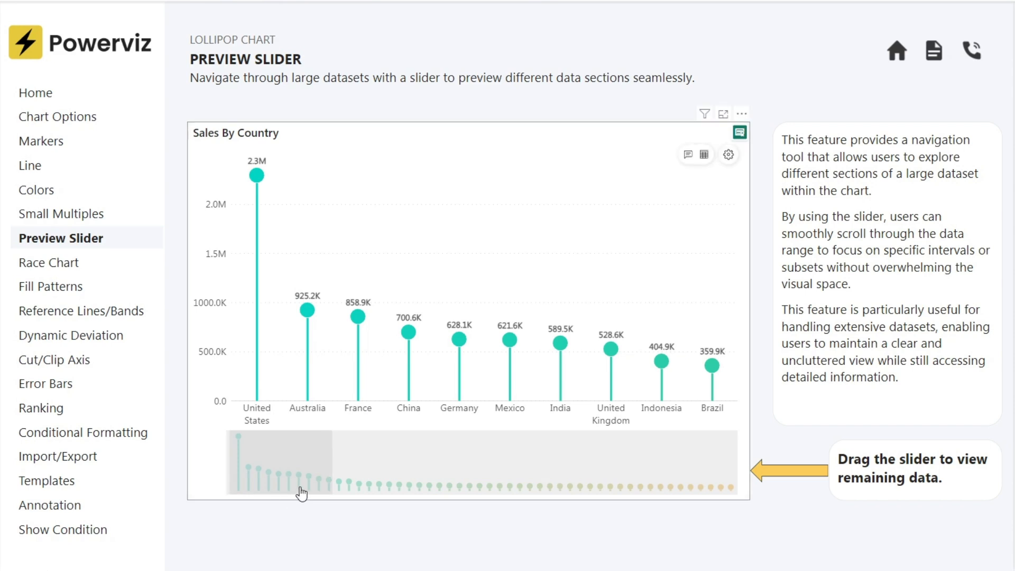
pyautogui.moveTo(294, 478); pyautogui.dragTo(609, 490)
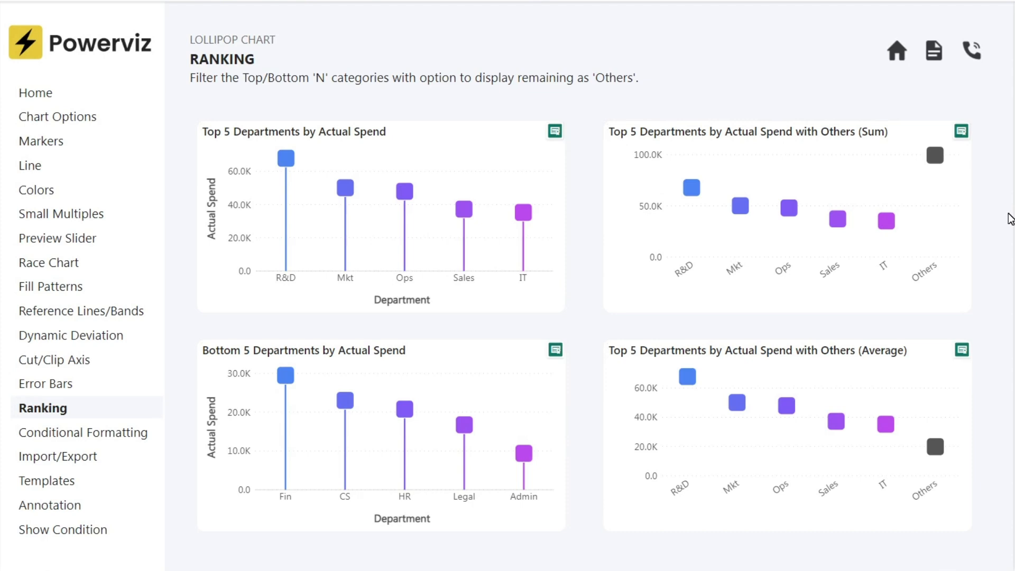
pyautogui.click(996, 228)
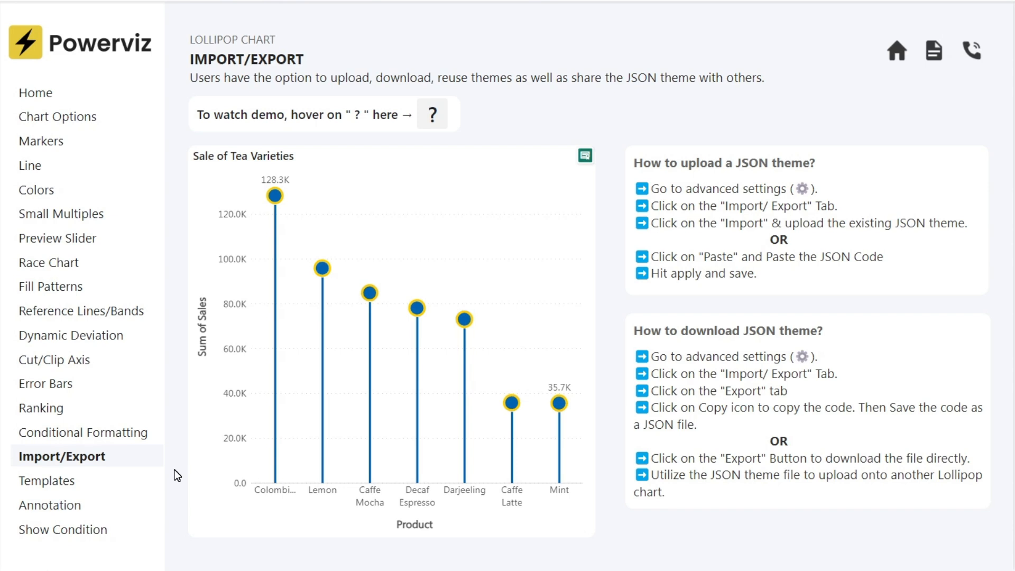
pyautogui.click(64, 481)
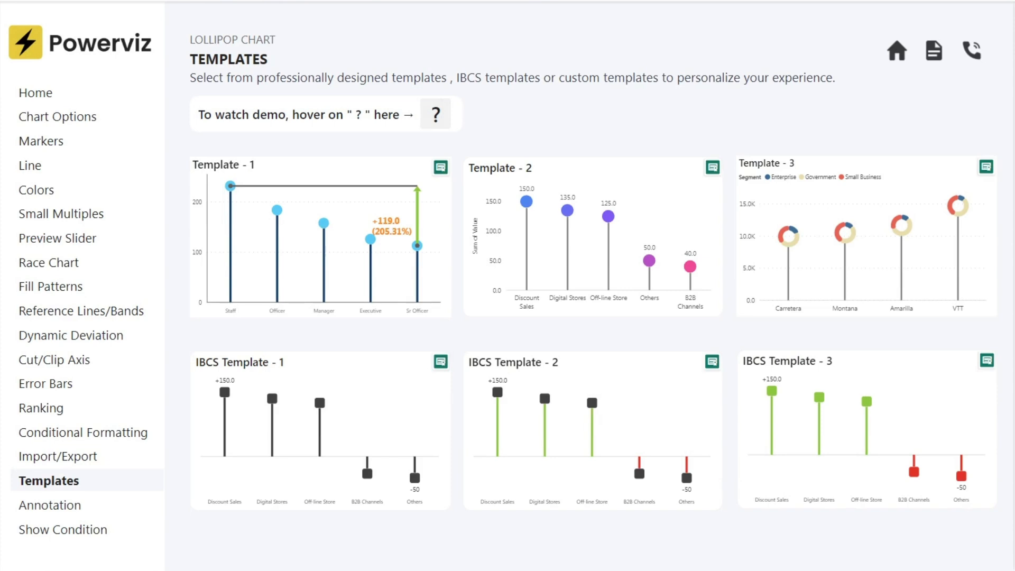
pyautogui.click(52, 506)
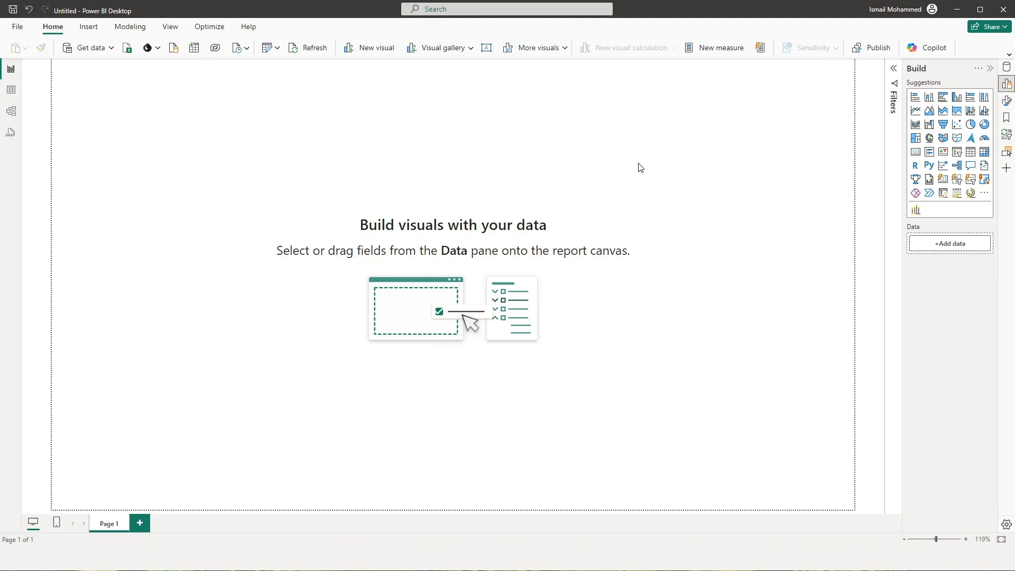
# Find the Lollipop Chart by Powerviz in the visuals marketplace by searching "lolli", and add it to the Power BI Desktop report
pyautogui.click(984, 192)
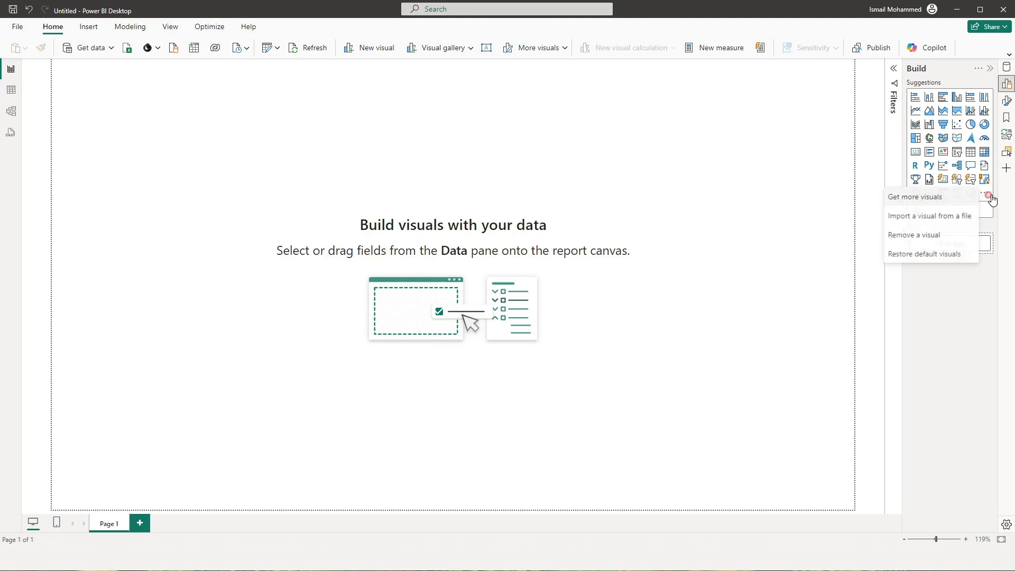
pyautogui.click(907, 199)
pyautogui.click(798, 126)
pyautogui.write('lolli')
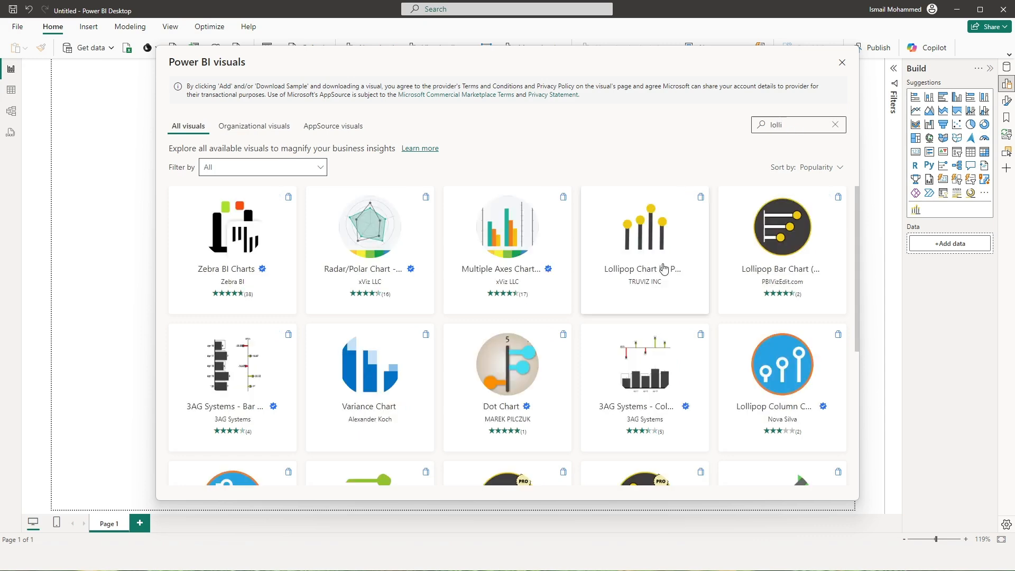
pyautogui.click(632, 253)
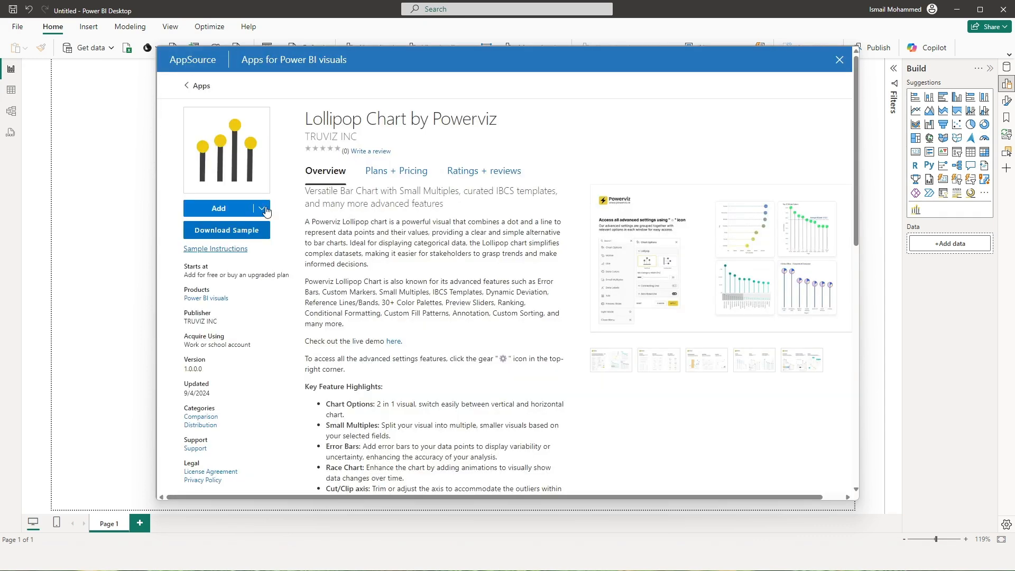
pyautogui.click(221, 209)
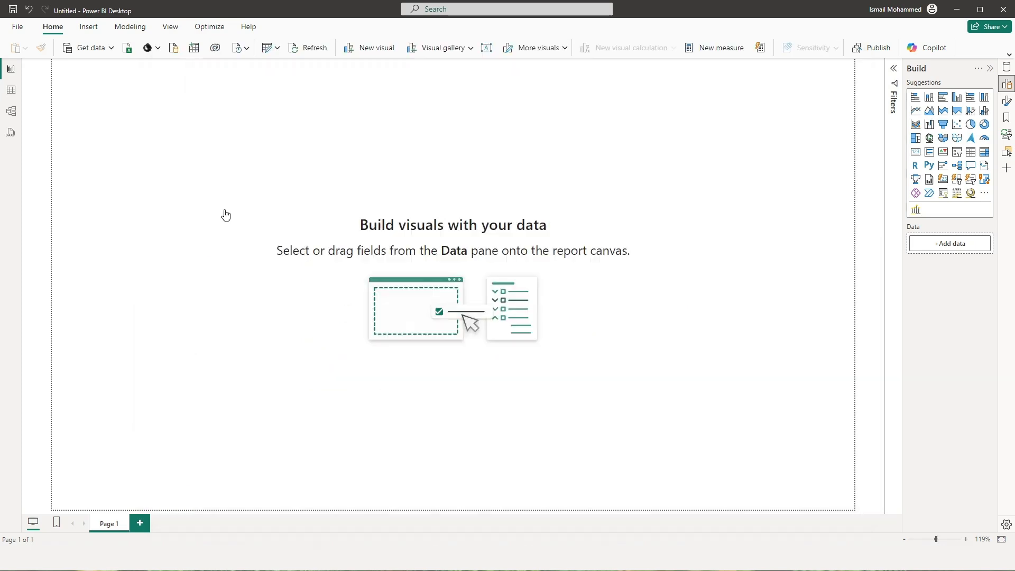
# Place an enlarged Powerviz lollipop chart on Page 1 with the Category field as category and Sales as measure
pyautogui.click(916, 210)
pyautogui.moveTo(233, 234); pyautogui.dragTo(743, 462)
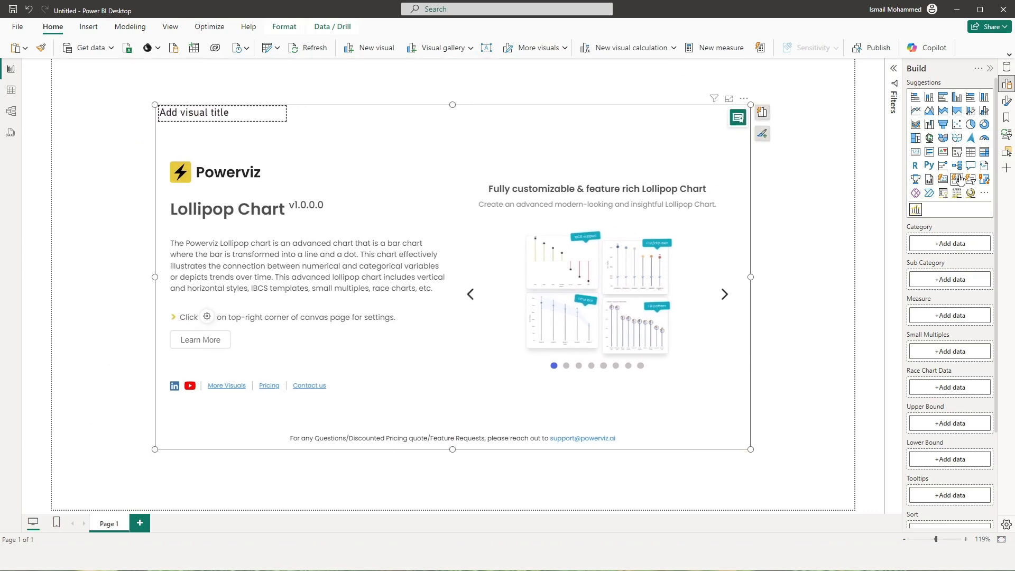
pyautogui.click(1006, 67)
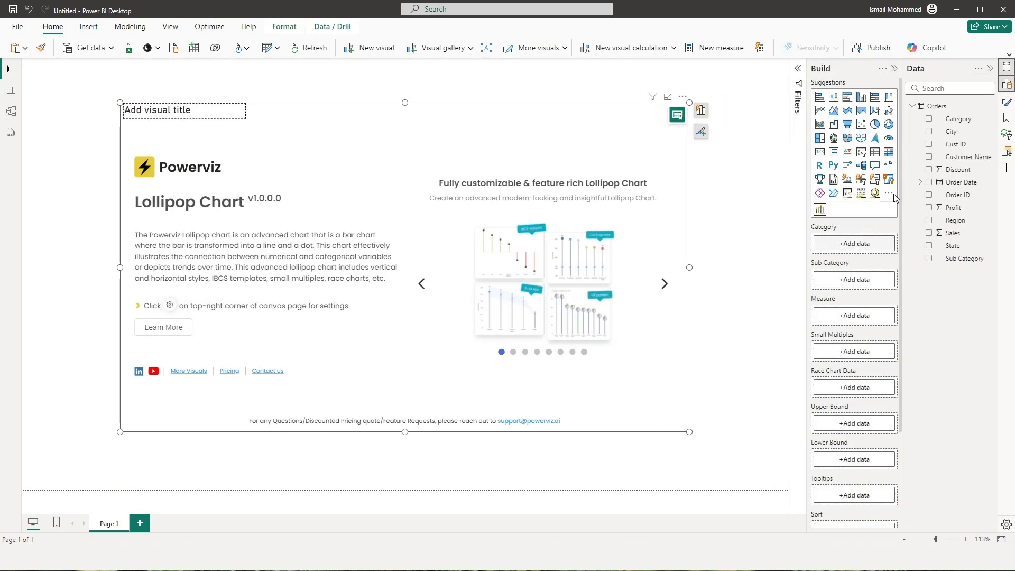
pyautogui.moveTo(957, 119); pyautogui.dragTo(847, 253)
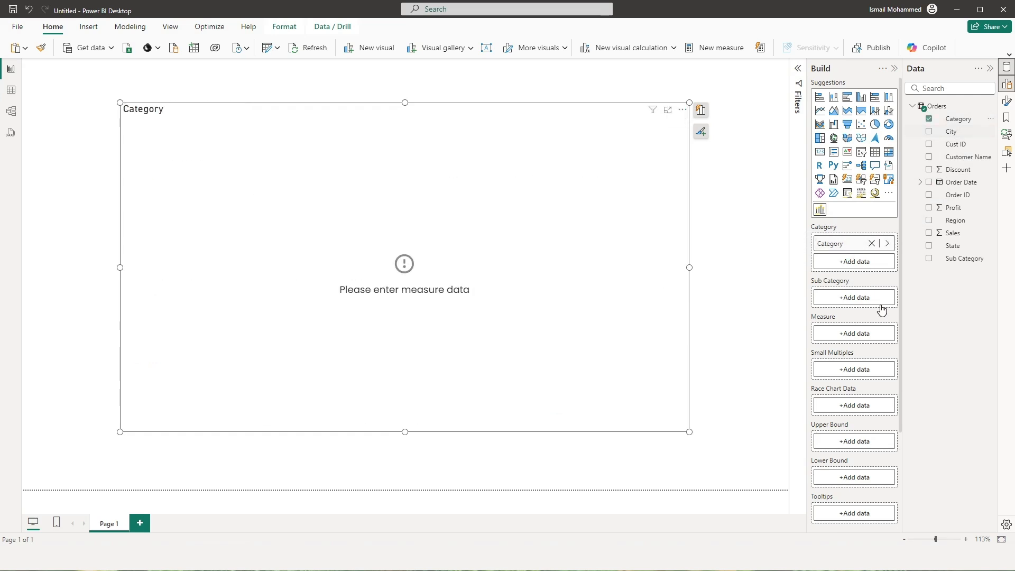
pyautogui.moveTo(956, 232); pyautogui.dragTo(851, 335)
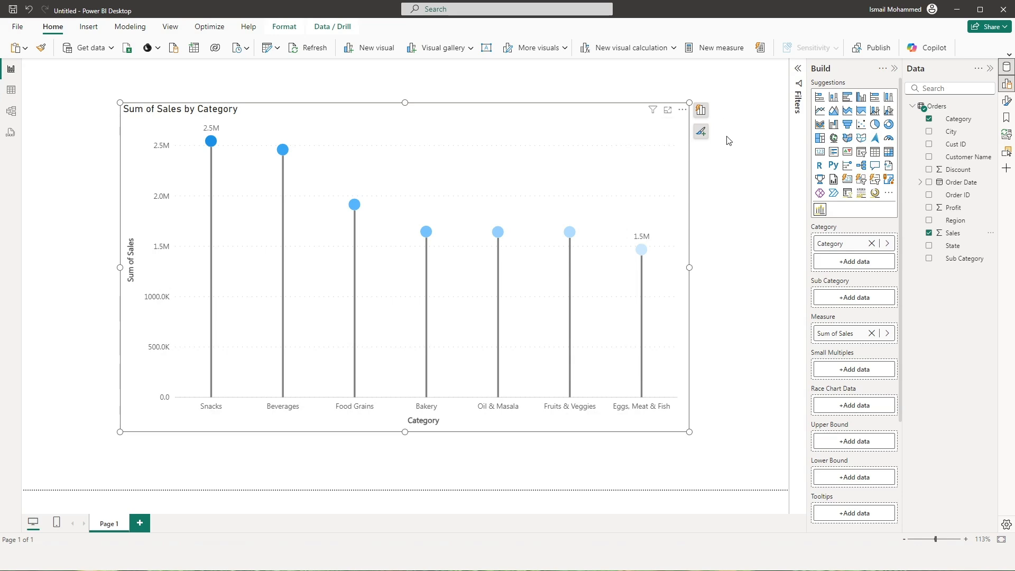
# Open the lollipop chart's advanced settings and apply the Horizontal orientation in the chart options
pyautogui.click(666, 131)
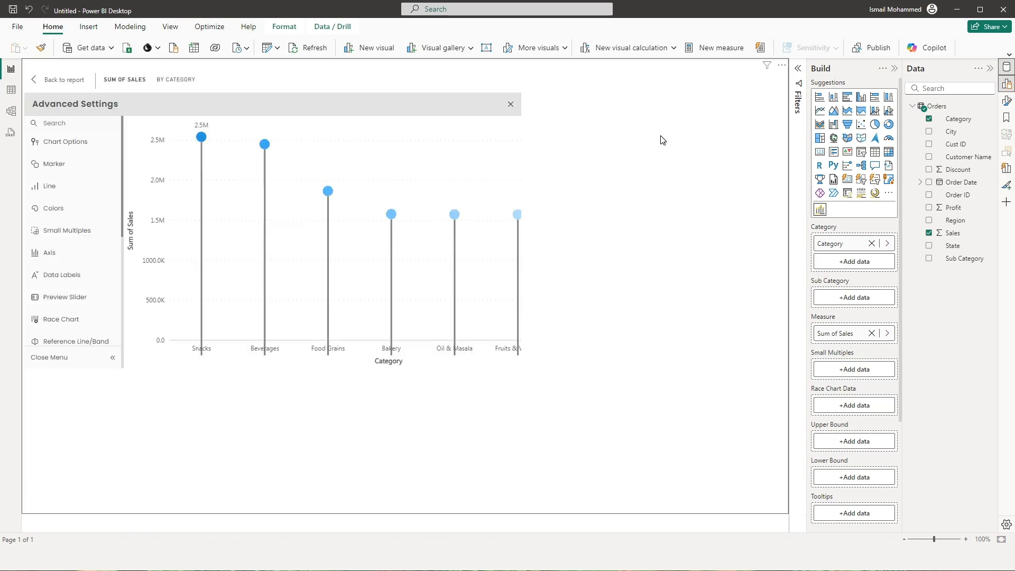
pyautogui.click(67, 147)
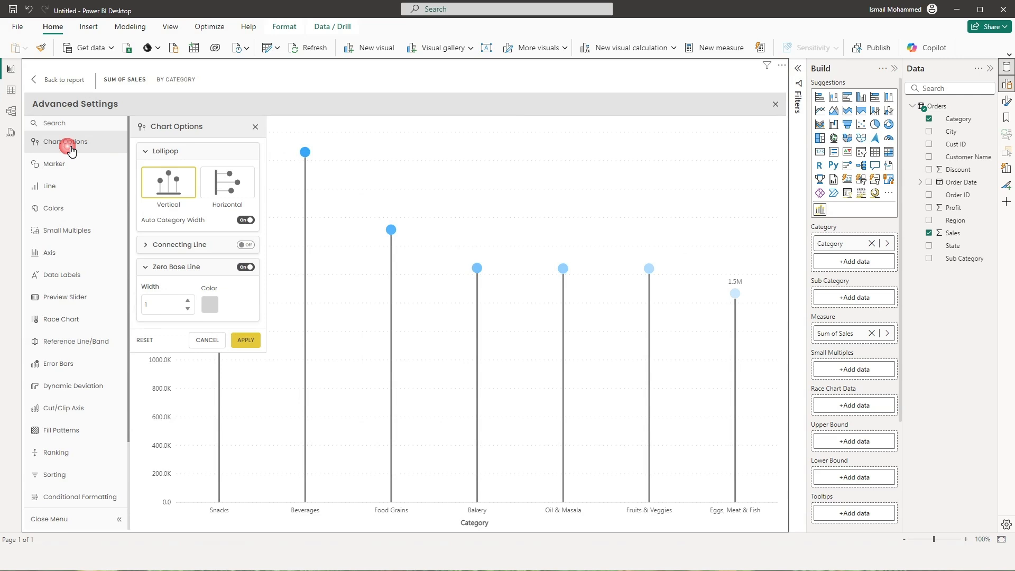
pyautogui.click(235, 194)
pyautogui.click(246, 340)
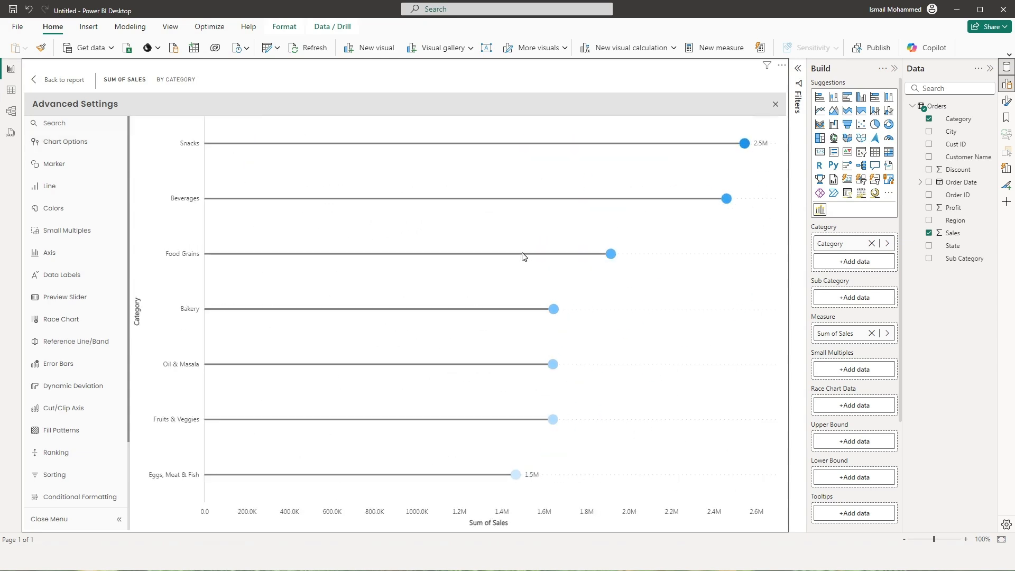
# Enable the connecting line between markers with a dashed style, width 2 and blue colour 118DFF, and apply it
pyautogui.click(40, 141)
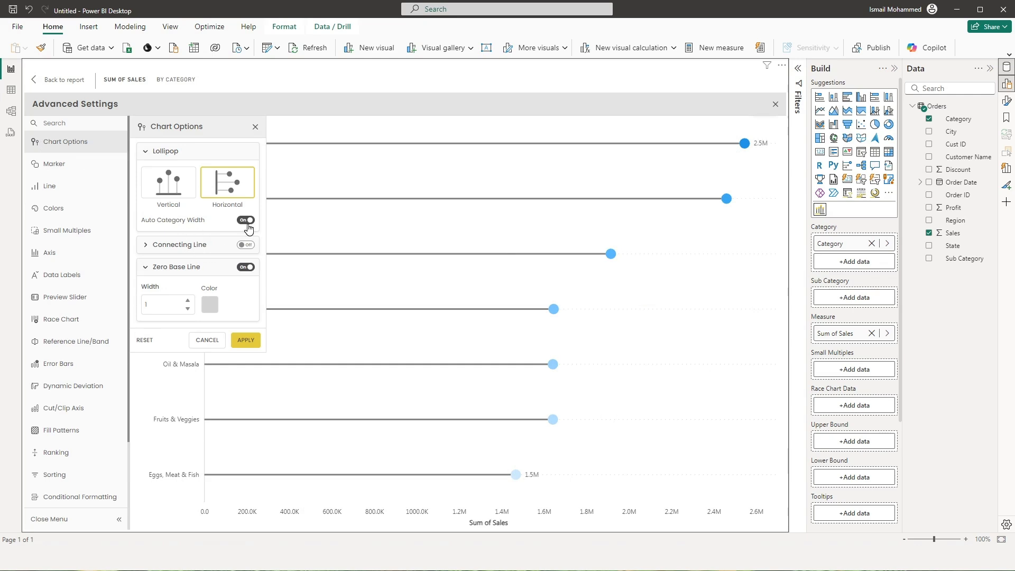
pyautogui.click(246, 245)
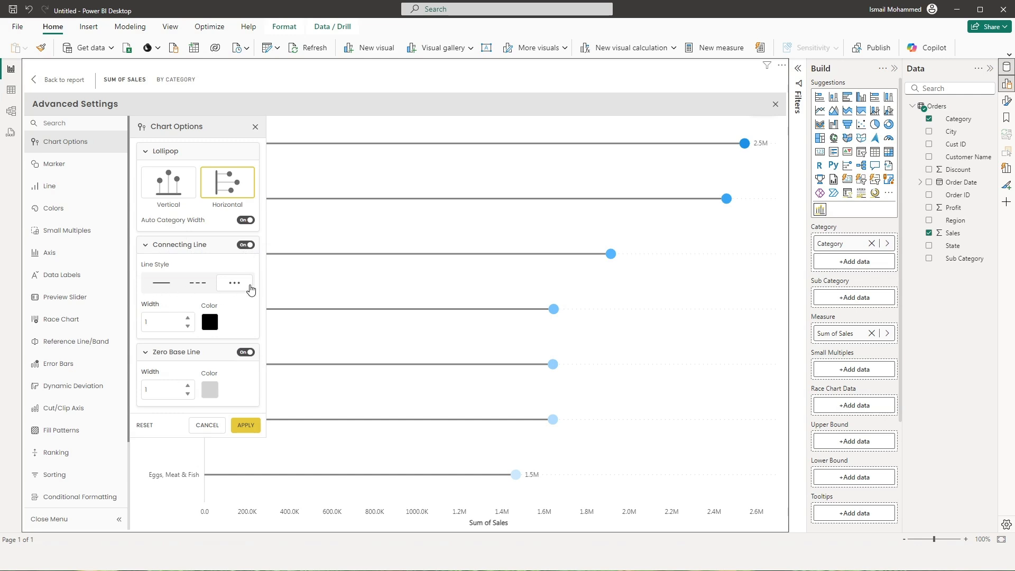
pyautogui.click(197, 289)
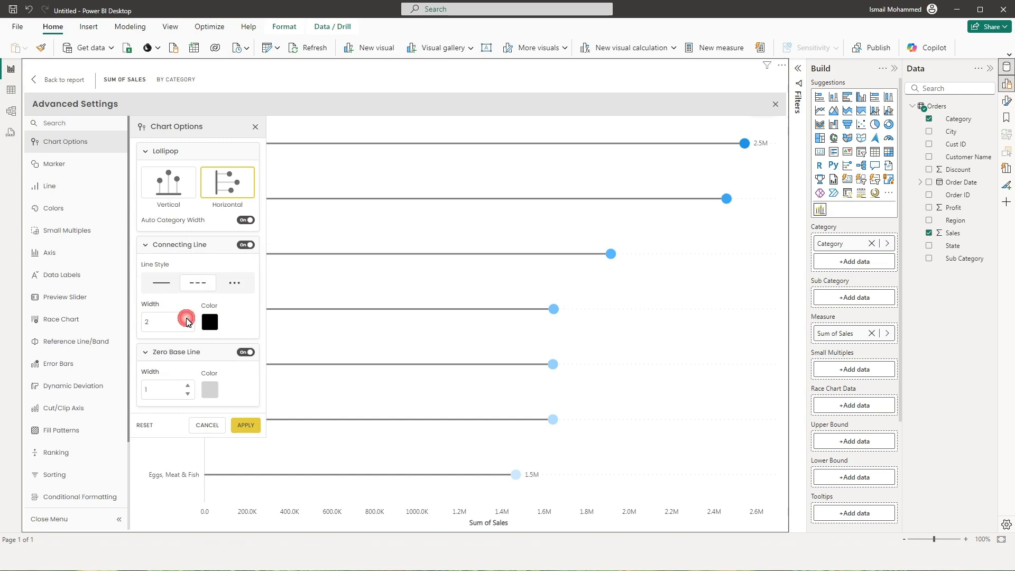
pyautogui.click(217, 323)
pyautogui.click(350, 392)
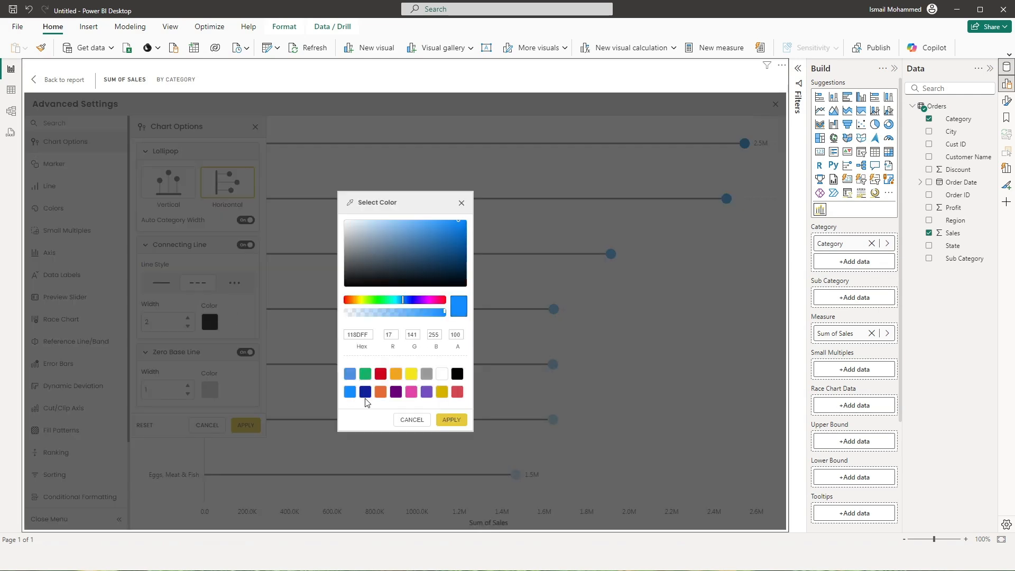
pyautogui.click(452, 419)
pyautogui.click(246, 425)
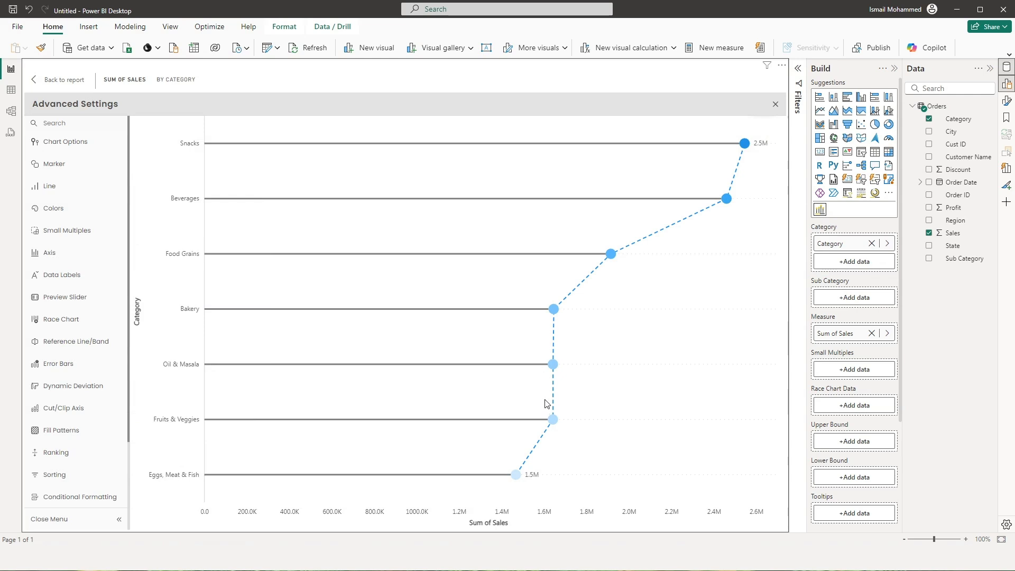
# Turn off the chart's zero base line and apply the change
pyautogui.click(49, 143)
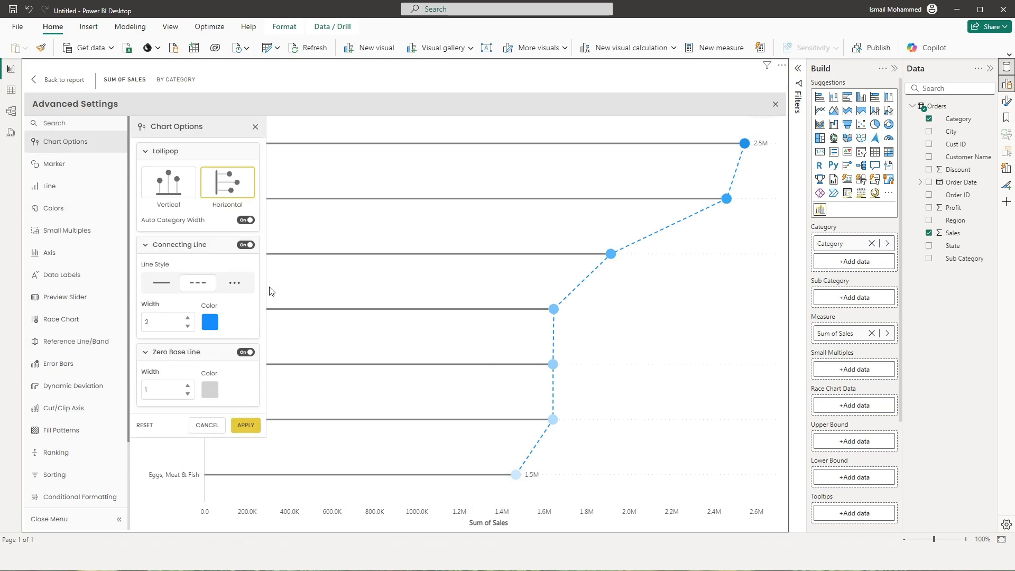
pyautogui.click(251, 352)
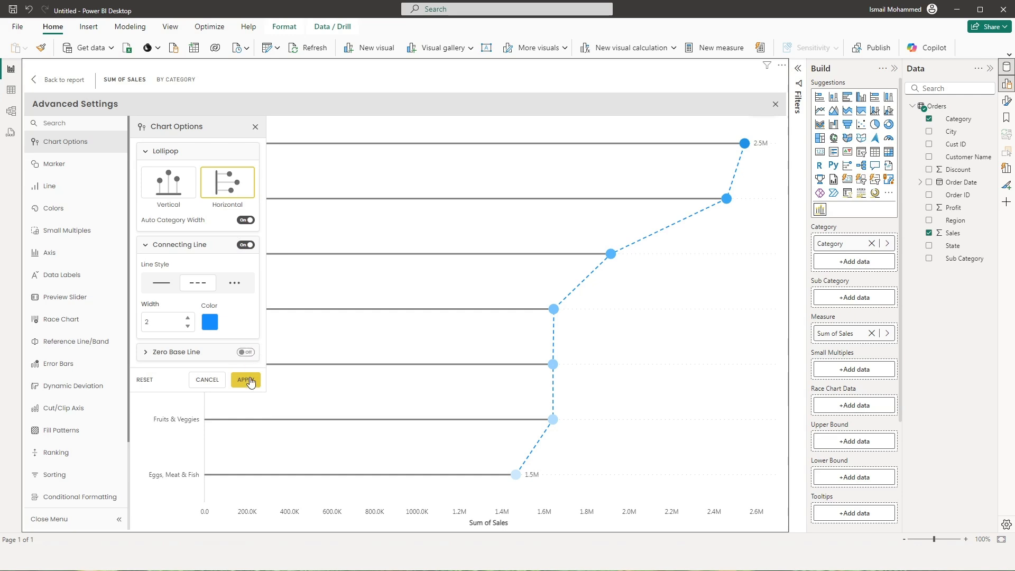
pyautogui.click(247, 378)
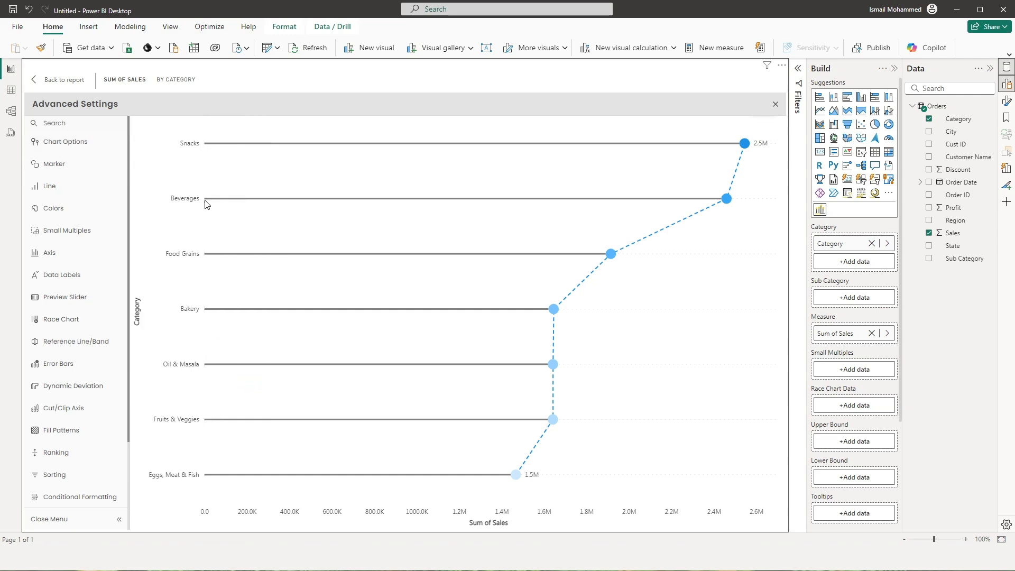
# Enable the zero base line with width 4 and orange colour F5A623, and apply it
pyautogui.click(71, 141)
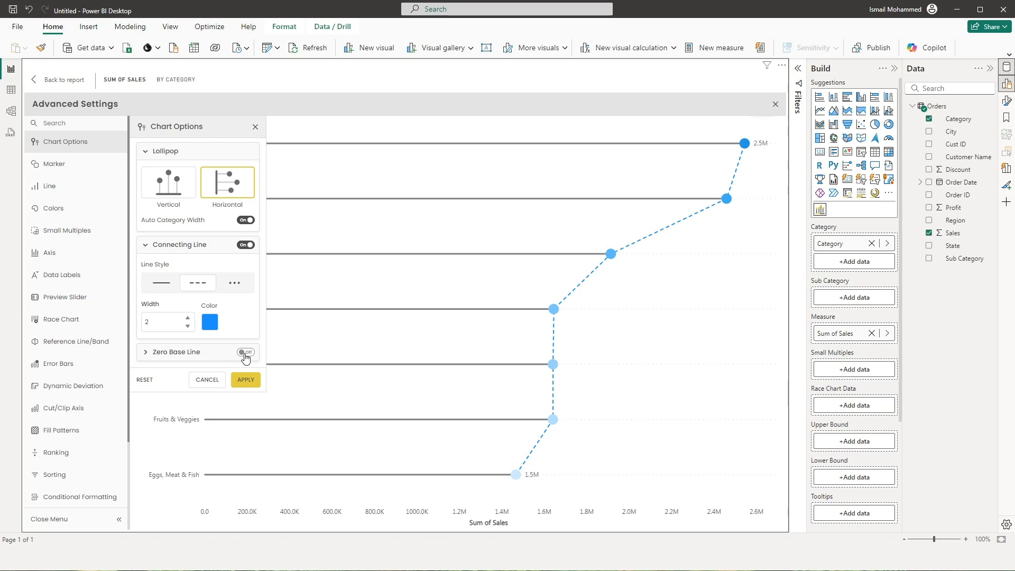
pyautogui.click(245, 352)
pyautogui.click(187, 386)
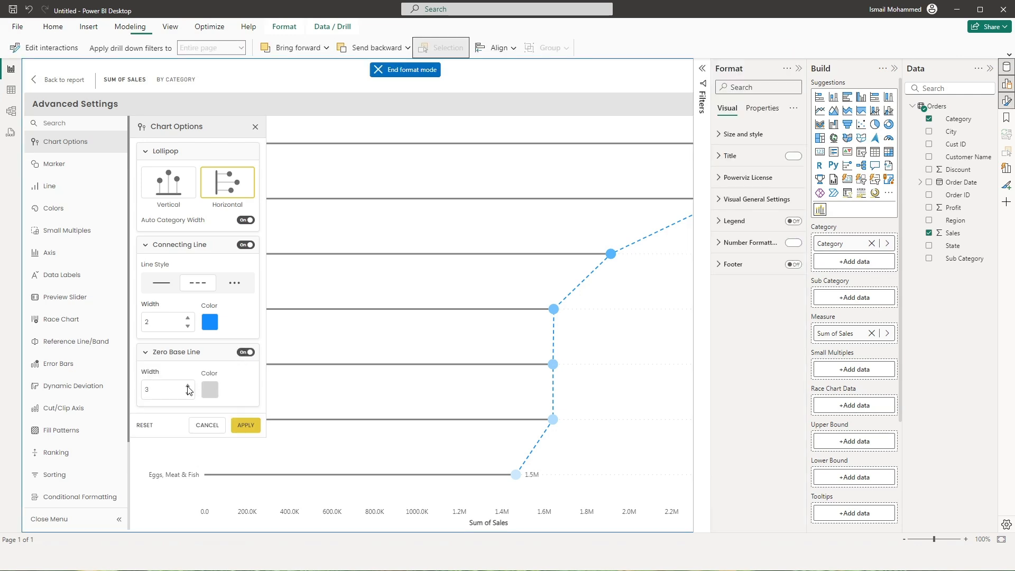
pyautogui.click(187, 387)
pyautogui.click(210, 389)
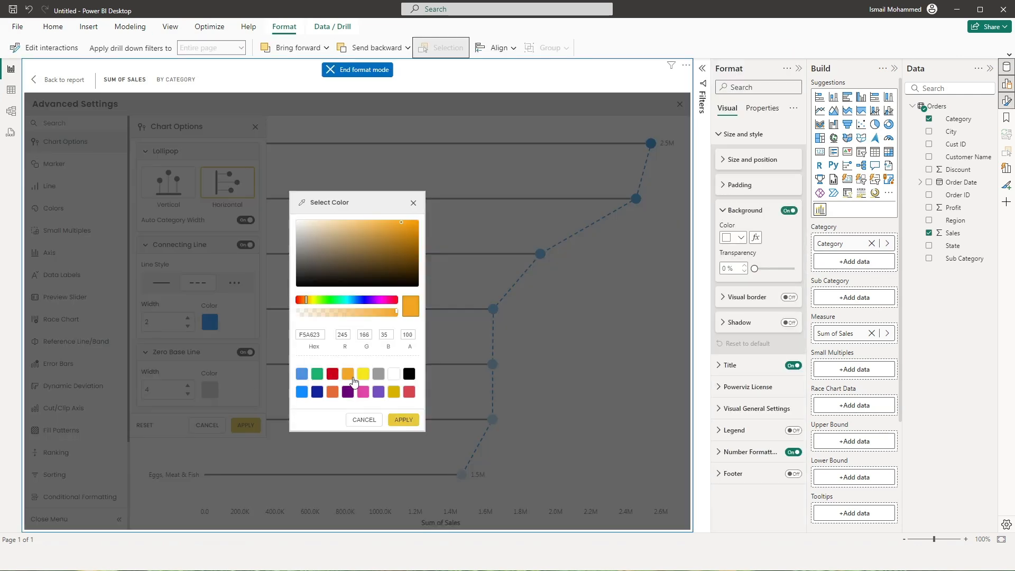
pyautogui.click(403, 419)
pyautogui.click(246, 426)
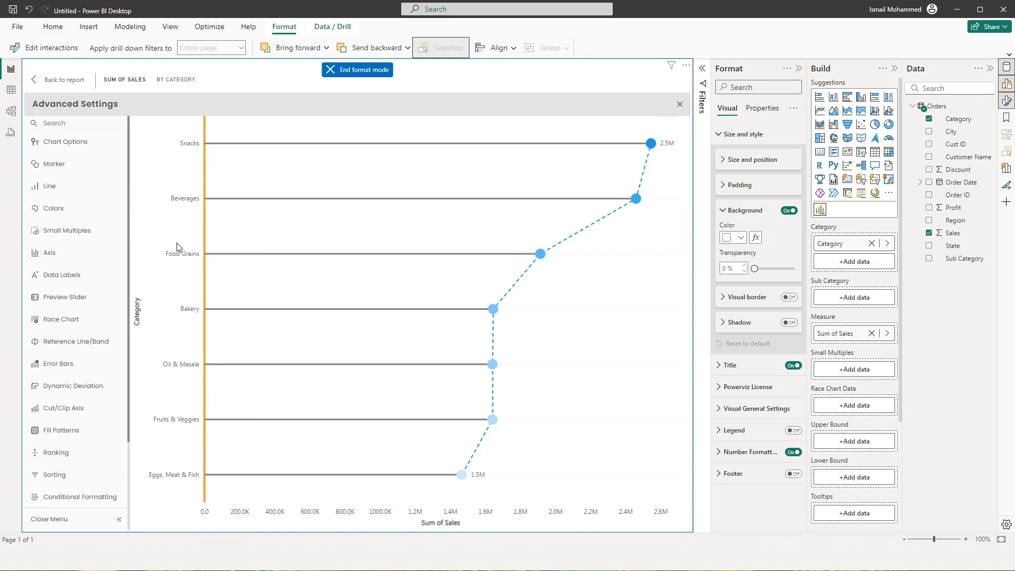
# Switch the lollipop chart back to the Vertical orientation and apply the square shape to its markers
pyautogui.click(66, 143)
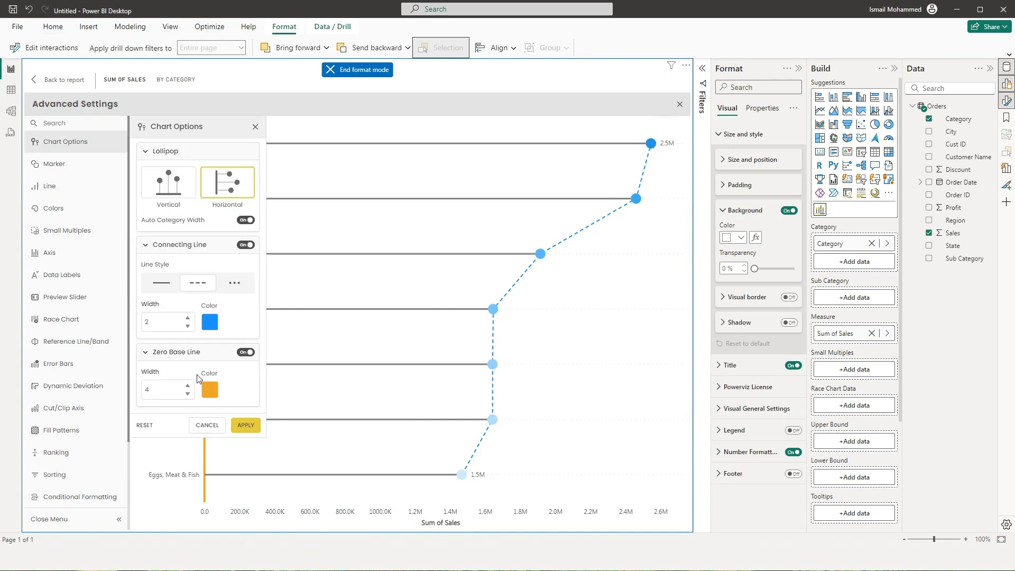
pyautogui.click(168, 183)
pyautogui.click(70, 165)
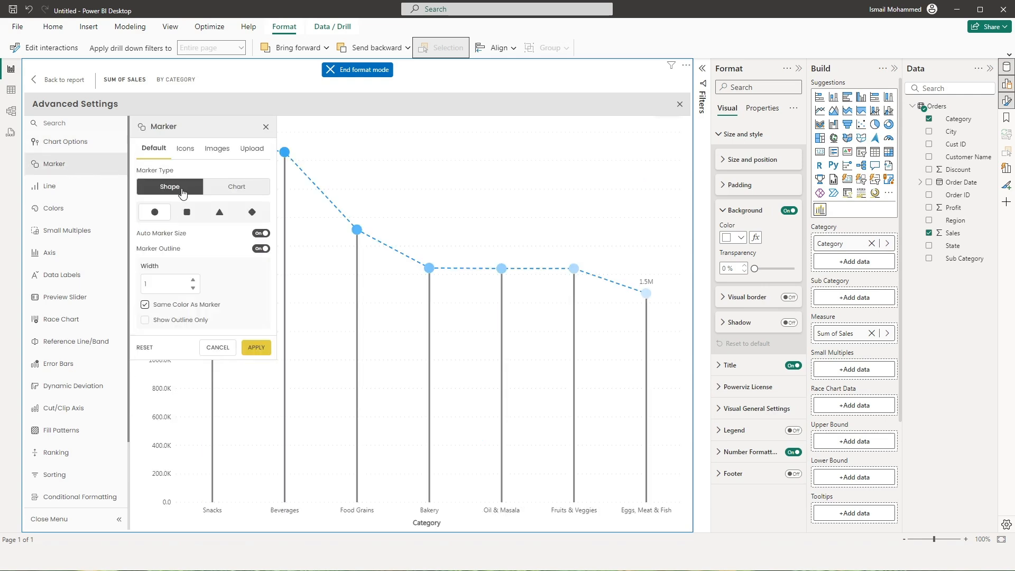
pyautogui.click(188, 216)
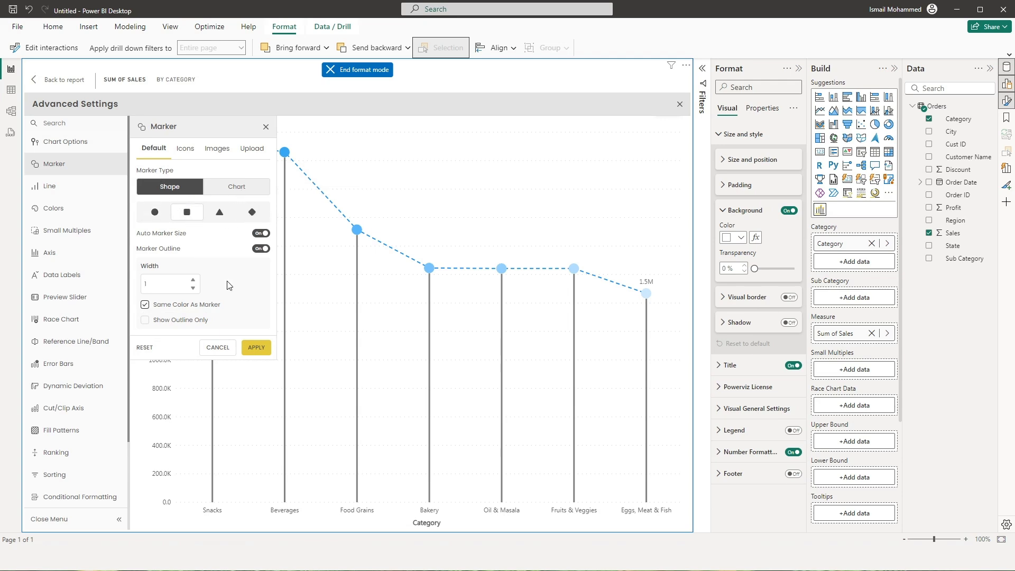
pyautogui.click(256, 347)
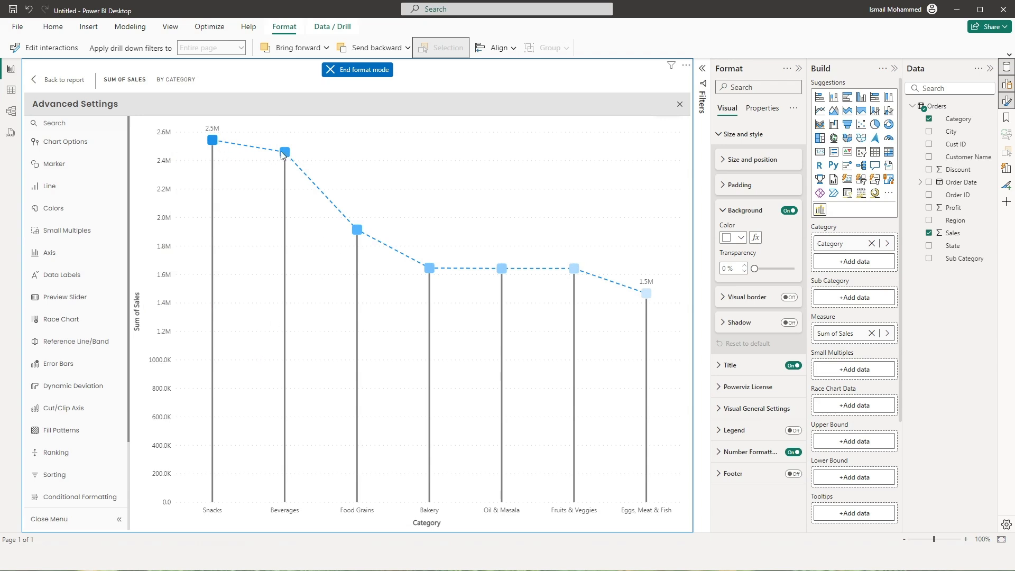
# Turn off automatic marker size for the chart's square markers
pyautogui.click(59, 164)
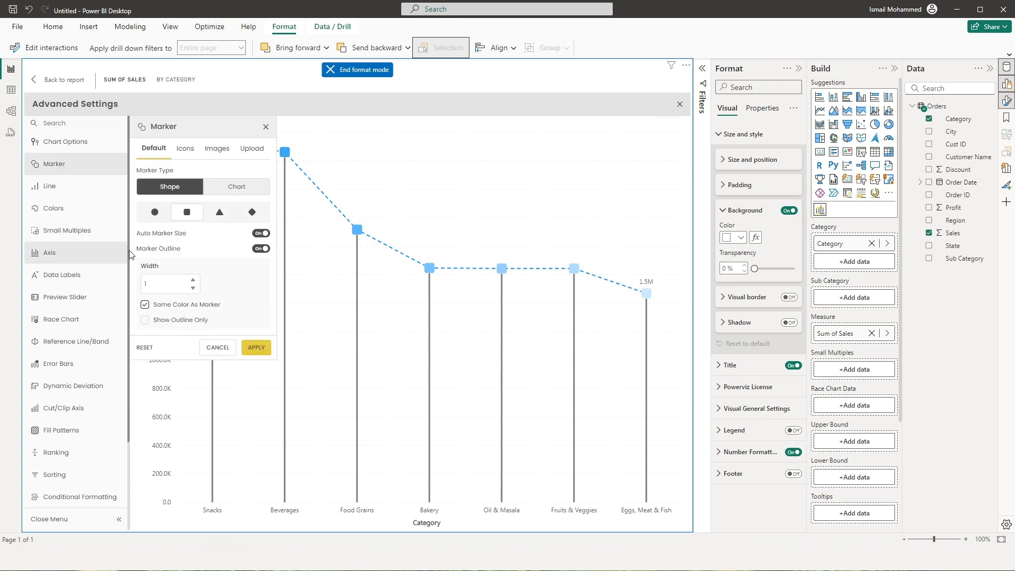
pyautogui.click(261, 233)
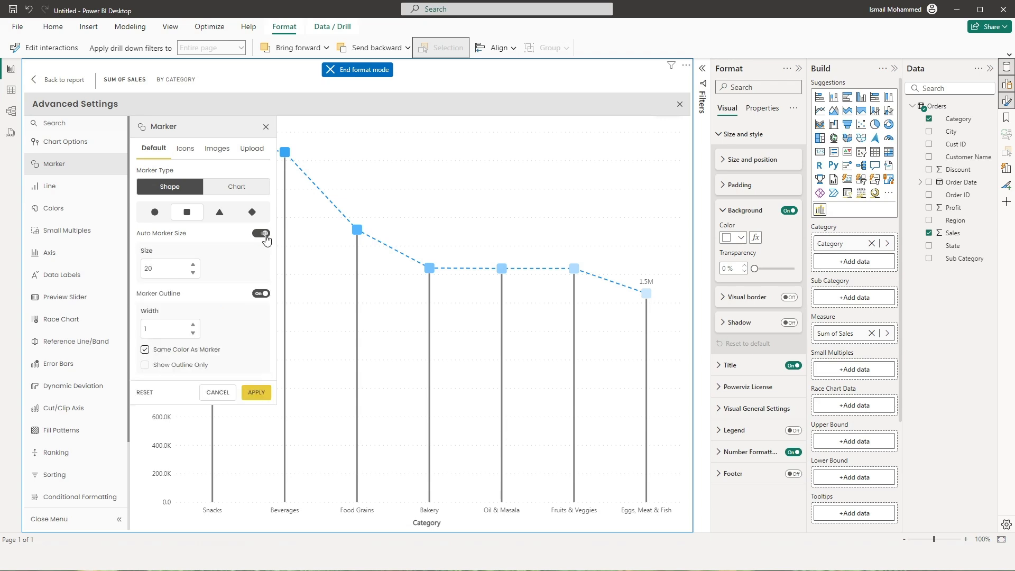
pyautogui.click(172, 269)
# Give the markers a red outline instead of the marker colour, show only the outline, and apply it
pyautogui.click(149, 354)
pyautogui.click(148, 350)
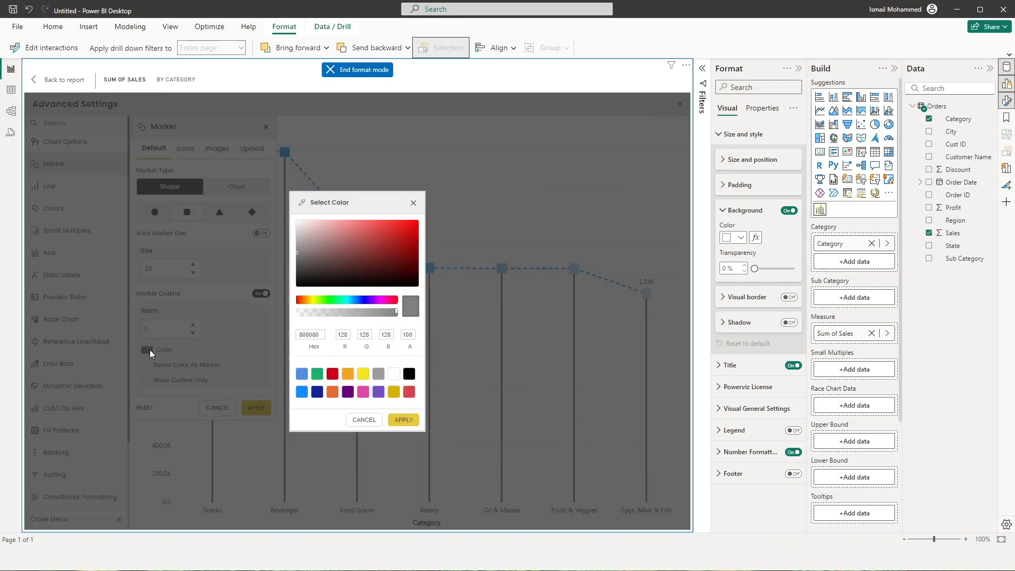
pyautogui.click(333, 373)
pyautogui.click(398, 419)
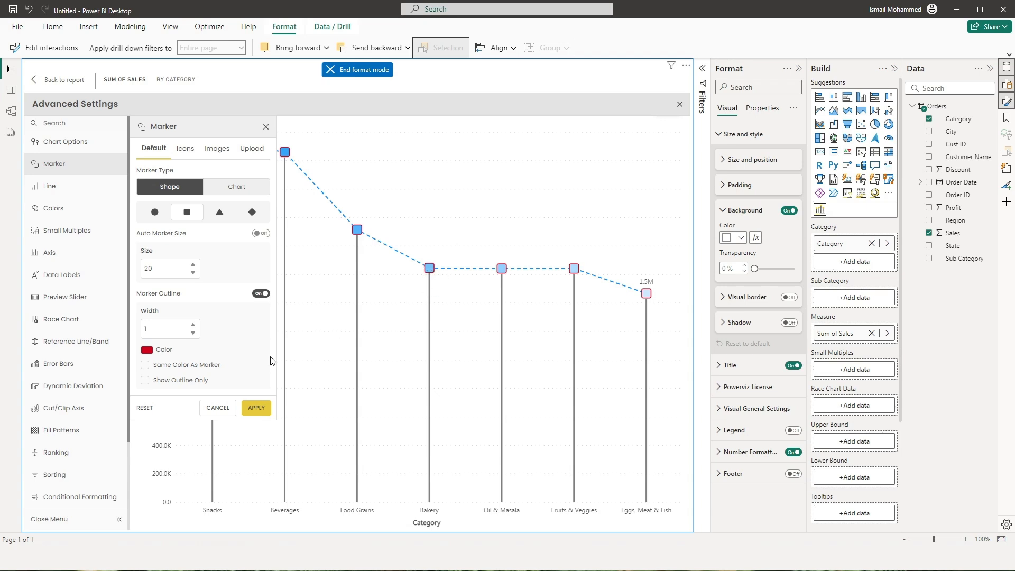
pyautogui.click(145, 380)
pyautogui.click(254, 409)
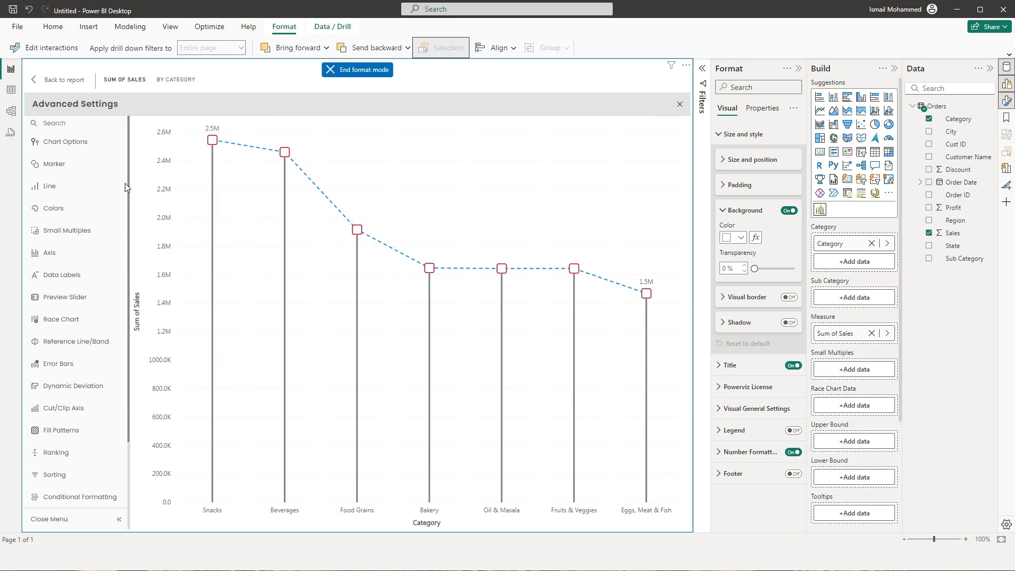
# Return to the report, add the Sub Category field to the chart's Sub Category data, and reopen the chart's advanced settings
pyautogui.click(54, 164)
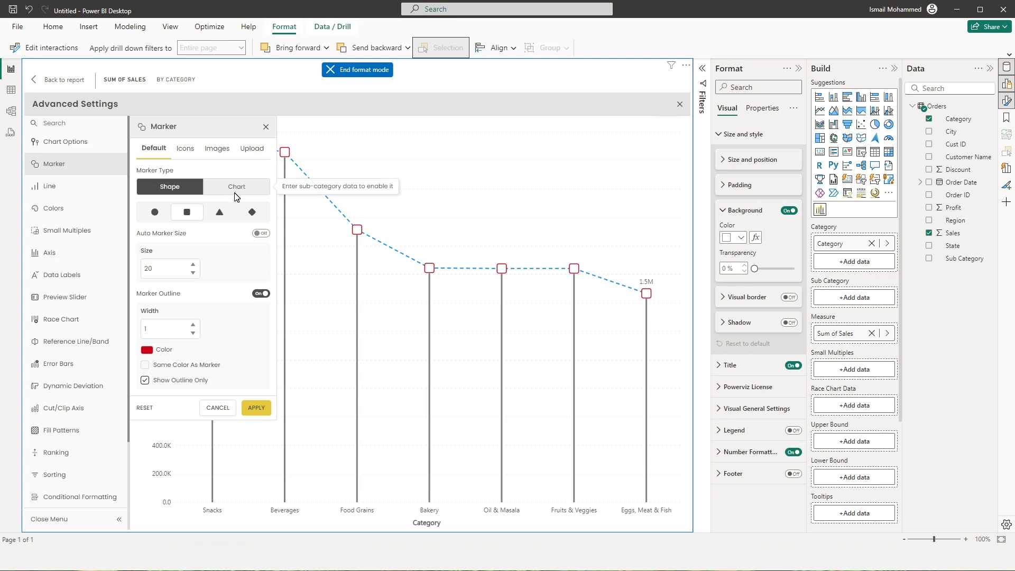
pyautogui.click(42, 80)
pyautogui.moveTo(968, 265); pyautogui.dragTo(856, 302)
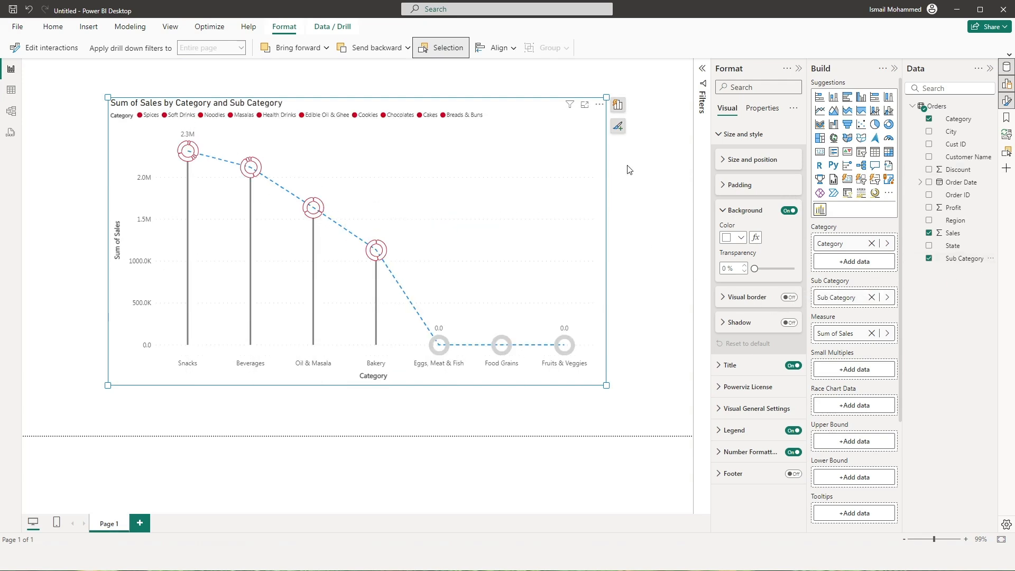
pyautogui.click(585, 125)
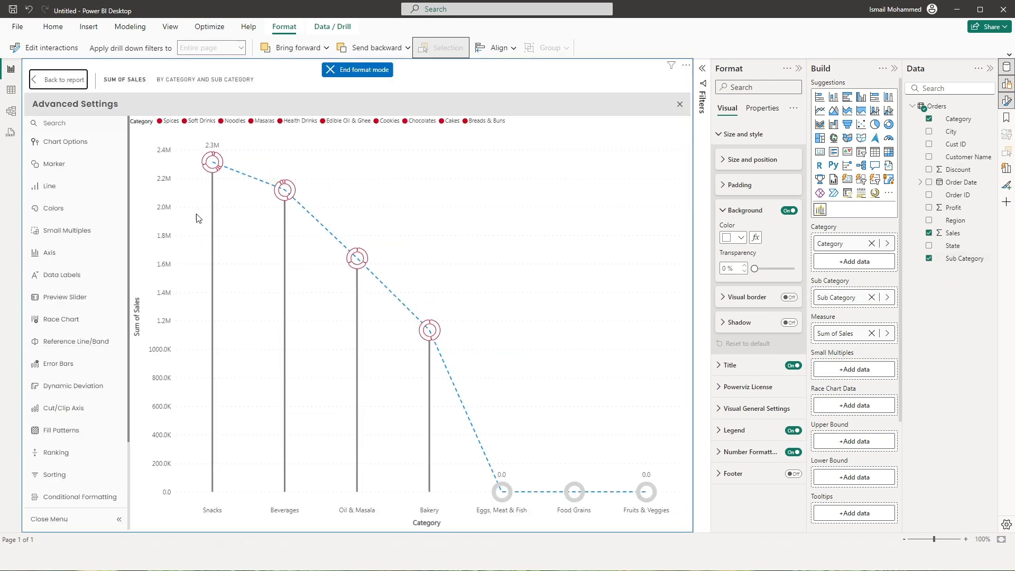
# Change the chart-type markers to Pie and apply the change
pyautogui.click(53, 163)
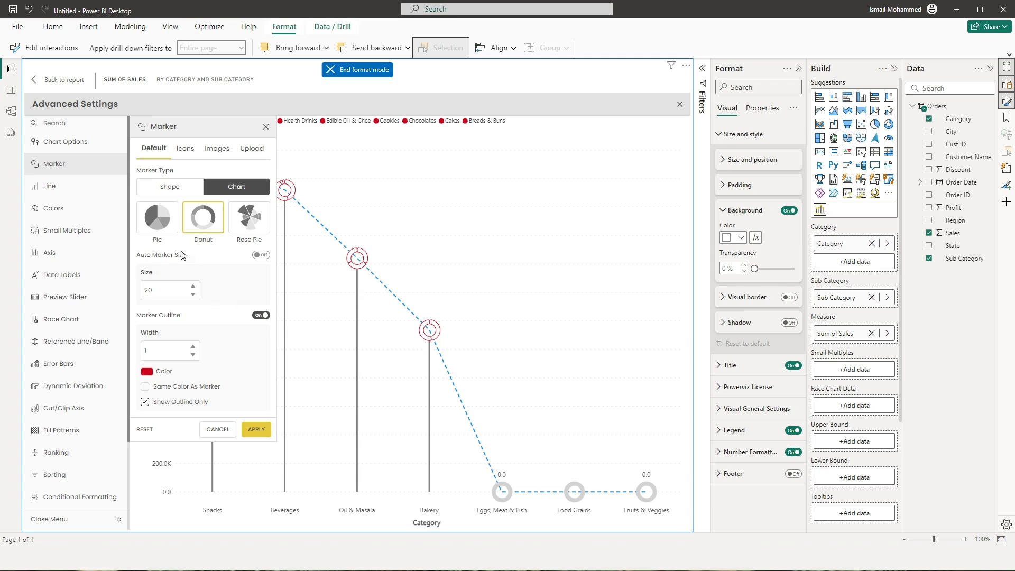
pyautogui.click(165, 228)
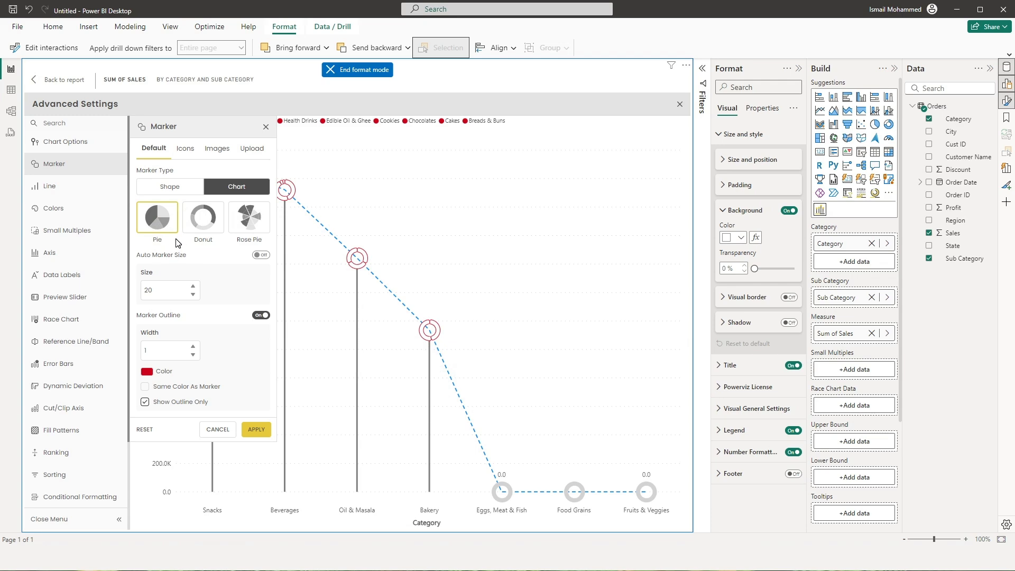
pyautogui.click(254, 430)
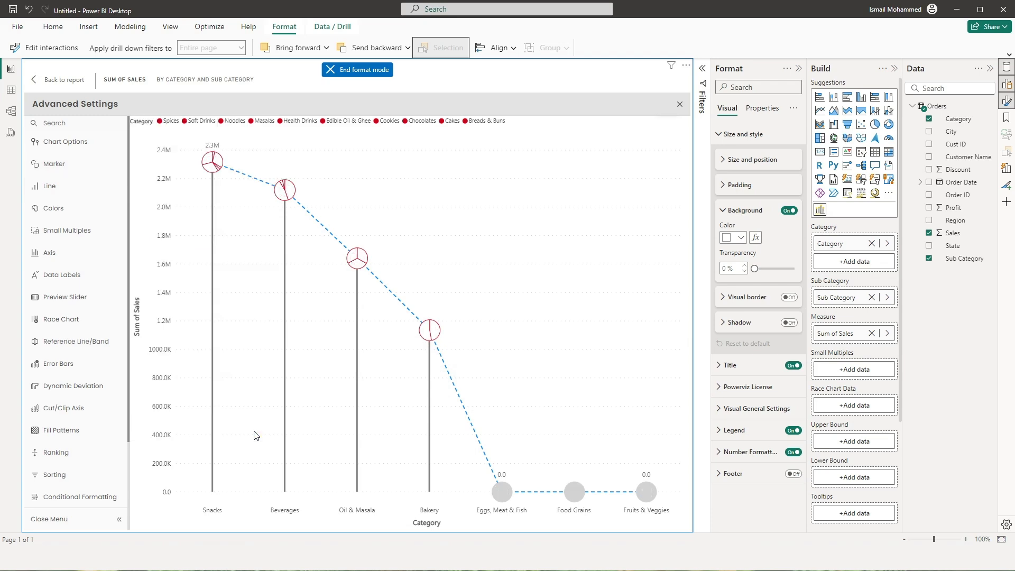
# Change the chart-type markers to Rose Pie and apply the change
pyautogui.click(89, 164)
pyautogui.click(256, 224)
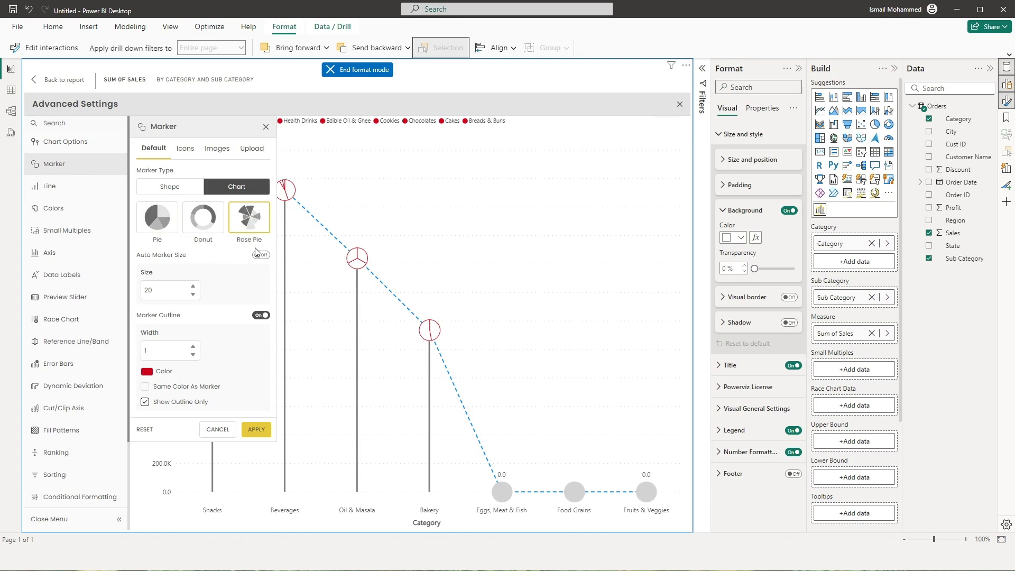
pyautogui.click(256, 429)
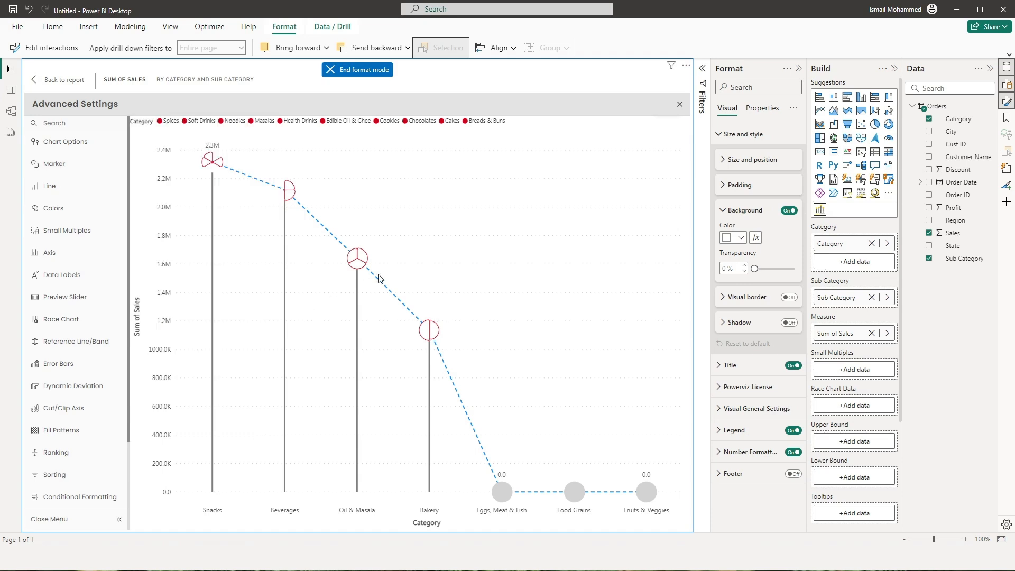
pyautogui.click(68, 164)
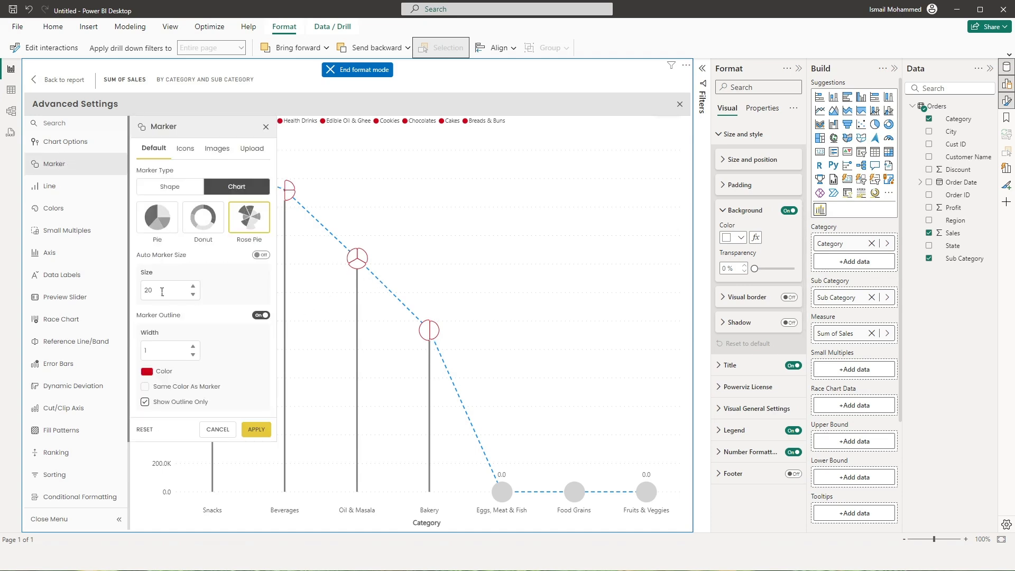
pyautogui.click(260, 256)
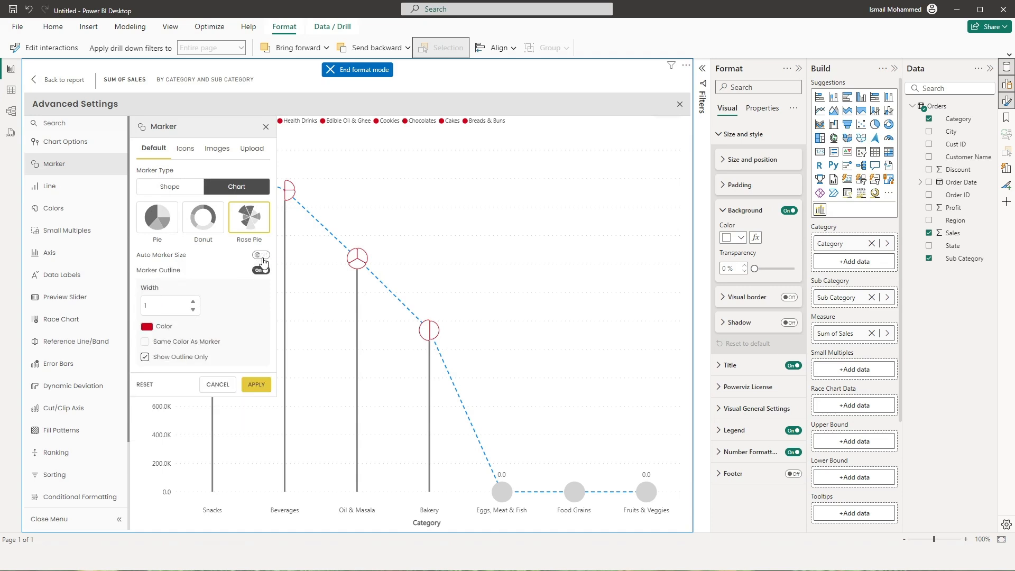
pyautogui.click(262, 257)
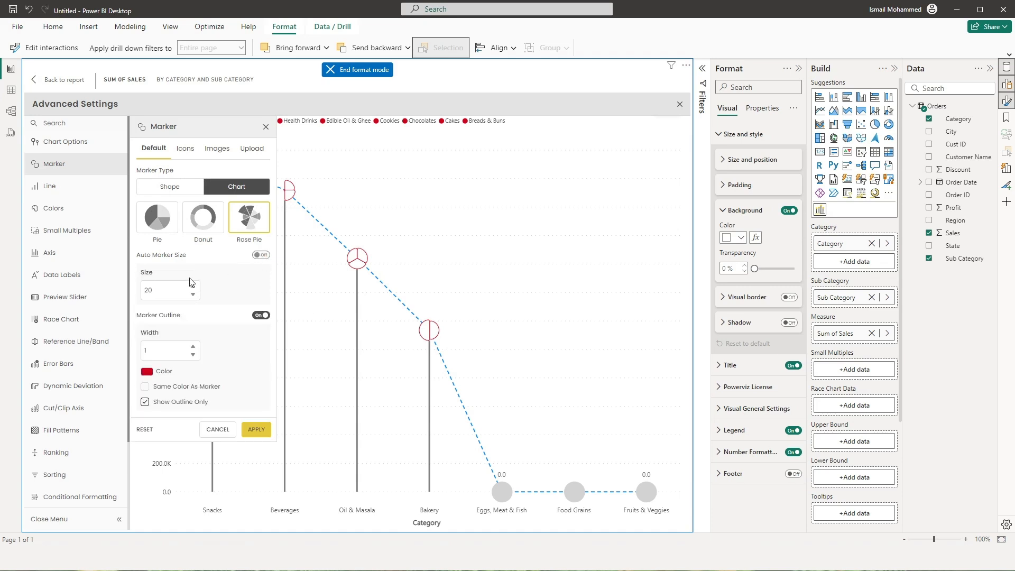
pyautogui.doubleClick(143, 292)
# Use the star icon for the lollipop markers and apply it
pyautogui.click(185, 148)
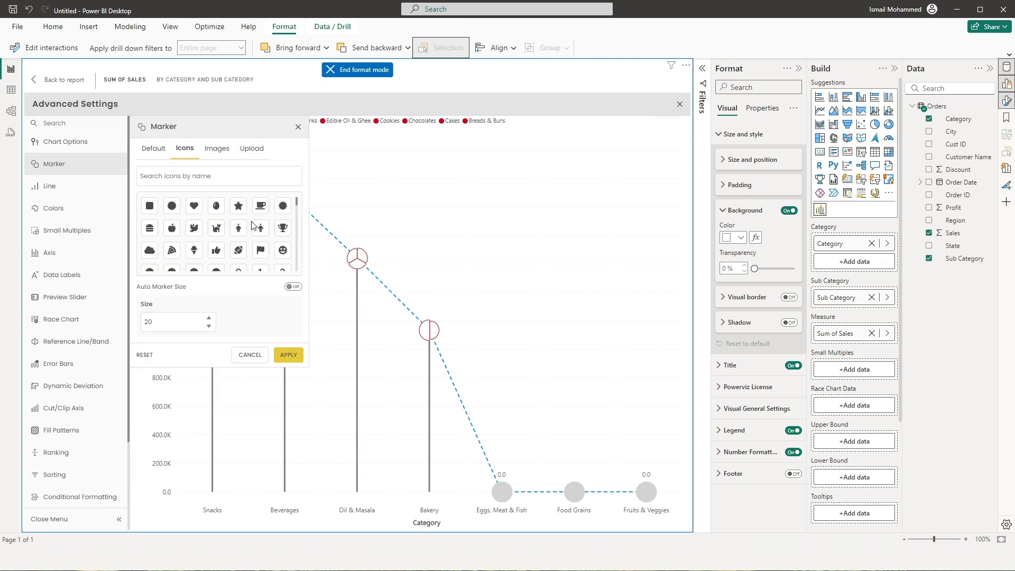
pyautogui.click(238, 205)
pyautogui.moveTo(297, 202)
pyautogui.mouseDown()
pyautogui.moveTo(297, 239)
pyautogui.moveTo(297, 201)
pyautogui.mouseUp()
pyautogui.click(289, 355)
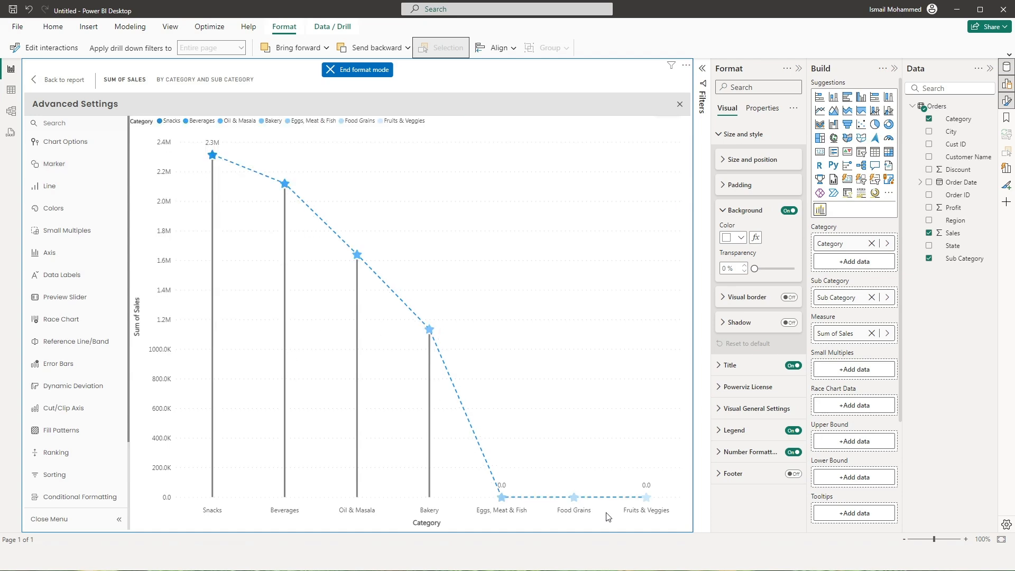
pyautogui.click(54, 163)
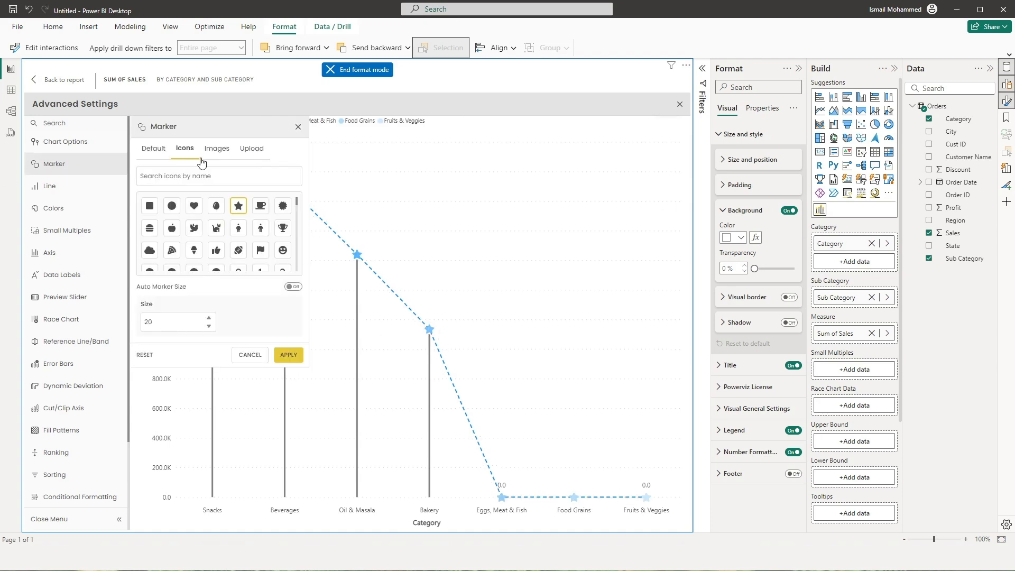
pyautogui.doubleClick(173, 318)
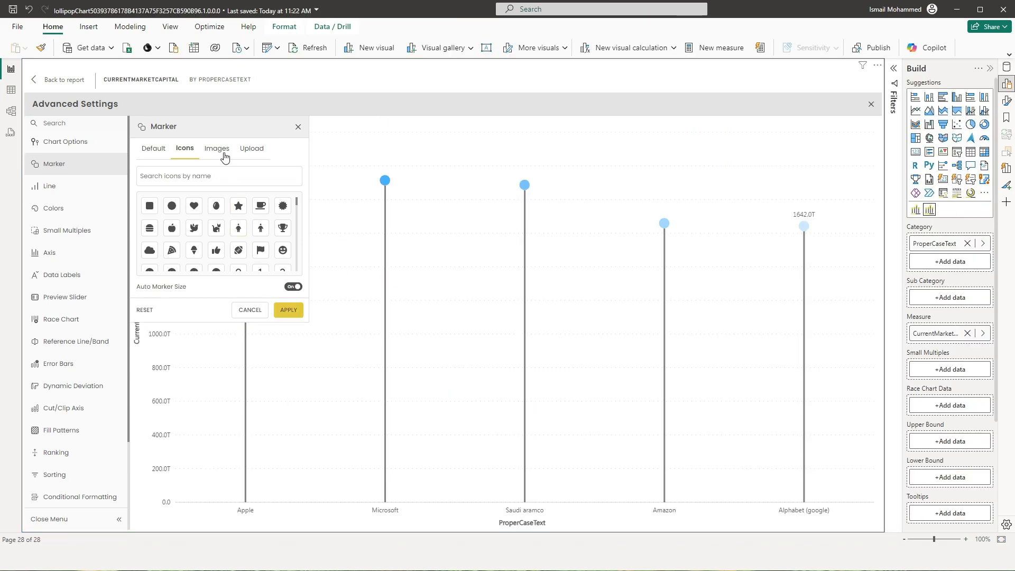
# Add the Image 64 field from the Top 20 Companies table to the company lollipop chart's Images Data
pyautogui.click(222, 153)
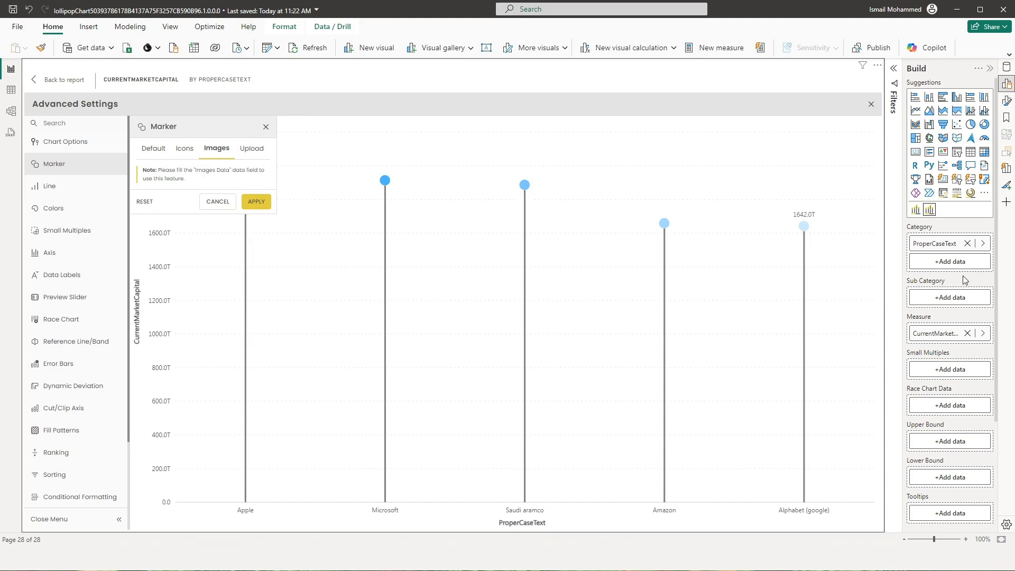
pyautogui.scroll(-2, 1000, 252)
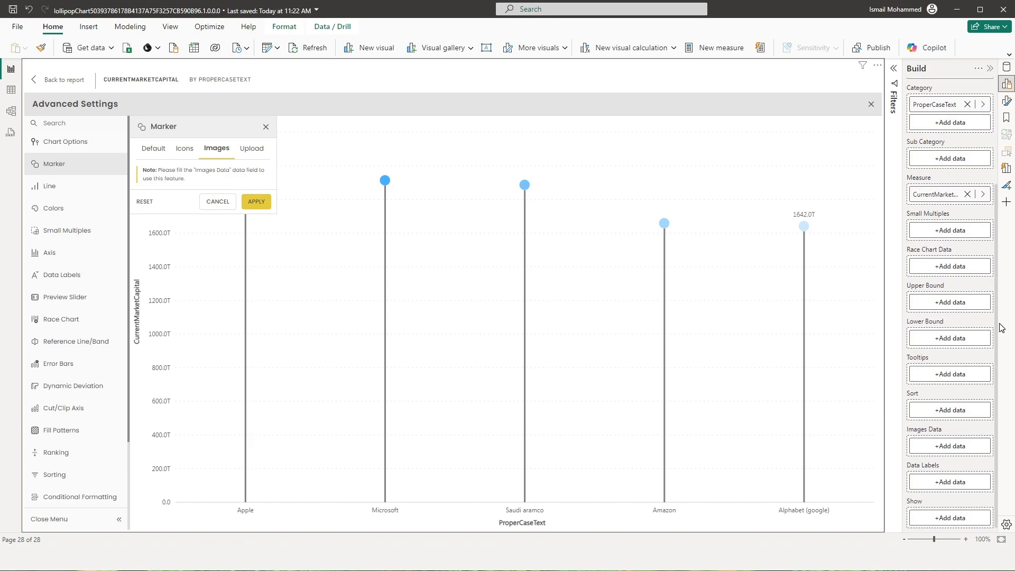
pyautogui.click(948, 443)
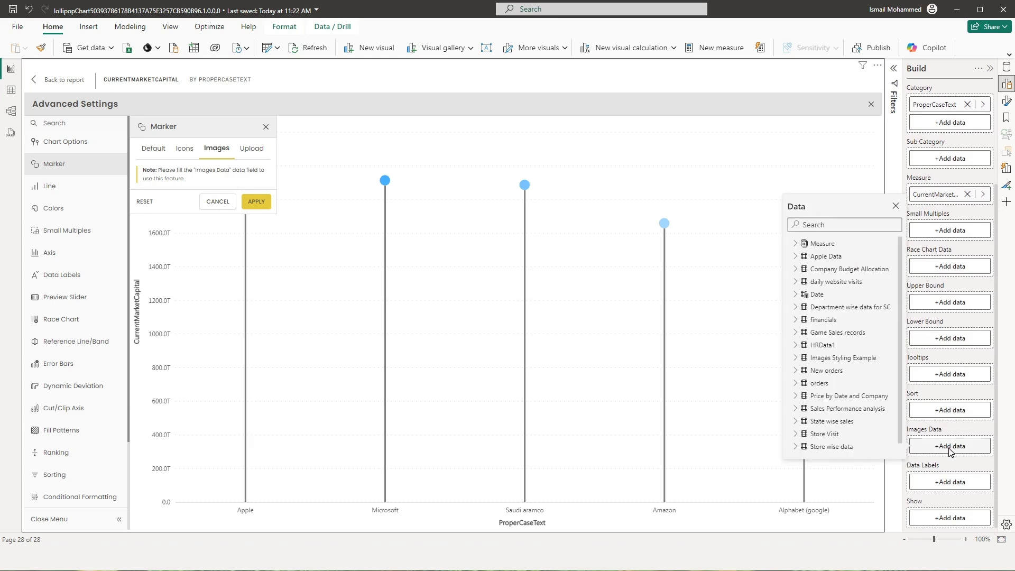
pyautogui.click(832, 449)
pyautogui.click(950, 446)
pyautogui.click(949, 446)
pyautogui.click(794, 447)
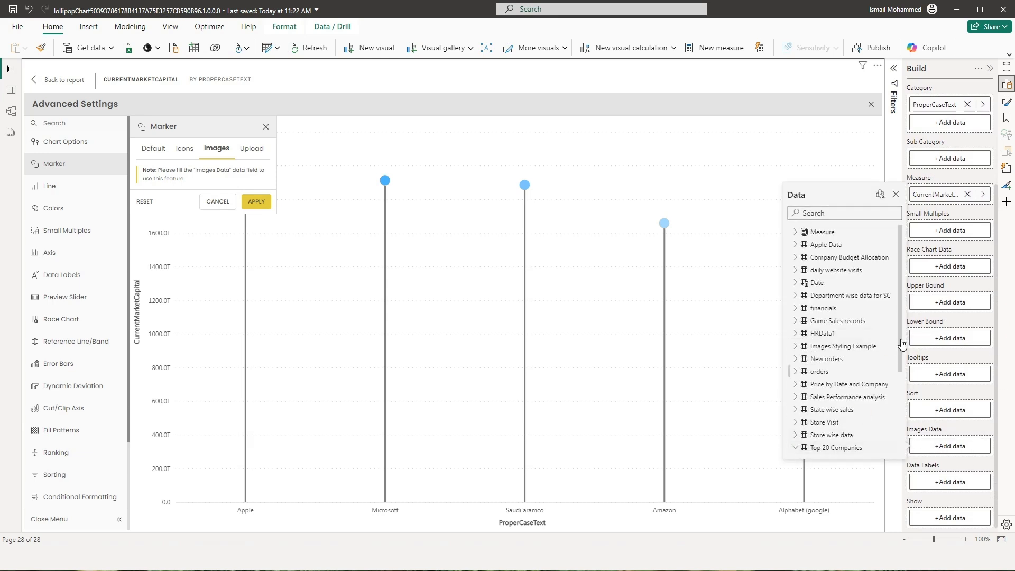
pyautogui.moveTo(900, 330); pyautogui.dragTo(900, 433)
pyautogui.click(812, 396)
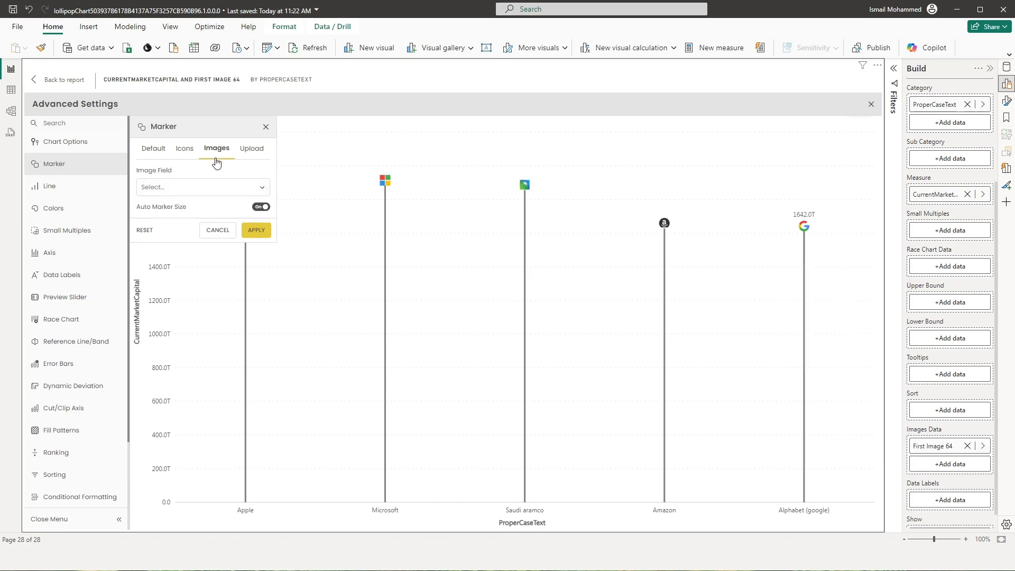
# Select First Image 64 as the image field for the markers and apply it
pyautogui.click(175, 187)
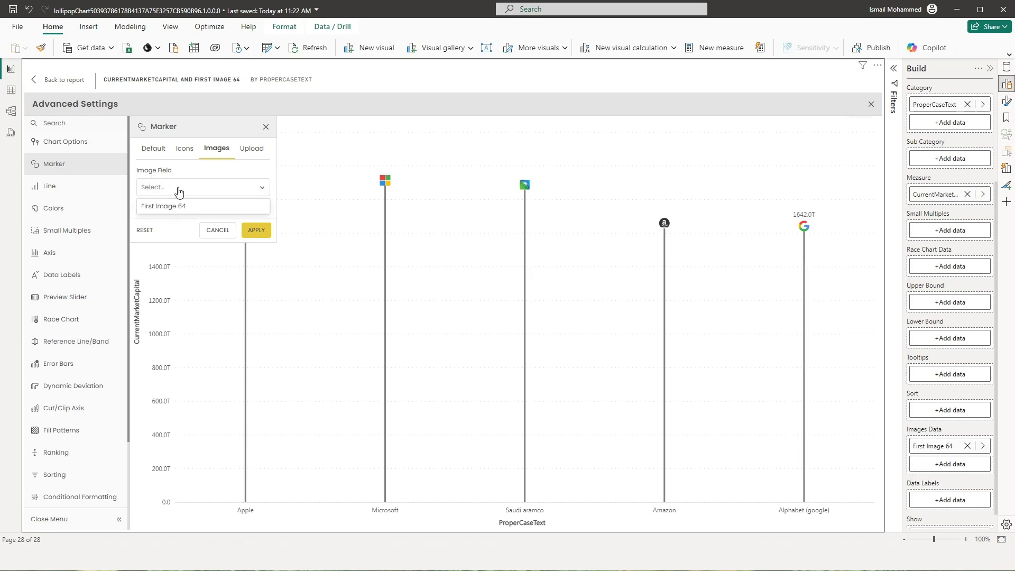
pyautogui.click(155, 206)
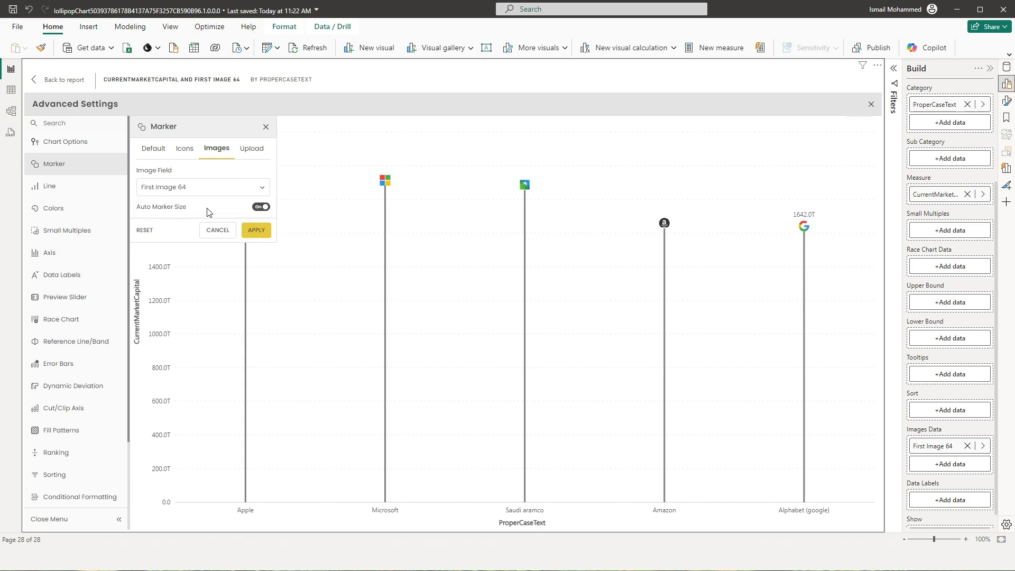
pyautogui.click(257, 230)
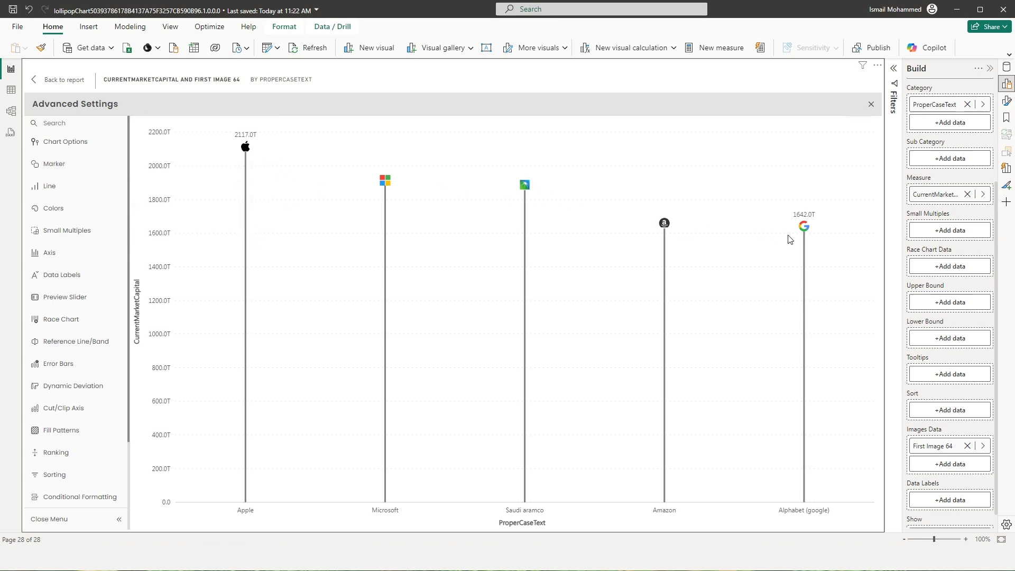
# Turn off automatic size for the image markers, set their size to 40, and apply it
pyautogui.click(53, 164)
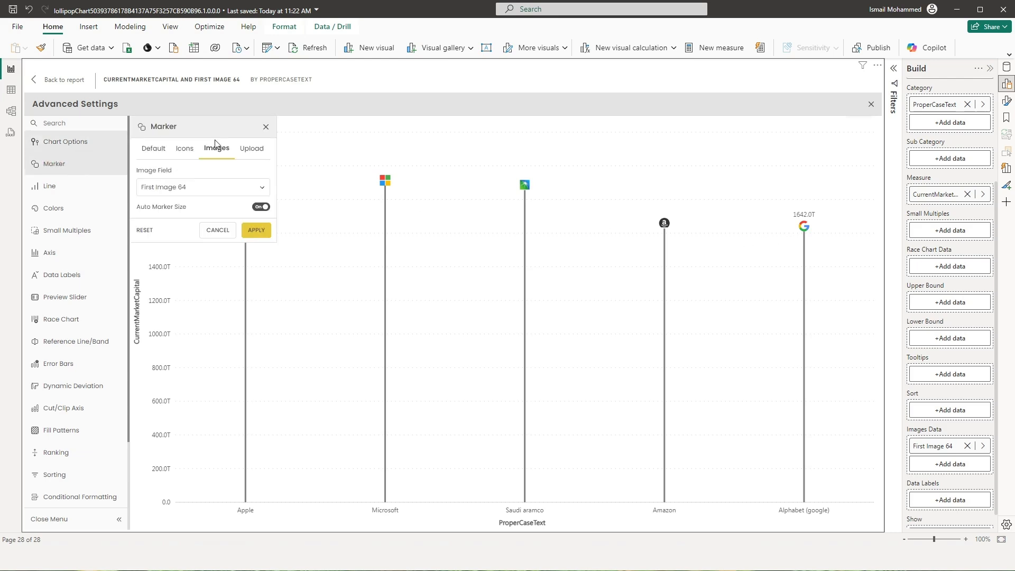
pyautogui.click(261, 207)
pyautogui.moveTo(180, 250); pyautogui.dragTo(142, 246)
pyautogui.write('40')
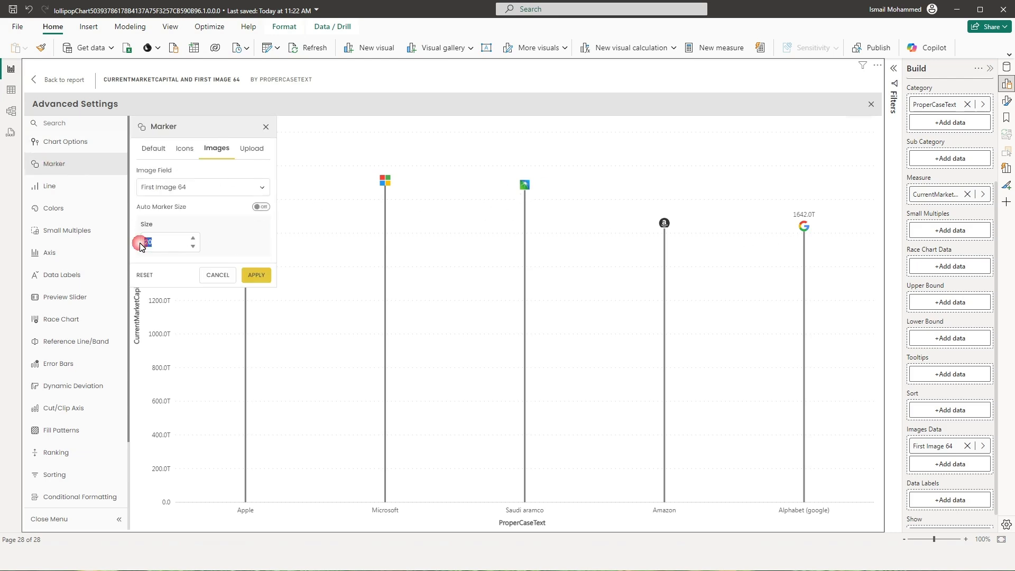
pyautogui.click(254, 275)
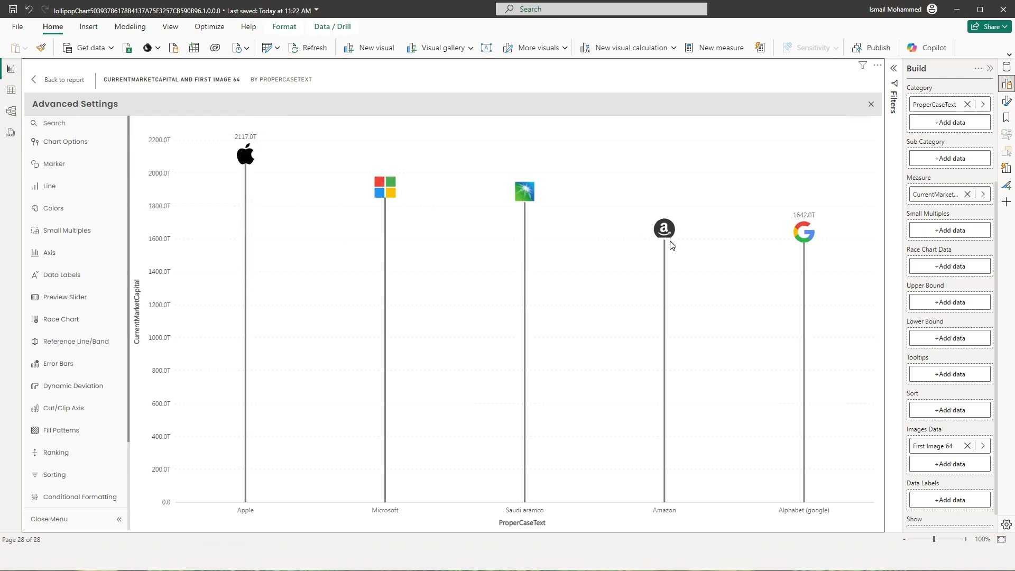
pyautogui.click(54, 163)
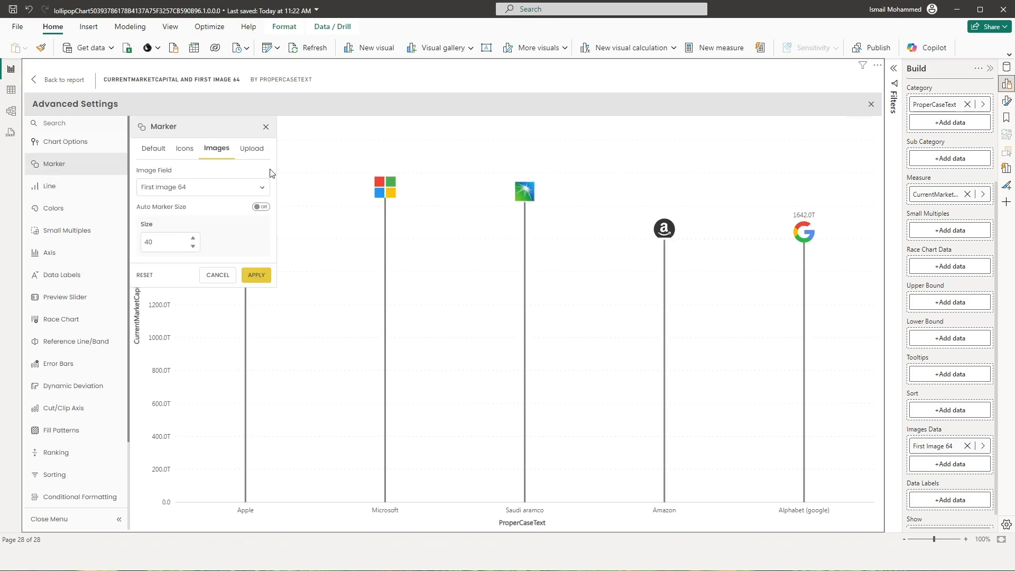
pyautogui.click(246, 151)
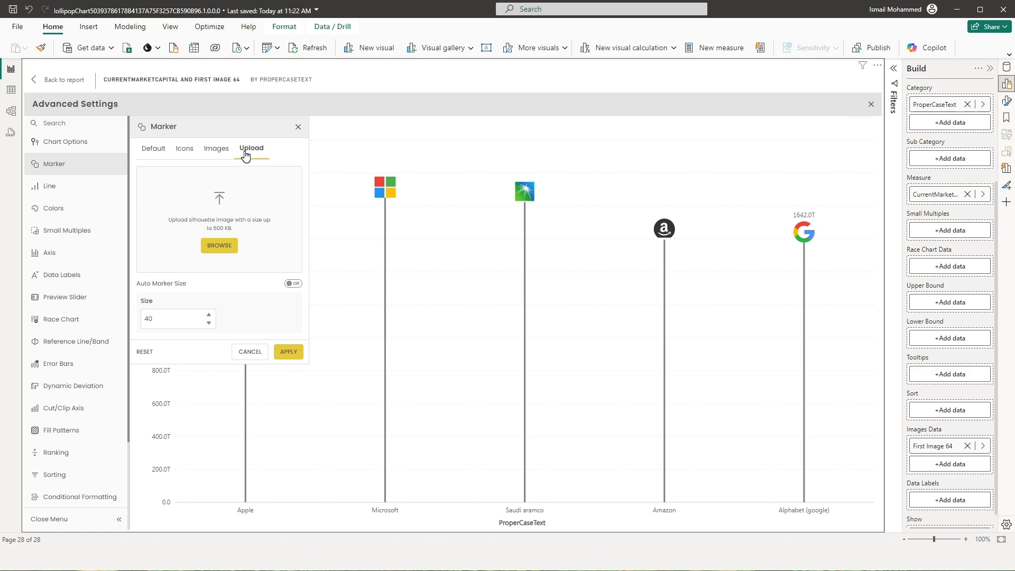
pyautogui.click(216, 148)
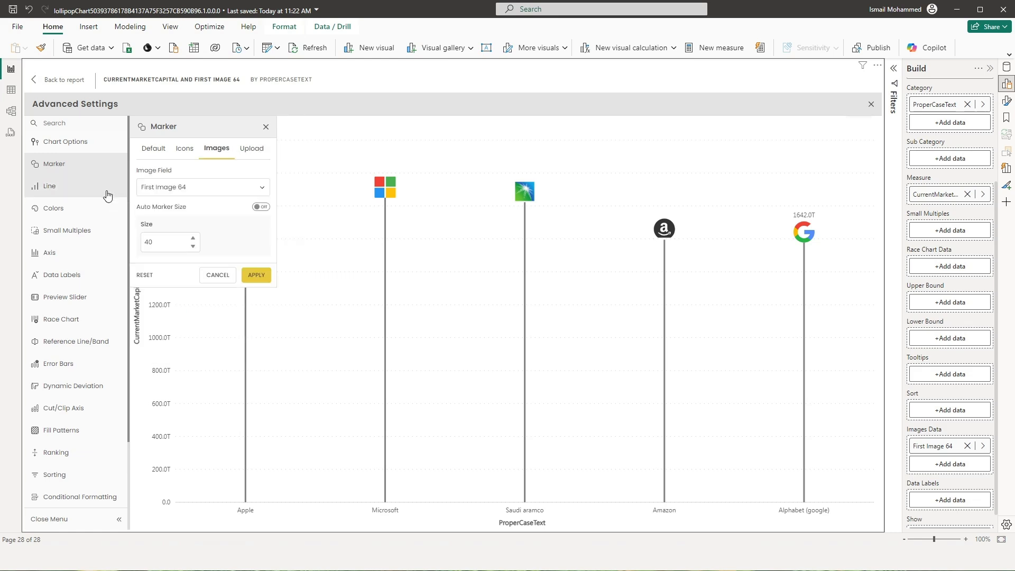
# Turn off the line display for the company lollipop chart and apply it
pyautogui.click(65, 195)
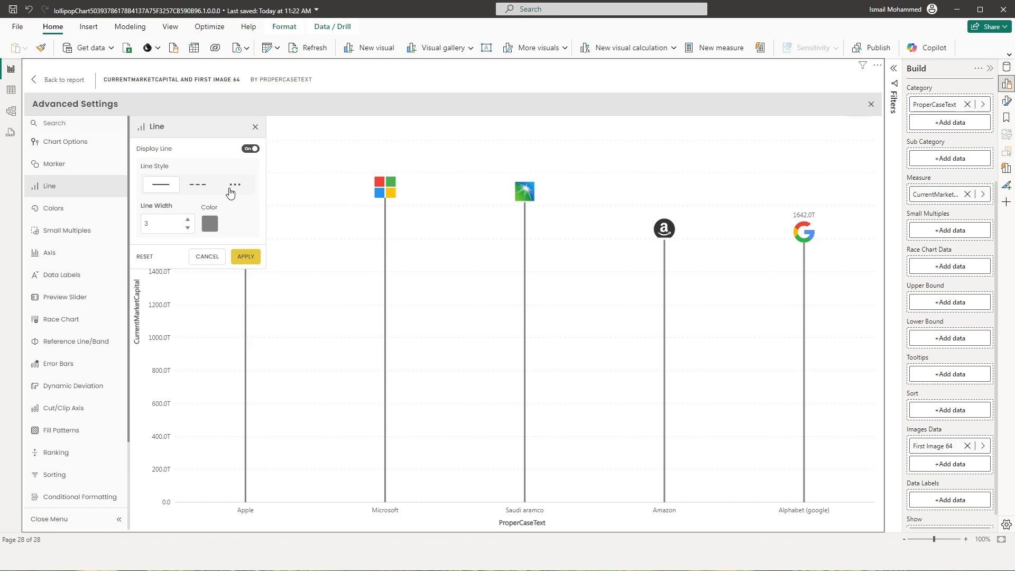
pyautogui.click(250, 148)
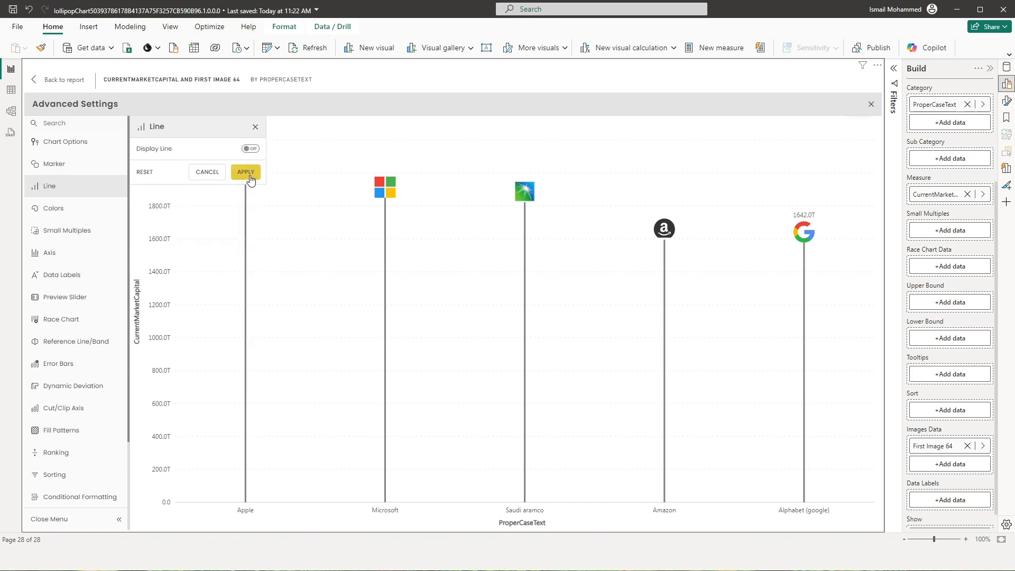
pyautogui.click(246, 172)
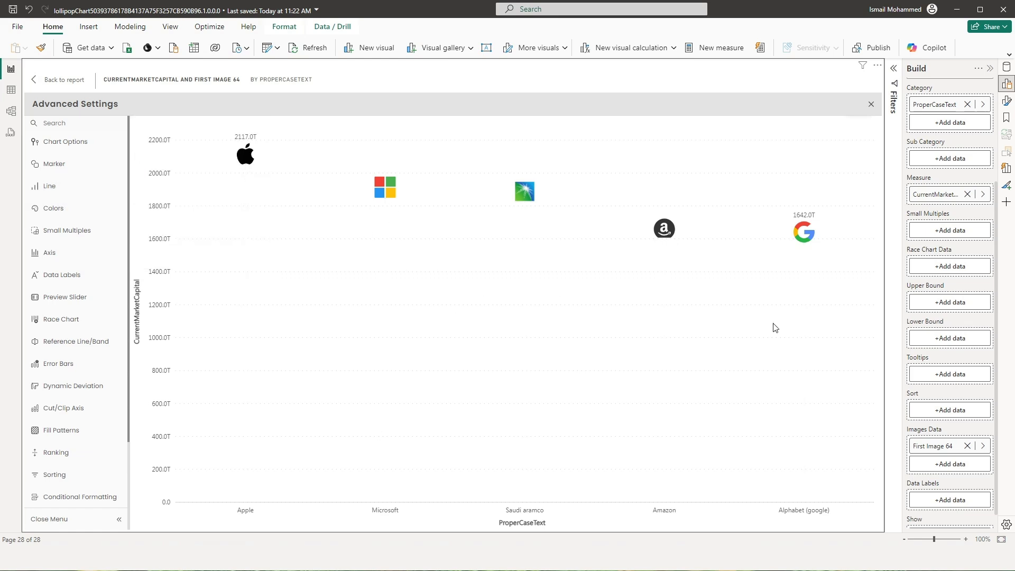
# Turn on the line display with the dashed line style for the company lollipop chart and apply it
pyautogui.click(79, 188)
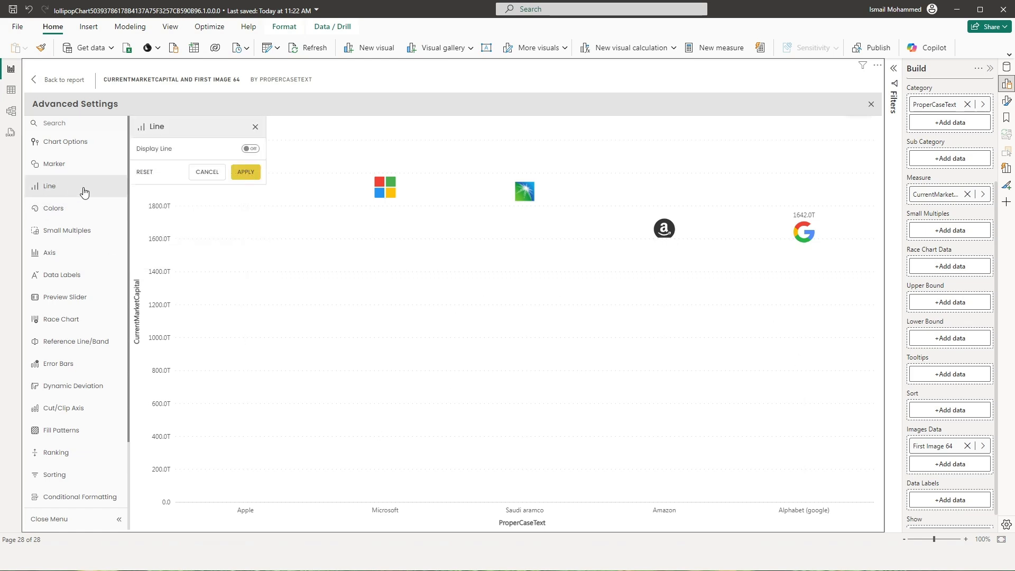
pyautogui.click(249, 151)
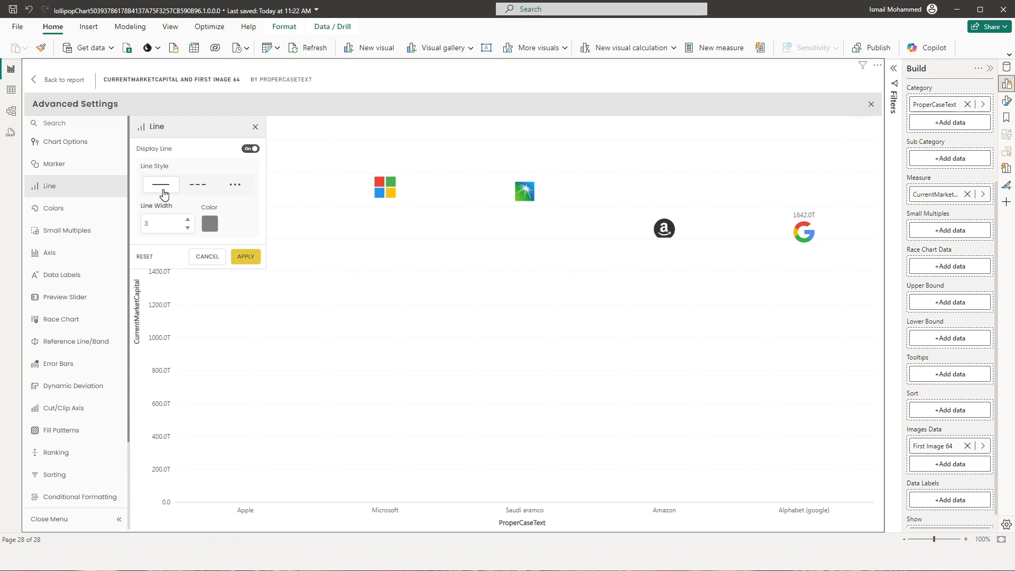
pyautogui.click(197, 185)
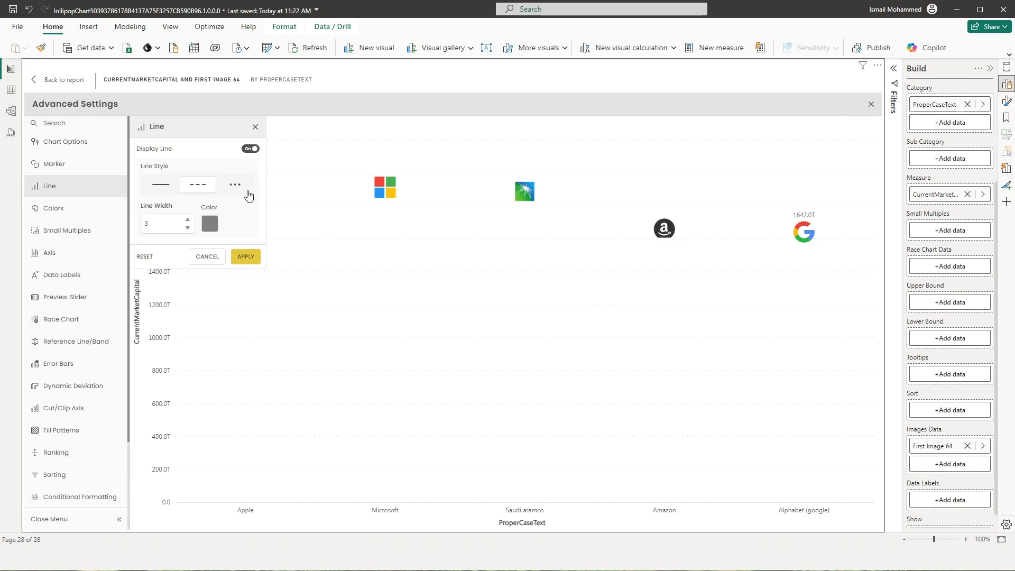
pyautogui.click(246, 262)
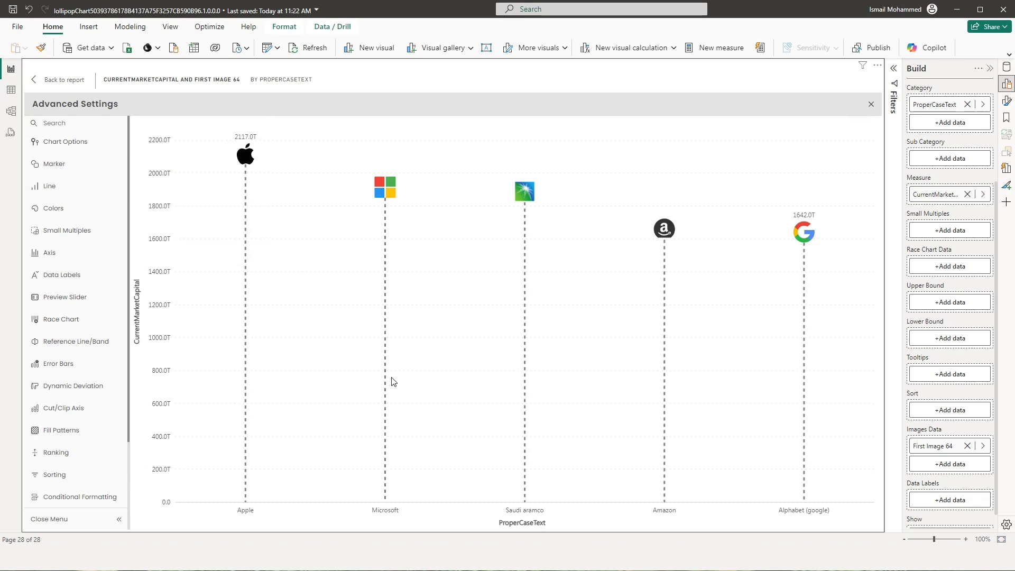
# Set the lollipop line width to 4 and the line color to the pink preset swatch, and apply the changes
pyautogui.click(61, 189)
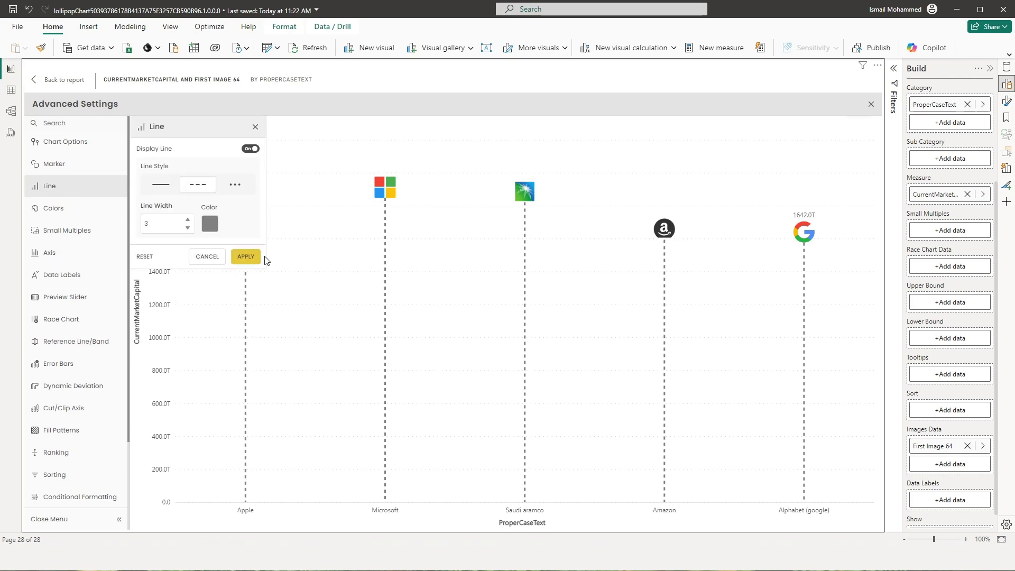
pyautogui.click(187, 220)
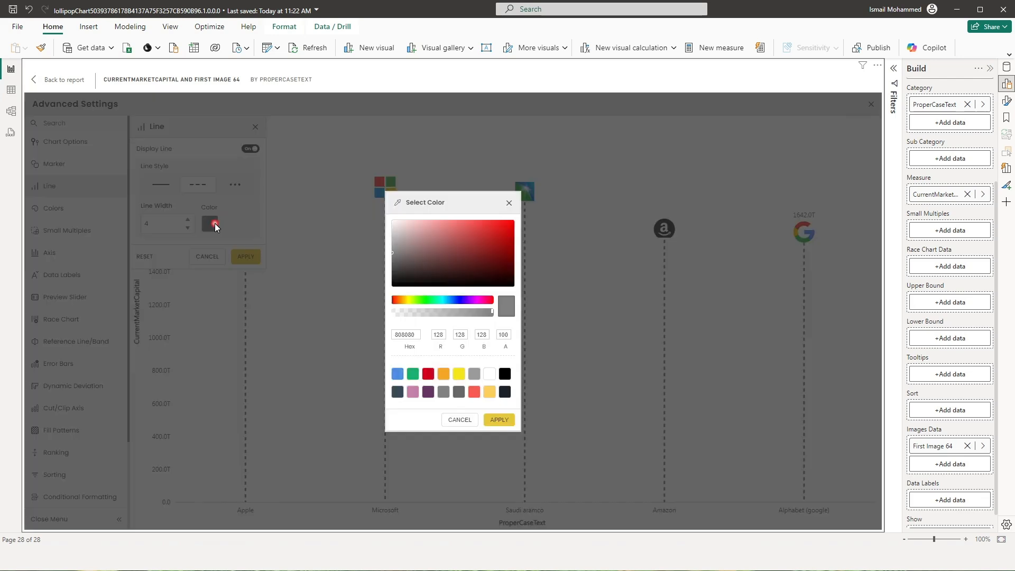
pyautogui.click(211, 223)
pyautogui.click(414, 392)
pyautogui.click(498, 419)
pyautogui.click(252, 257)
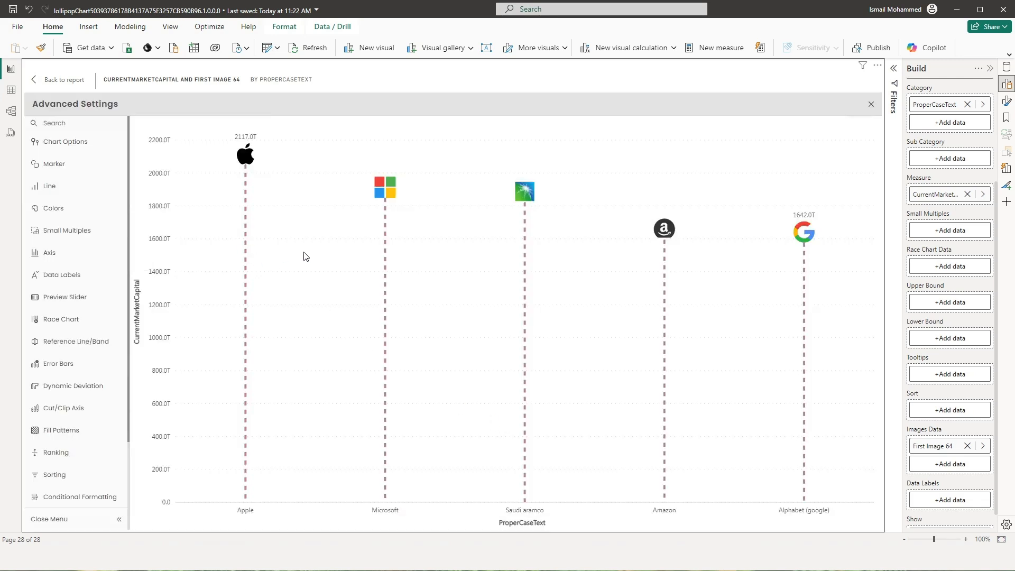
# Set the color palette of the category sales chart to Gradient and apply it
pyautogui.click(52, 193)
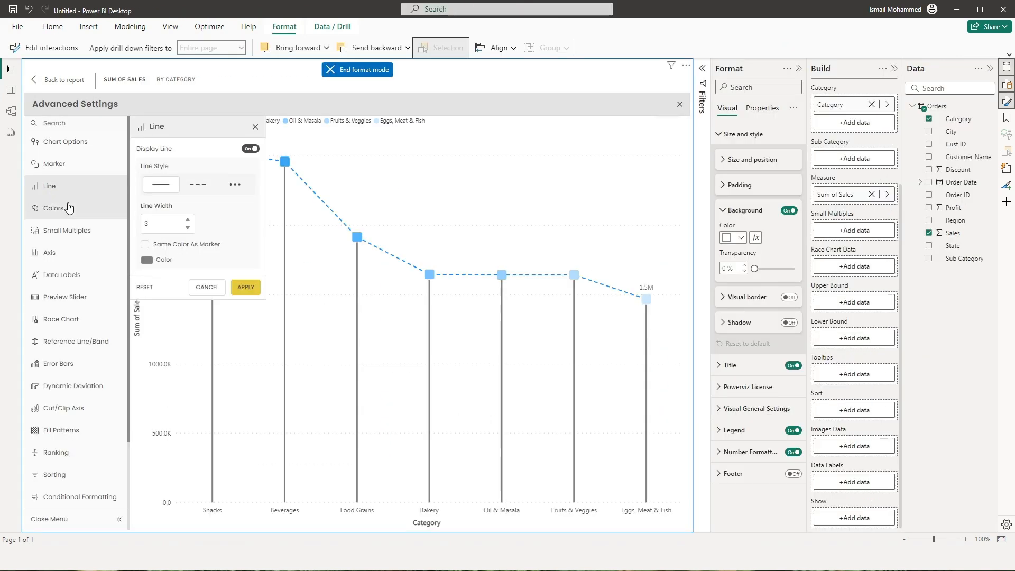
pyautogui.click(63, 216)
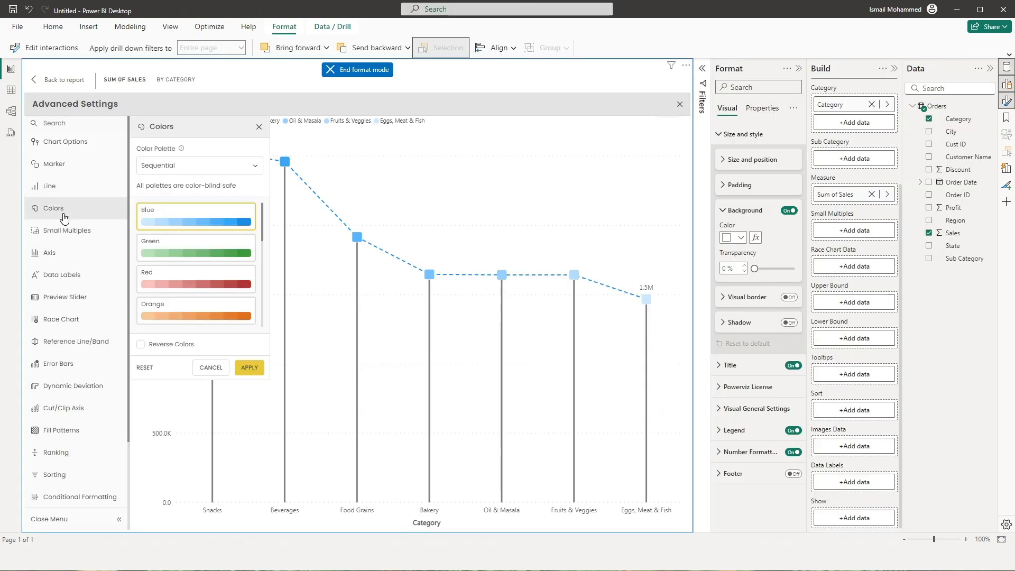
pyautogui.click(196, 166)
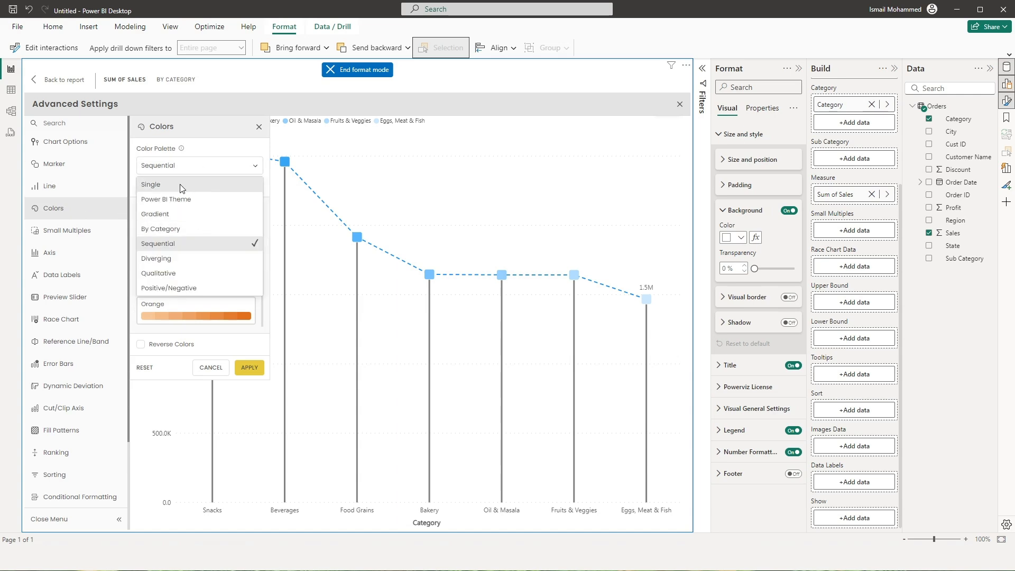
pyautogui.click(213, 214)
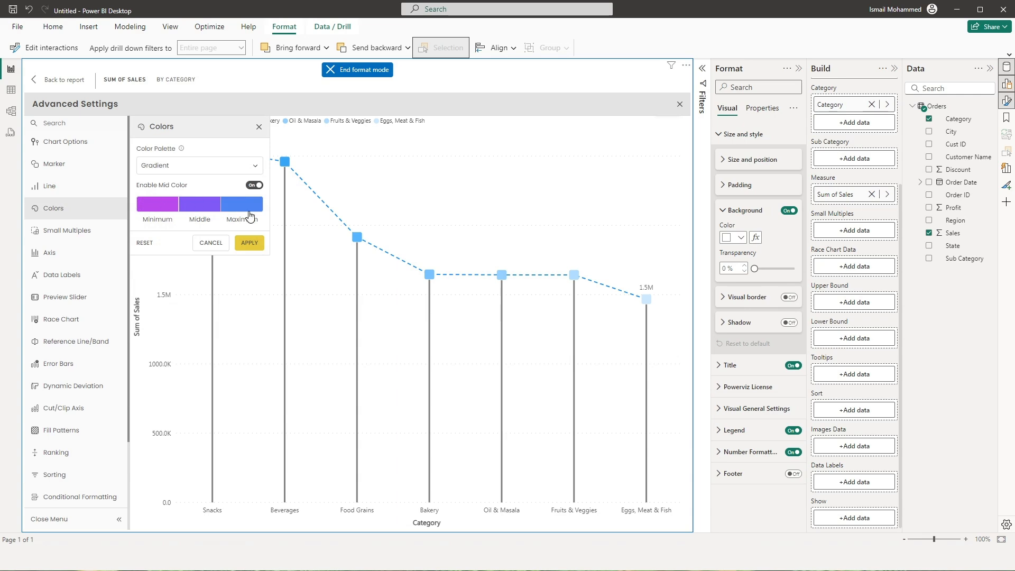
pyautogui.click(249, 243)
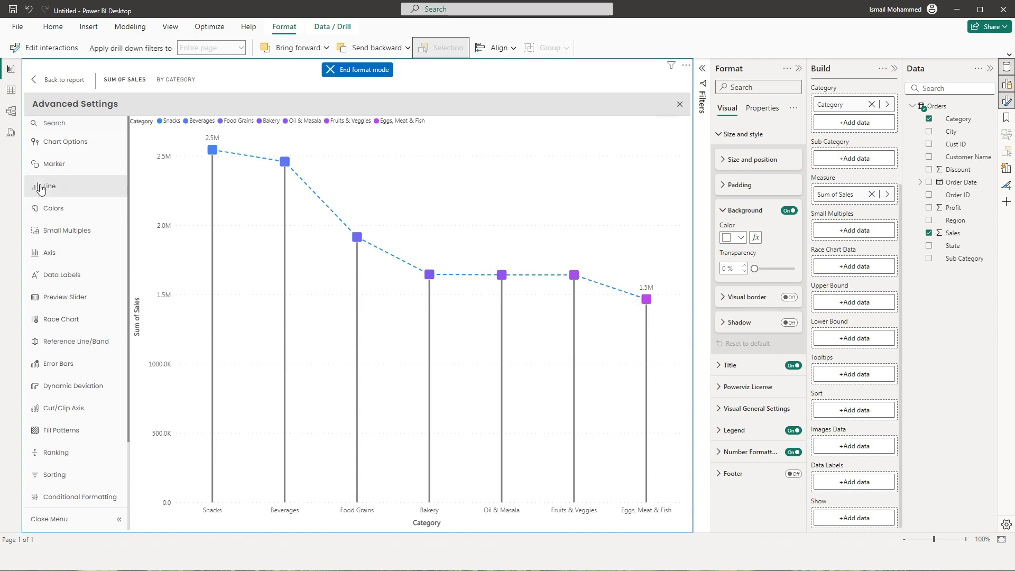
# Change the color palette to Sequential, choose the Green scheme, and apply it
pyautogui.click(57, 209)
pyautogui.click(168, 165)
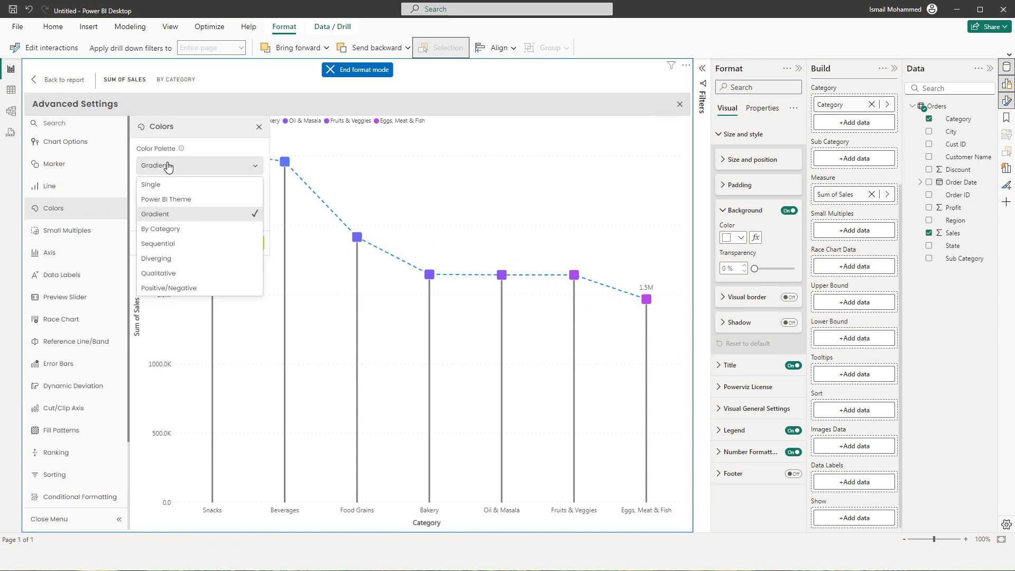
pyautogui.click(168, 244)
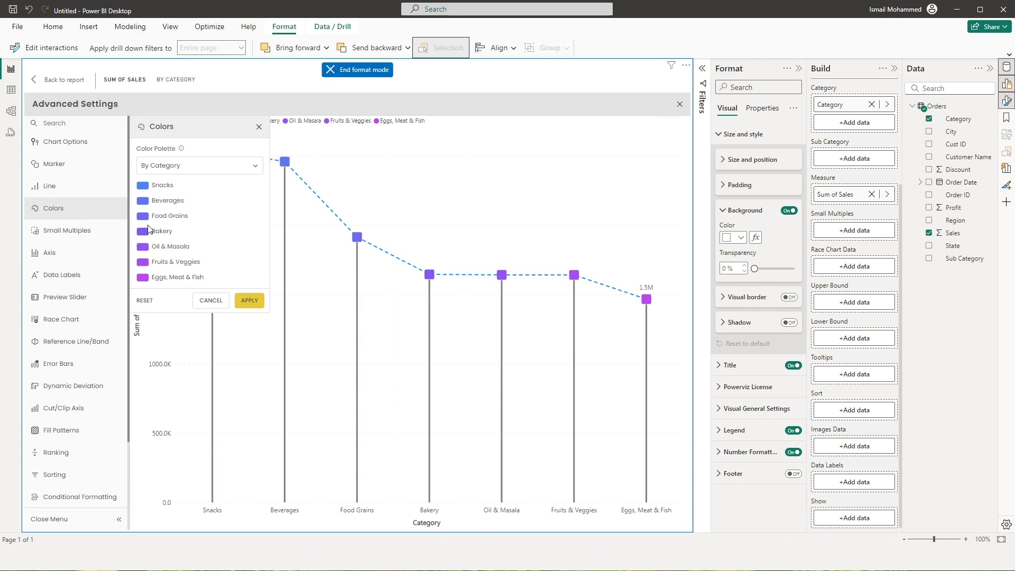
pyautogui.click(181, 173)
pyautogui.click(181, 243)
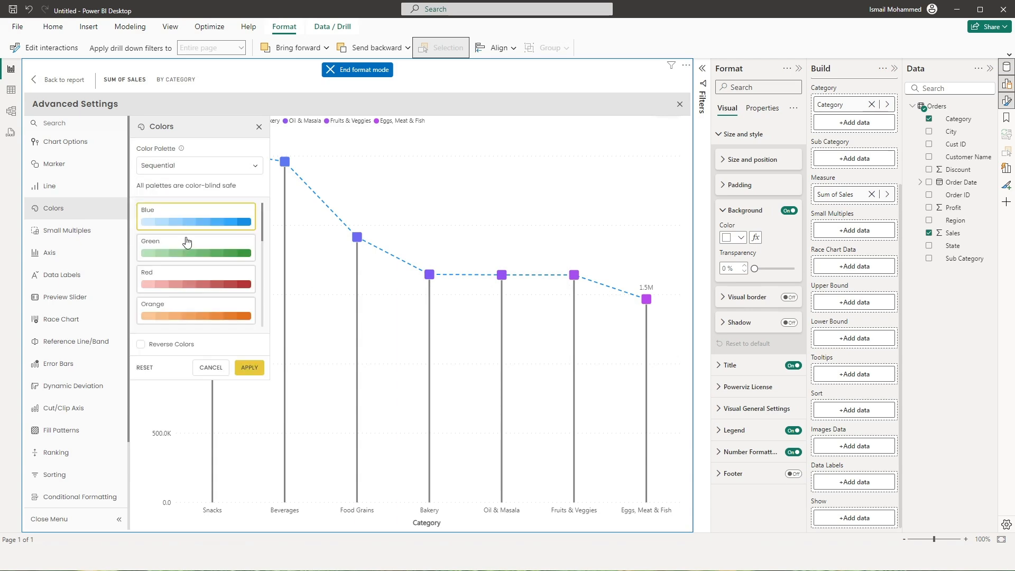
pyautogui.click(213, 257)
pyautogui.click(250, 367)
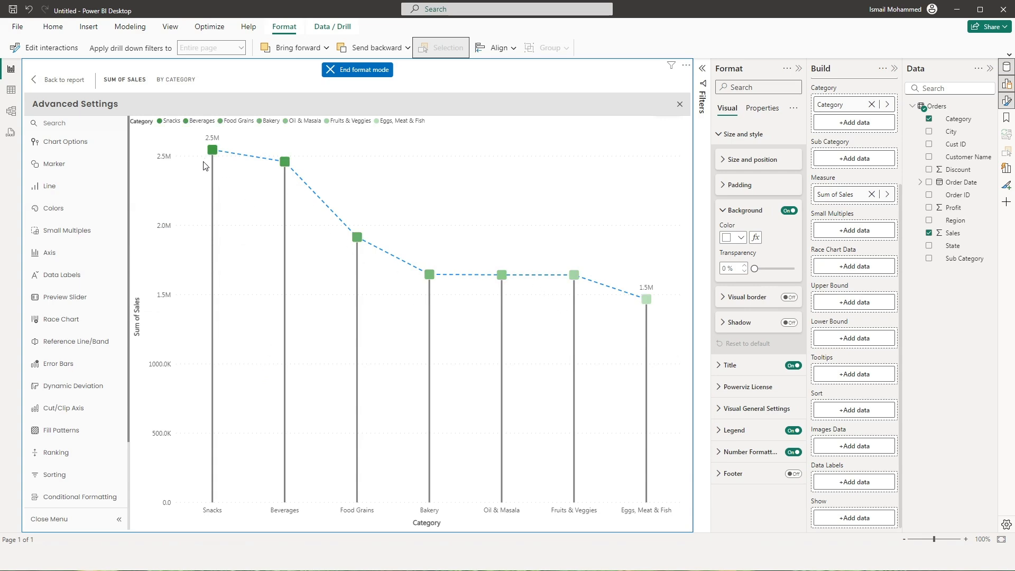
# Preview the Diverging and Qualitative color palettes, and apply the Positive/Negative palette to the category sales chart
pyautogui.click(63, 208)
pyautogui.click(222, 165)
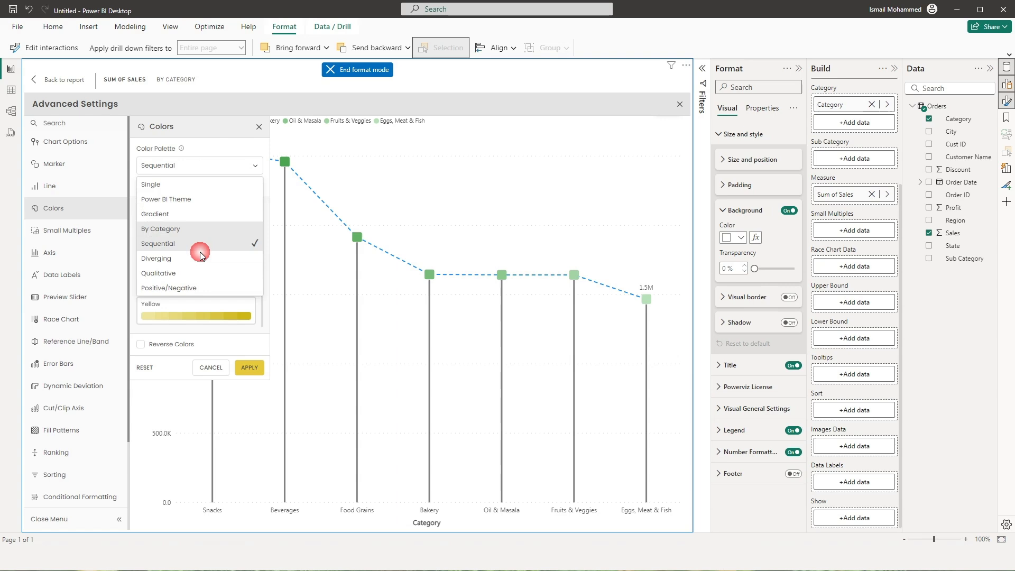
pyautogui.click(200, 257)
pyautogui.click(200, 165)
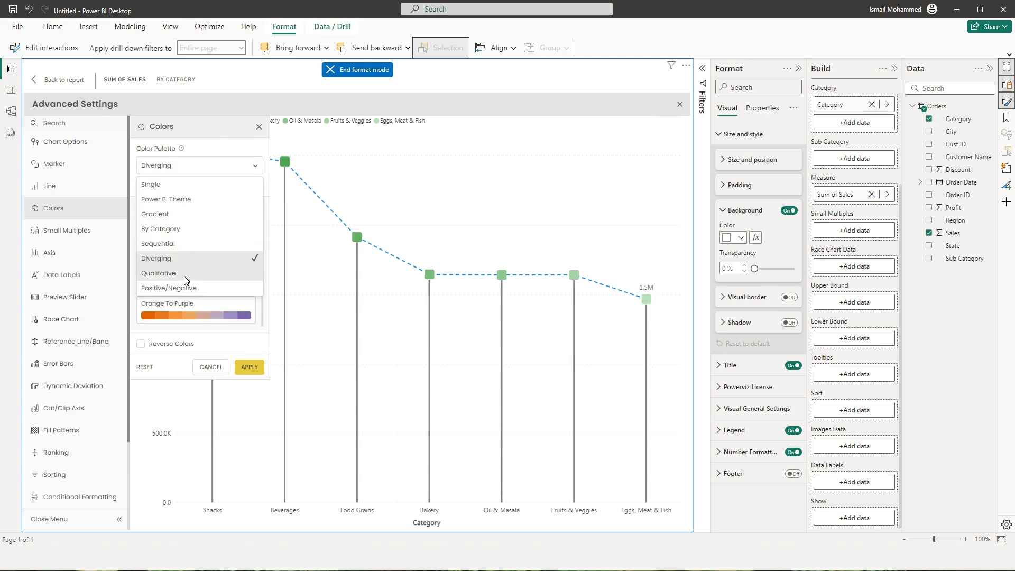
pyautogui.click(185, 272)
pyautogui.click(189, 165)
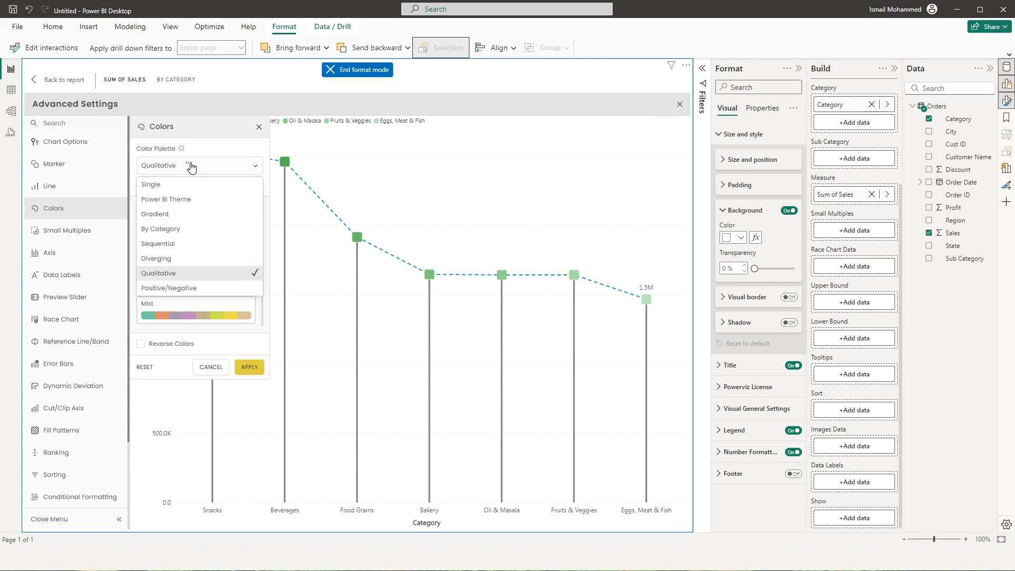
pyautogui.click(185, 289)
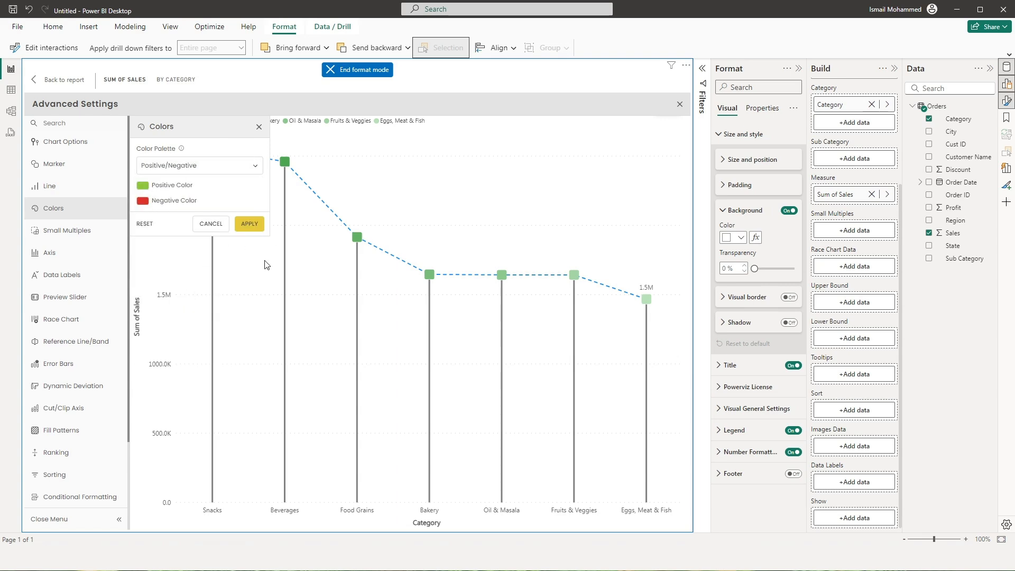
pyautogui.click(247, 225)
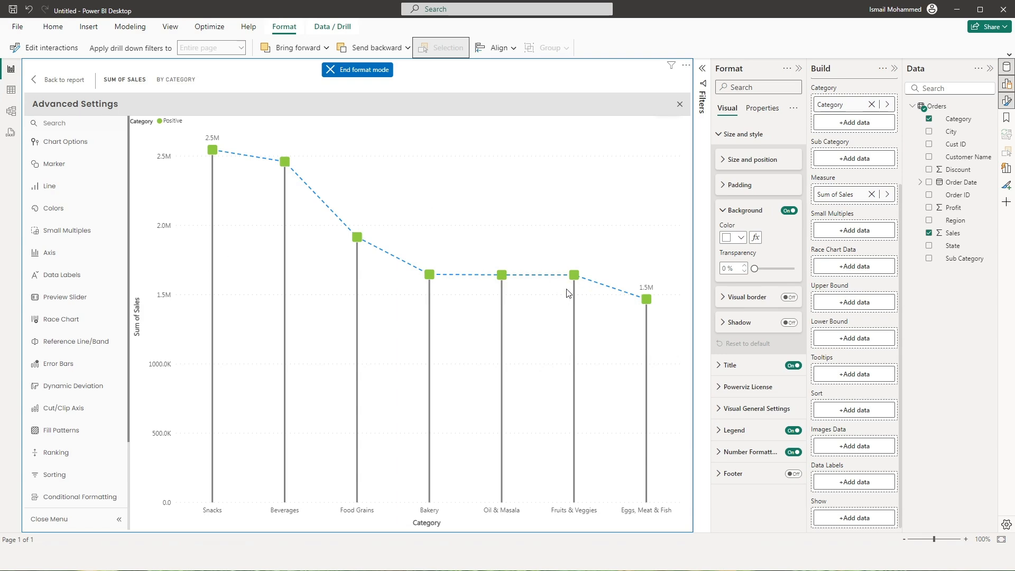
pyautogui.click(72, 209)
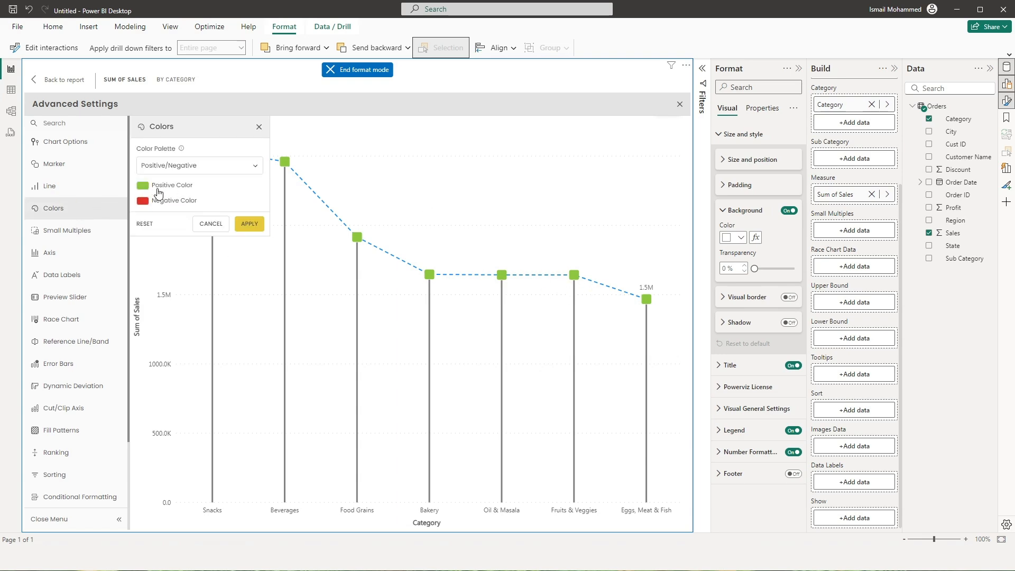
# Add the Region field from the Orders table to the chart's Small Multiples and look through the regional panels
pyautogui.click(57, 236)
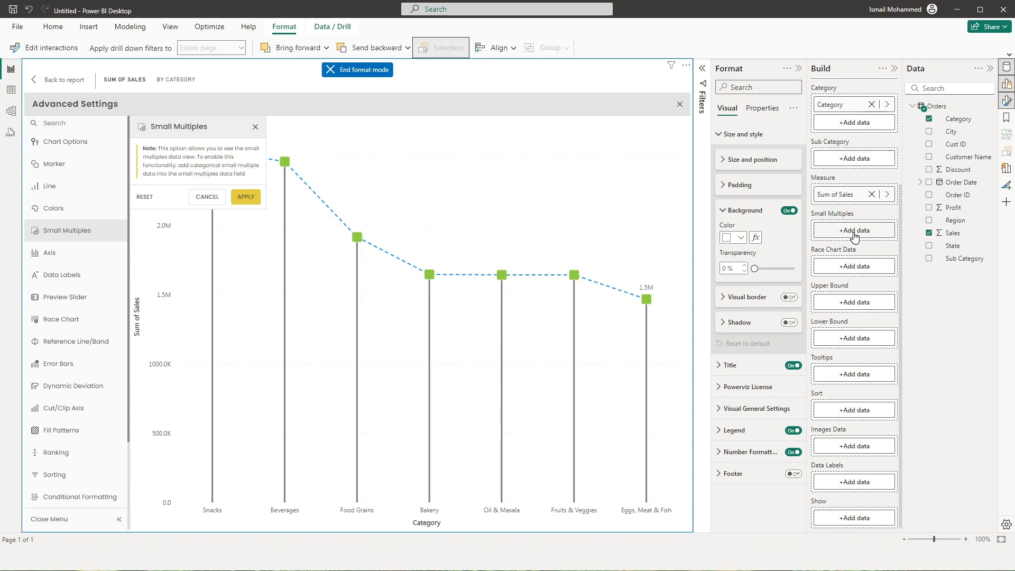
pyautogui.moveTo(969, 221); pyautogui.dragTo(852, 232)
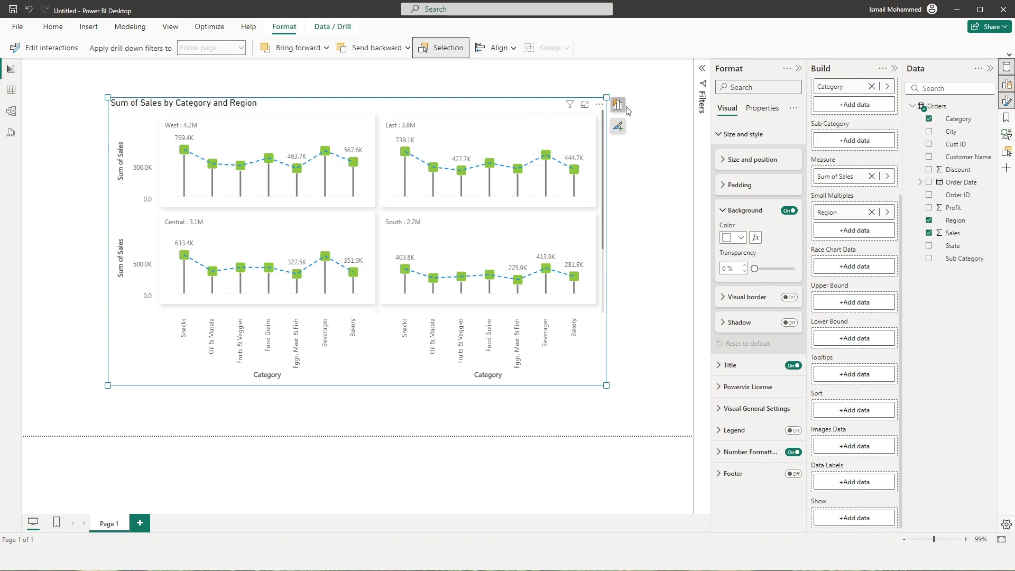
pyautogui.click(610, 255)
pyautogui.moveTo(602, 240); pyautogui.dragTo(613, 221)
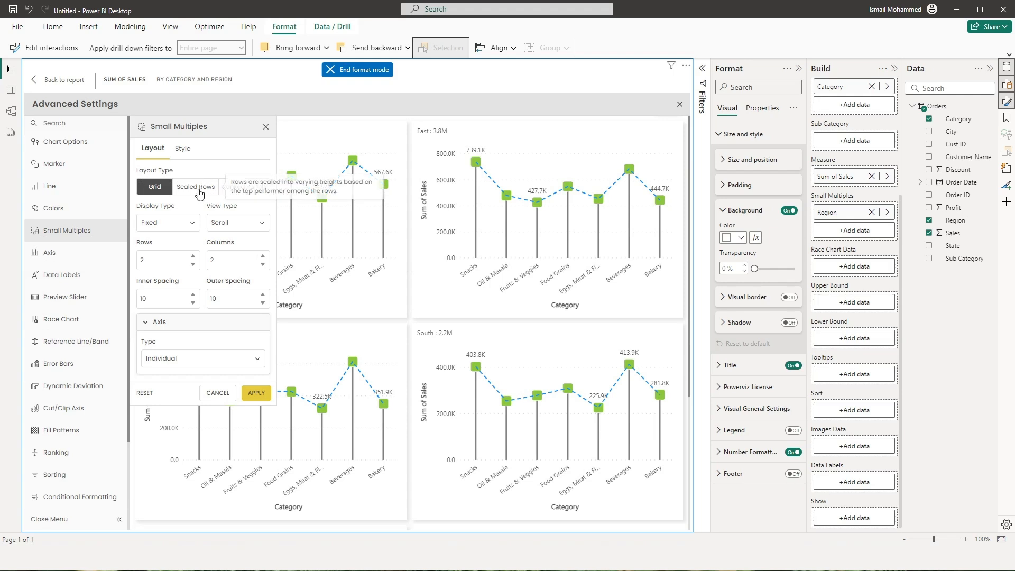
# Set the small multiples layout type to Scaled Rows, apply it, and review the regional rows
pyautogui.click(199, 191)
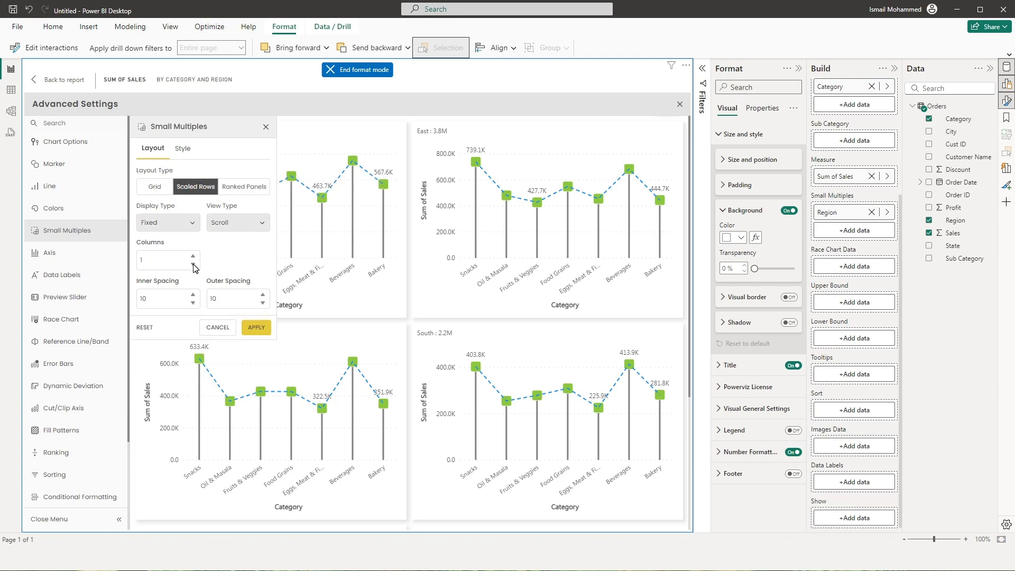
pyautogui.click(256, 327)
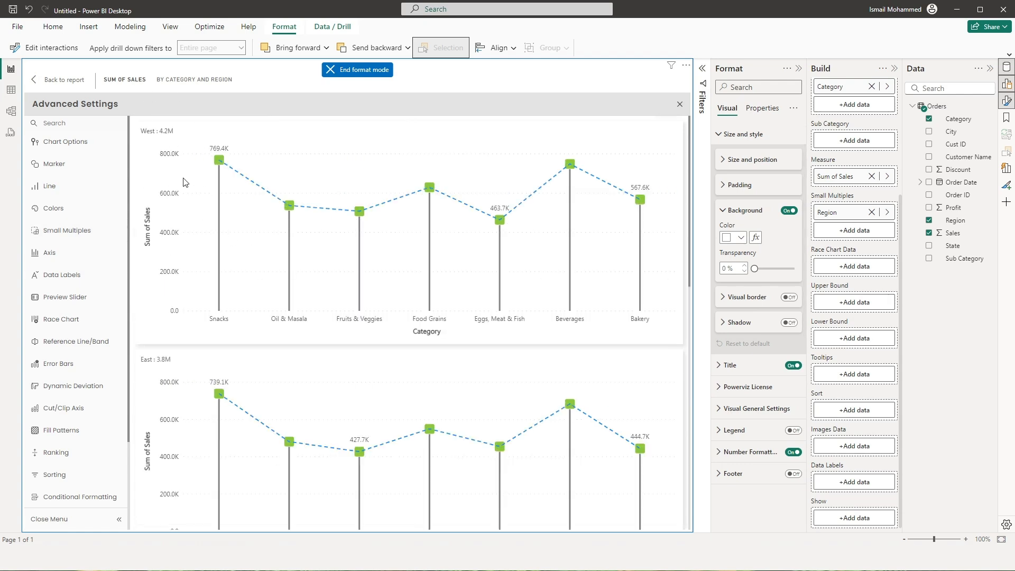
pyautogui.moveTo(689, 153); pyautogui.dragTo(691, 457)
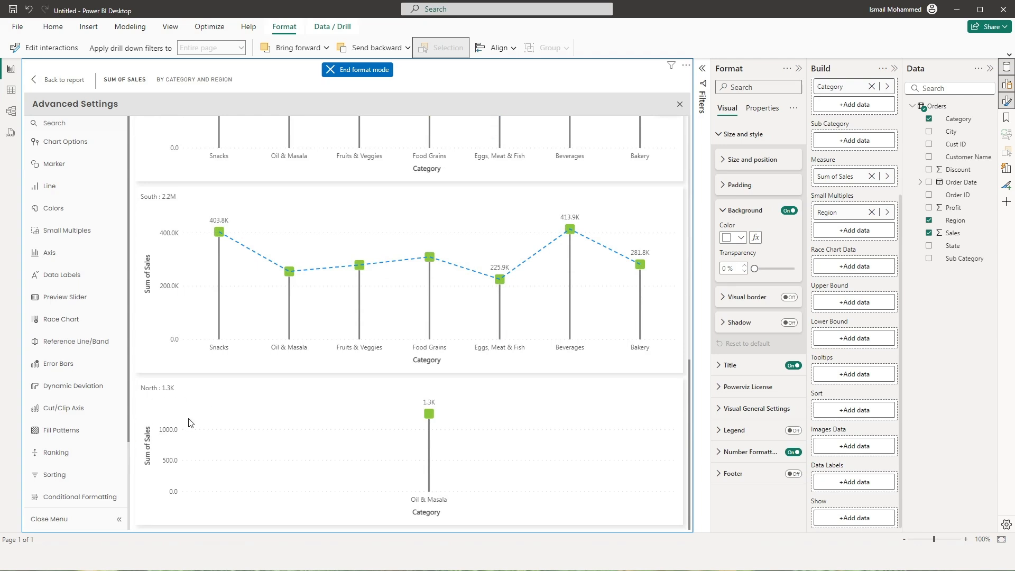
# Set the outer spacing of the small multiples to 40 and apply it
pyautogui.click(67, 231)
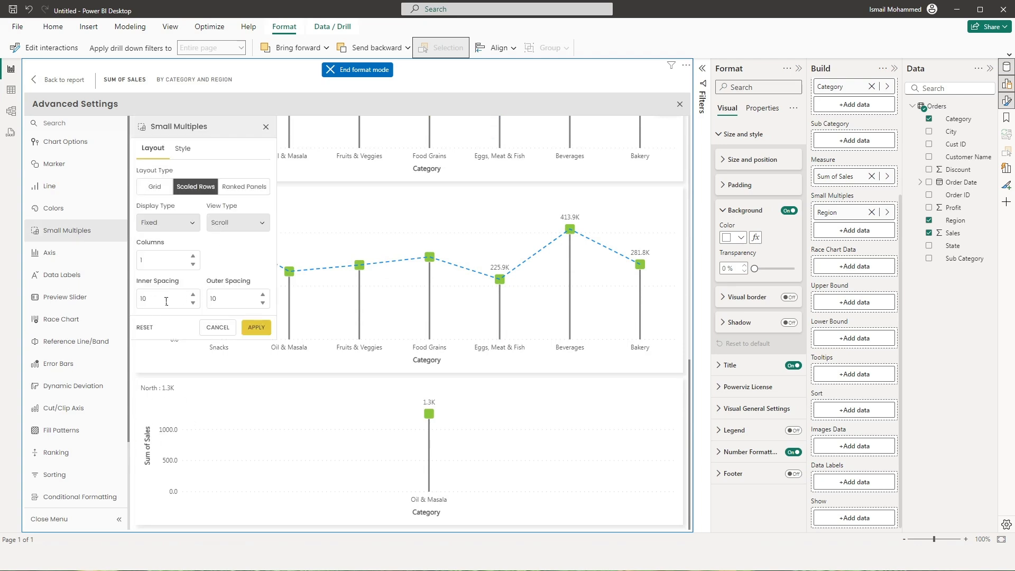
pyautogui.doubleClick(233, 303)
pyautogui.click(256, 327)
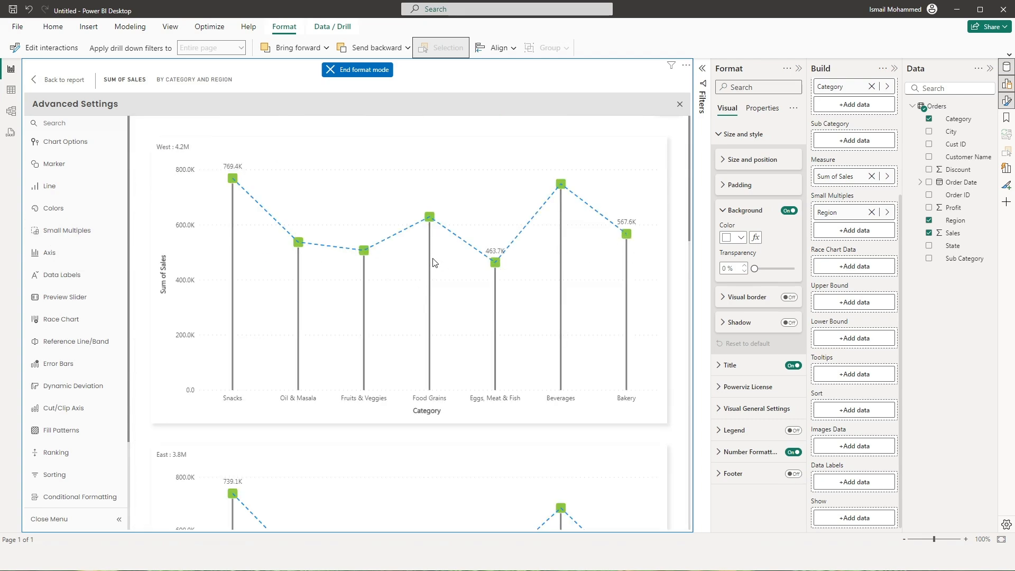
# Set the small multiples layout type to Ranked Panels with an outer spacing of 10 and apply it
pyautogui.click(63, 230)
pyautogui.click(199, 187)
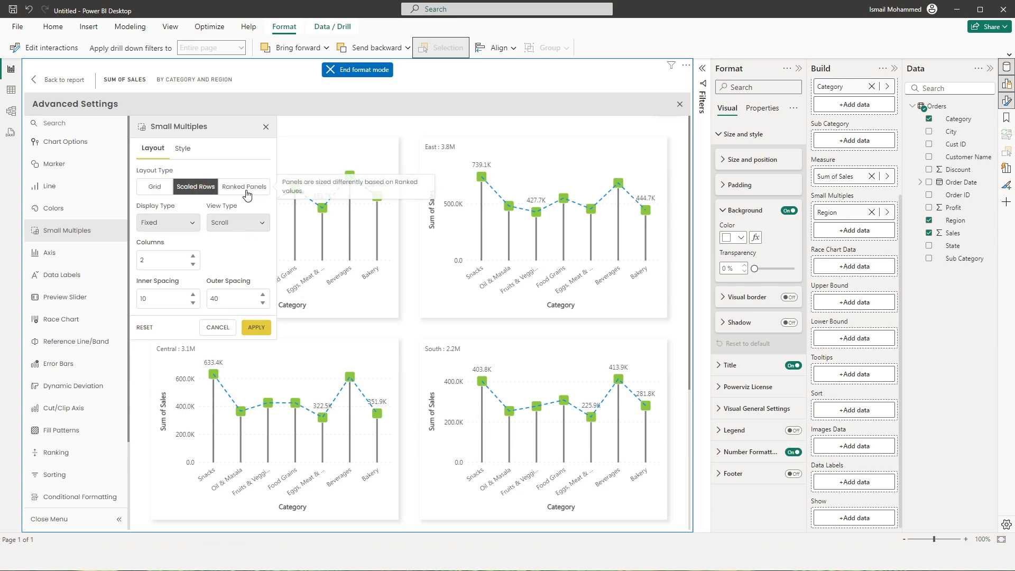
pyautogui.click(245, 188)
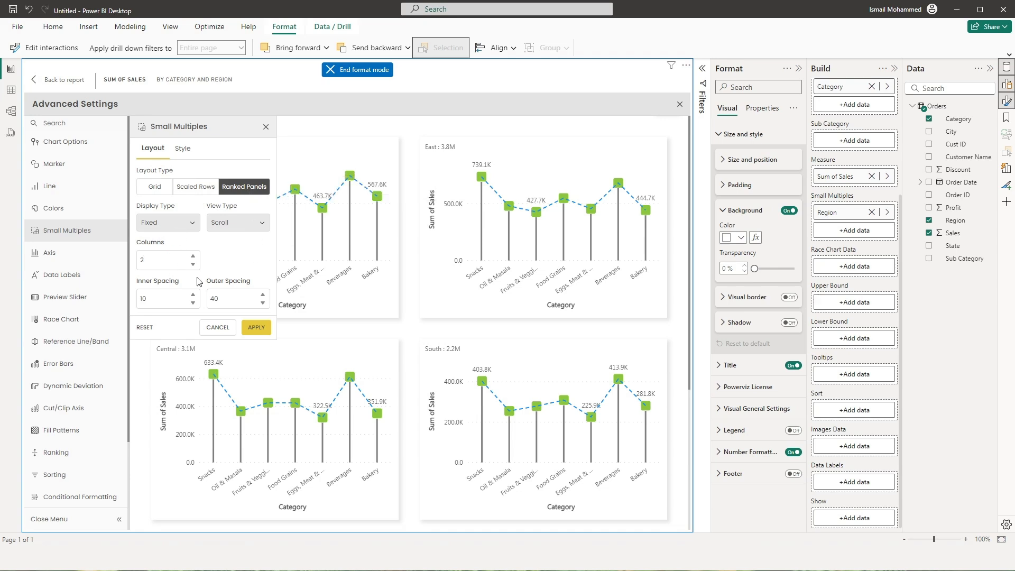
pyautogui.moveTo(234, 307); pyautogui.dragTo(204, 304)
pyautogui.write('10')
pyautogui.click(255, 329)
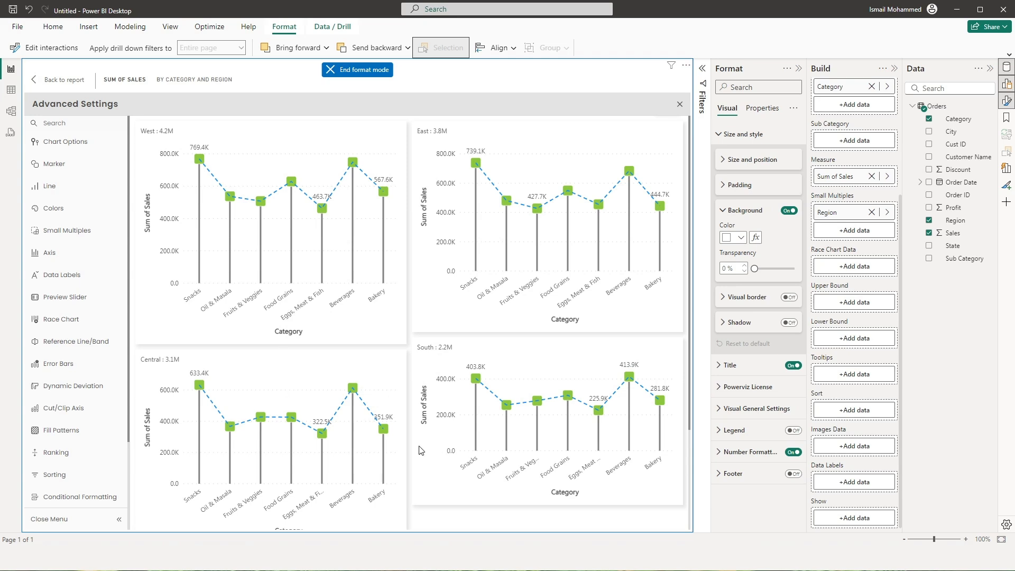
# Increase the header text size in the small multiples style settings to 16
pyautogui.click(67, 230)
pyautogui.click(183, 150)
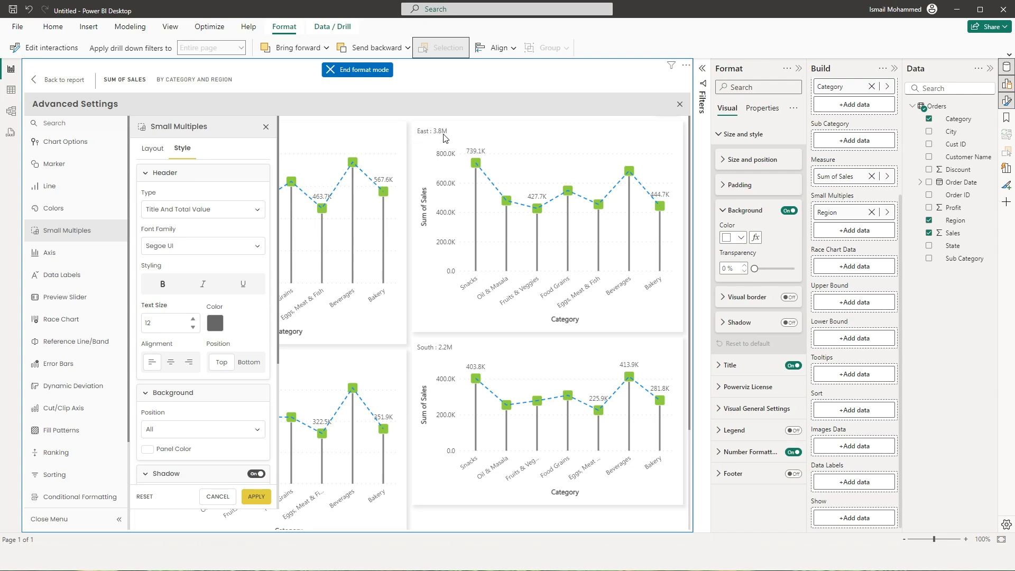
pyautogui.click(193, 319)
pyautogui.click(193, 319)
pyautogui.click(193, 319)
pyautogui.click(193, 319)
# Set the small multiples header color to the dark blue preset and apply the style changes
pyautogui.click(214, 322)
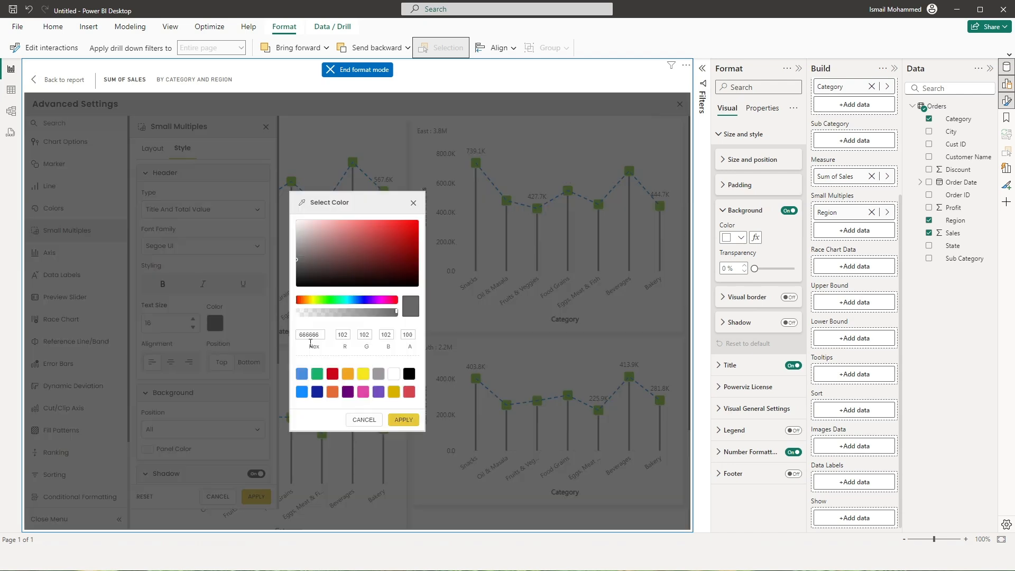
pyautogui.click(220, 319)
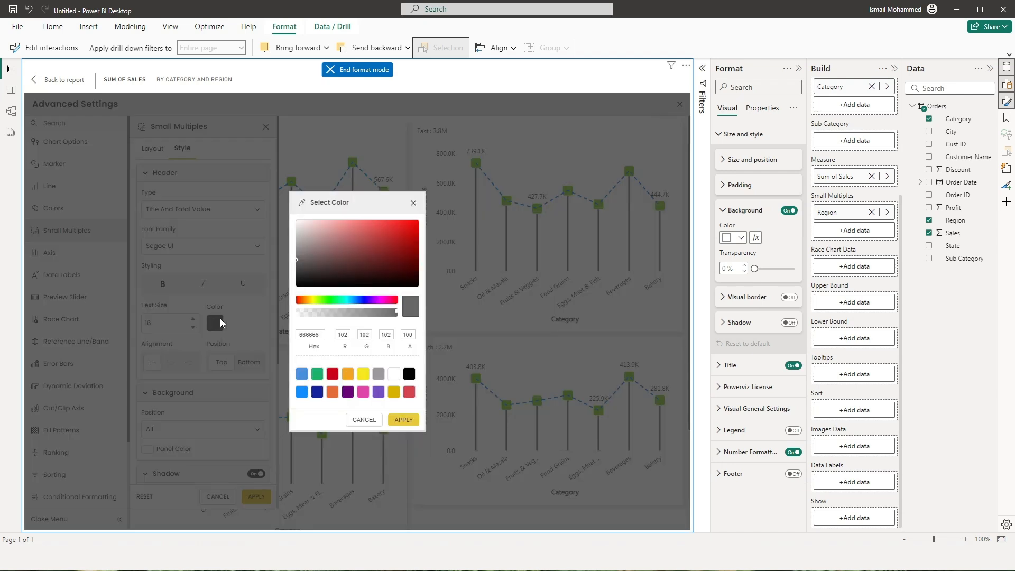
pyautogui.click(378, 392)
pyautogui.click(317, 392)
pyautogui.click(403, 420)
pyautogui.click(261, 497)
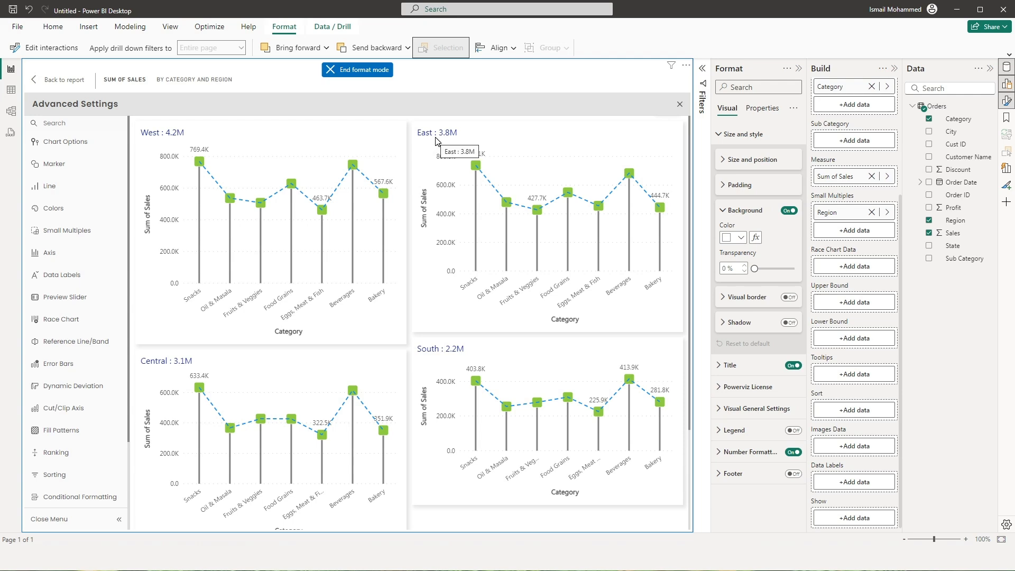
# Center the small multiples headers, set the background position to Alternate Columns with alternate color B3ABAB, and apply
pyautogui.click(67, 230)
pyautogui.click(189, 151)
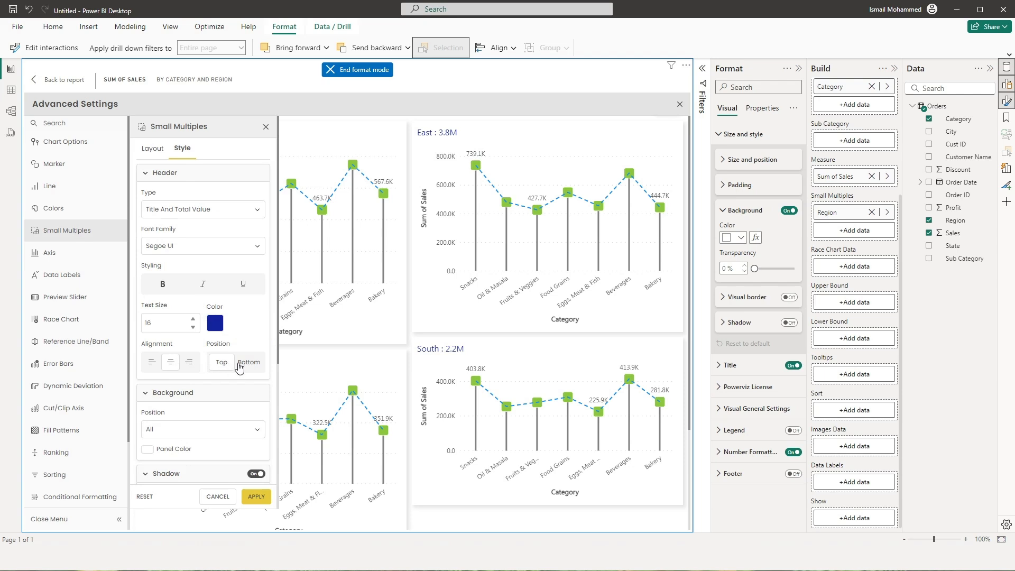
pyautogui.scroll(-4, 275, 349)
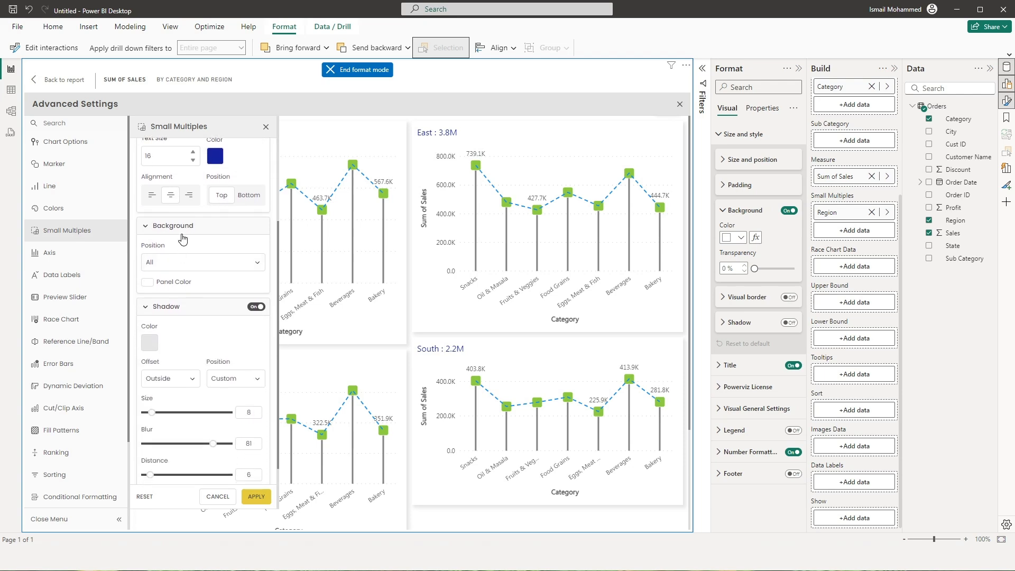
pyautogui.click(189, 262)
pyautogui.click(193, 297)
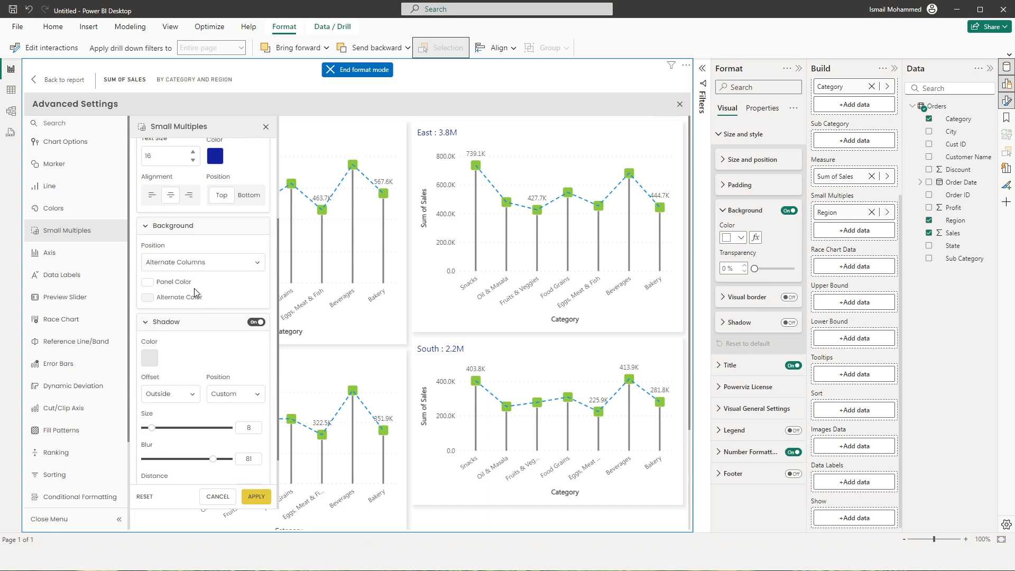
pyautogui.click(150, 299)
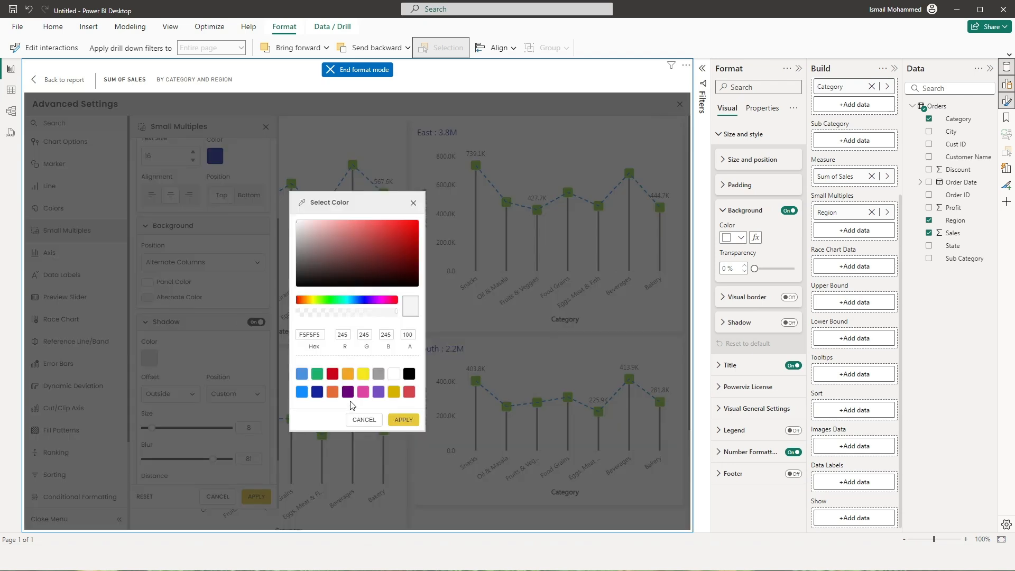
pyautogui.click(302, 240)
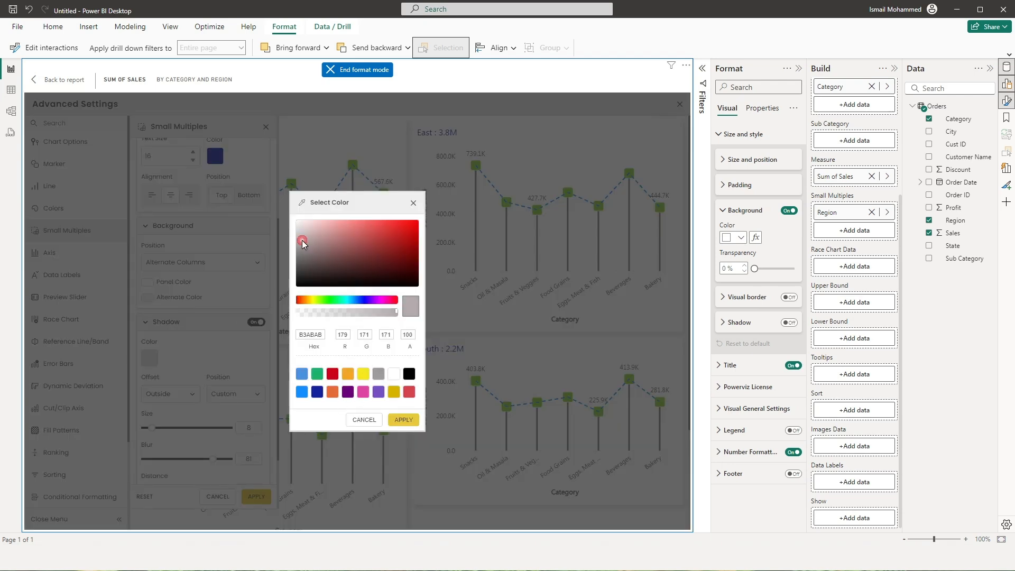
pyautogui.click(402, 420)
pyautogui.click(257, 497)
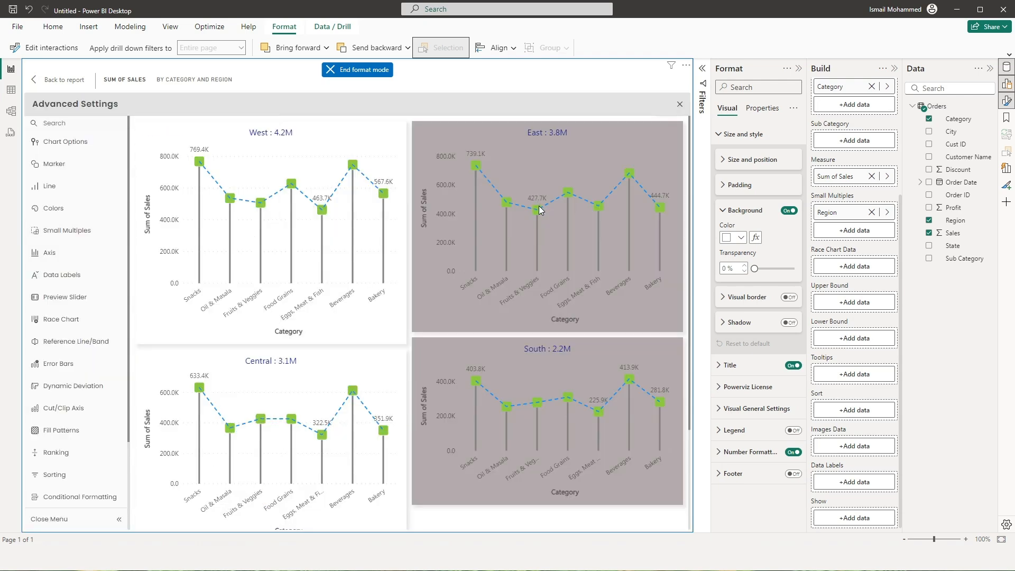
# Set the small multiples background position back to All and apply it
pyautogui.click(84, 231)
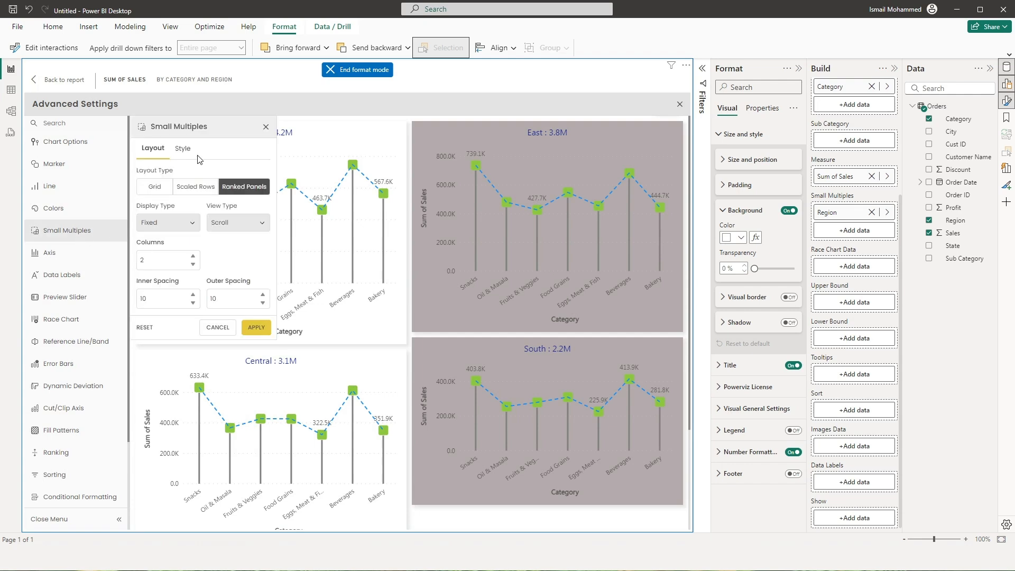
pyautogui.click(181, 151)
pyautogui.click(172, 429)
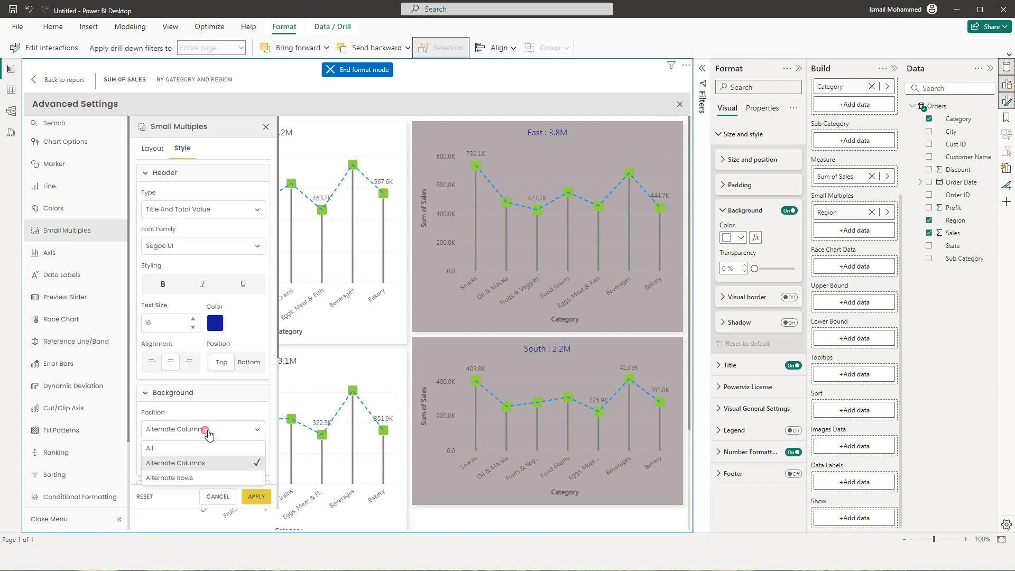
pyautogui.click(171, 448)
pyautogui.click(264, 498)
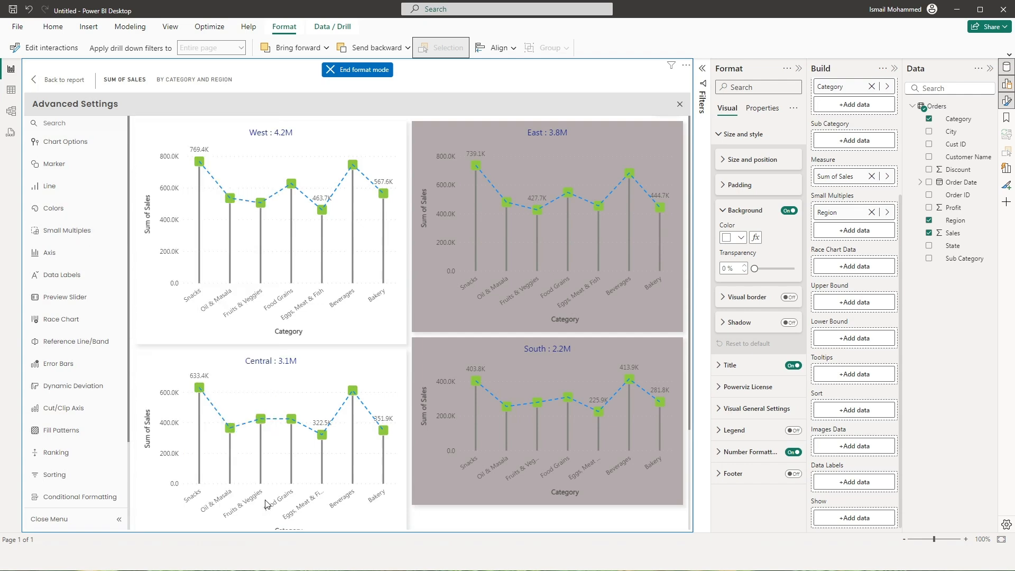
# Look through the small multiples shadow offset and position options, turn on the panel border, and apply it
pyautogui.click(59, 233)
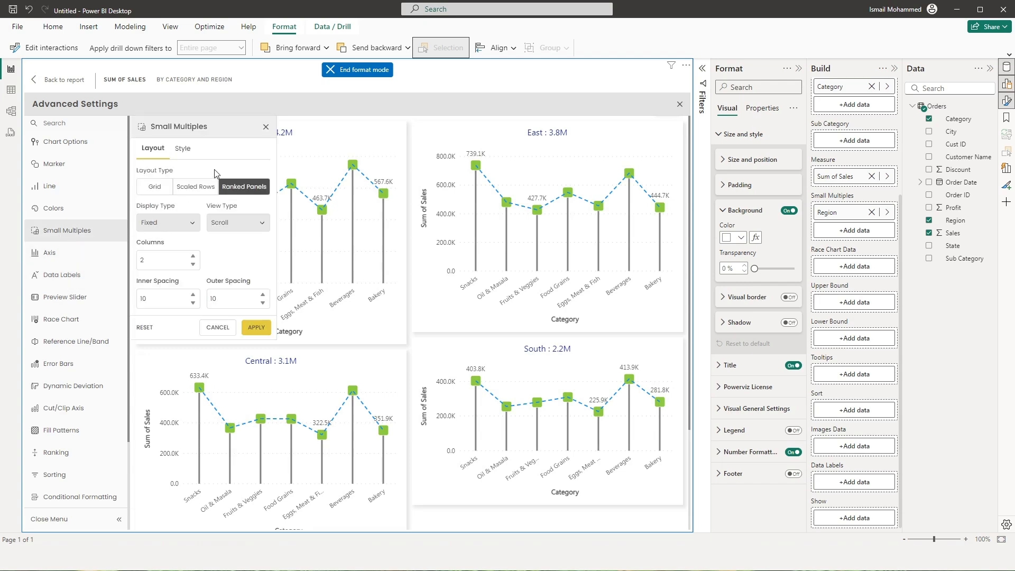
pyautogui.click(191, 152)
pyautogui.scroll(-5, 276, 196)
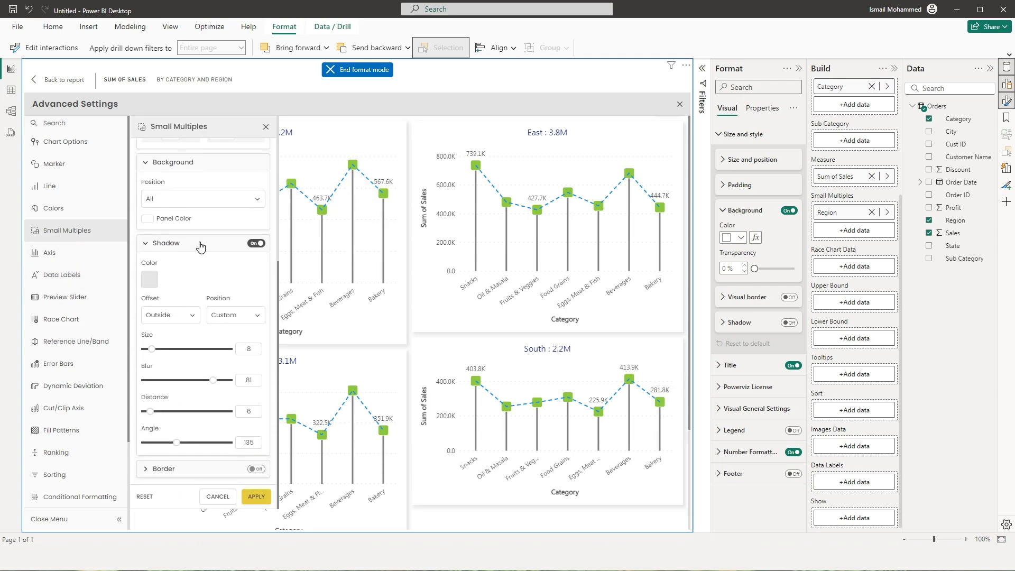
pyautogui.click(186, 319)
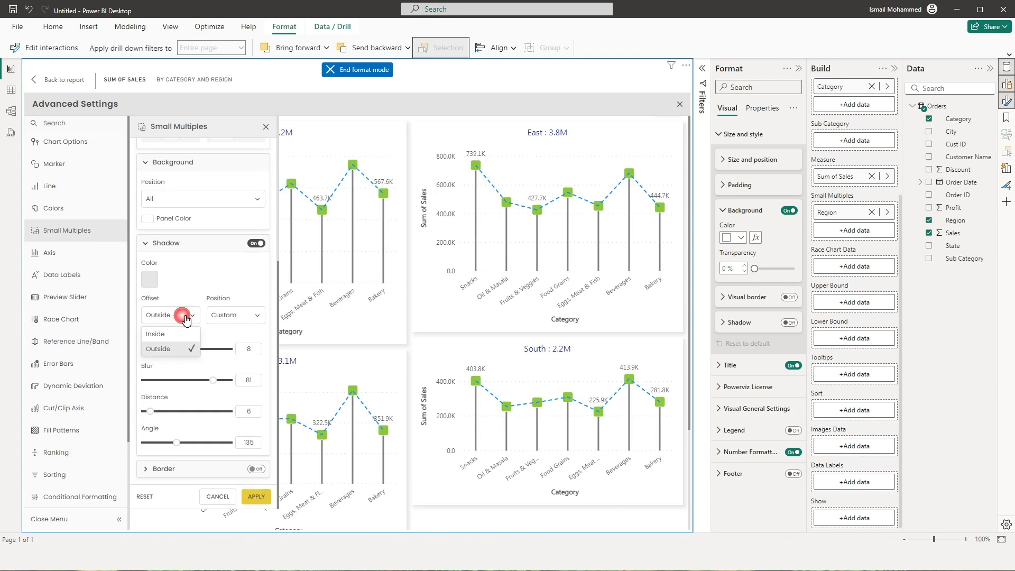
pyautogui.click(238, 316)
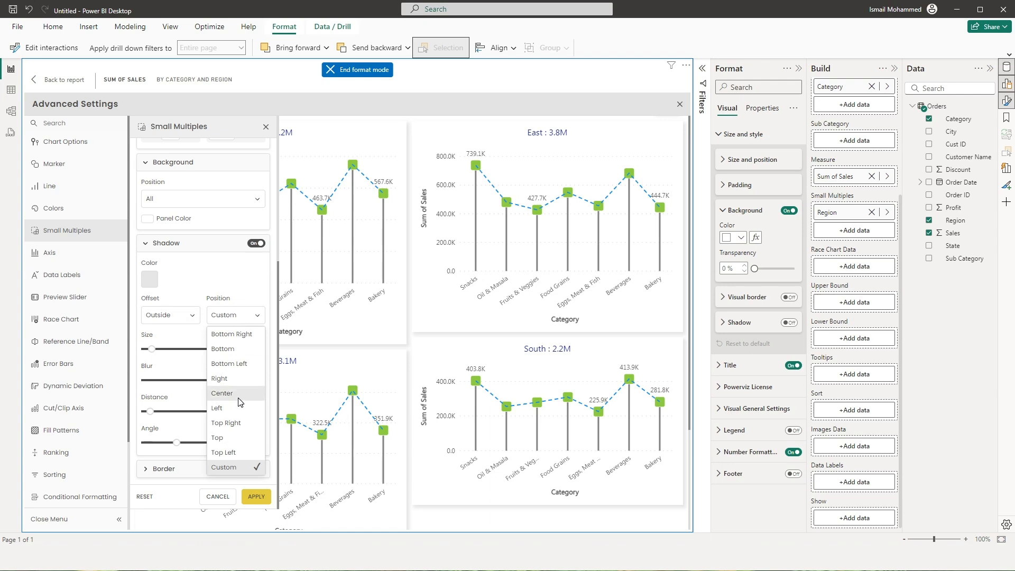
pyautogui.click(200, 288)
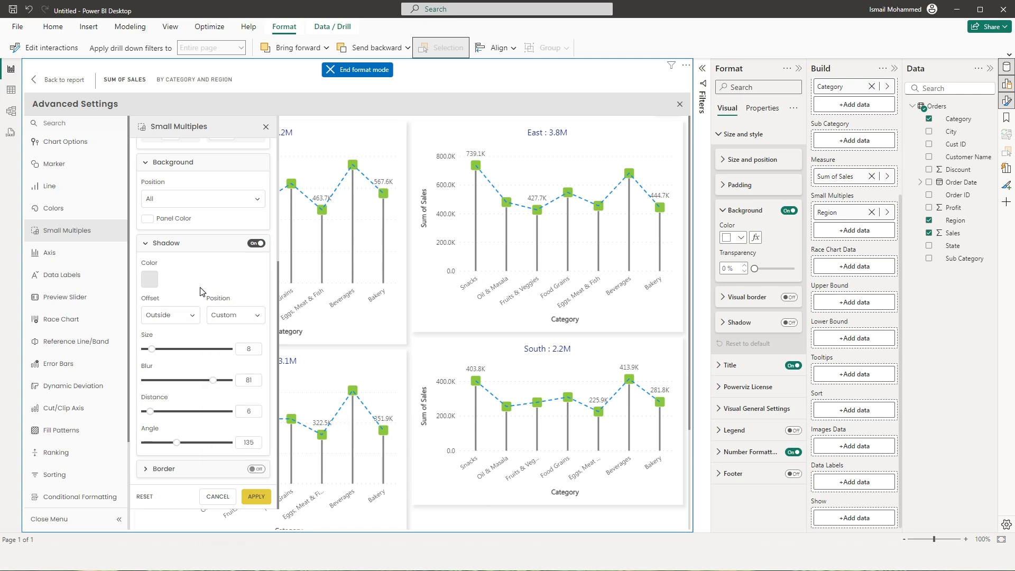
pyautogui.click(257, 469)
pyautogui.scroll(-2, 211, 395)
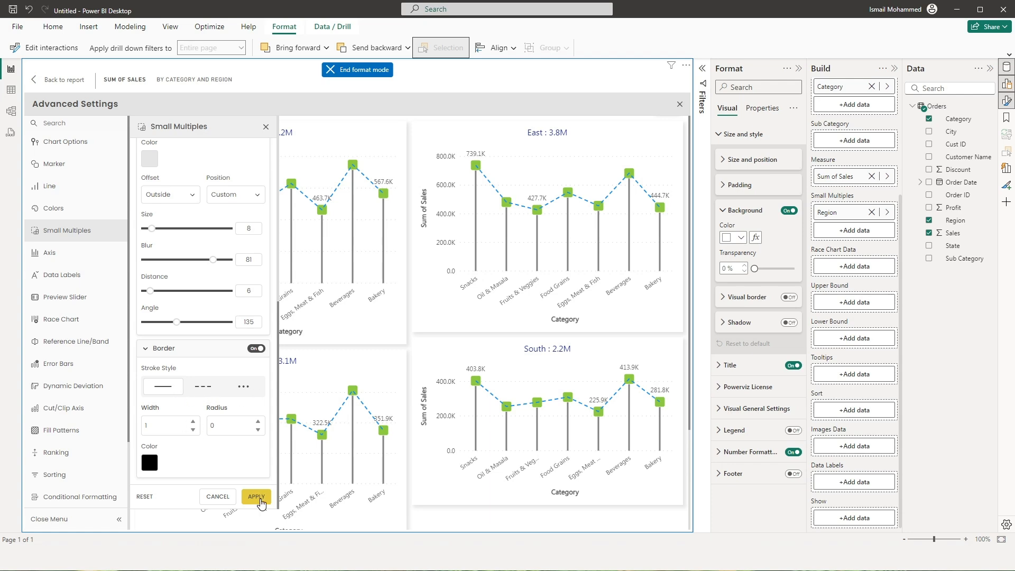
pyautogui.click(258, 498)
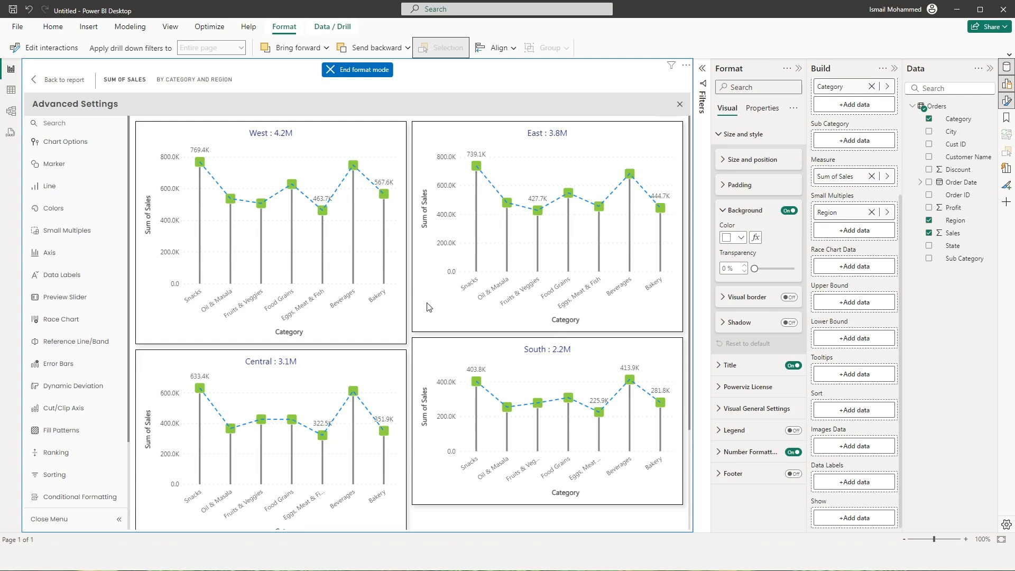
# Open the Axis settings and remove the Region field from the chart's Small Multiples
pyautogui.click(66, 230)
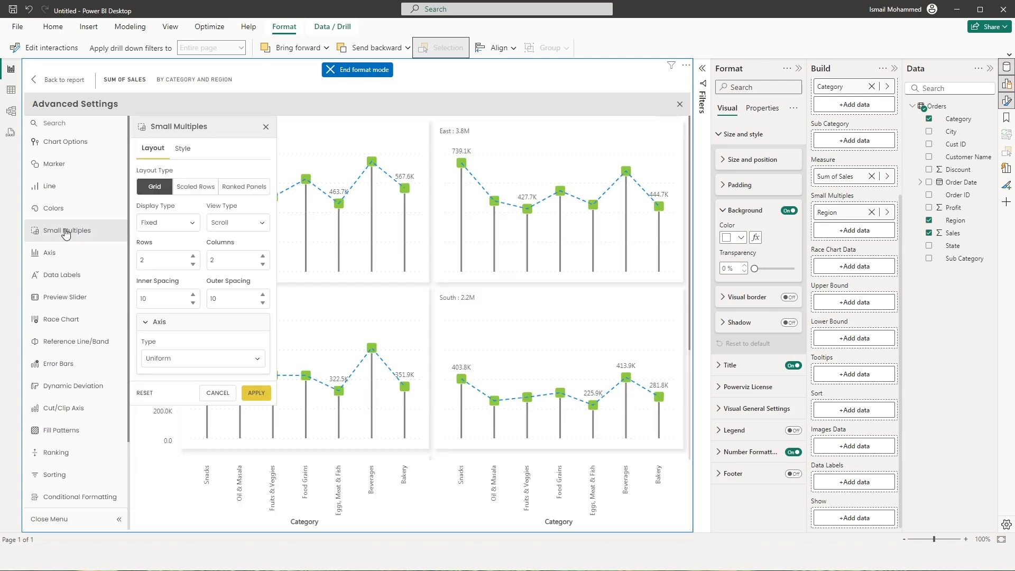
pyautogui.click(63, 259)
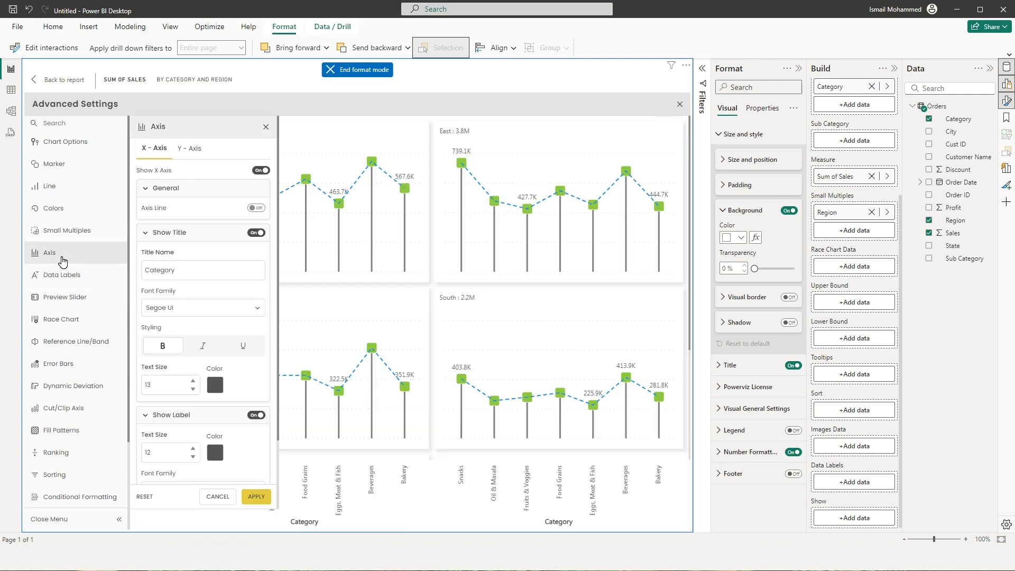
pyautogui.click(871, 212)
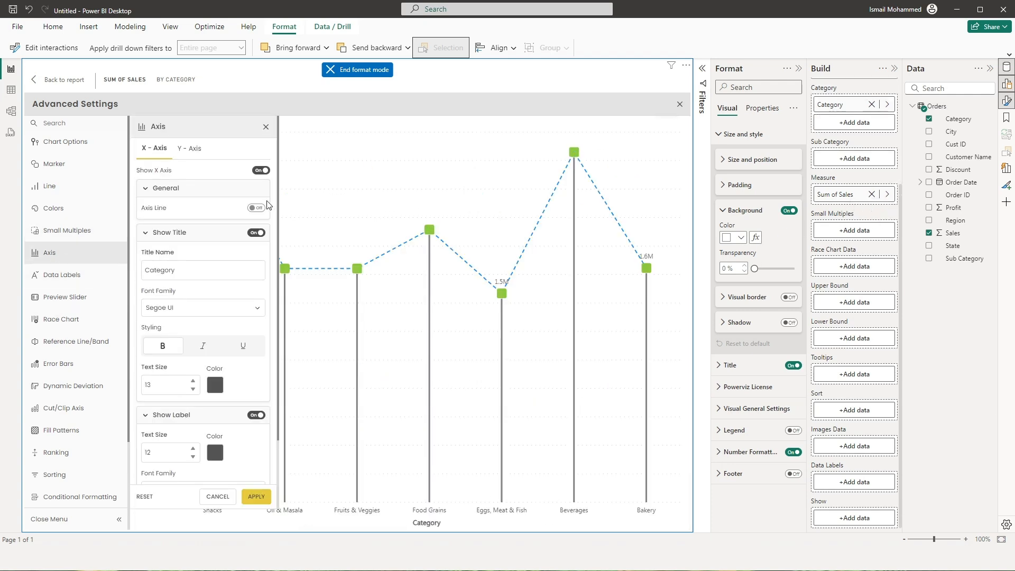
# Hide the X axis and apply it, and show the axis again with its position set to Top
pyautogui.click(260, 171)
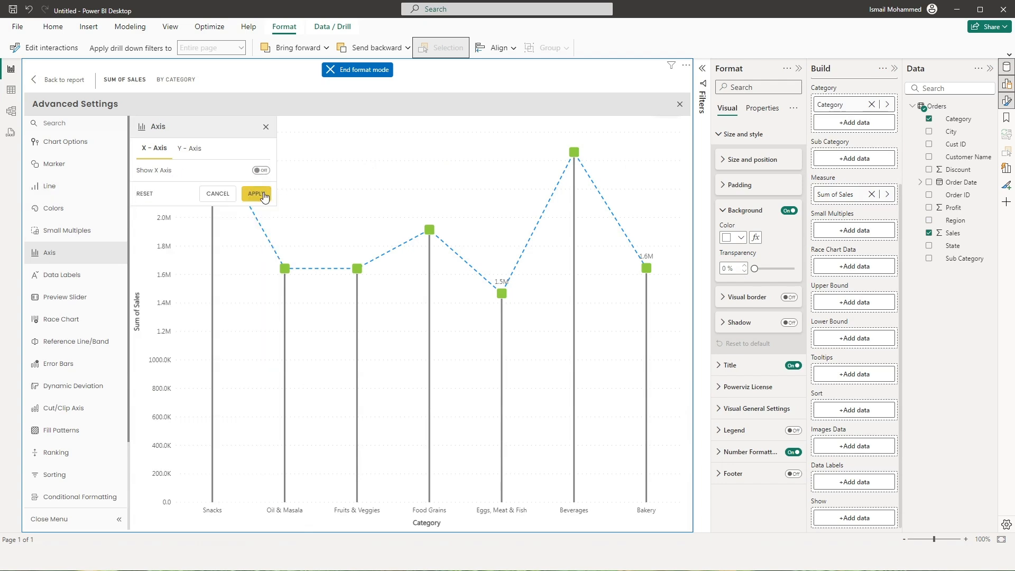
pyautogui.click(257, 193)
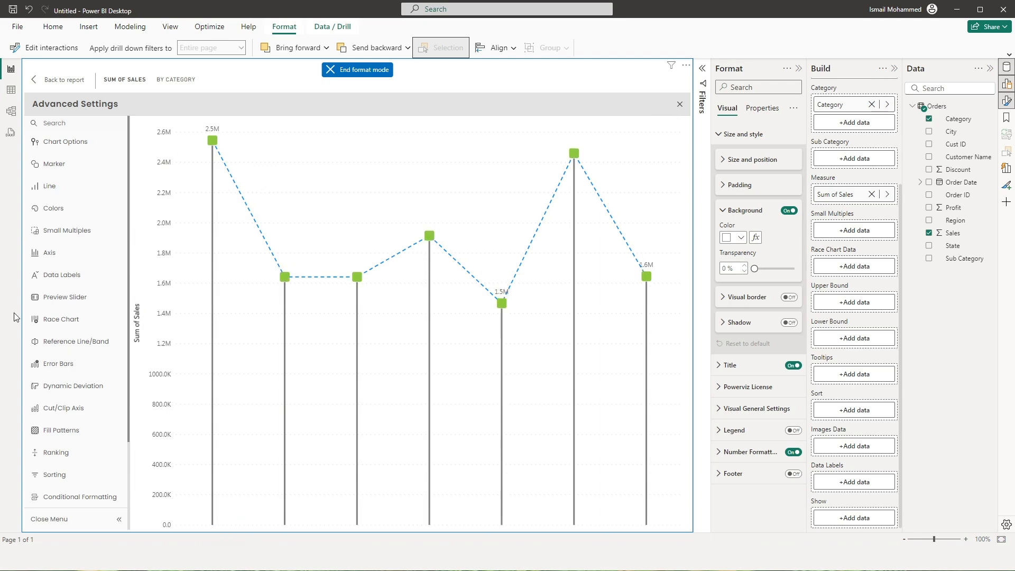
pyautogui.click(64, 251)
pyautogui.click(260, 170)
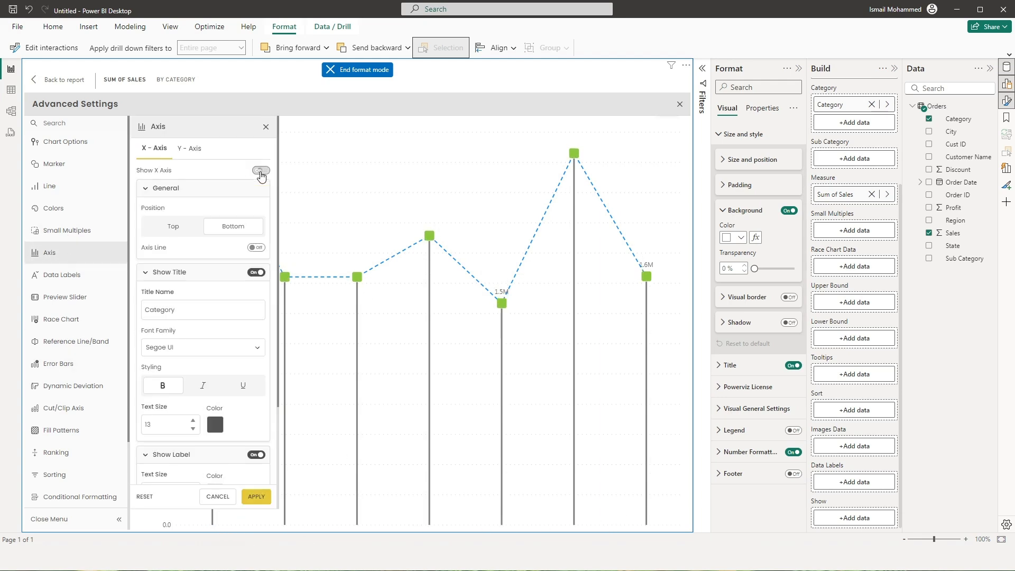
pyautogui.click(177, 227)
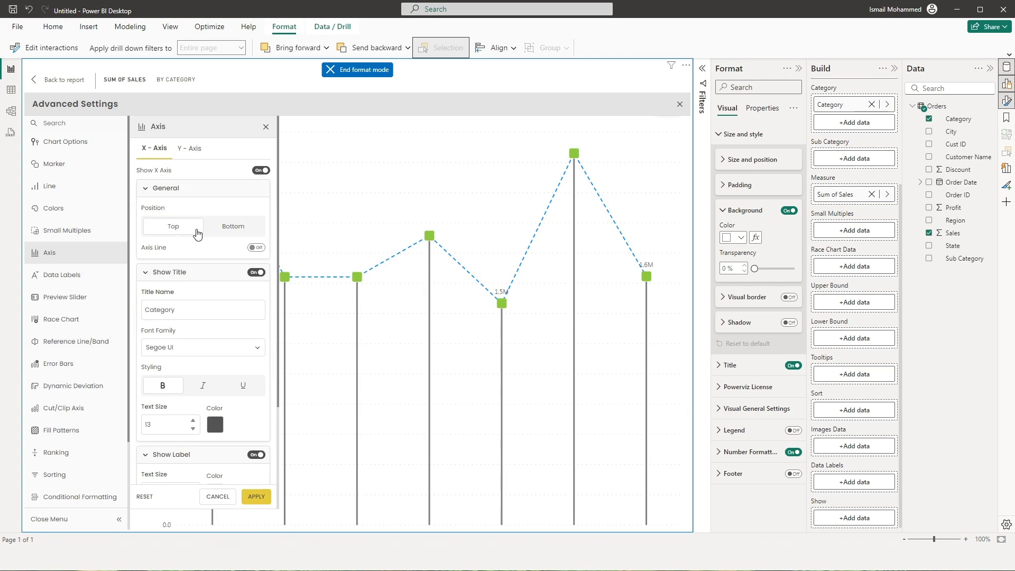
pyautogui.click(257, 497)
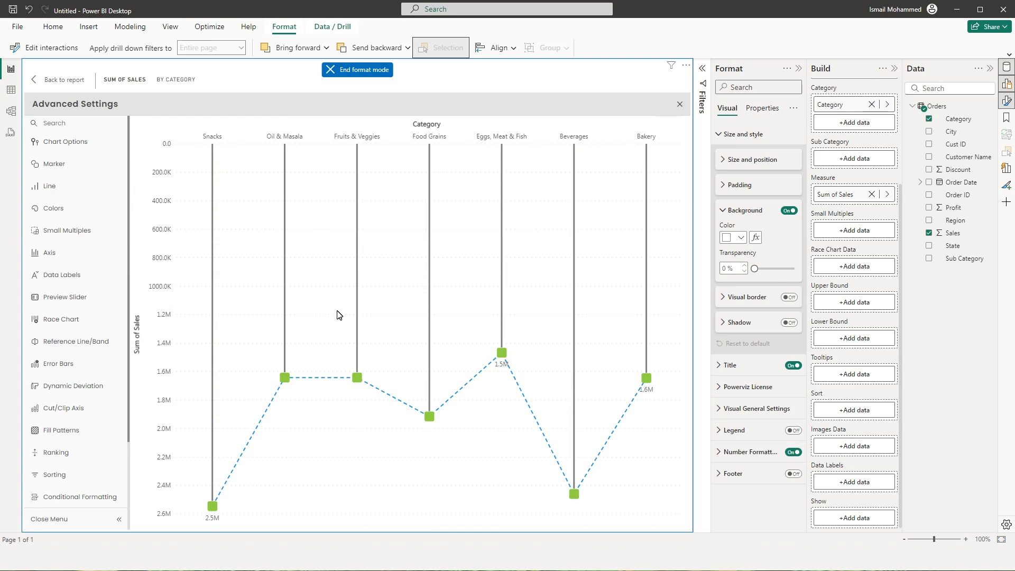
# Set the X axis position to Bottom, turn on its axis line, and apply the changes
pyautogui.click(69, 254)
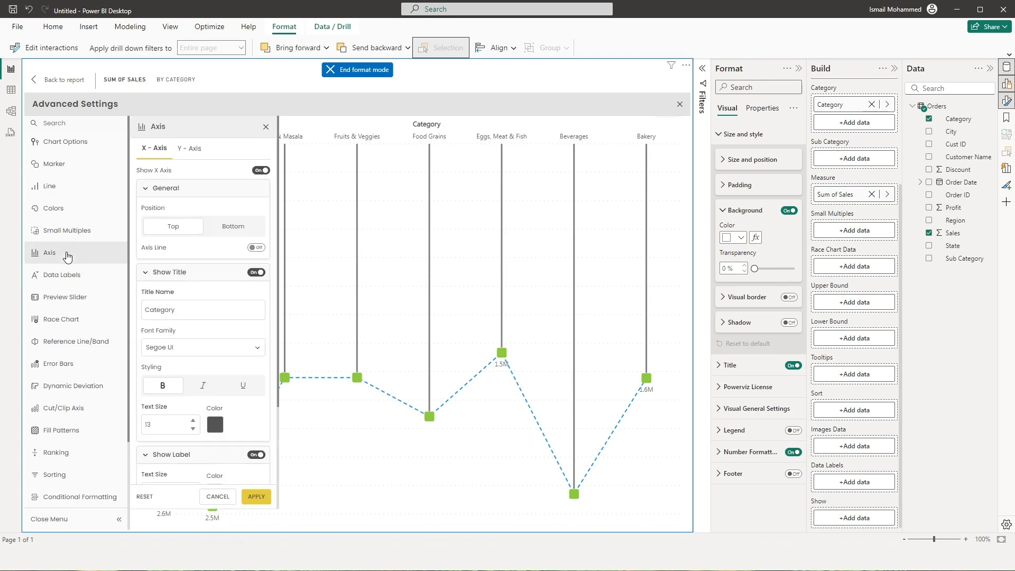
pyautogui.click(236, 230)
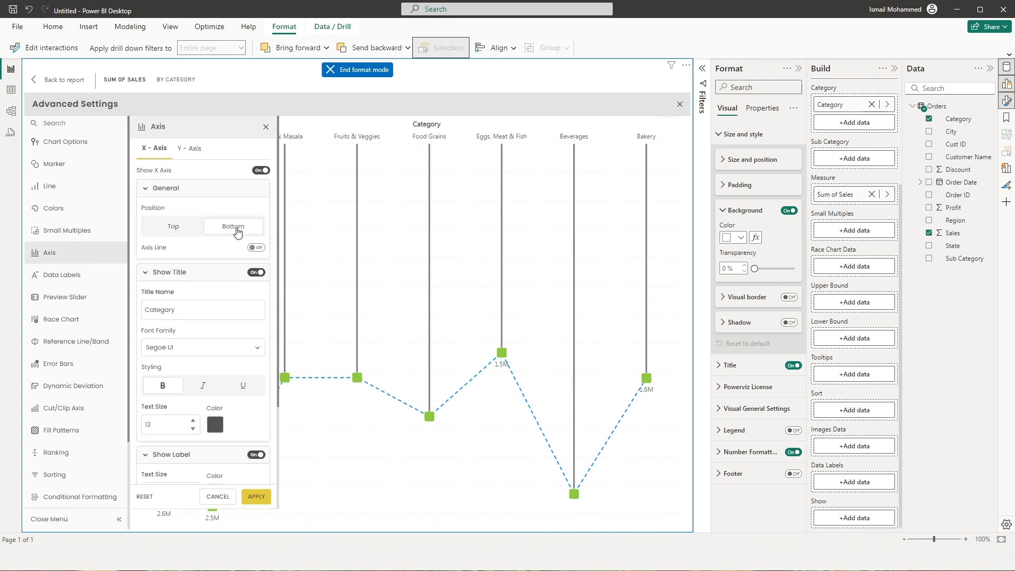
pyautogui.click(257, 248)
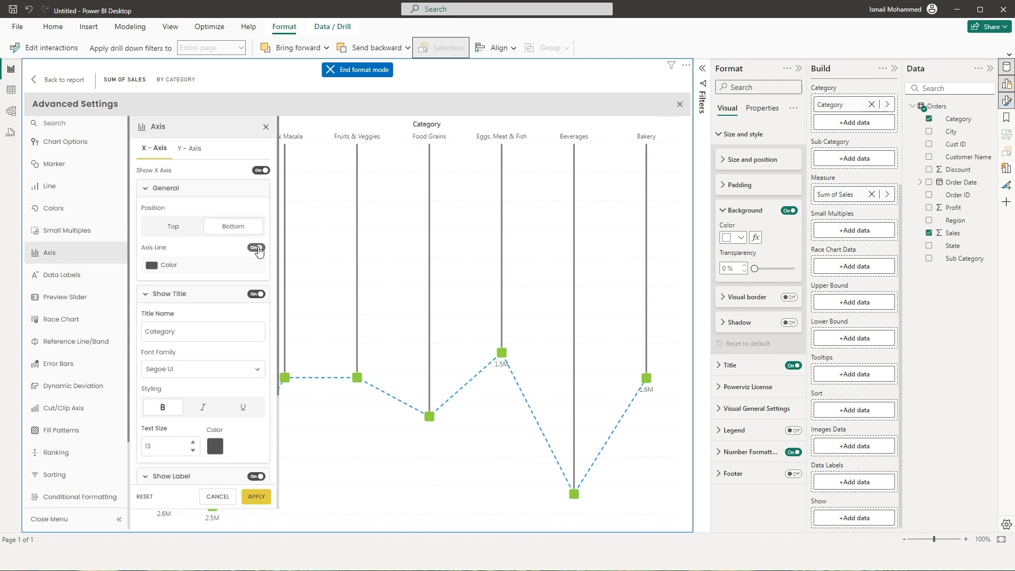
pyautogui.click(256, 497)
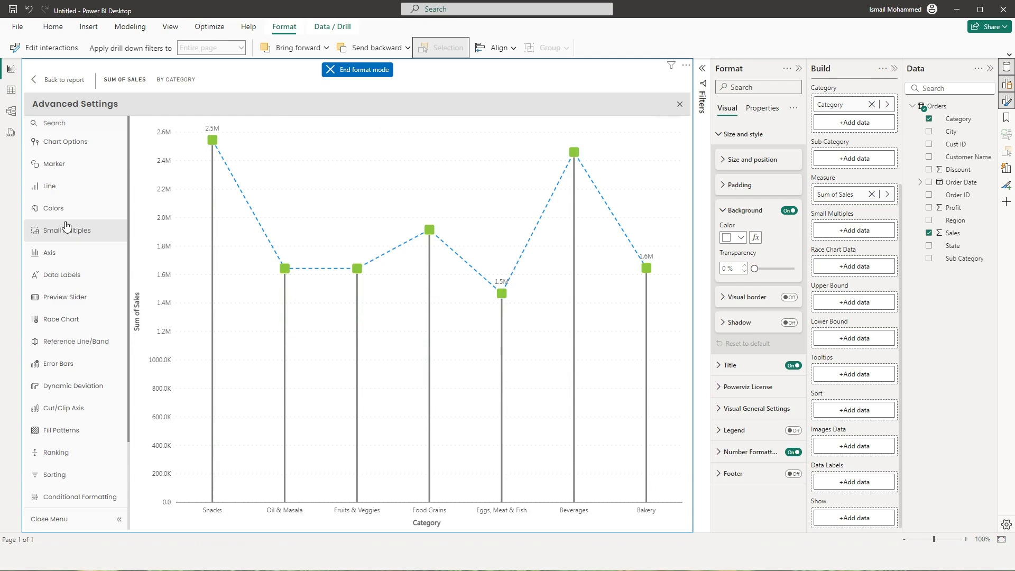
# Set the X axis line color to orange and apply the change
pyautogui.click(50, 253)
pyautogui.click(151, 265)
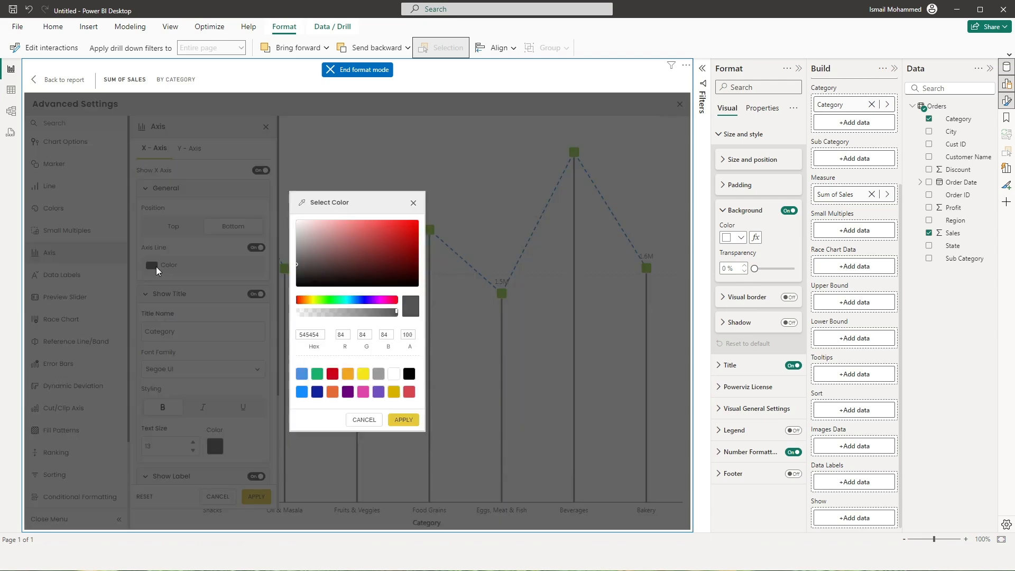
pyautogui.click(347, 374)
pyautogui.click(404, 419)
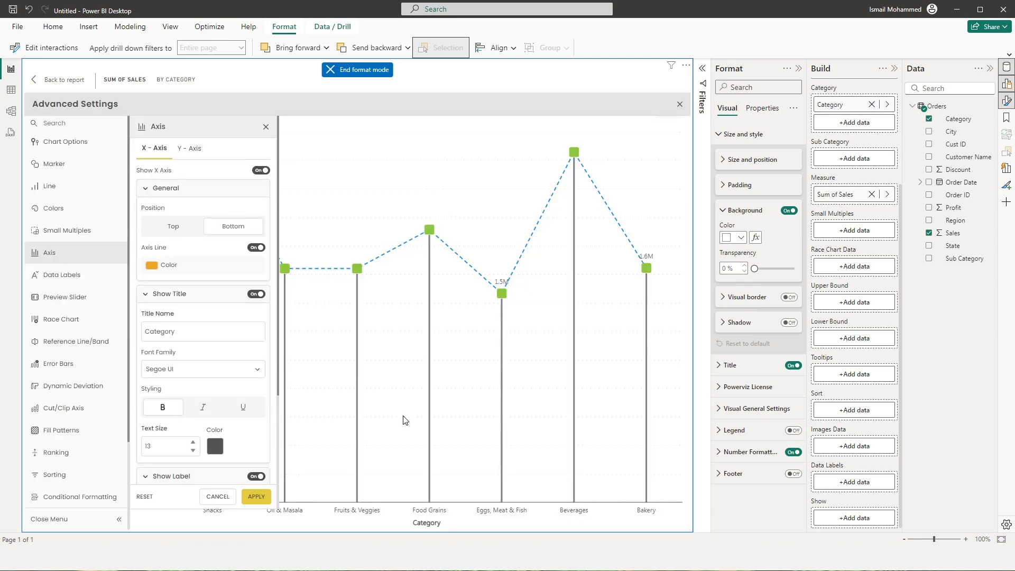
pyautogui.click(256, 496)
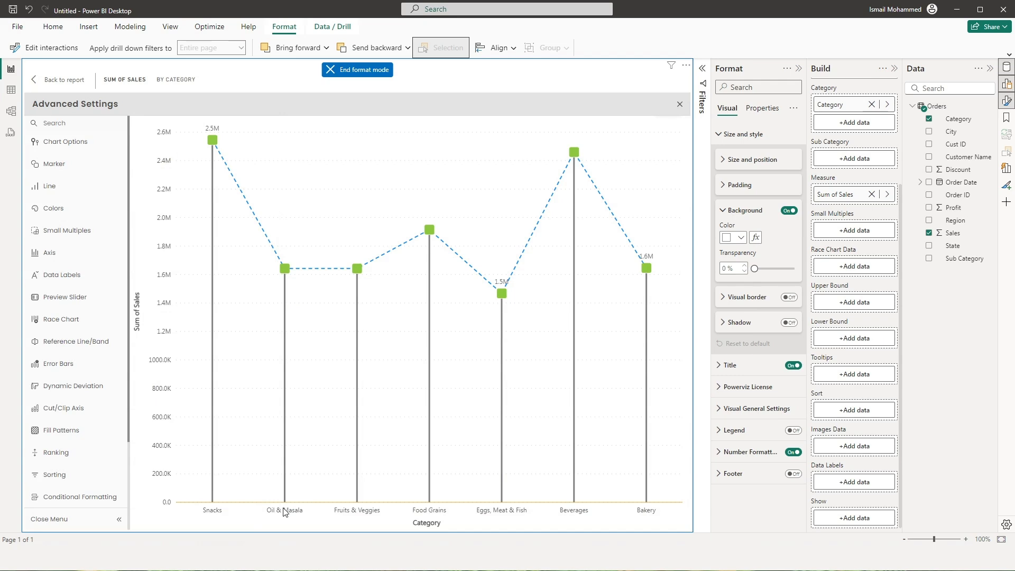
# Set the X axis label text size to 15 and apply it
pyautogui.click(63, 256)
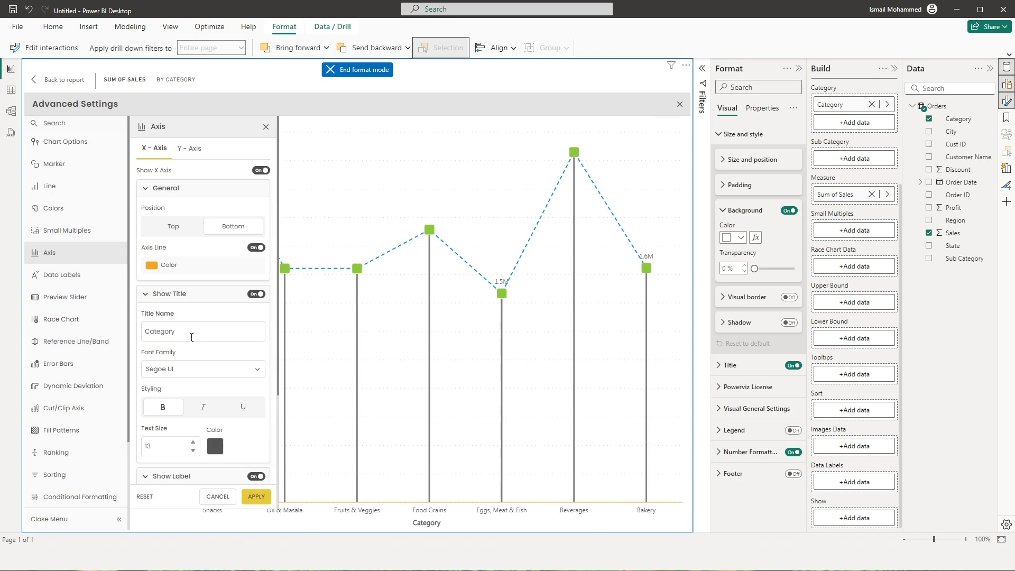
pyautogui.doubleClick(172, 332)
pyautogui.scroll(-5, 278, 360)
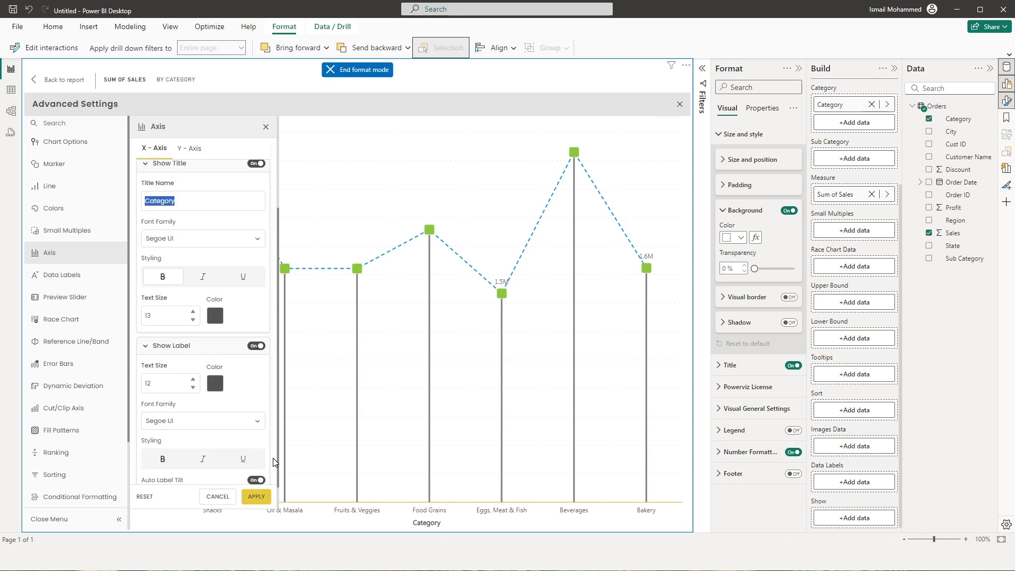
pyautogui.click(256, 496)
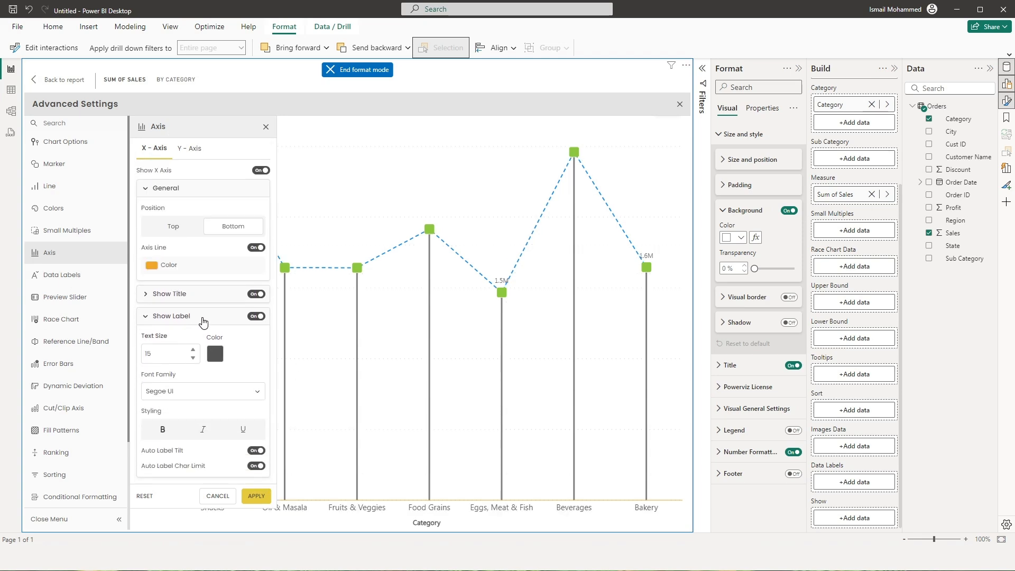
# Hide the X axis labels and apply it, and turn the labels back on in the Axis settings
pyautogui.click(257, 321)
pyautogui.click(256, 343)
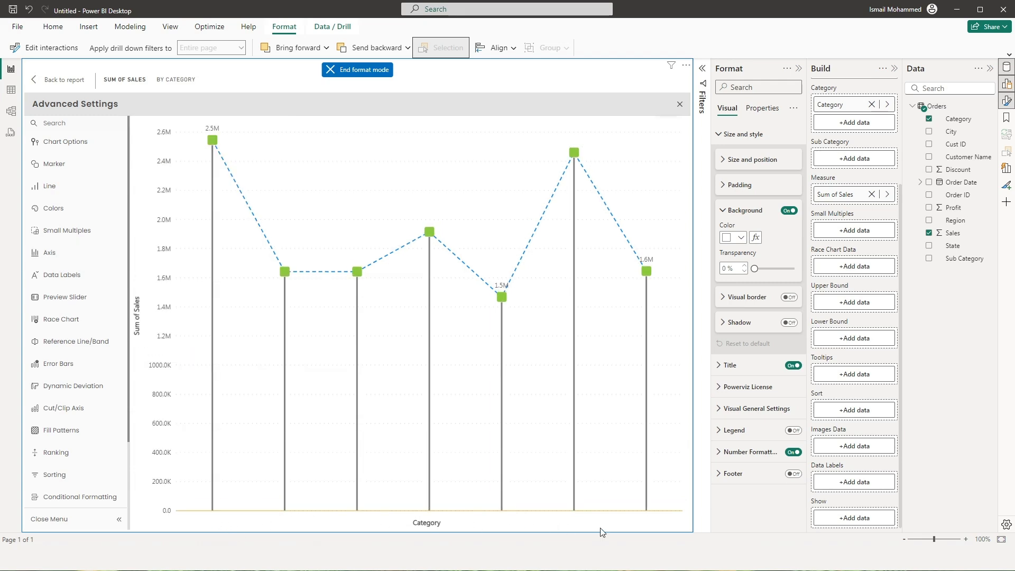
pyautogui.click(75, 253)
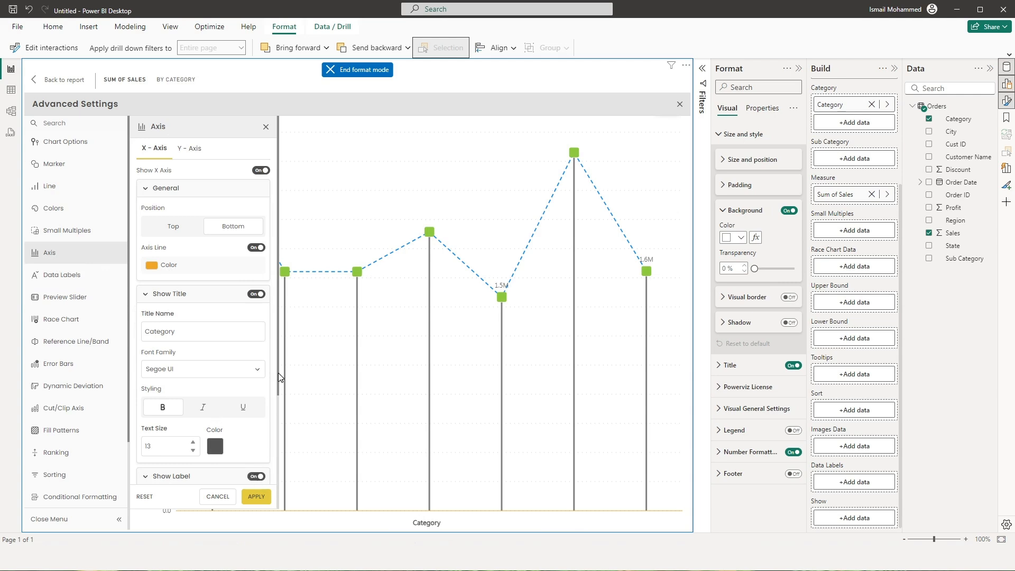
pyautogui.click(256, 476)
# Make the X axis labels bold and red (D0021B), and apply the changes
pyautogui.scroll(-3, 271, 482)
pyautogui.scroll(-1, 271, 482)
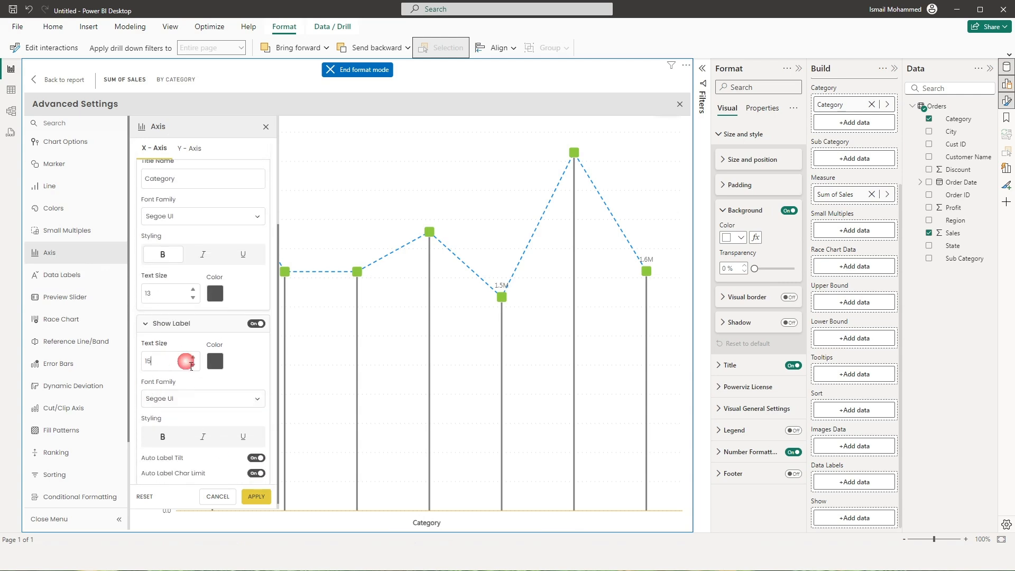
pyautogui.click(215, 361)
pyautogui.click(336, 377)
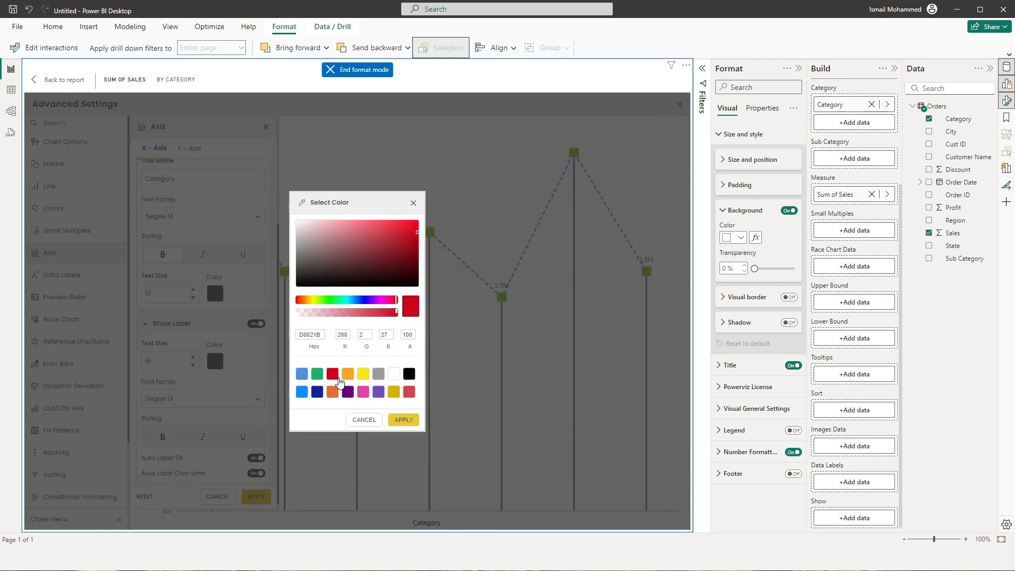
pyautogui.click(403, 419)
pyautogui.click(163, 437)
pyautogui.click(256, 497)
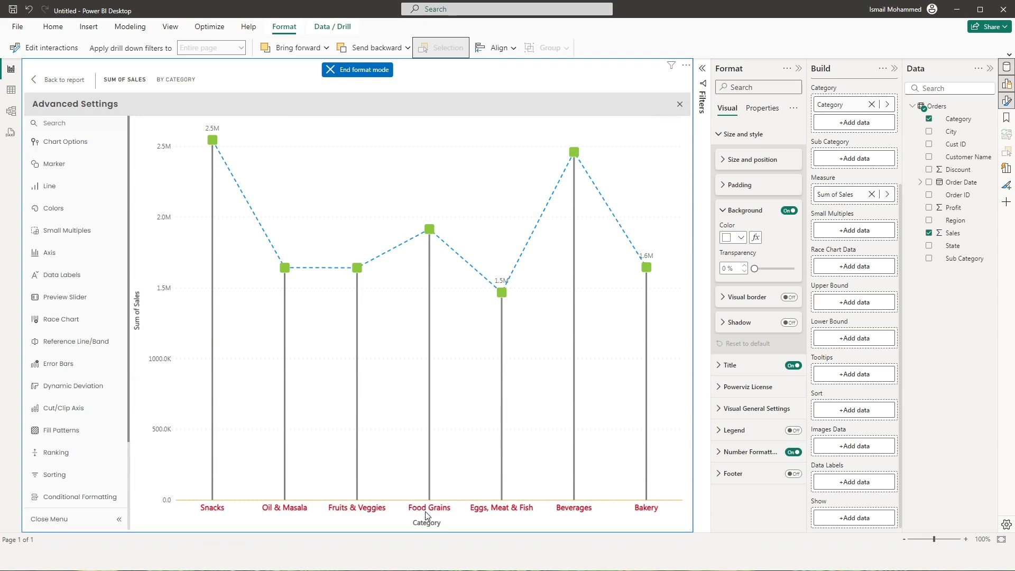
pyautogui.click(49, 252)
pyautogui.click(196, 150)
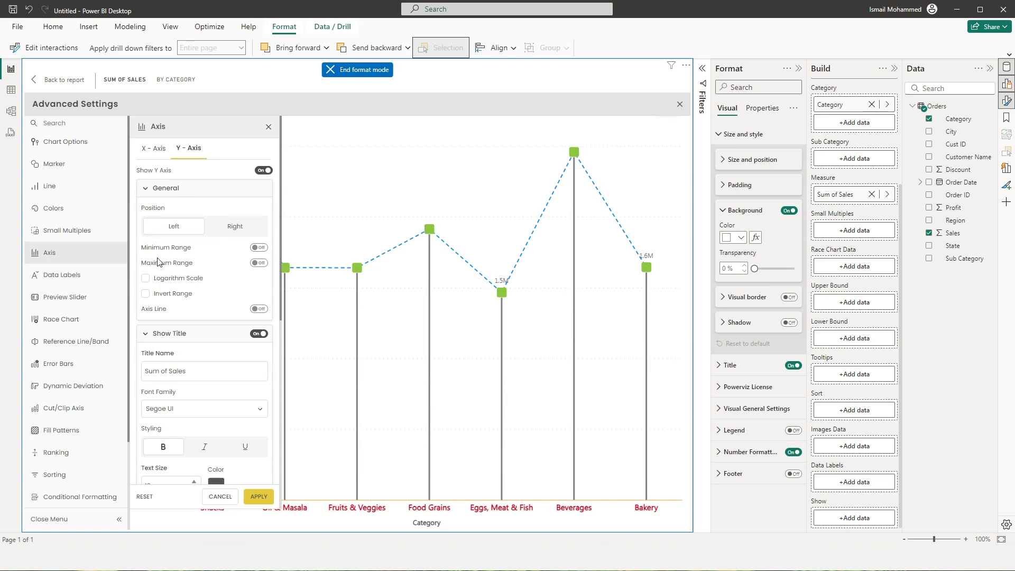
pyautogui.click(258, 247)
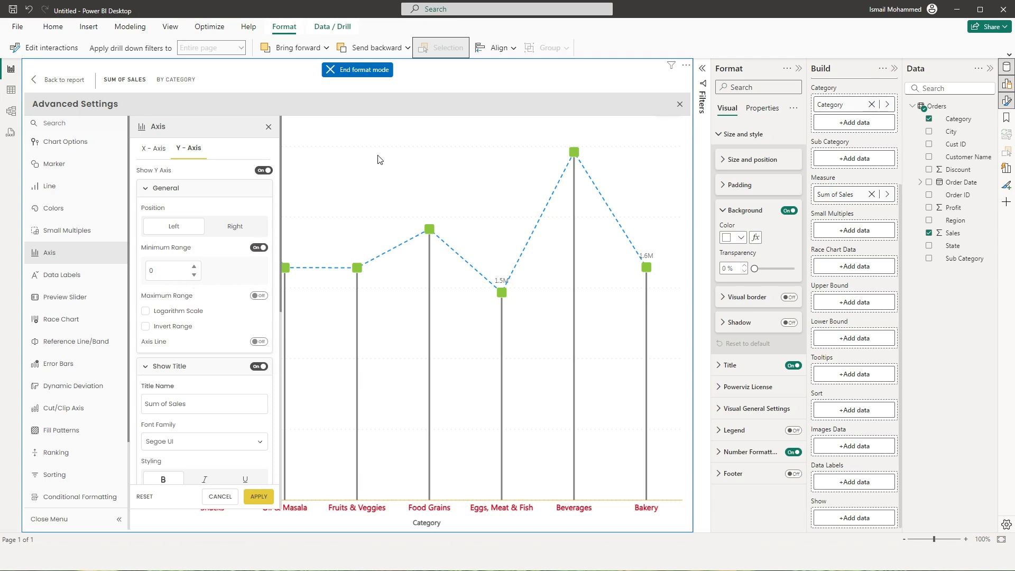
pyautogui.click(57, 83)
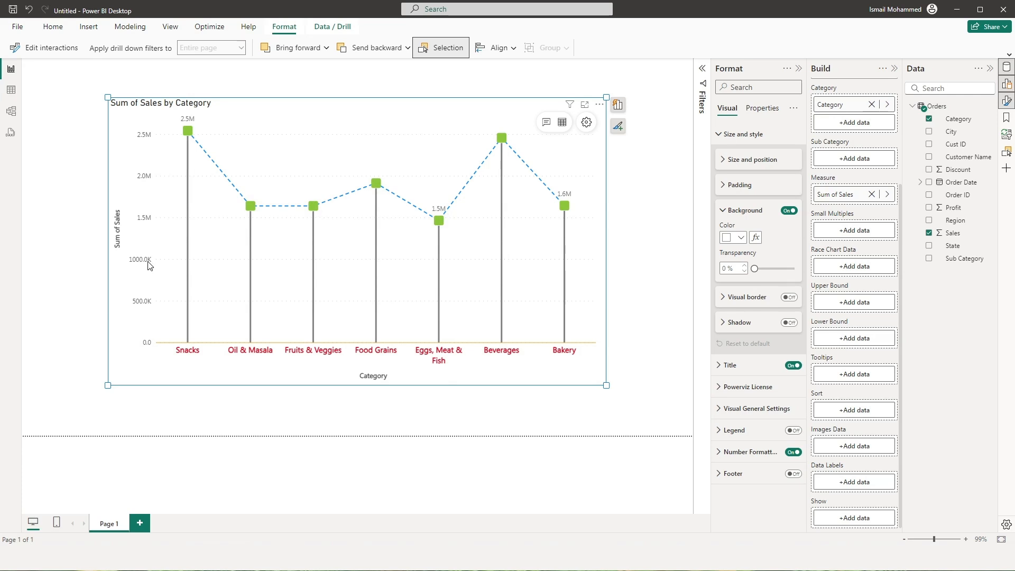
# Reopen the chart's Advanced Settings, turn on the Y axis minimum range with the value 1000000, and apply it
pyautogui.click(586, 122)
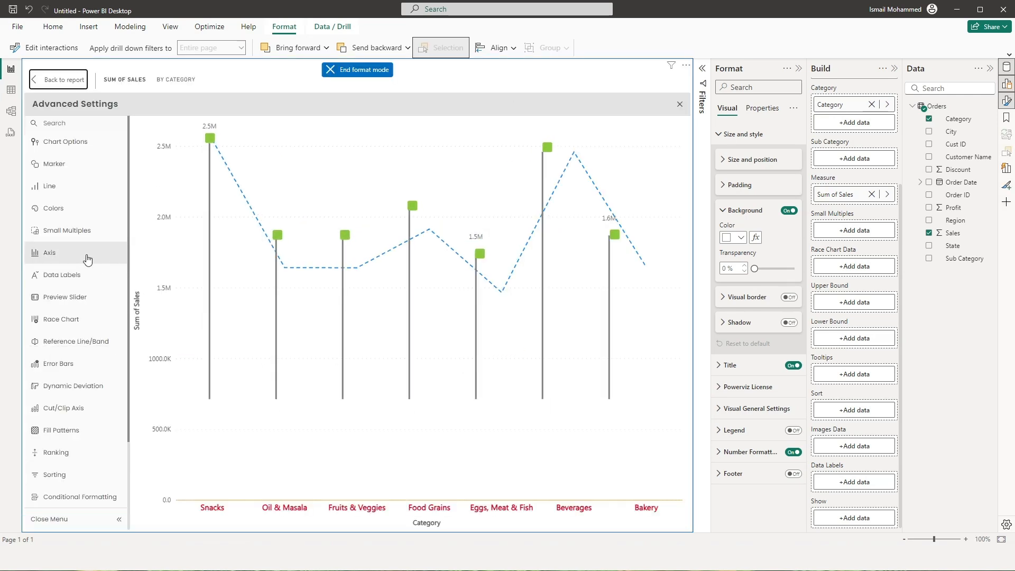
pyautogui.click(87, 259)
pyautogui.click(189, 148)
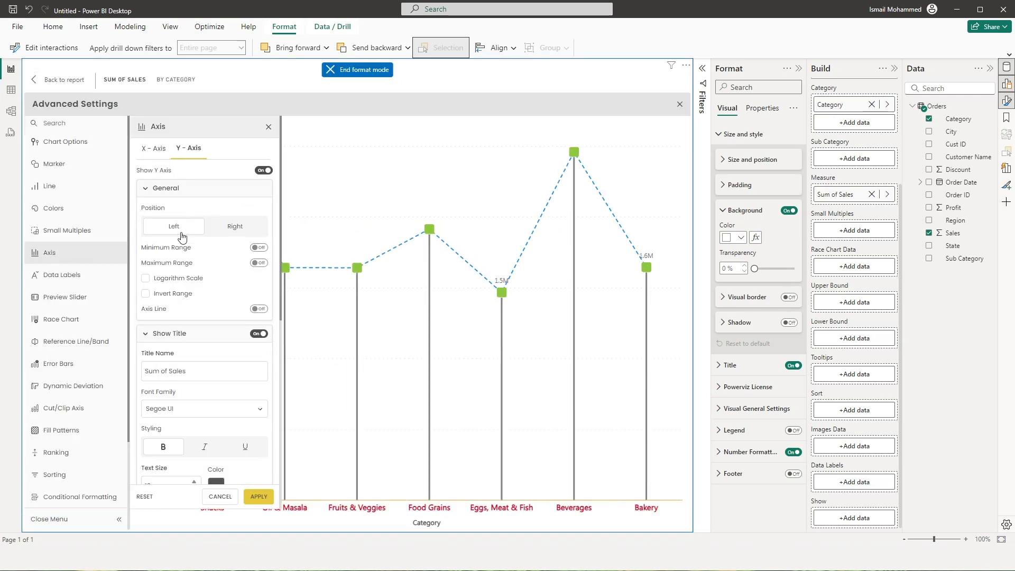
pyautogui.click(258, 248)
pyautogui.click(193, 270)
pyautogui.write('1000000')
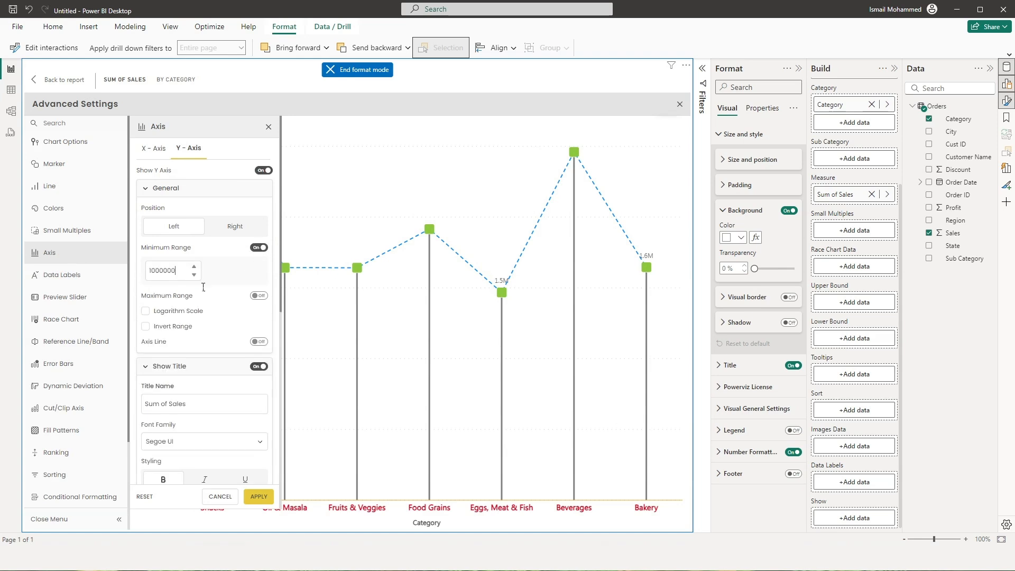
pyautogui.click(259, 496)
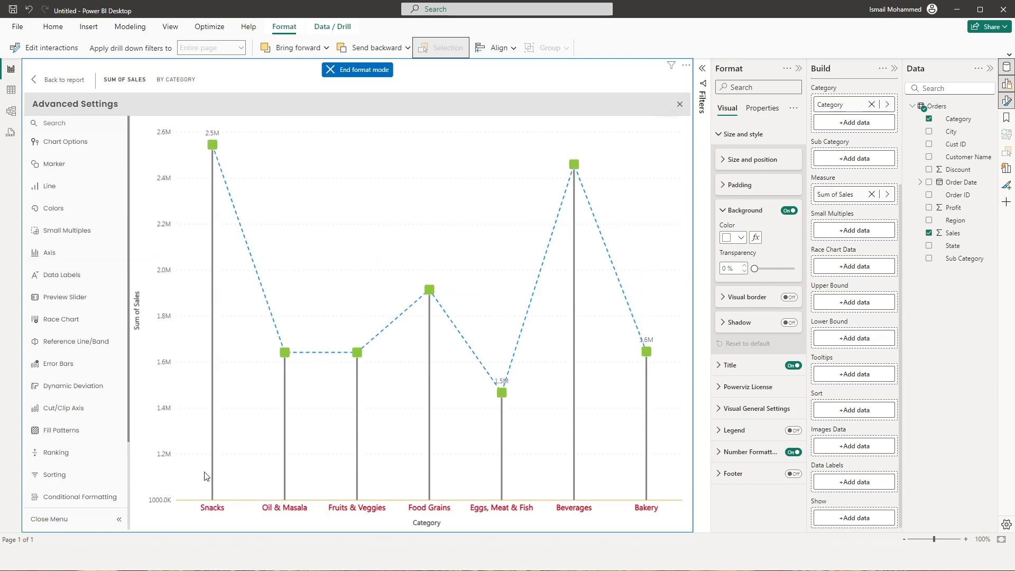
# Turn on the Y axis maximum range and the Y axis line, and apply the changes
pyautogui.click(49, 252)
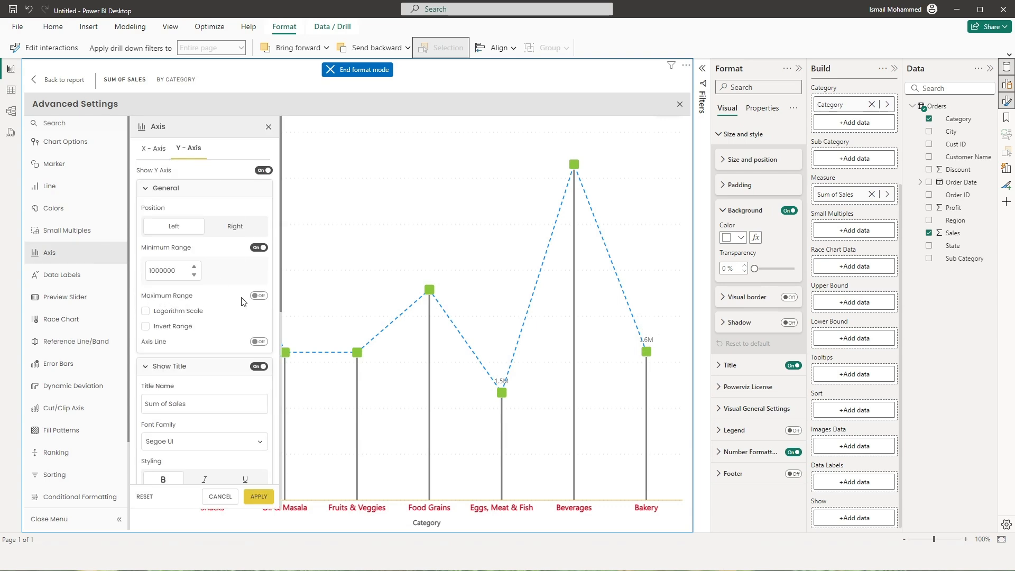
pyautogui.click(260, 296)
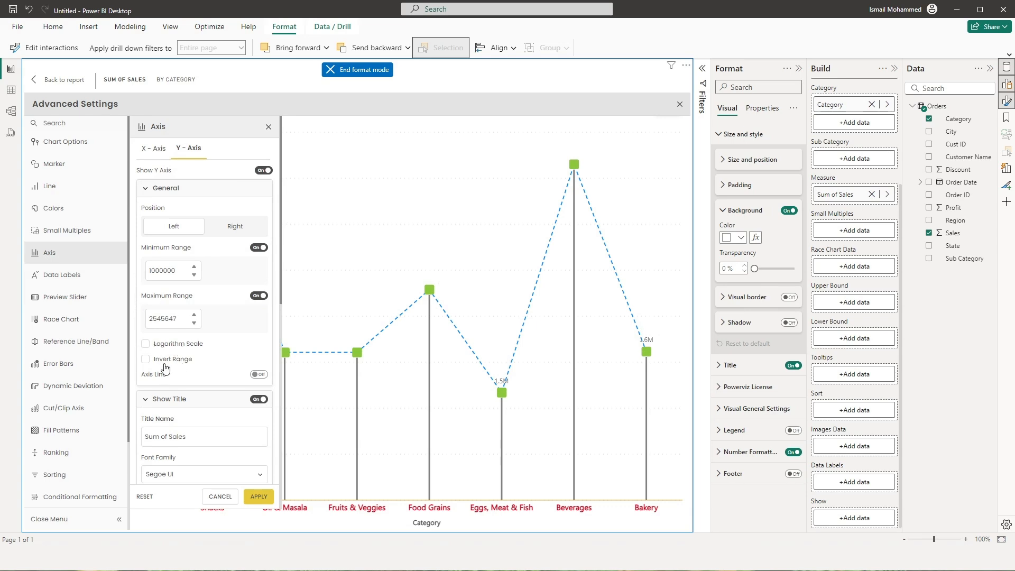
pyautogui.click(259, 374)
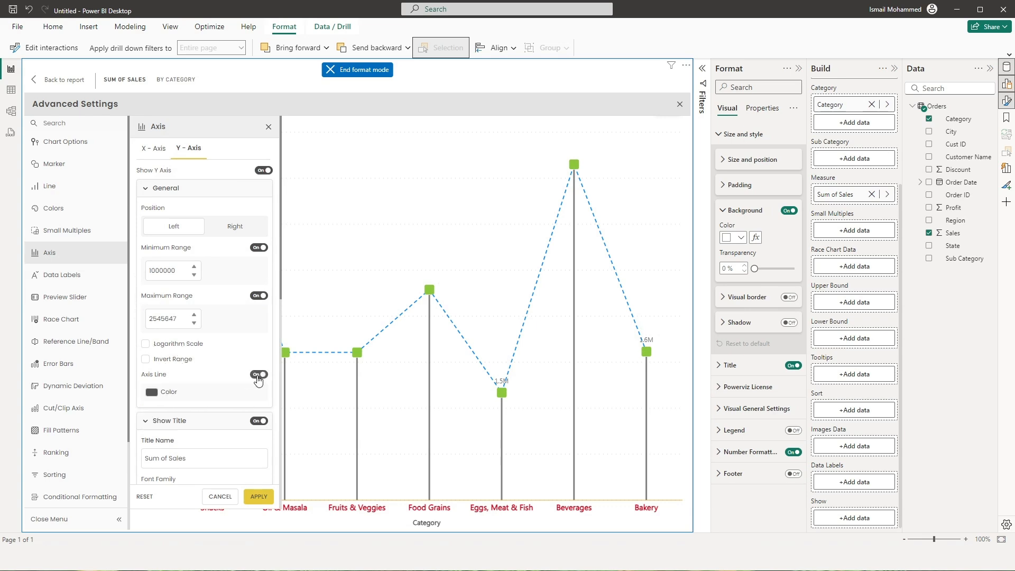
pyautogui.click(263, 496)
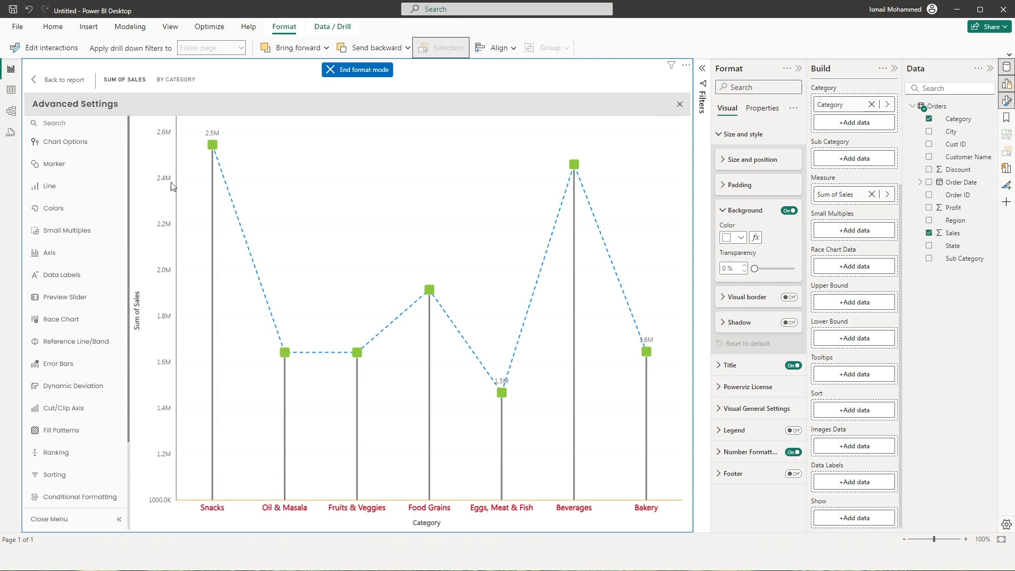
# Look through the Y axis title, label and number formatting options, including the scaling display choices
pyautogui.click(51, 252)
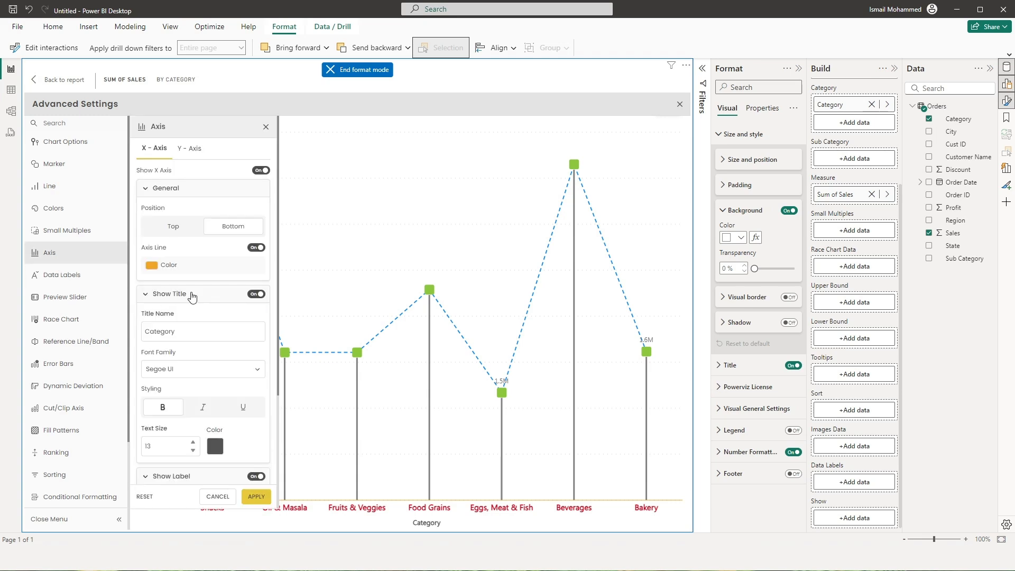
pyautogui.click(189, 148)
pyautogui.scroll(-2, 204, 190)
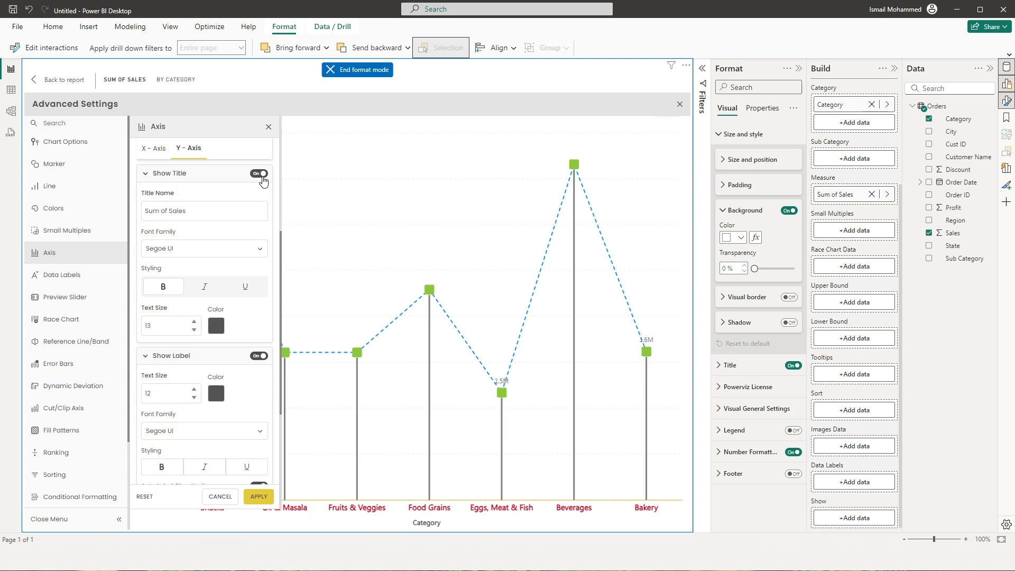
pyautogui.tripleClick(151, 217)
pyautogui.moveTo(282, 309); pyautogui.dragTo(275, 393)
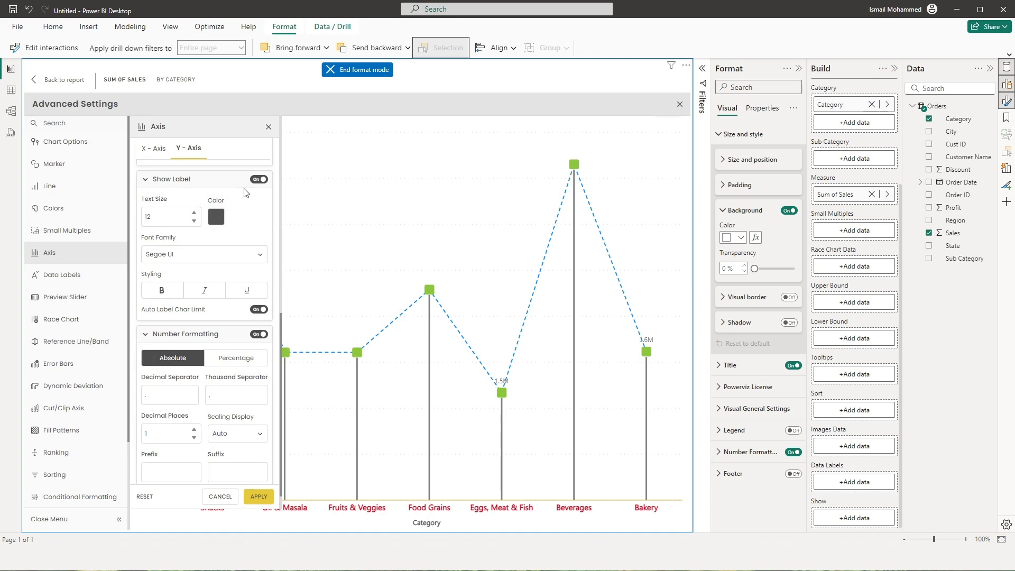
pyautogui.moveTo(282, 316); pyautogui.dragTo(281, 334)
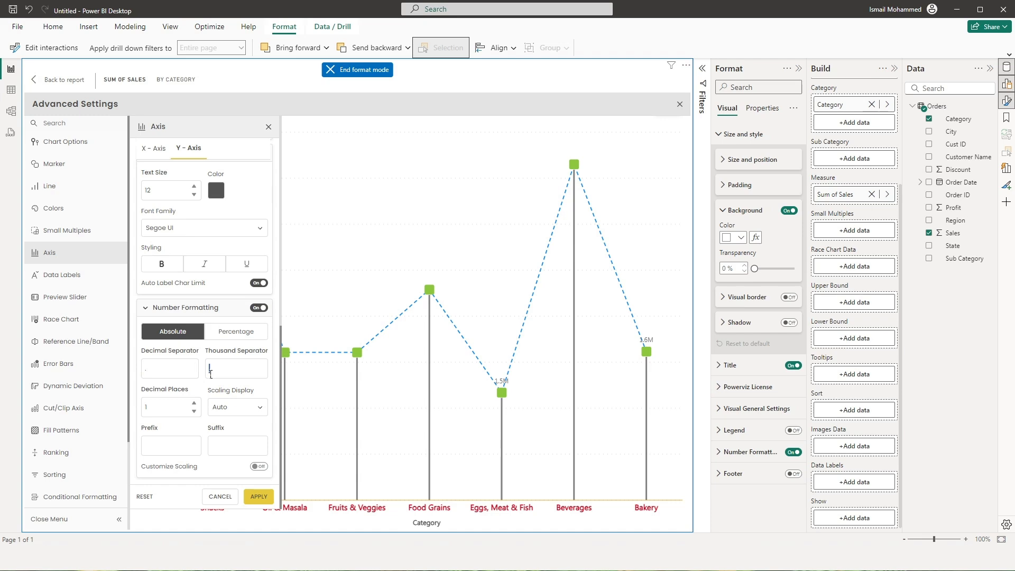
pyautogui.click(162, 410)
pyautogui.click(236, 408)
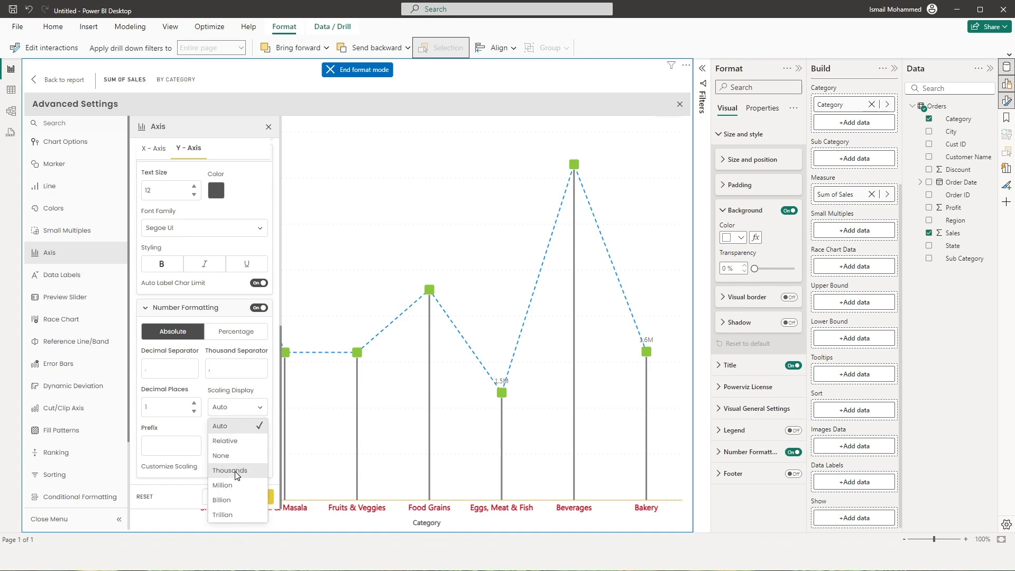
pyautogui.click(213, 391)
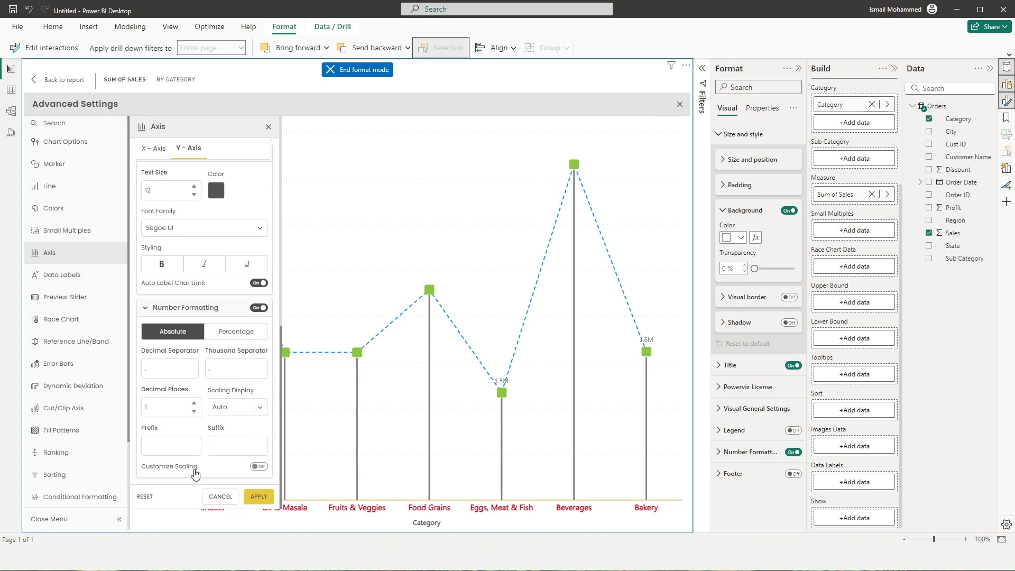
# Turn on customized scaling for the Y axis numbers, set the million unit text to "Million", and apply it
pyautogui.click(263, 471)
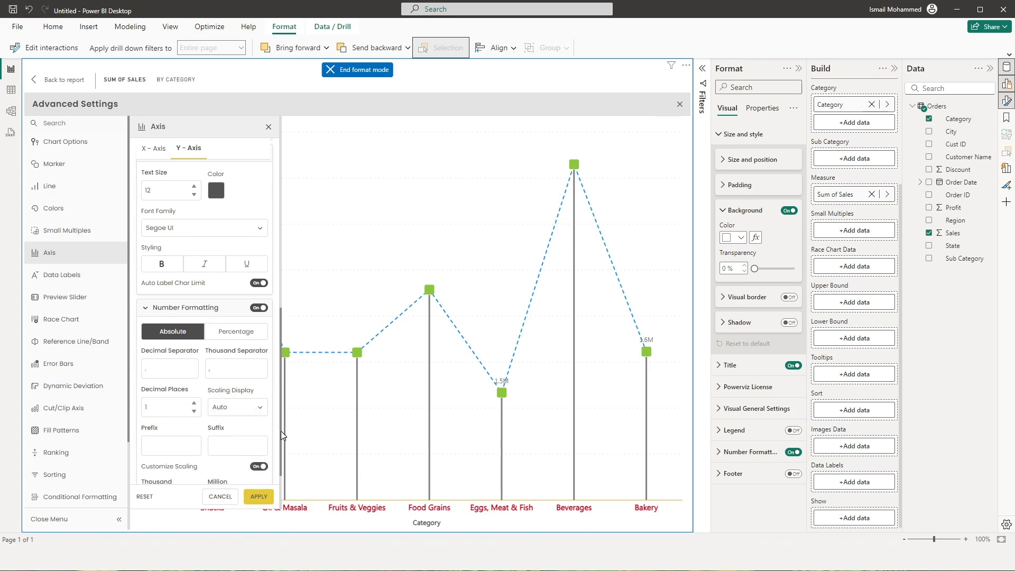
pyautogui.moveTo(280, 431); pyautogui.dragTo(281, 483)
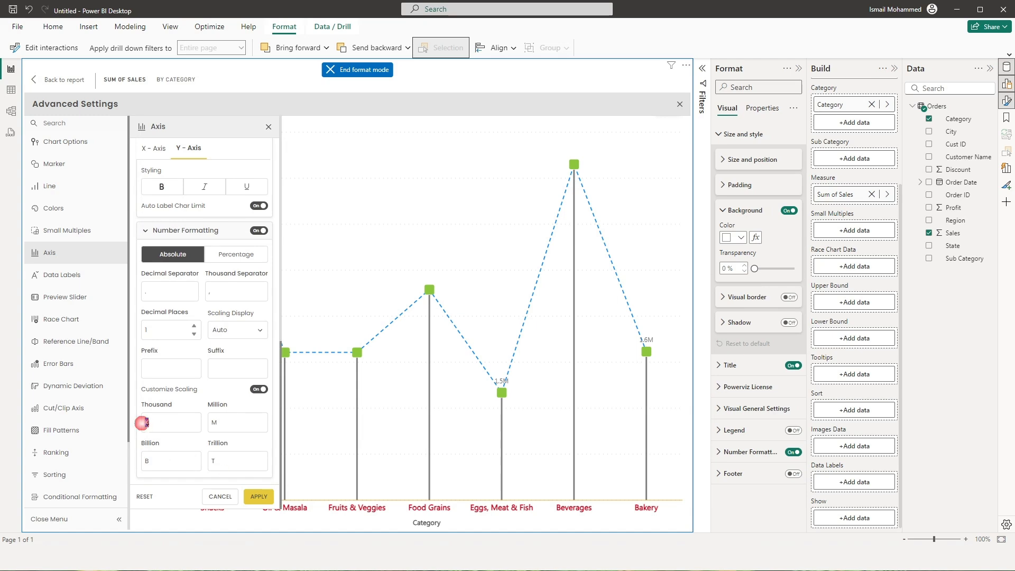
pyautogui.press('Tab')
pyautogui.press('Tab')
pyautogui.click(237, 427)
pyautogui.write('illion')
pyautogui.click(259, 496)
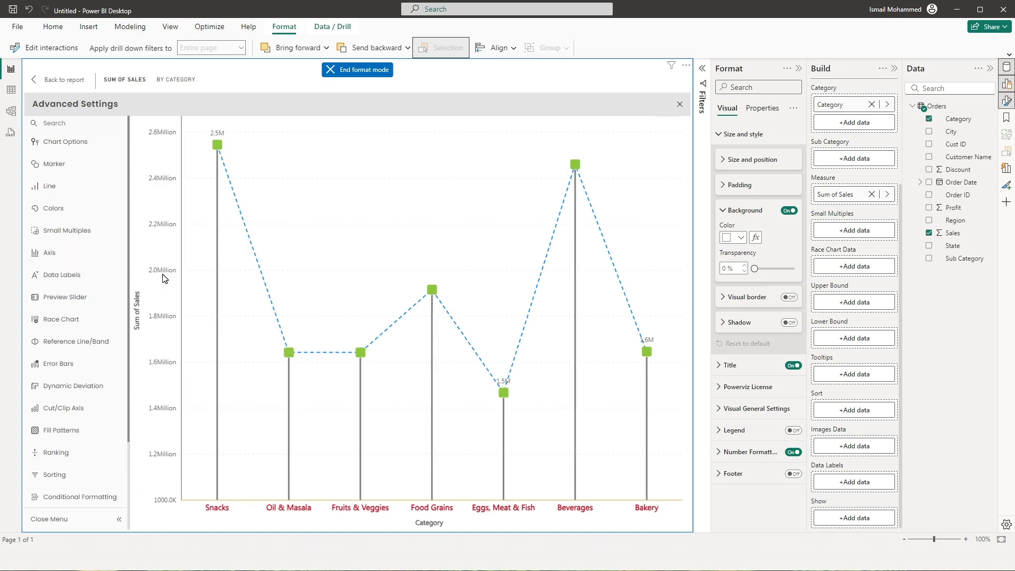
# Hide the chart's data labels and apply the change
pyautogui.click(80, 253)
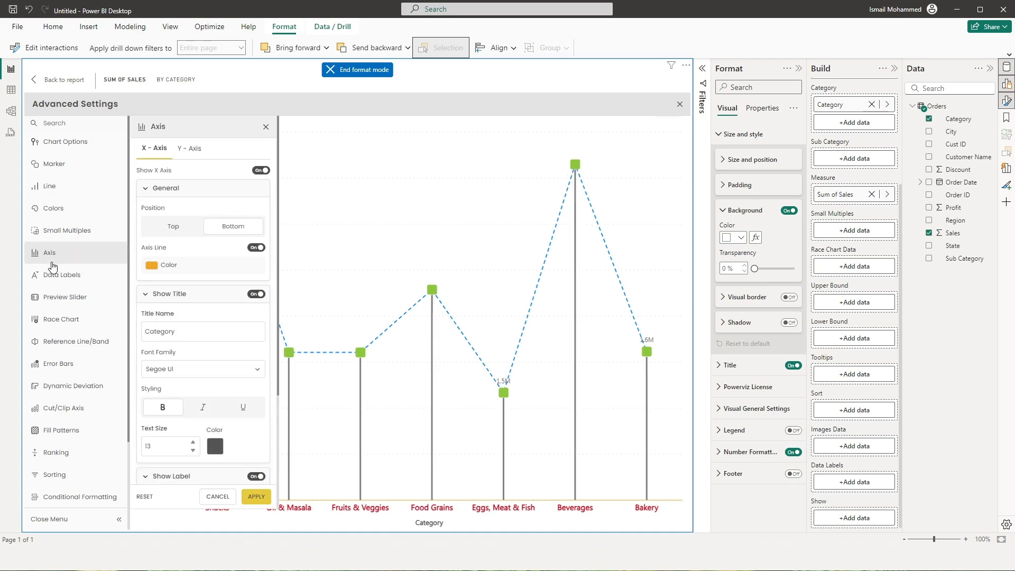
pyautogui.click(75, 275)
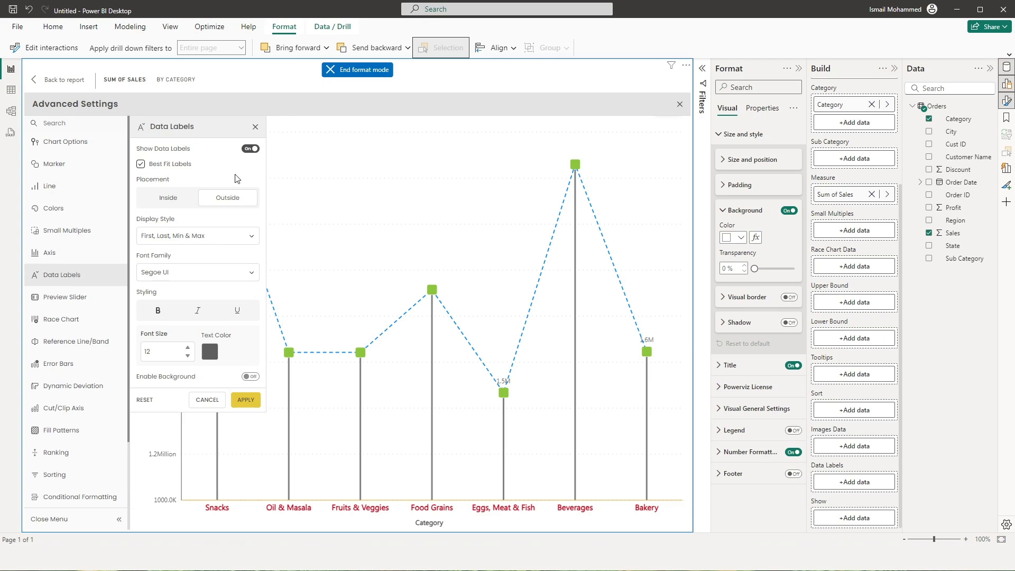
pyautogui.click(251, 149)
pyautogui.click(252, 173)
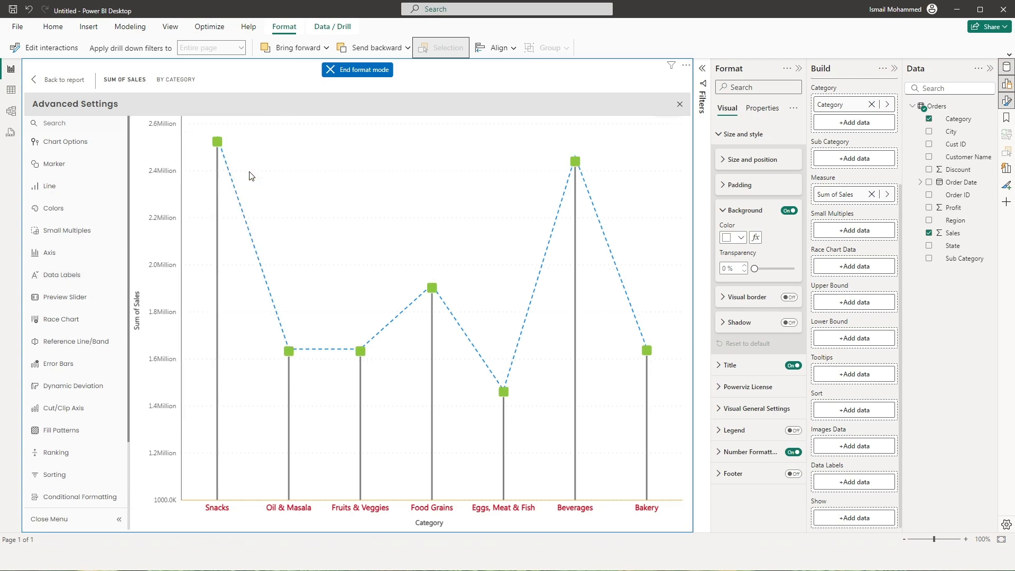
# Turn on data labels with outside placement, set their display style to All, and apply the changes
pyautogui.click(36, 276)
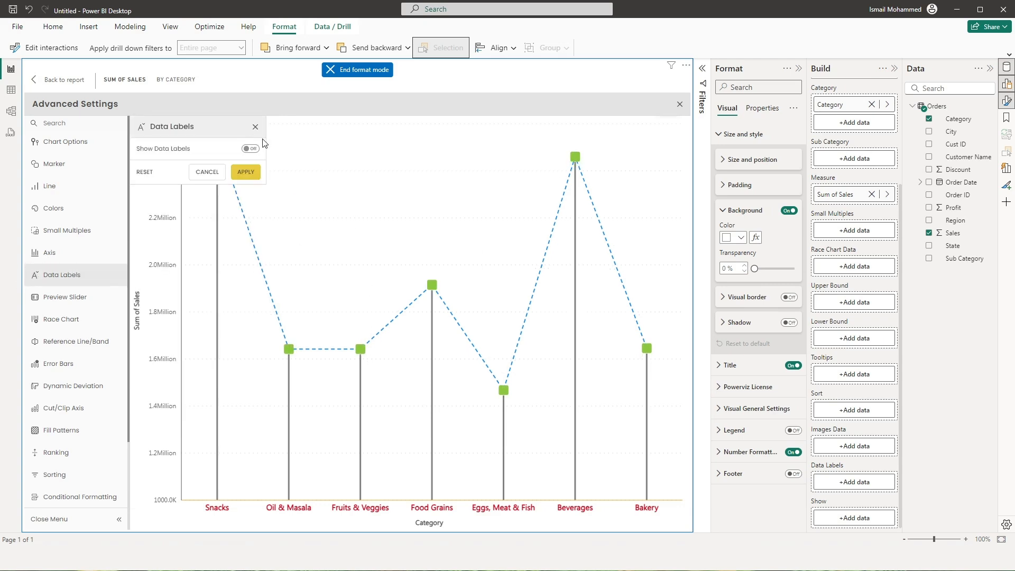
pyautogui.click(251, 149)
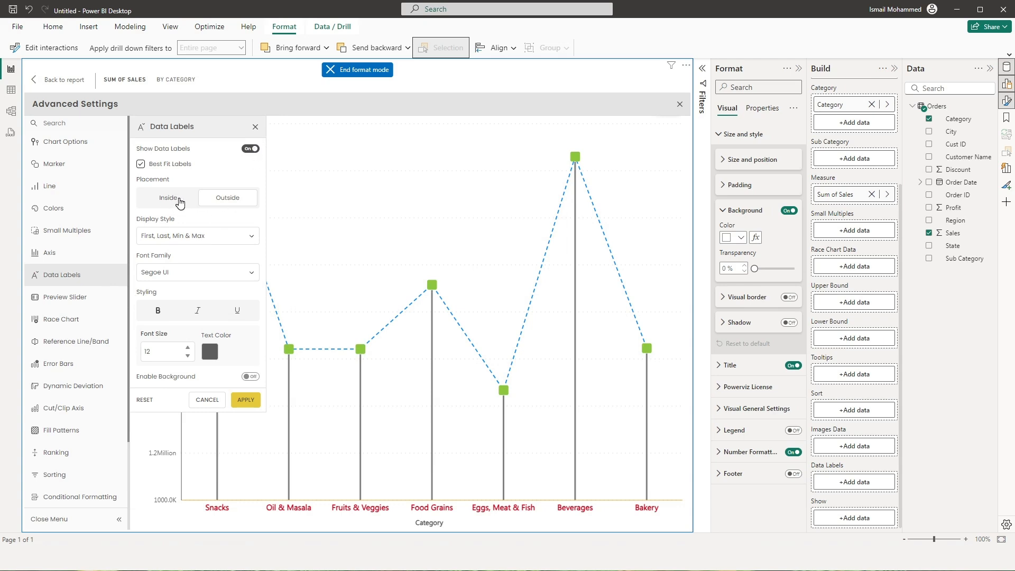
pyautogui.click(179, 201)
pyautogui.click(217, 203)
pyautogui.click(215, 237)
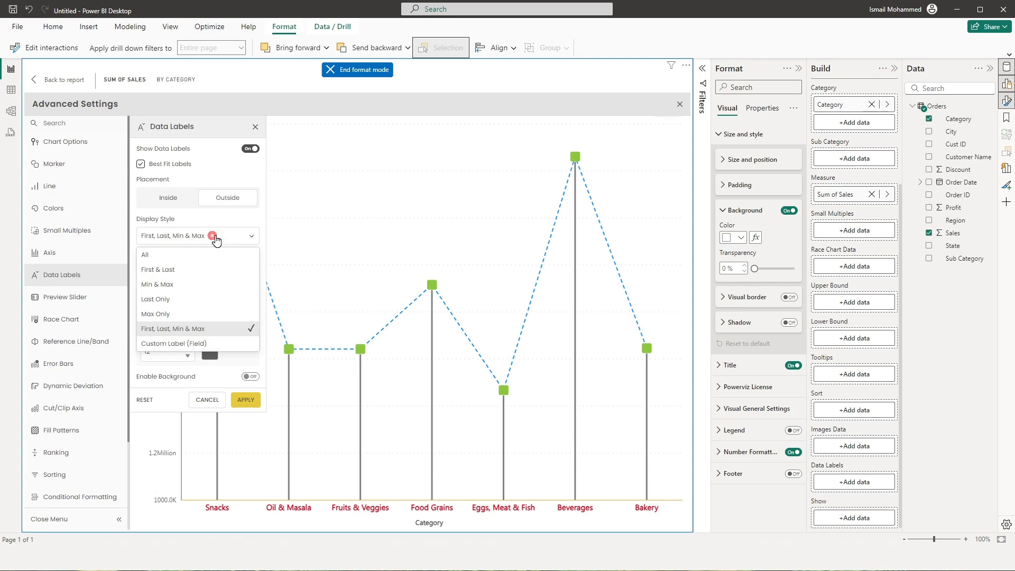
pyautogui.click(160, 255)
pyautogui.click(244, 400)
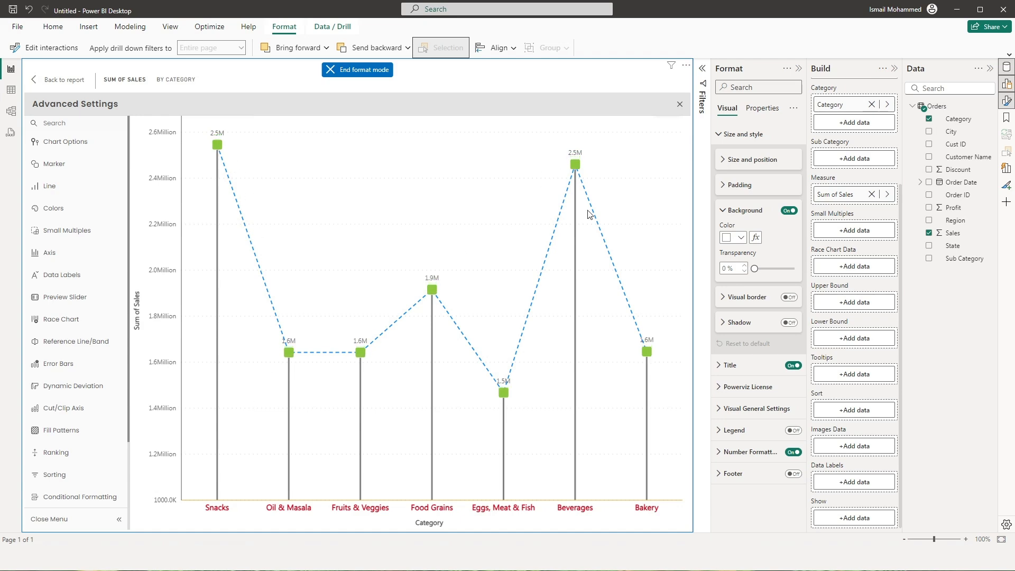
# Set the data label display style to First, Last, Min & Max and apply it
pyautogui.click(84, 276)
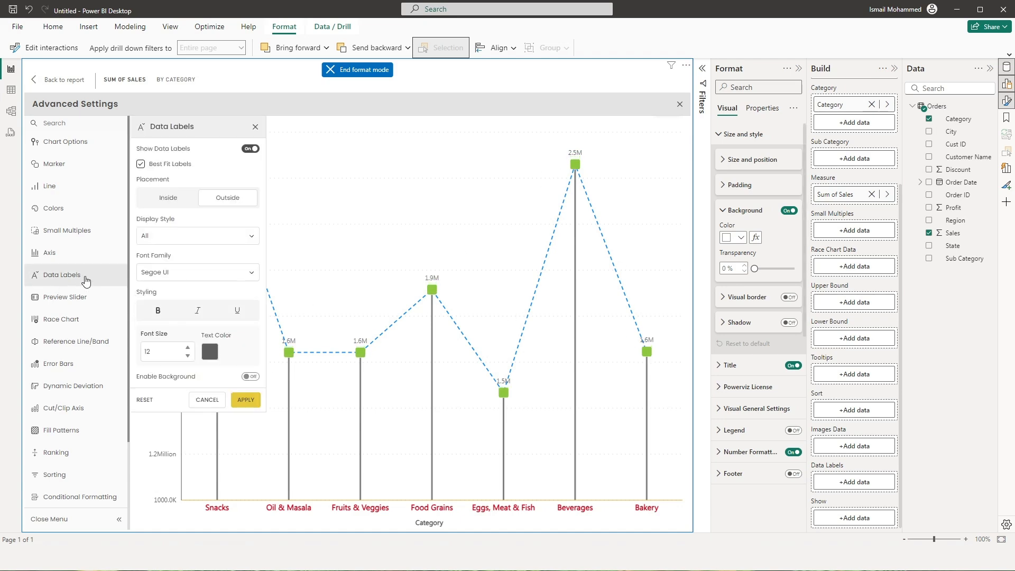
pyautogui.click(183, 236)
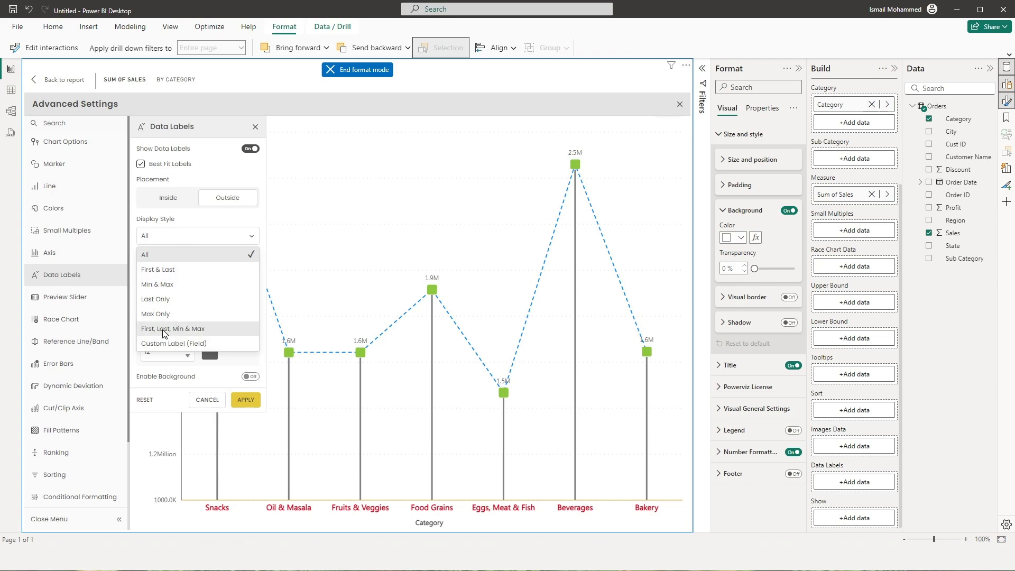
pyautogui.click(177, 330)
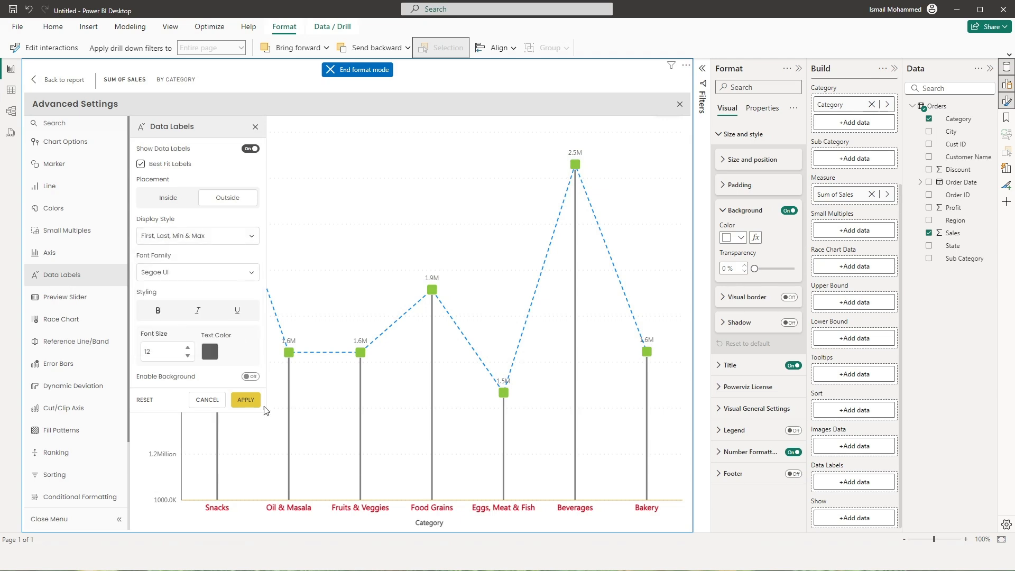
pyautogui.click(252, 399)
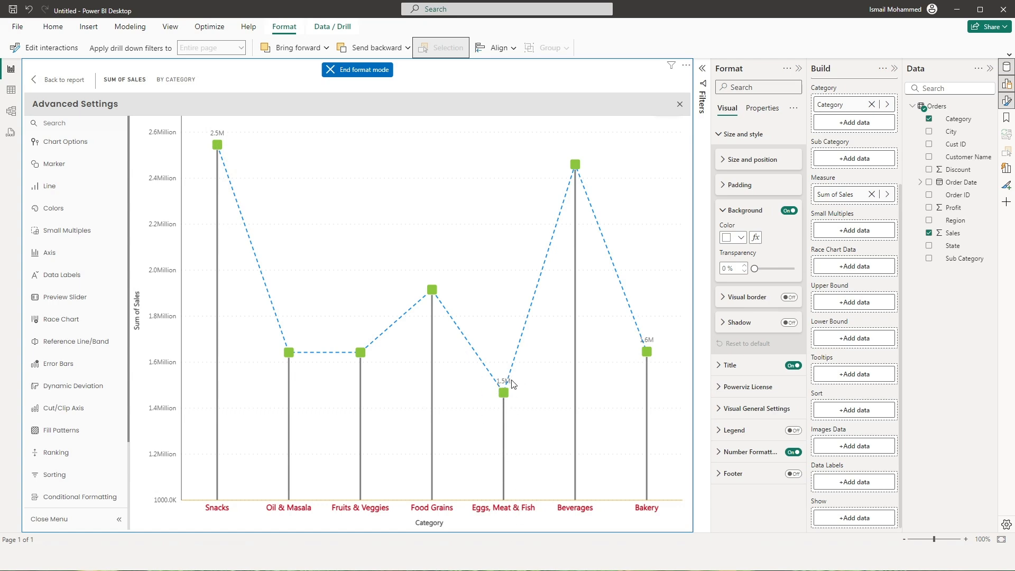
# Enable the preview slider with a lollipop count of 5, apply it, and slide the preview window along the categories
pyautogui.click(99, 279)
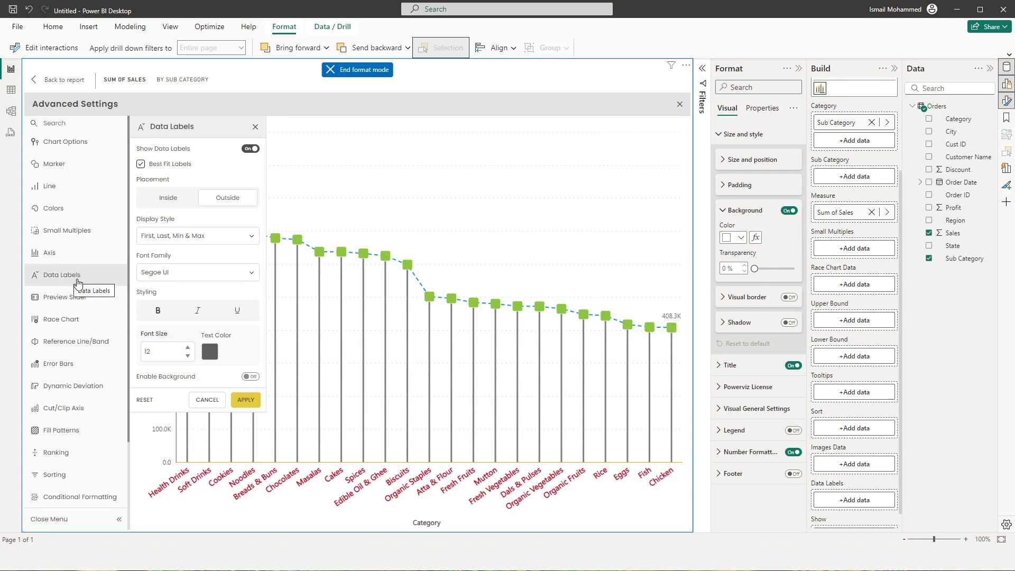
pyautogui.click(63, 298)
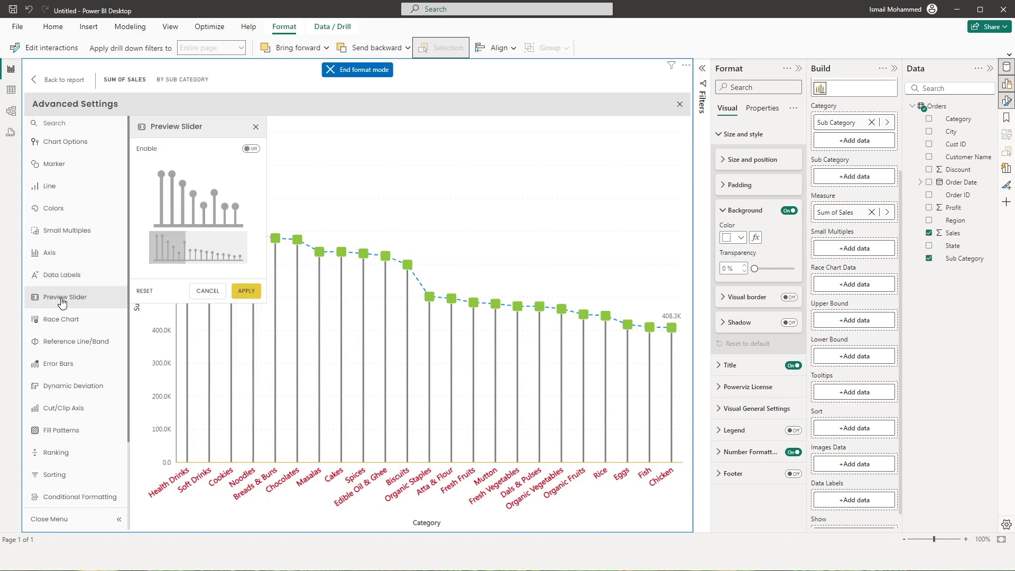
pyautogui.click(251, 149)
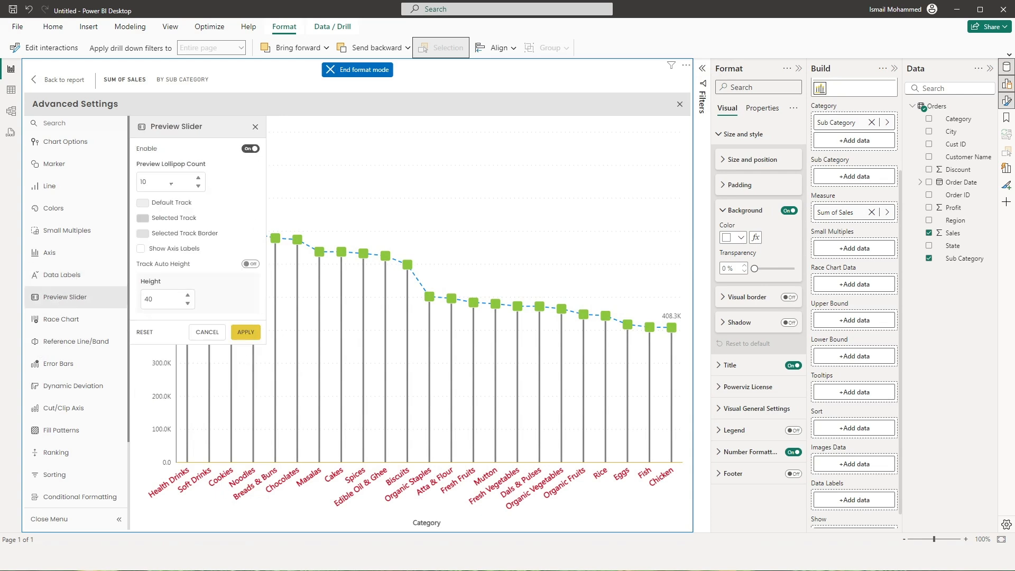
pyautogui.doubleClick(153, 183)
pyautogui.click(246, 333)
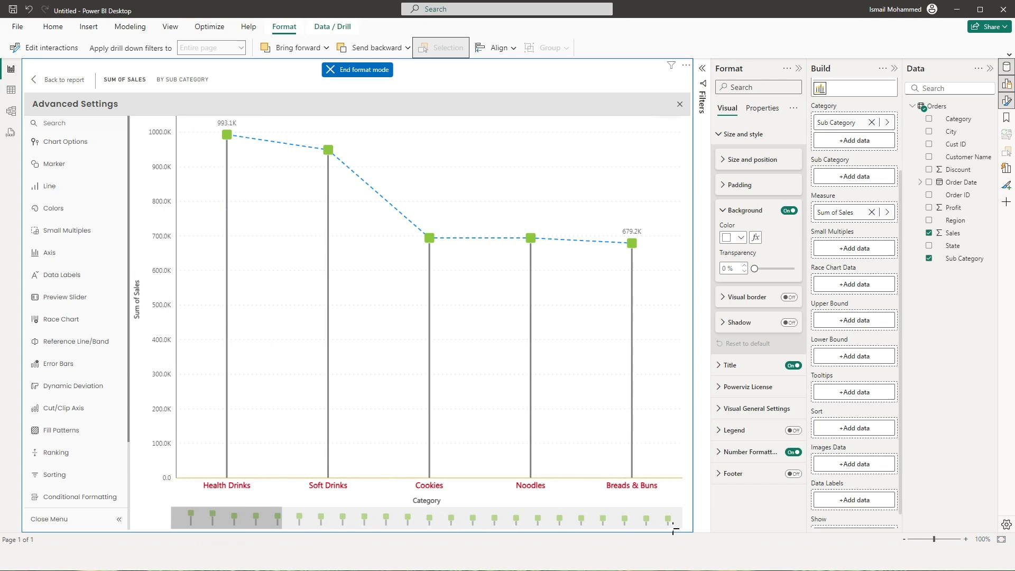
pyautogui.moveTo(217, 526)
pyautogui.mouseDown()
pyautogui.moveTo(434, 528)
pyautogui.moveTo(289, 529)
pyautogui.mouseUp()
pyautogui.click(79, 405)
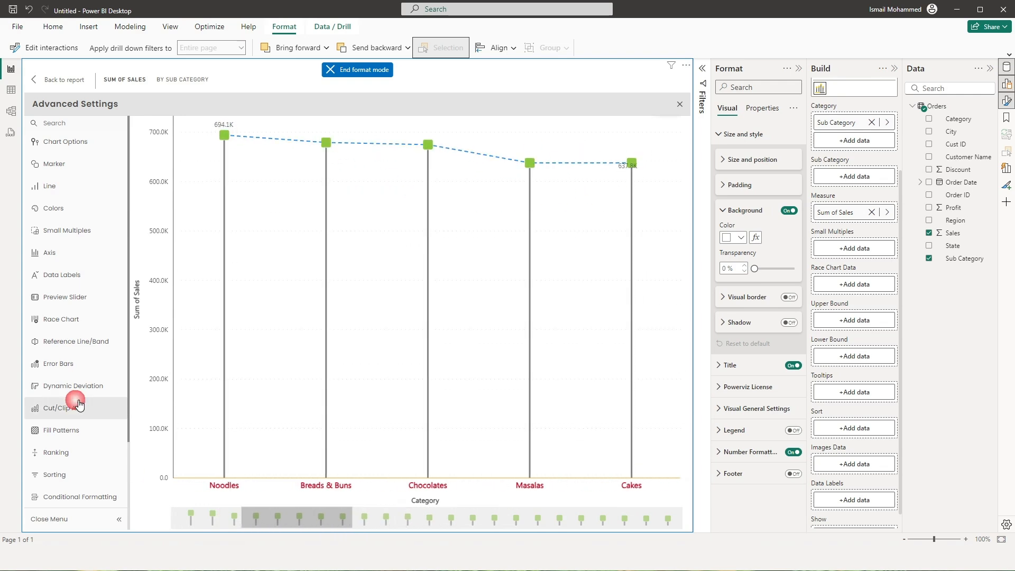
# Set the preview slider's selected track color to a light pink and apply it
pyautogui.click(74, 297)
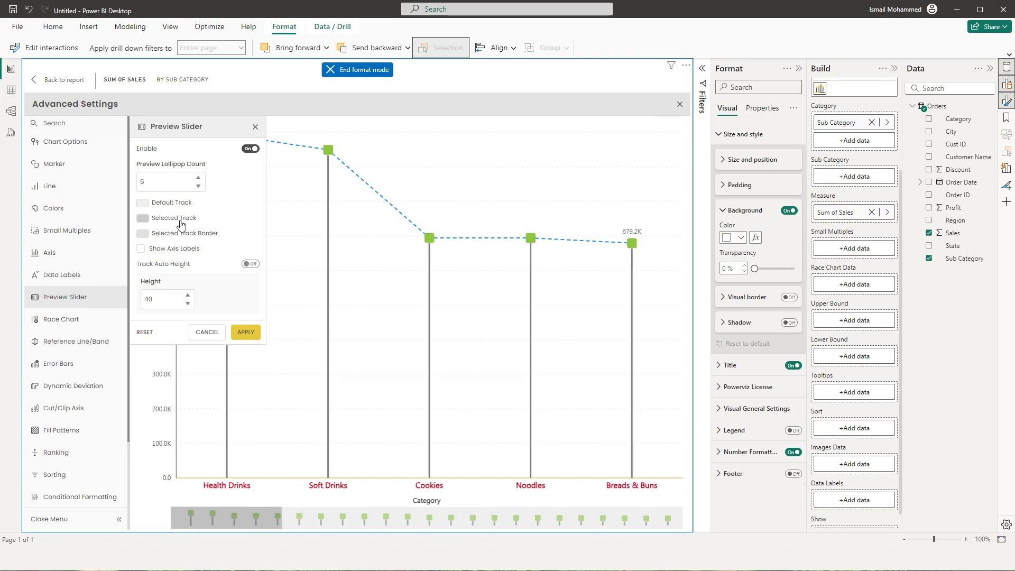
pyautogui.click(144, 218)
pyautogui.moveTo(329, 236); pyautogui.dragTo(344, 232)
pyautogui.click(405, 418)
pyautogui.click(247, 333)
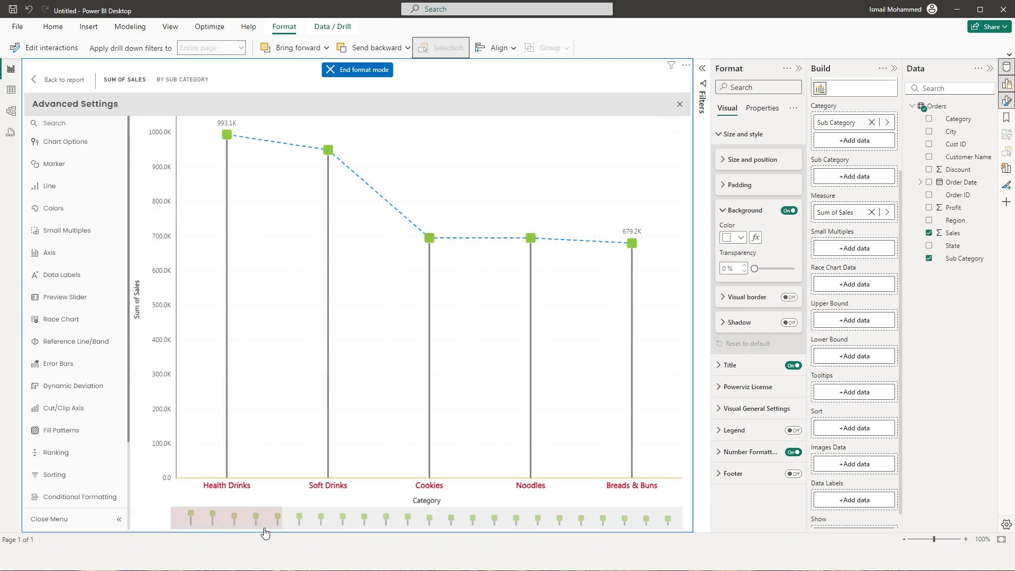
# Set the selected track border of the preview slider to black, apply it, and slide the preview window to other categories
pyautogui.click(63, 297)
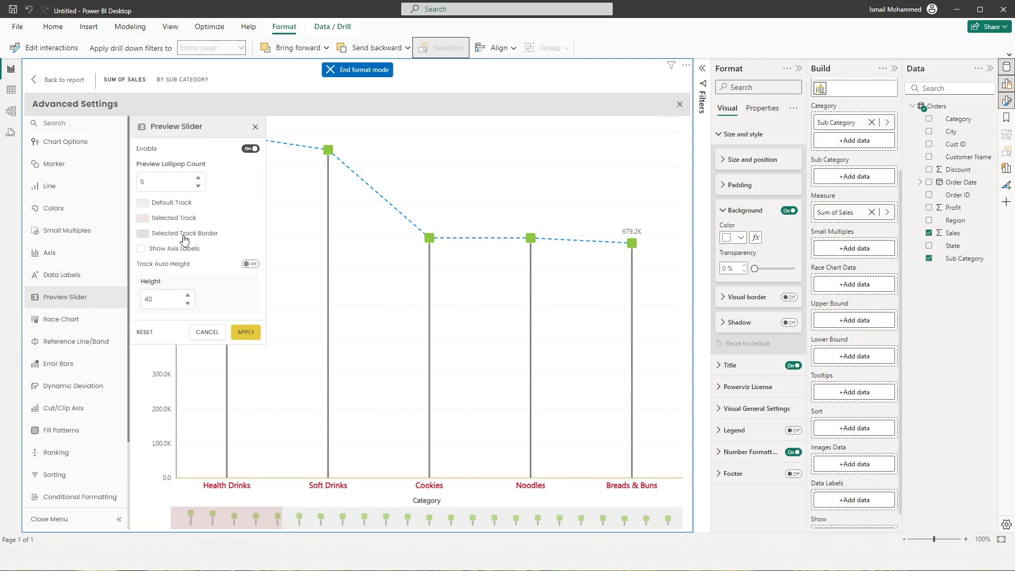
pyautogui.click(146, 235)
pyautogui.click(318, 275)
pyautogui.click(403, 419)
pyautogui.click(256, 333)
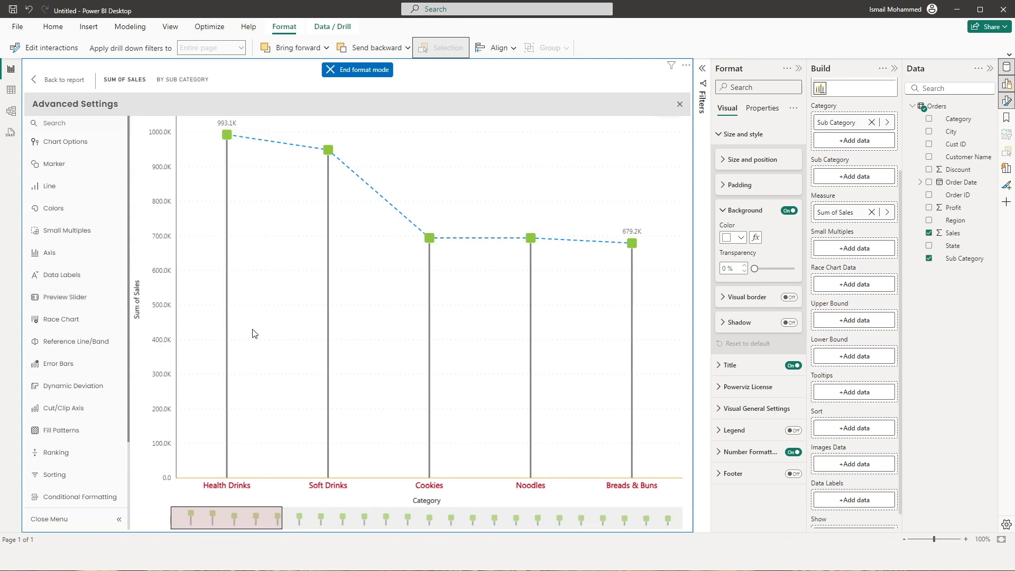
pyautogui.moveTo(183, 521); pyautogui.dragTo(239, 524)
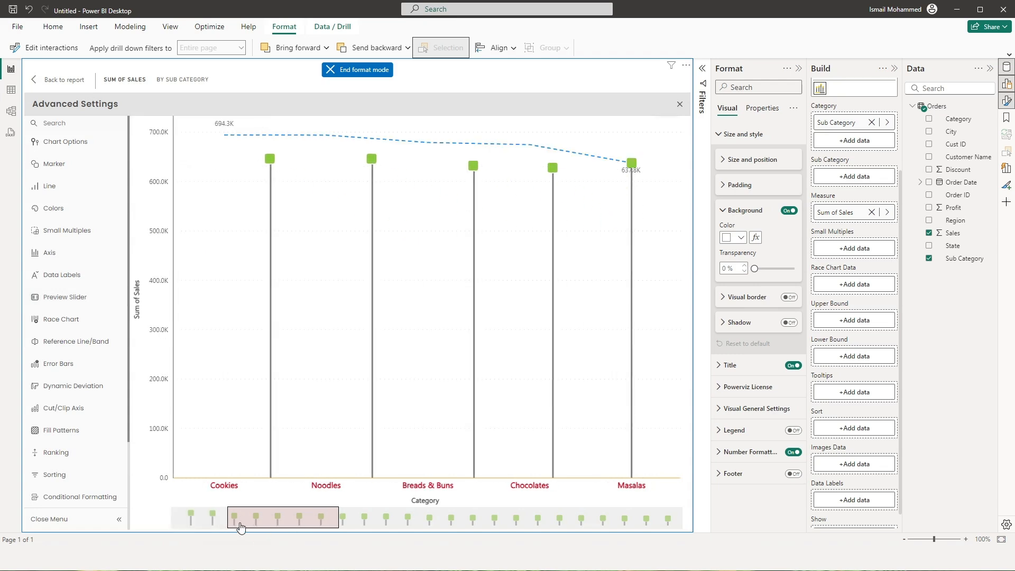
# Show the axis labels on the preview slider and apply the change
pyautogui.click(38, 296)
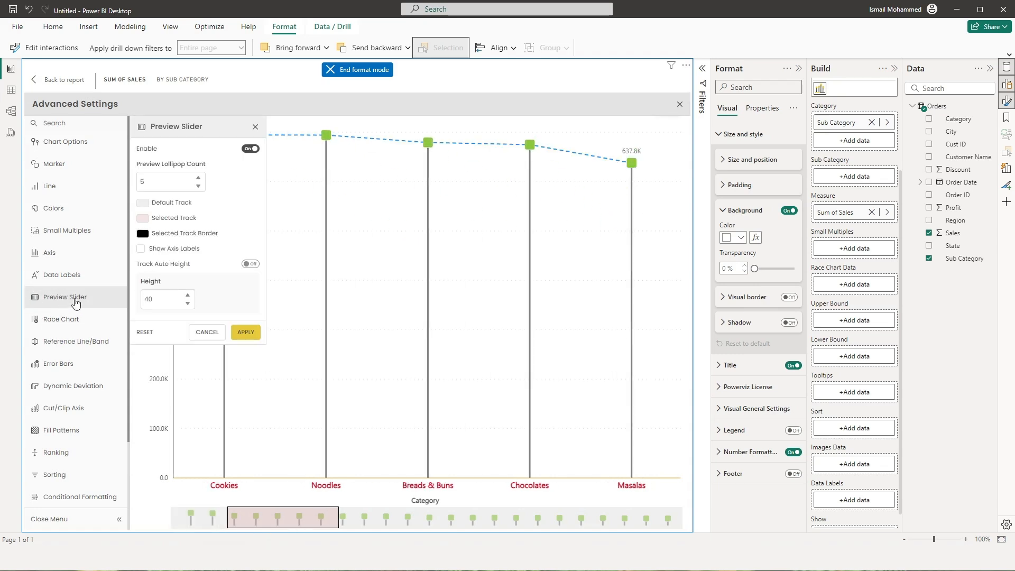
pyautogui.click(141, 249)
pyautogui.click(245, 332)
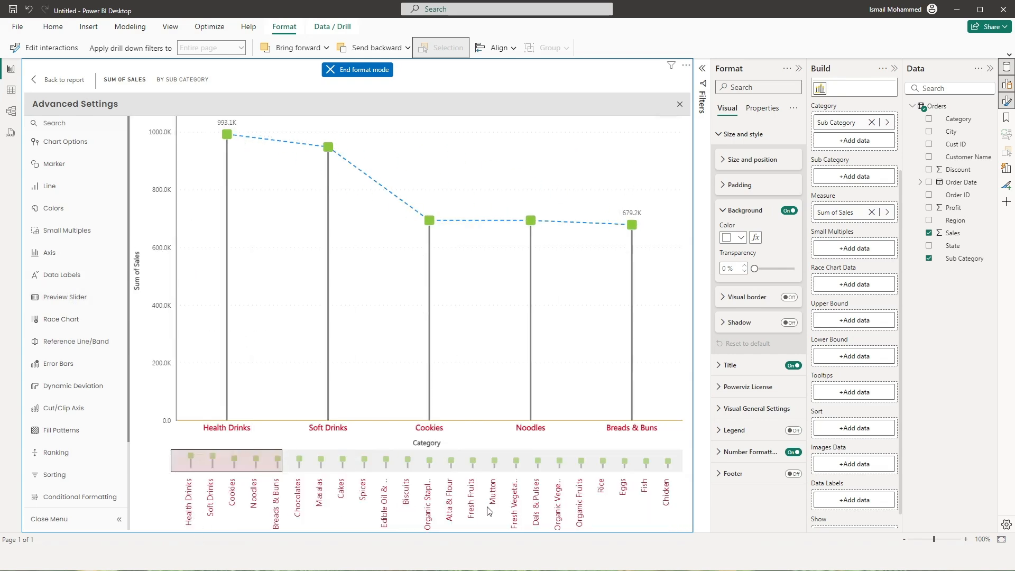
# Review the preview slider's track auto height and height options
pyautogui.click(57, 276)
pyautogui.click(59, 297)
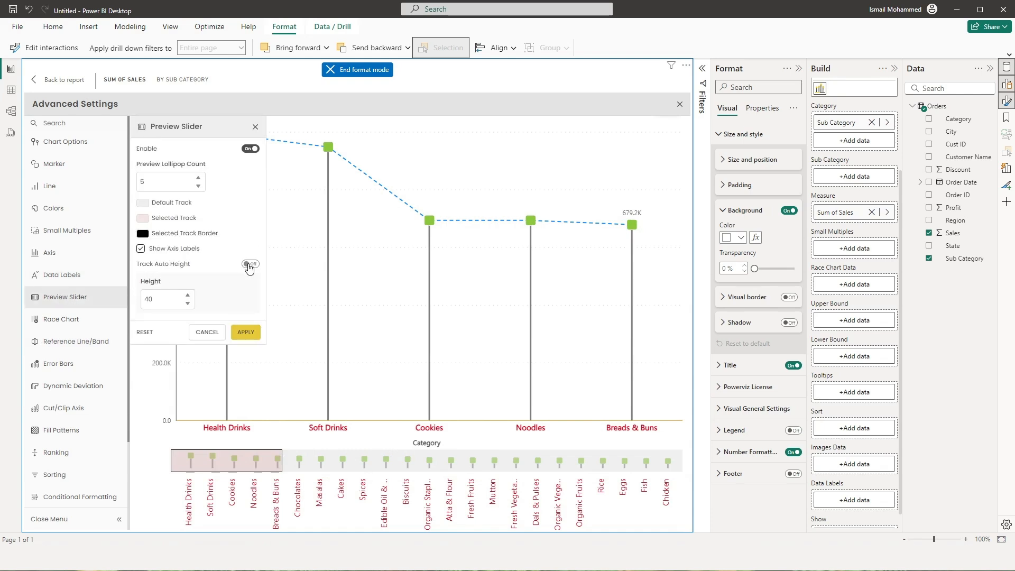
pyautogui.doubleClick(150, 299)
# Assign the City field to the visual's race chart data
pyautogui.click(61, 318)
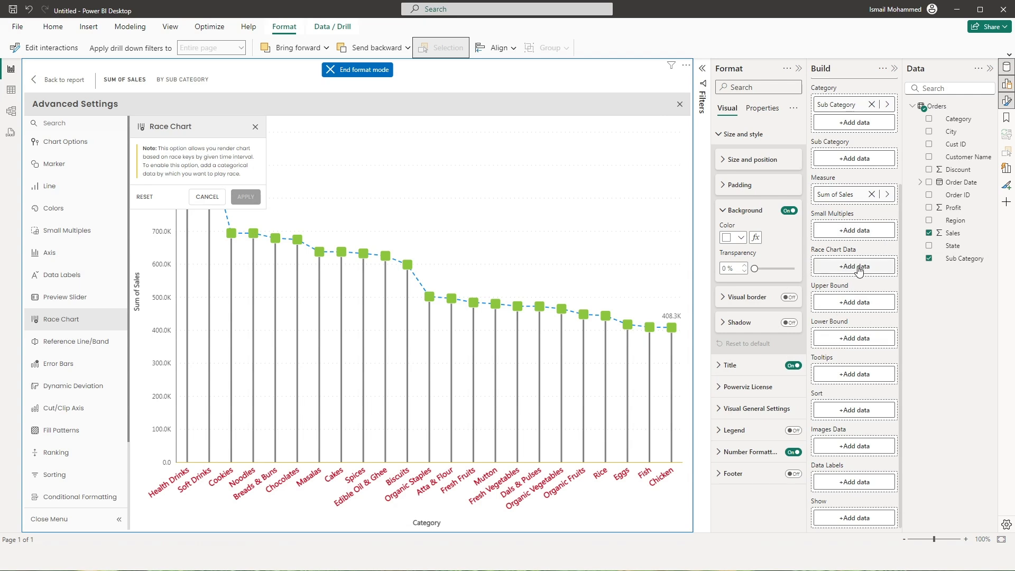
pyautogui.moveTo(954, 142); pyautogui.dragTo(823, 267)
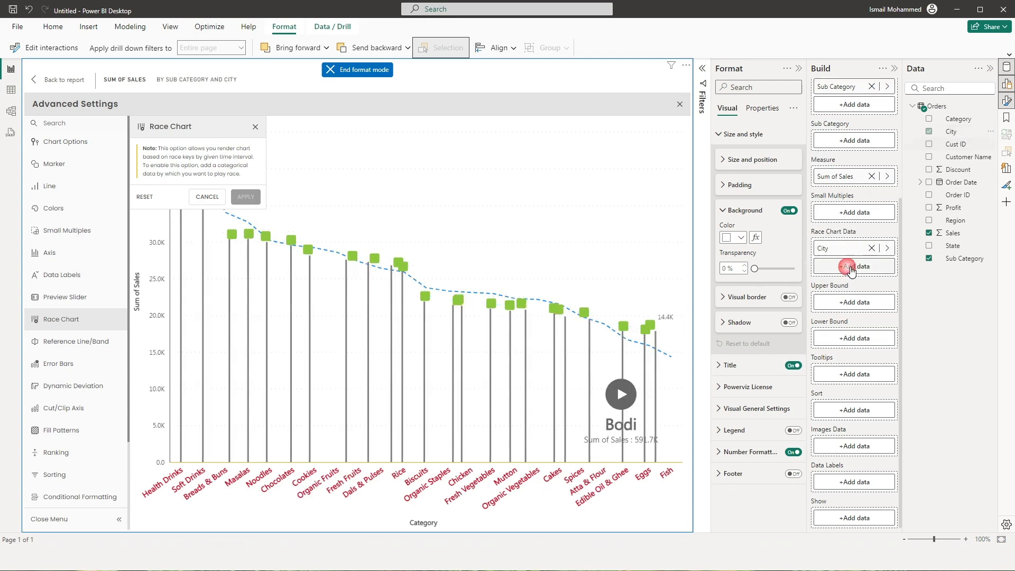
pyautogui.click(65, 297)
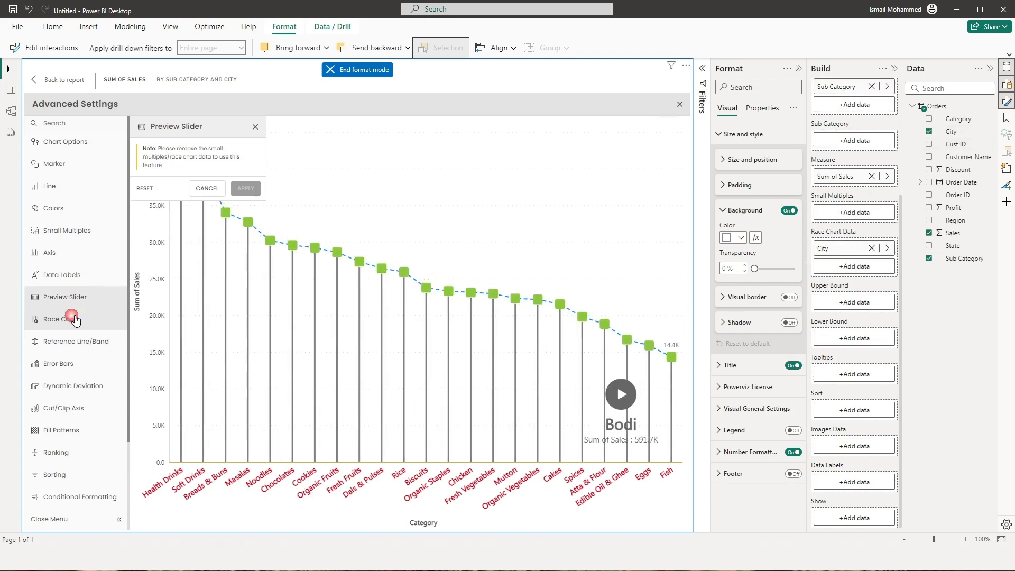
# Set the race chart's play button color to yellow and apply it
pyautogui.click(66, 319)
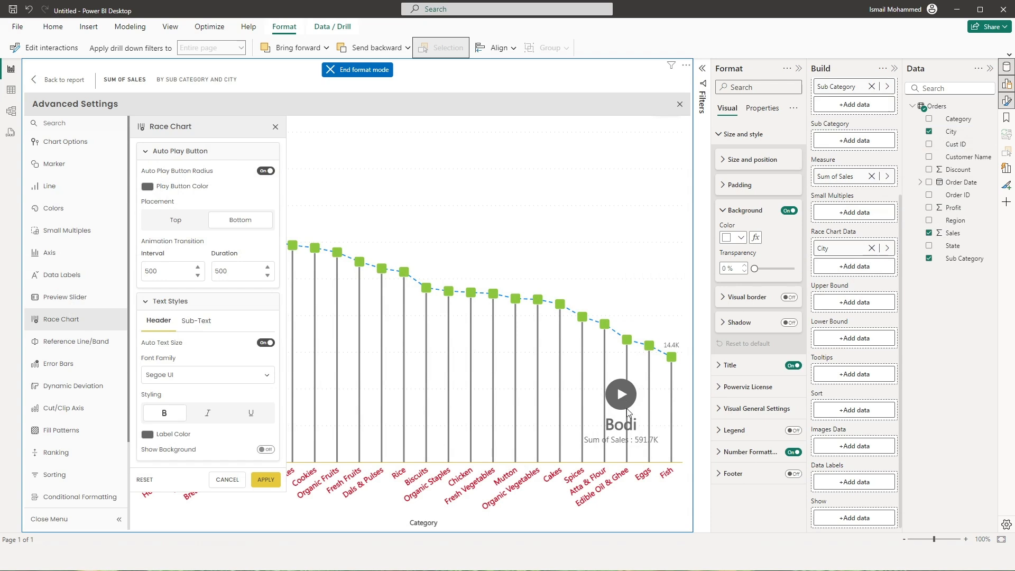
pyautogui.click(150, 187)
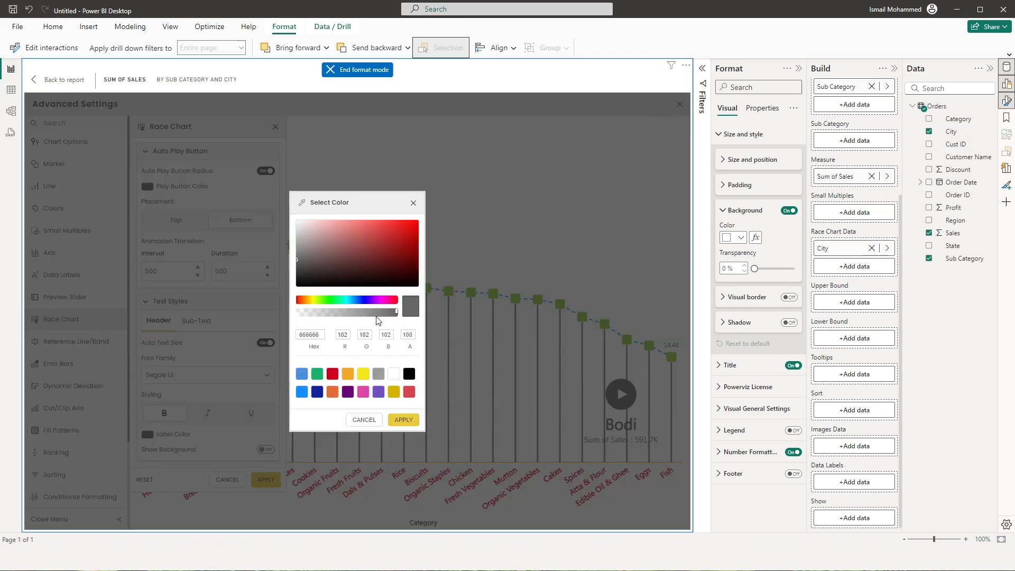
pyautogui.click(368, 376)
pyautogui.click(403, 421)
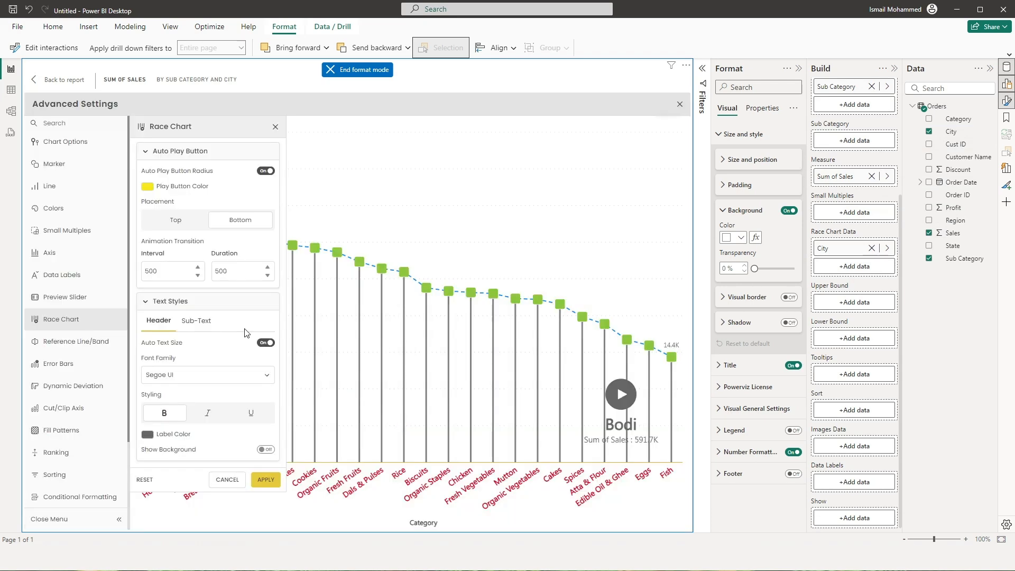
pyautogui.click(272, 483)
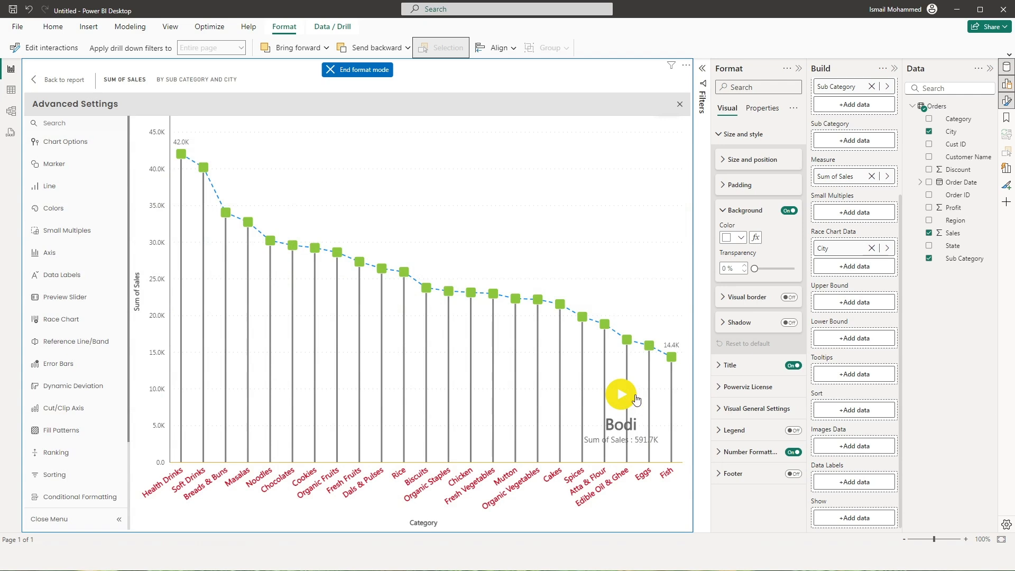
# Set the race chart's play button placement to Top and apply it
pyautogui.click(60, 319)
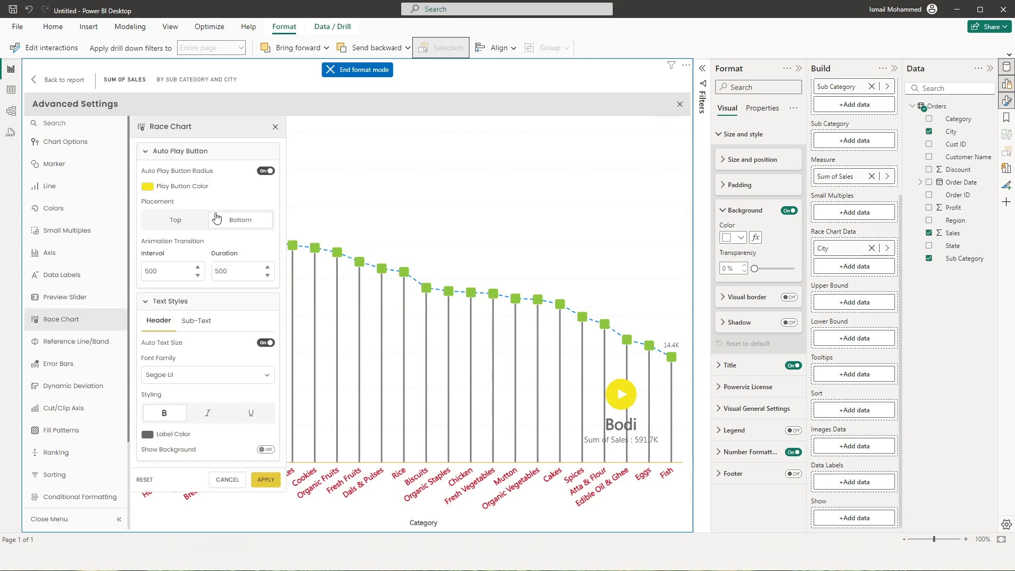
pyautogui.click(176, 225)
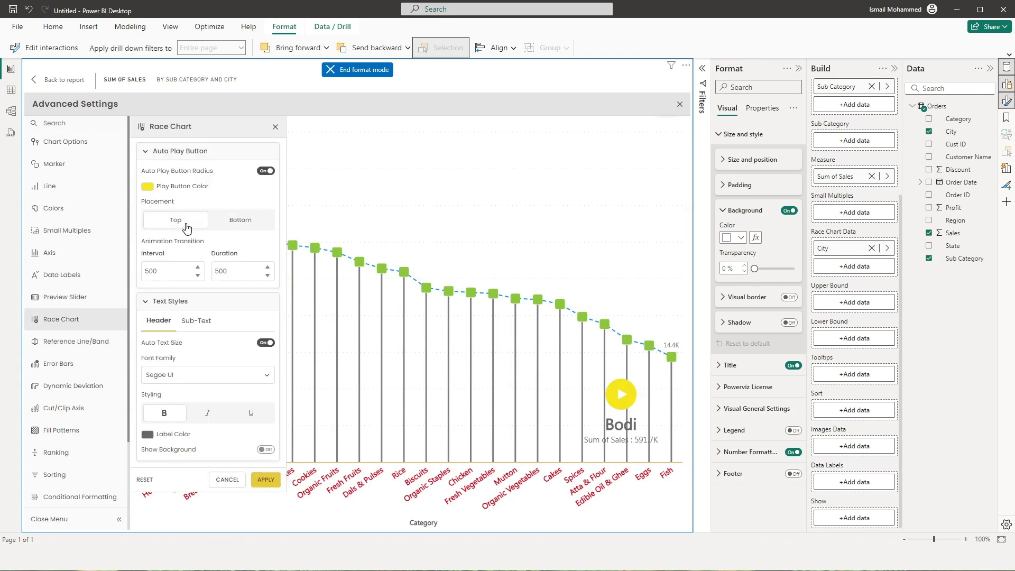
pyautogui.click(265, 479)
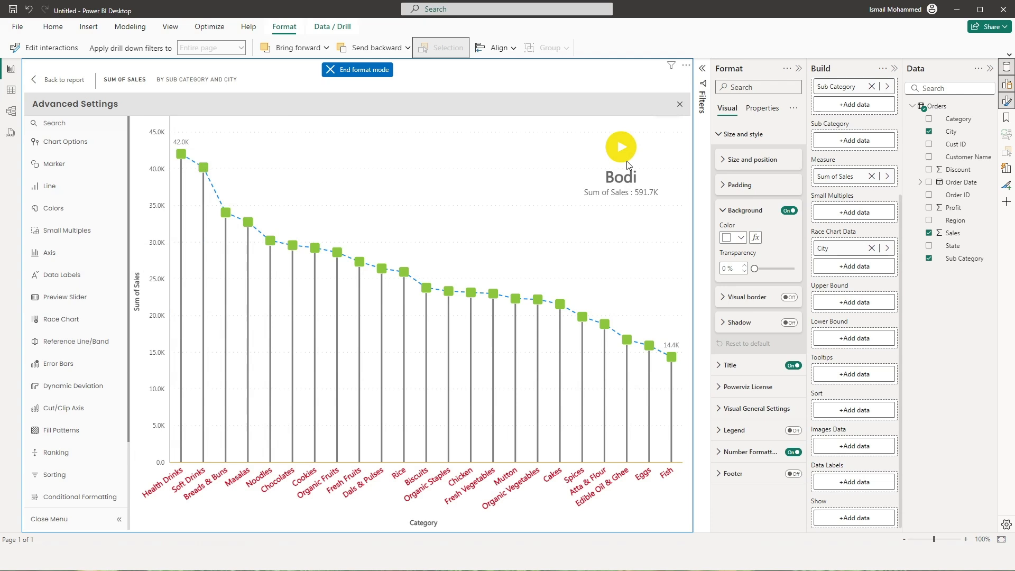
# Set the race animation interval to 2000 and duration to 3000, apply the settings, and play the race
pyautogui.click(61, 319)
pyautogui.doubleClick(141, 279)
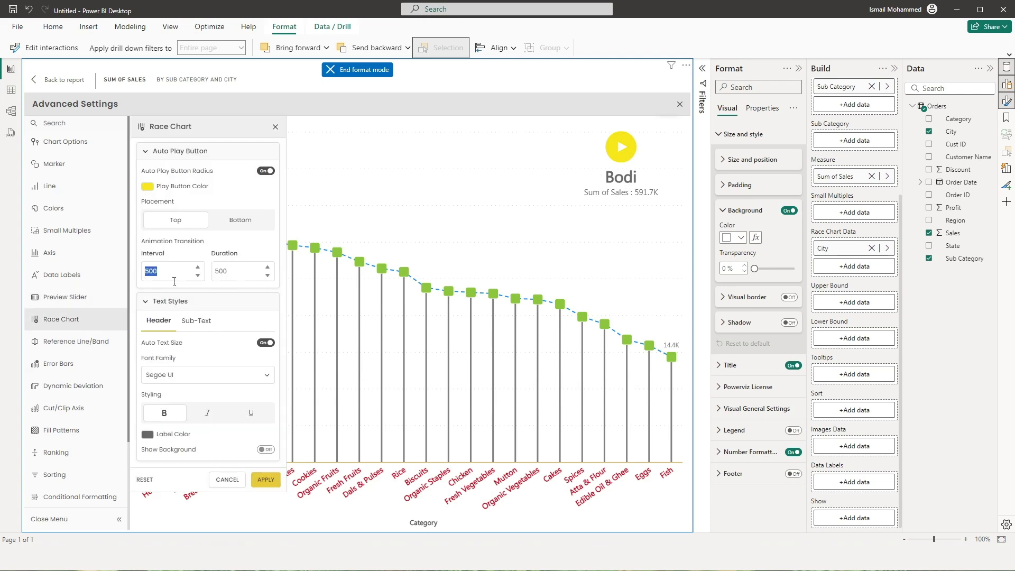
pyautogui.write('2000')
pyautogui.moveTo(240, 281); pyautogui.dragTo(211, 281)
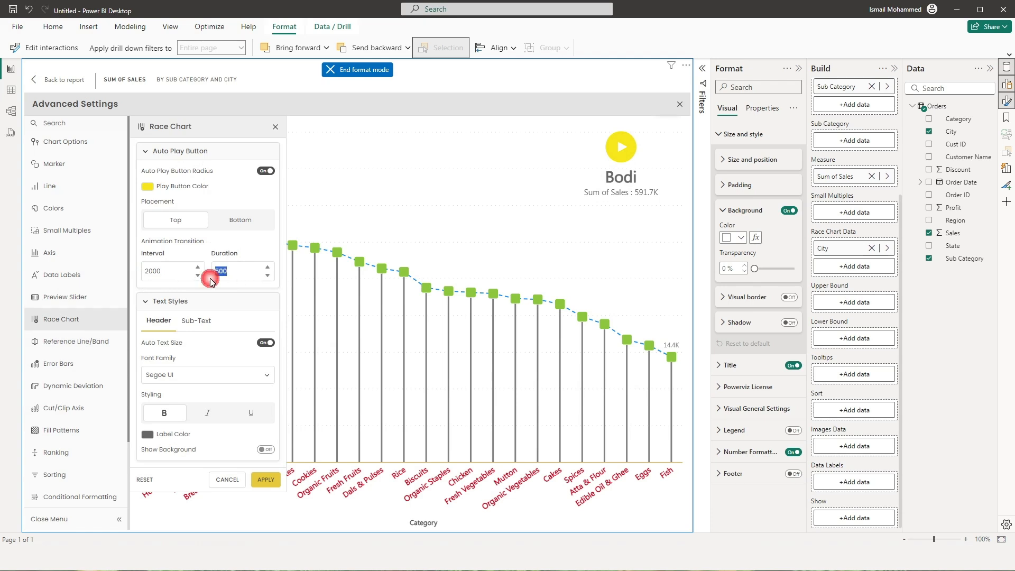
pyautogui.write('30')
pyautogui.click(264, 476)
pyautogui.click(627, 152)
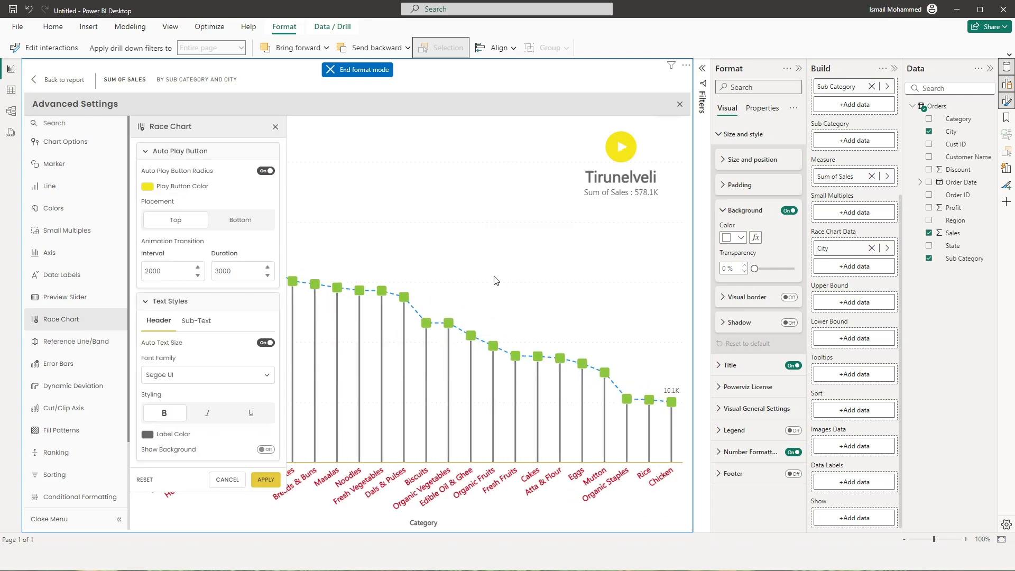
# Adjust the race chart's animation transition timing again and apply it
pyautogui.write('5')
pyautogui.click(265, 480)
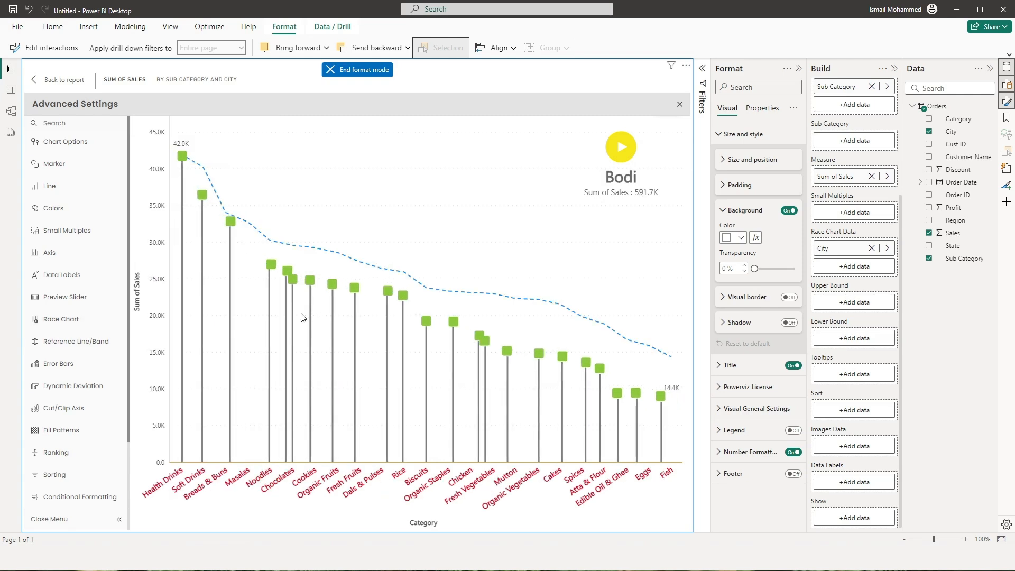
# Play the race chart animation and review the race chart settings
pyautogui.click(622, 152)
pyautogui.click(63, 318)
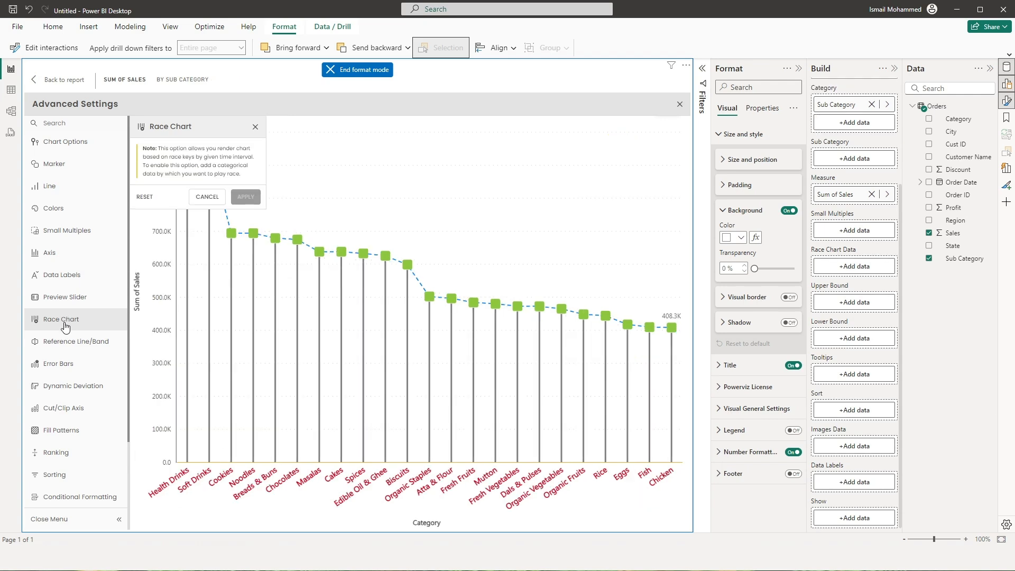
# Add a new reference line on the X-Axis based on Sub Category
pyautogui.click(67, 342)
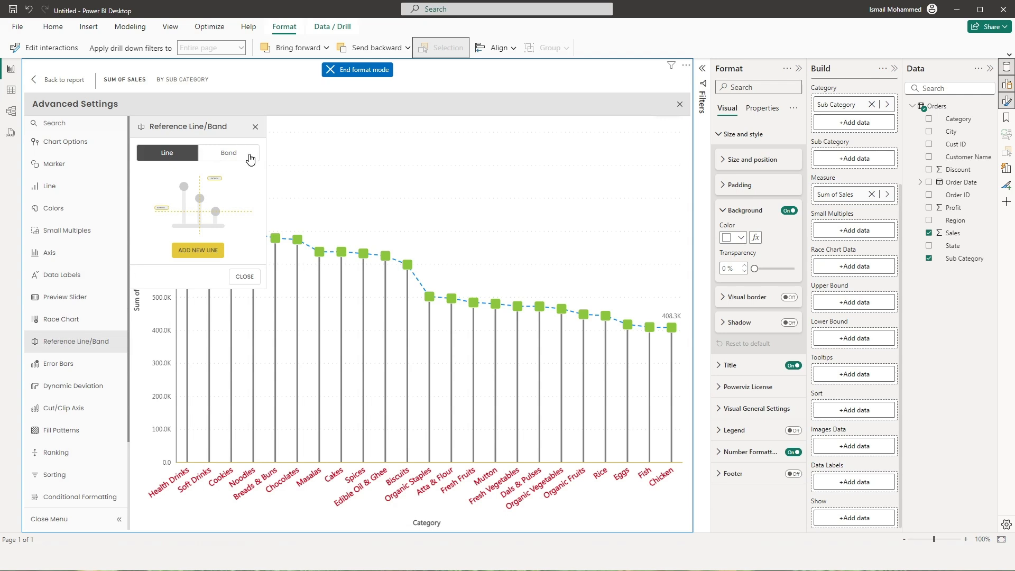
pyautogui.click(198, 251)
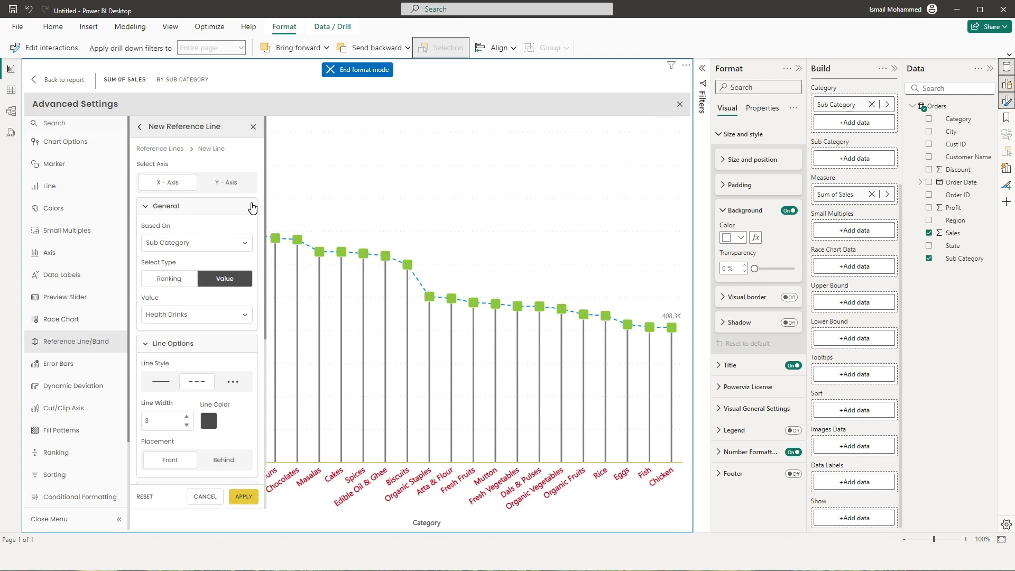
pyautogui.click(213, 242)
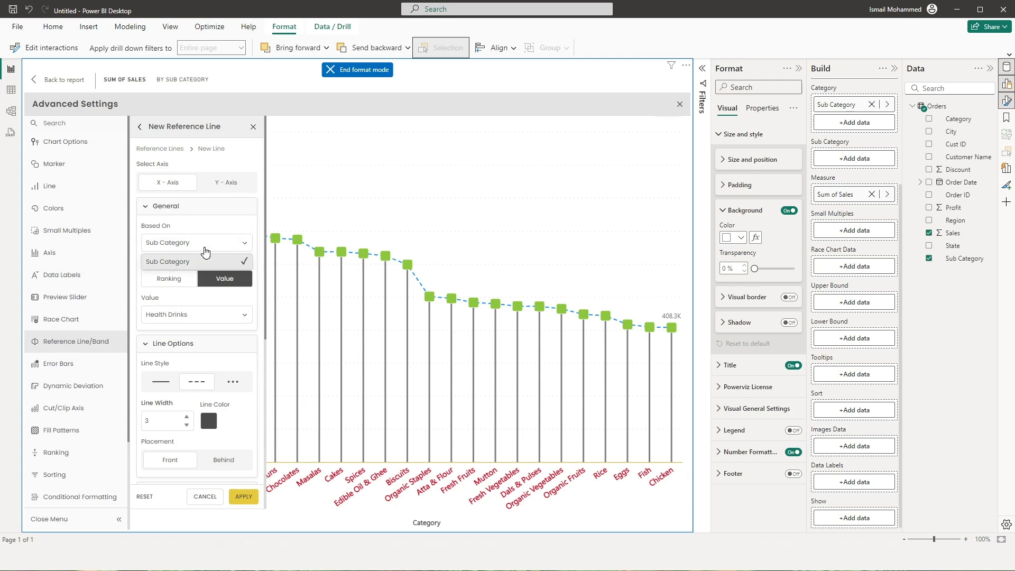
pyautogui.click(180, 266)
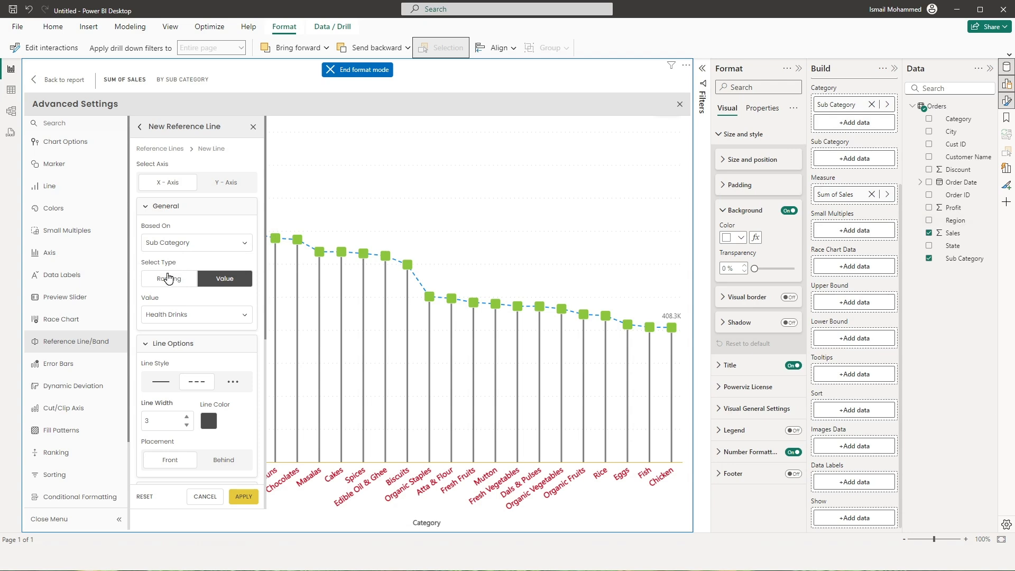
# Define the reference line by ranking from START at rank 5 and apply it
pyautogui.click(168, 279)
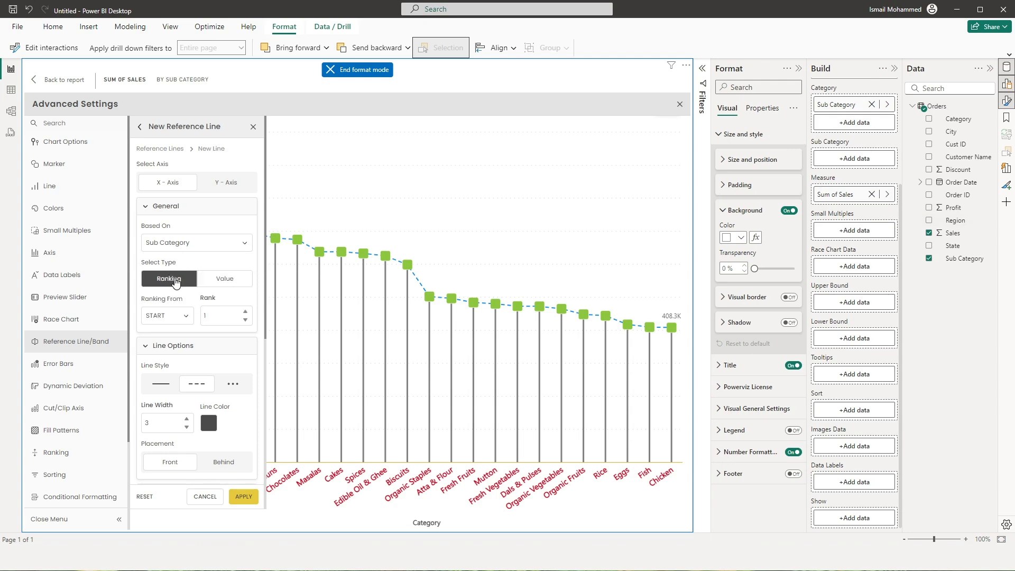
pyautogui.click(214, 283)
pyautogui.click(172, 283)
pyautogui.click(168, 316)
pyautogui.click(178, 343)
pyautogui.moveTo(219, 320); pyautogui.dragTo(194, 319)
pyautogui.write('5')
pyautogui.click(243, 497)
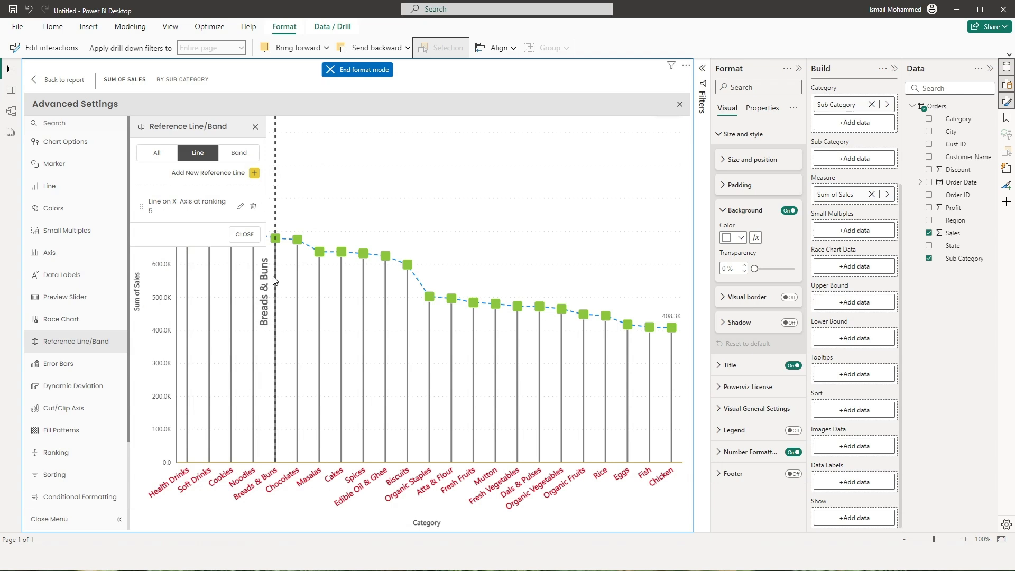
# Change the reference line to the Y-Axis, based on Sum of Sales with the Median value, and apply it
pyautogui.click(241, 209)
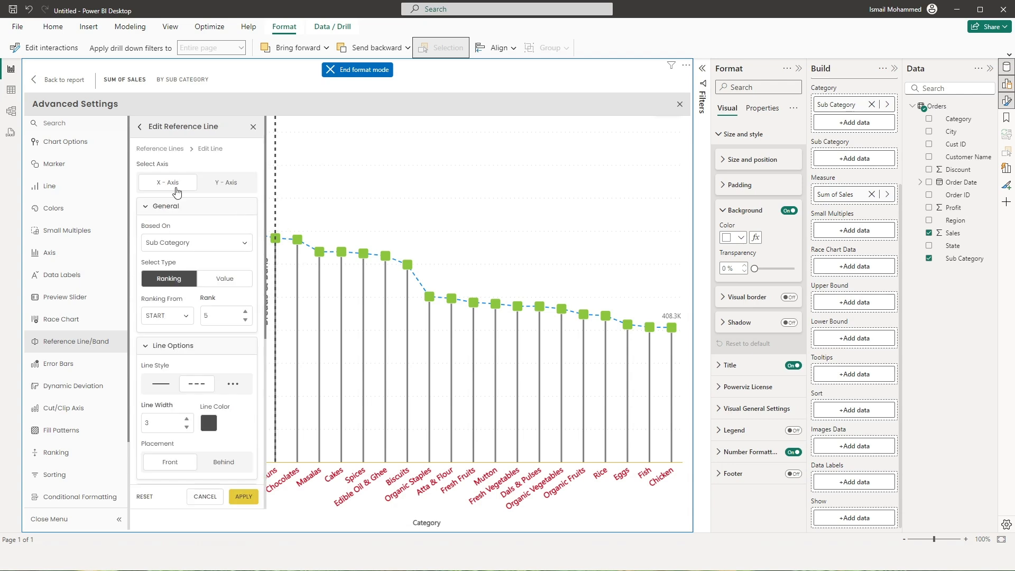
pyautogui.click(227, 192)
pyautogui.click(190, 242)
pyautogui.click(166, 255)
pyautogui.click(194, 280)
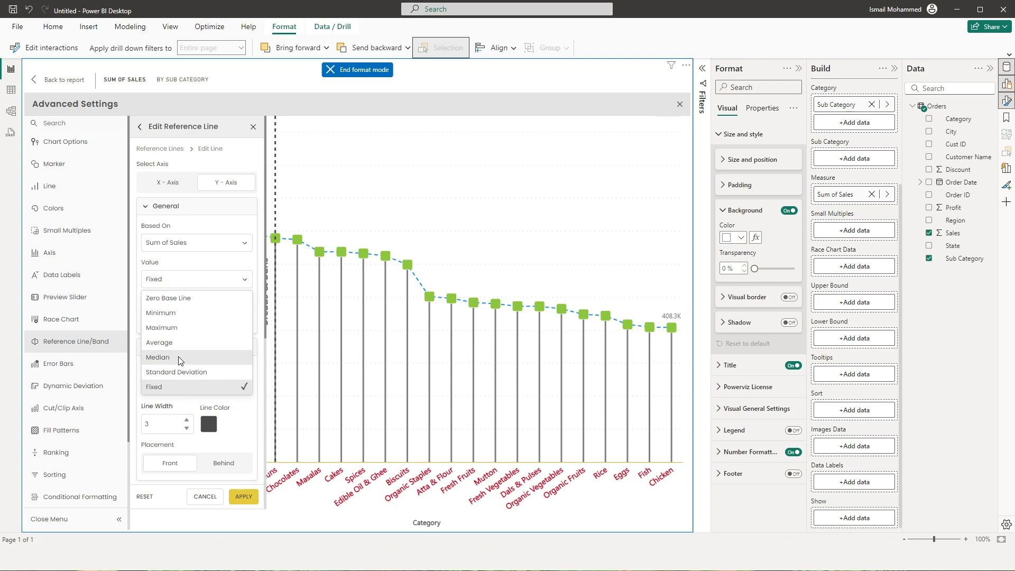
pyautogui.click(163, 356)
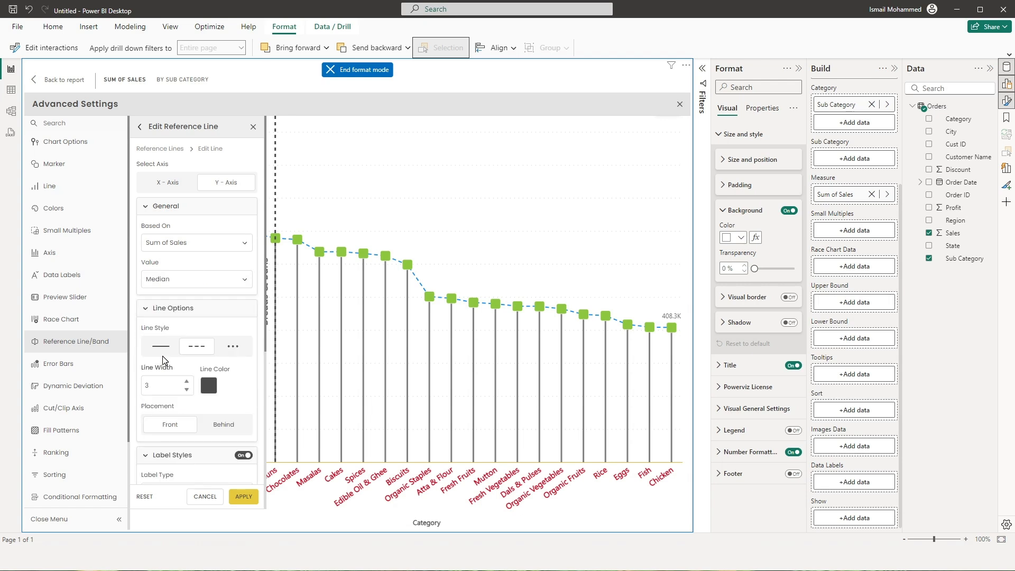
pyautogui.click(243, 498)
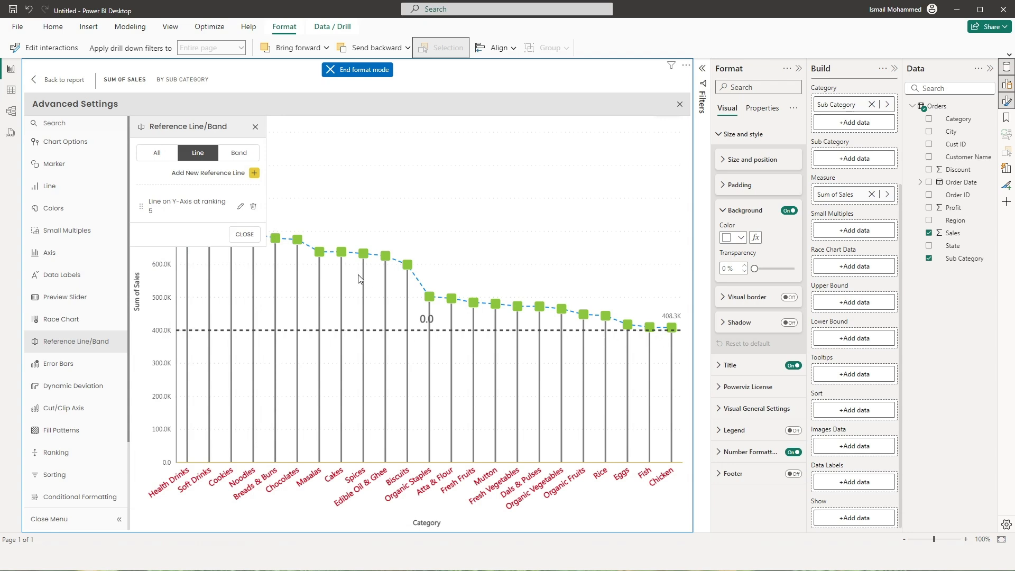
# Set the reference line's placement to Behind, apply it, and close the reference line settings
pyautogui.click(240, 207)
pyautogui.scroll(-3, 243, 216)
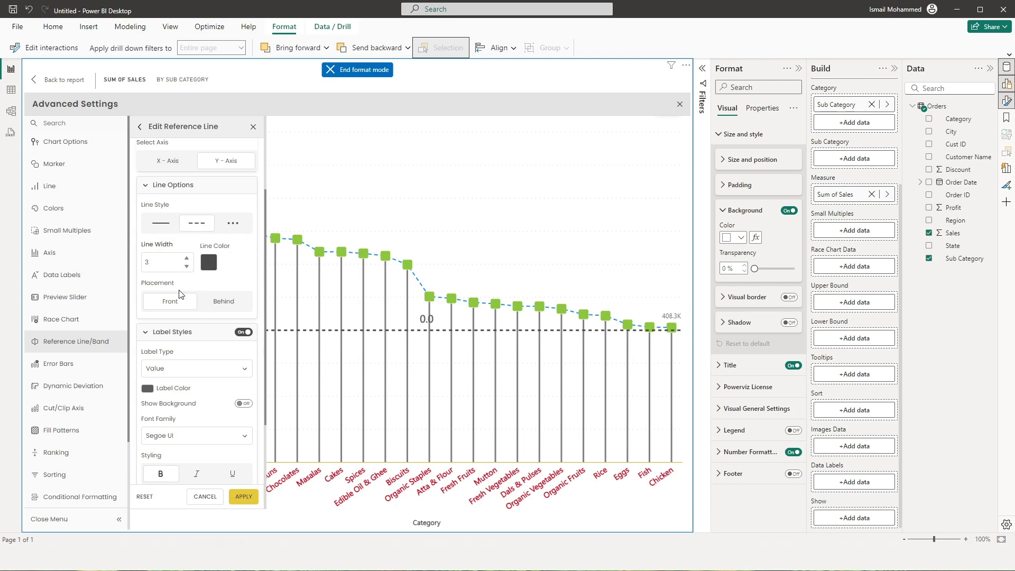
pyautogui.click(225, 305)
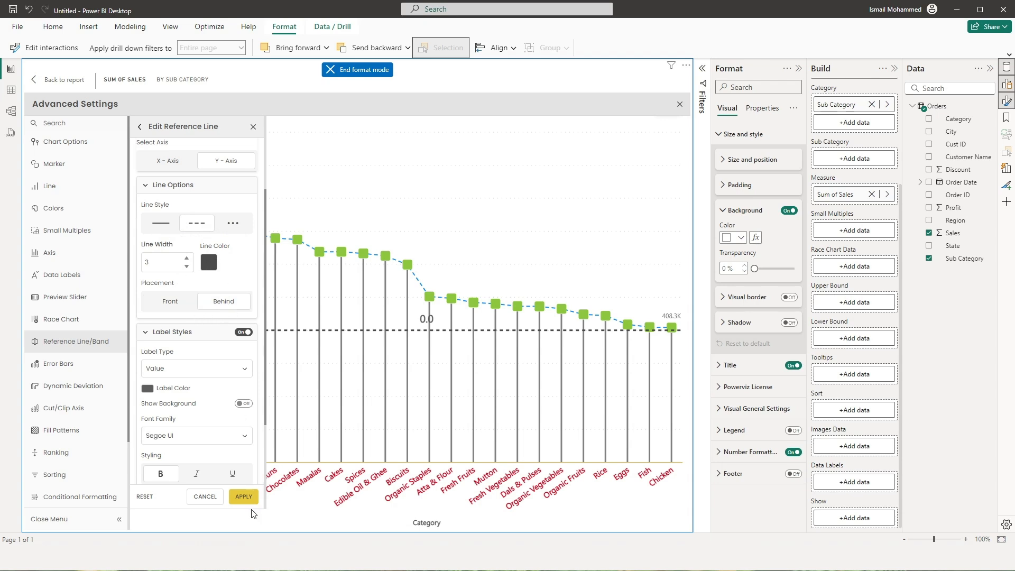
pyautogui.click(244, 497)
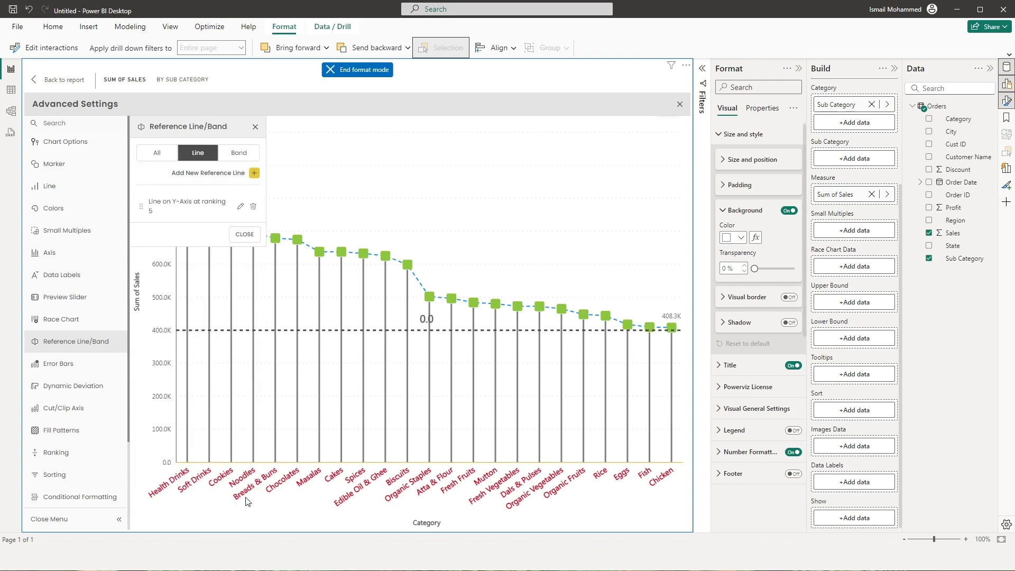
pyautogui.click(245, 235)
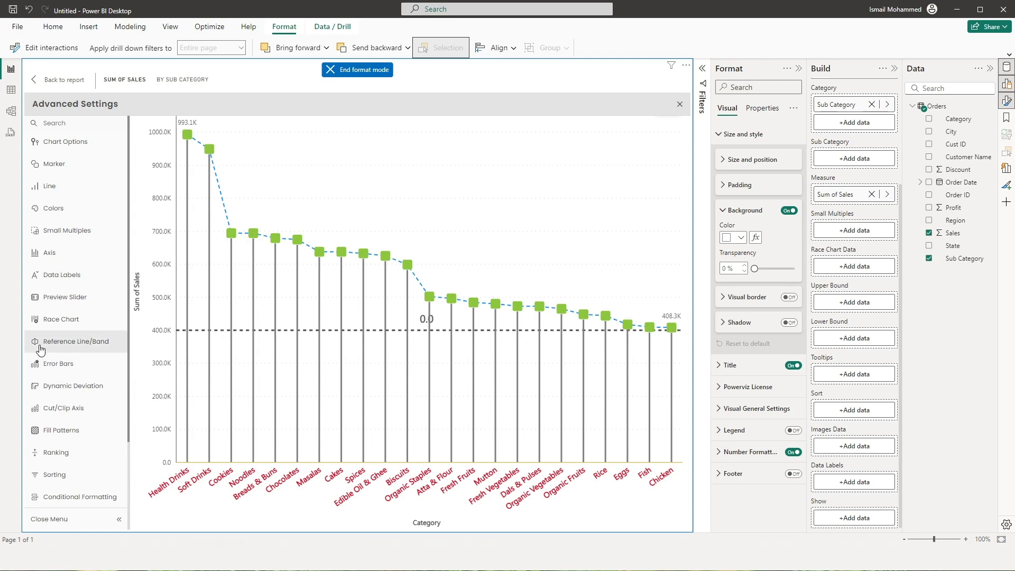
# Set the Y-Axis reference line's label type to Text & Value and apply it
pyautogui.click(58, 343)
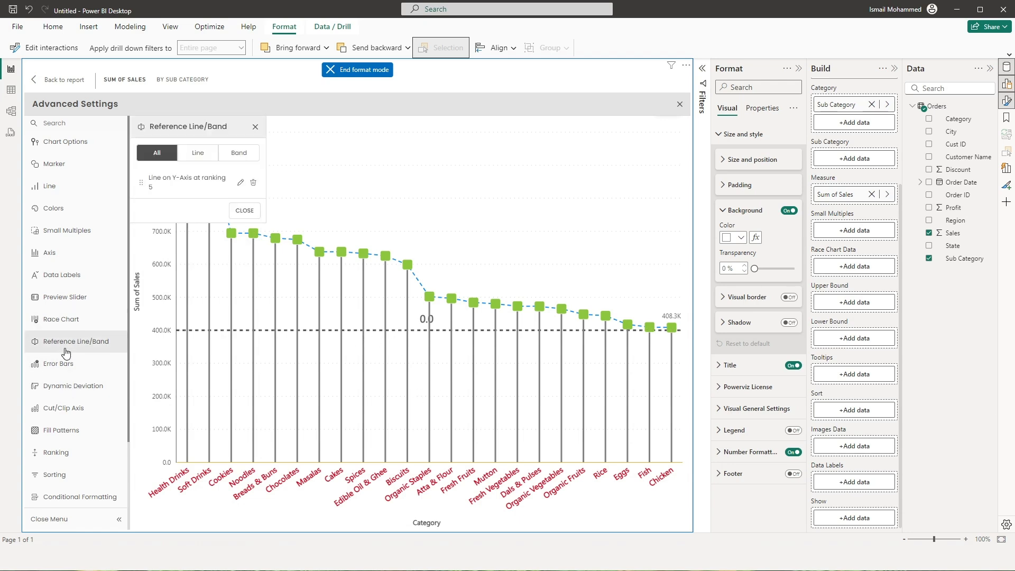
pyautogui.click(241, 183)
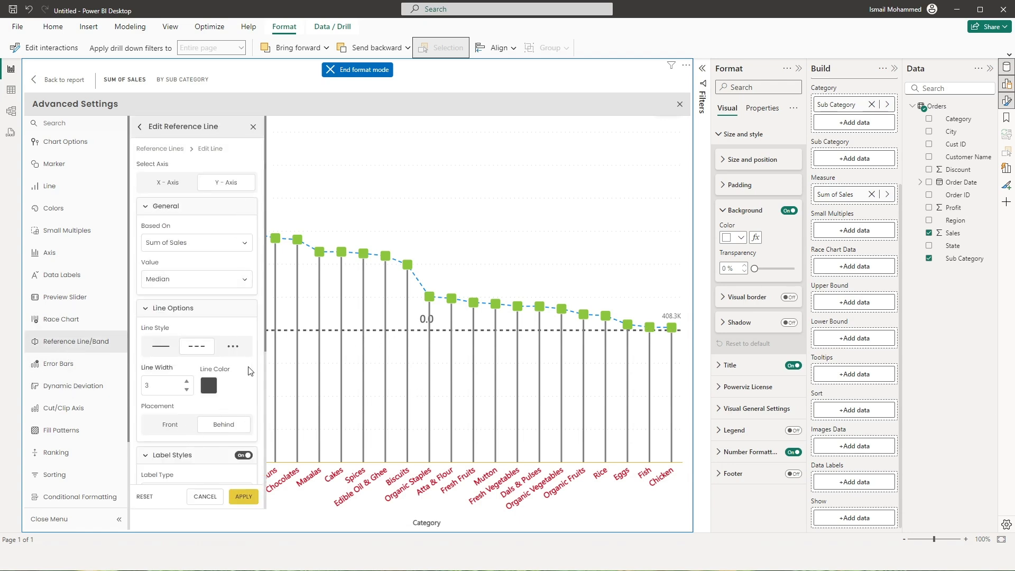
pyautogui.moveTo(264, 341); pyautogui.dragTo(265, 492)
pyautogui.click(193, 236)
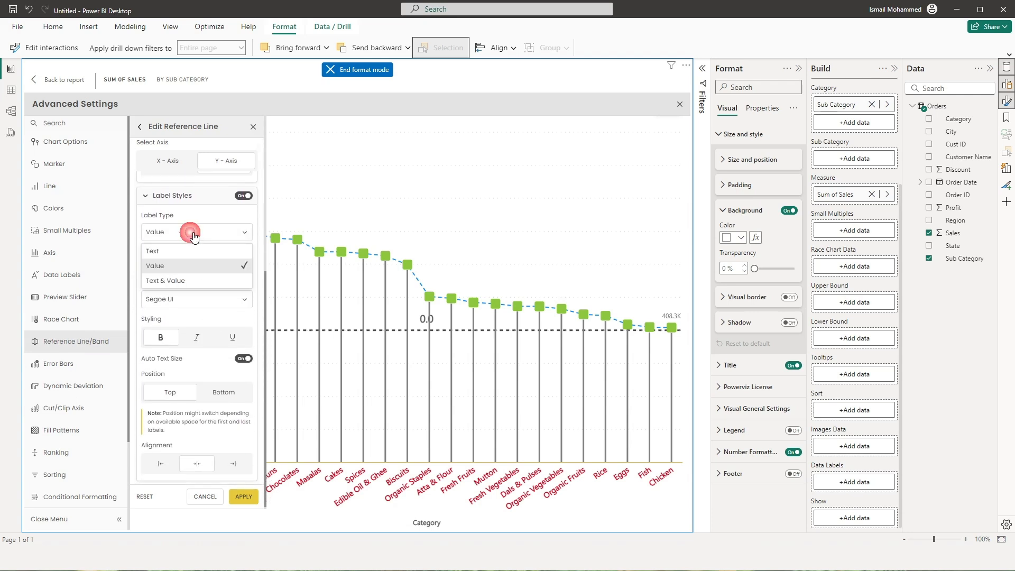
pyautogui.click(170, 281)
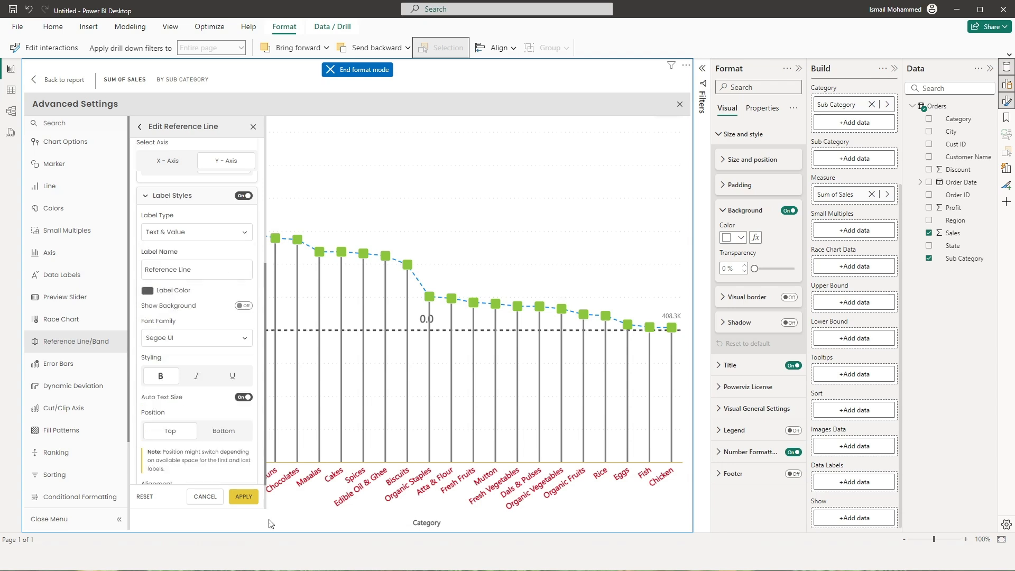
pyautogui.click(244, 496)
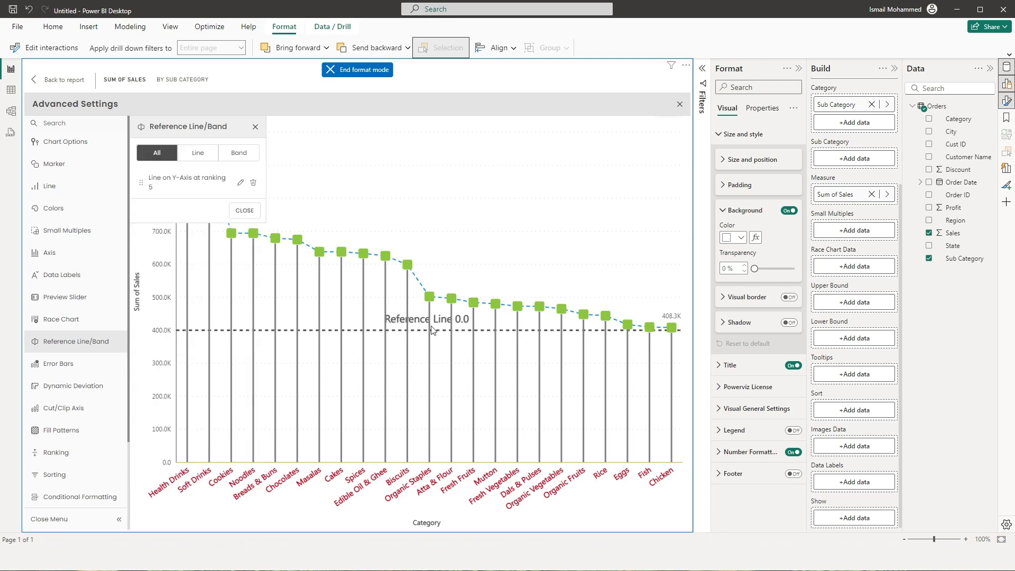
# Align the reference line's label to the left, keeping the label name Reference Line, and apply it
pyautogui.click(240, 183)
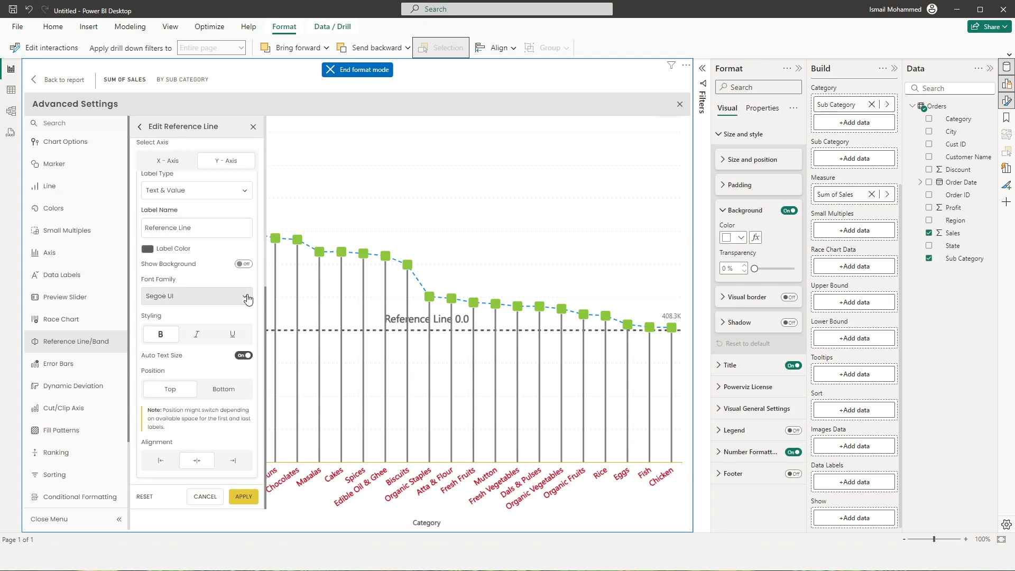
pyautogui.moveTo(213, 233); pyautogui.dragTo(128, 235)
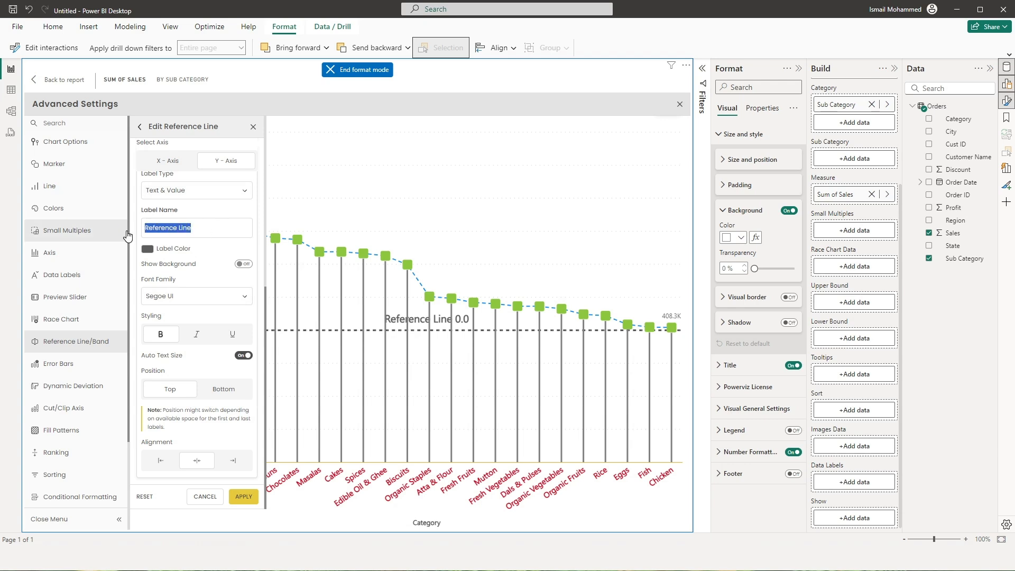
pyautogui.moveTo(206, 231); pyautogui.dragTo(145, 232)
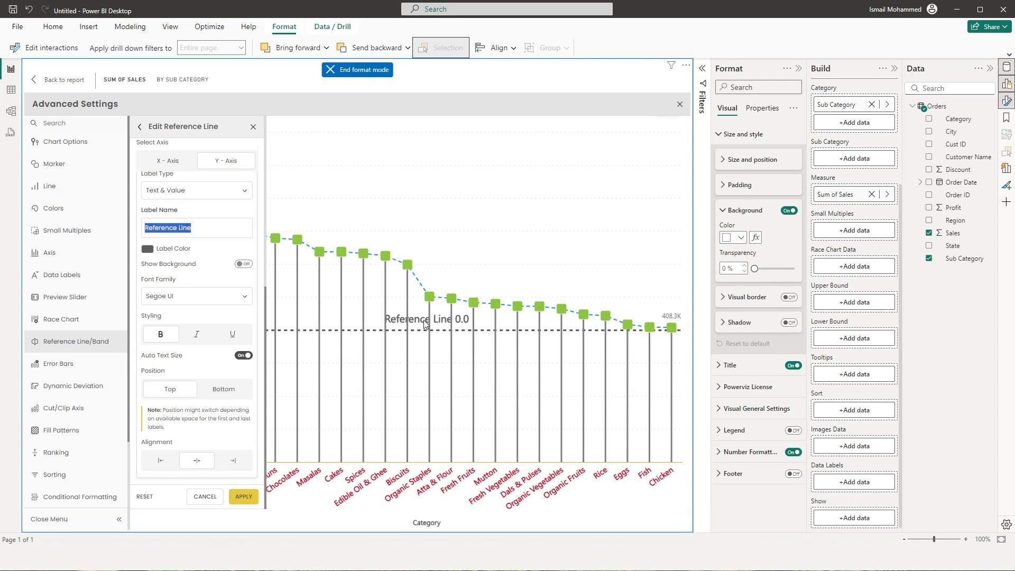
pyautogui.click(161, 460)
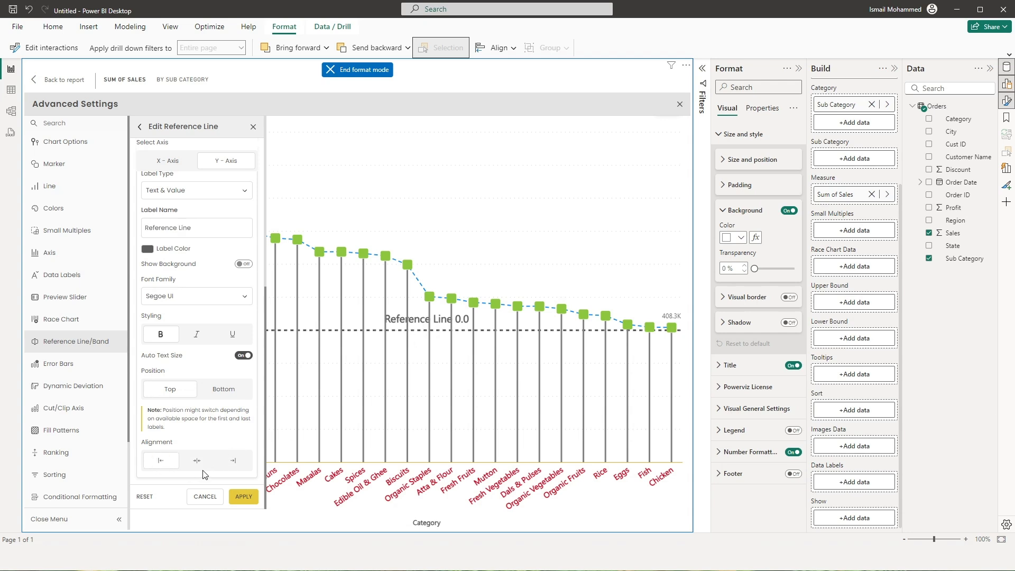
pyautogui.click(245, 500)
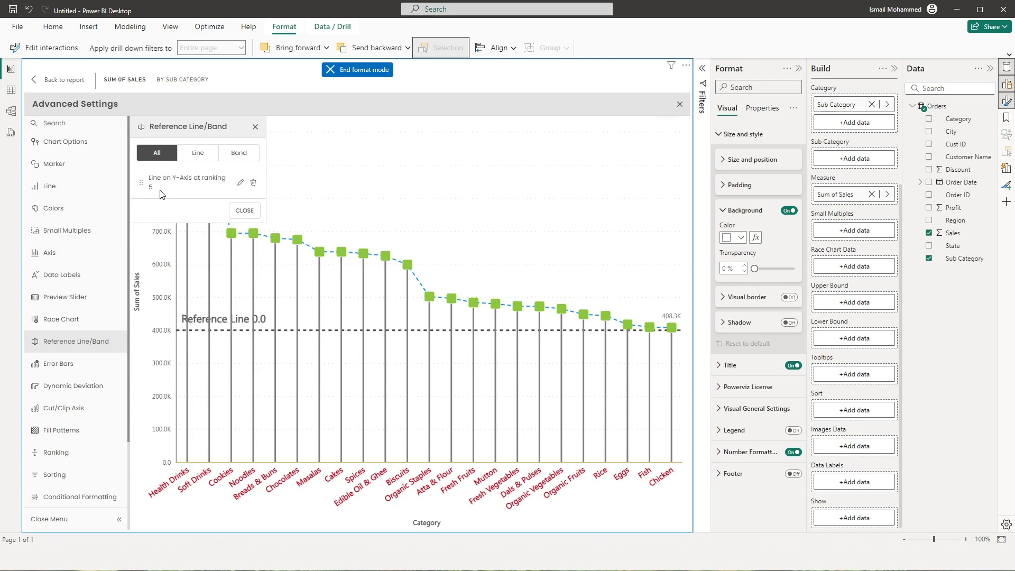
# Add a new reference band on the X-Axis based on Sub Category, with the Value type
pyautogui.click(243, 157)
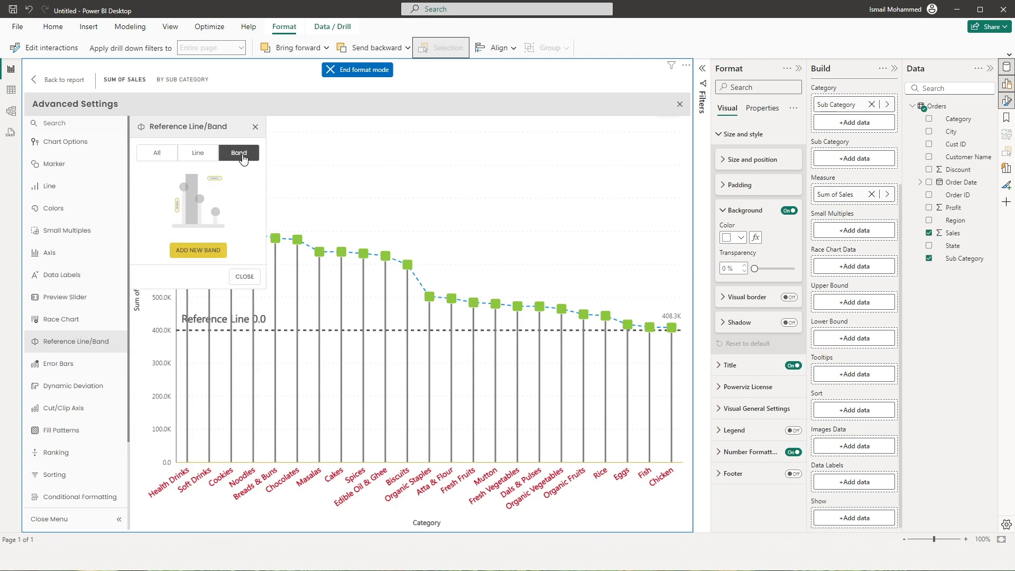
pyautogui.click(204, 252)
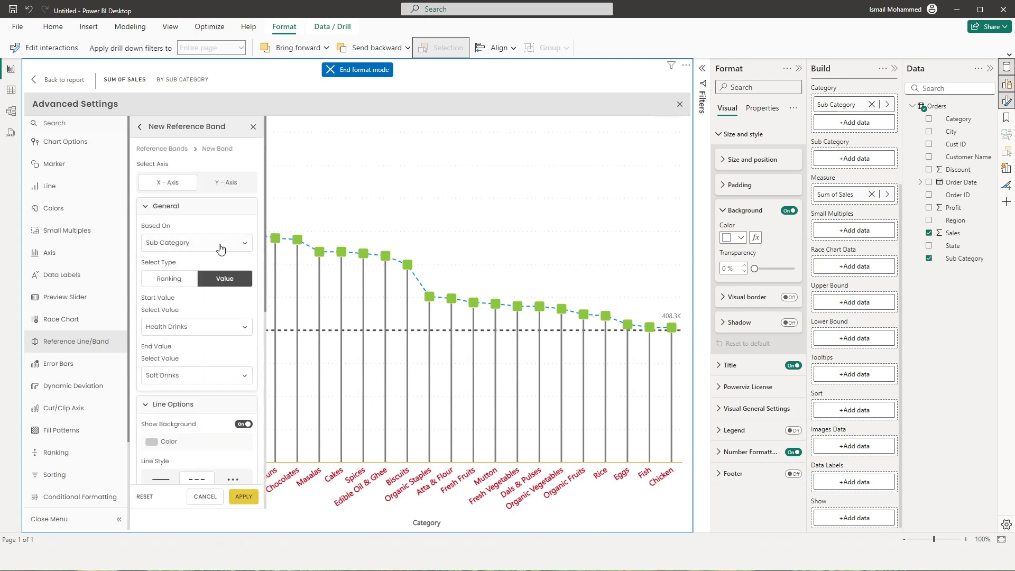
pyautogui.click(194, 247)
pyautogui.click(188, 257)
pyautogui.click(187, 244)
pyautogui.click(190, 261)
pyautogui.click(171, 286)
pyautogui.click(219, 282)
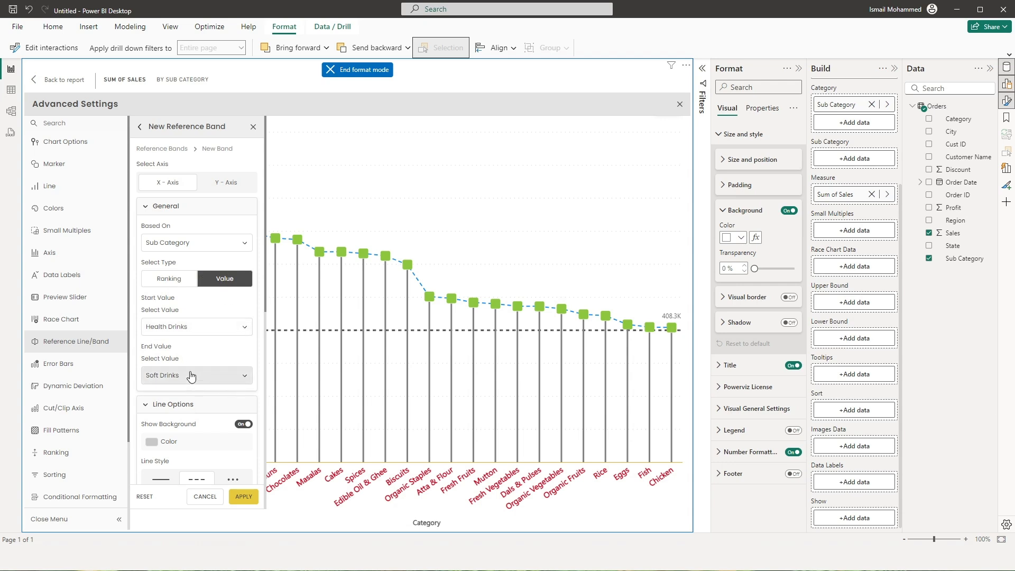
# Set the reference band's start value to Fresh Fruits and end value to Rice, and apply it
pyautogui.click(191, 328)
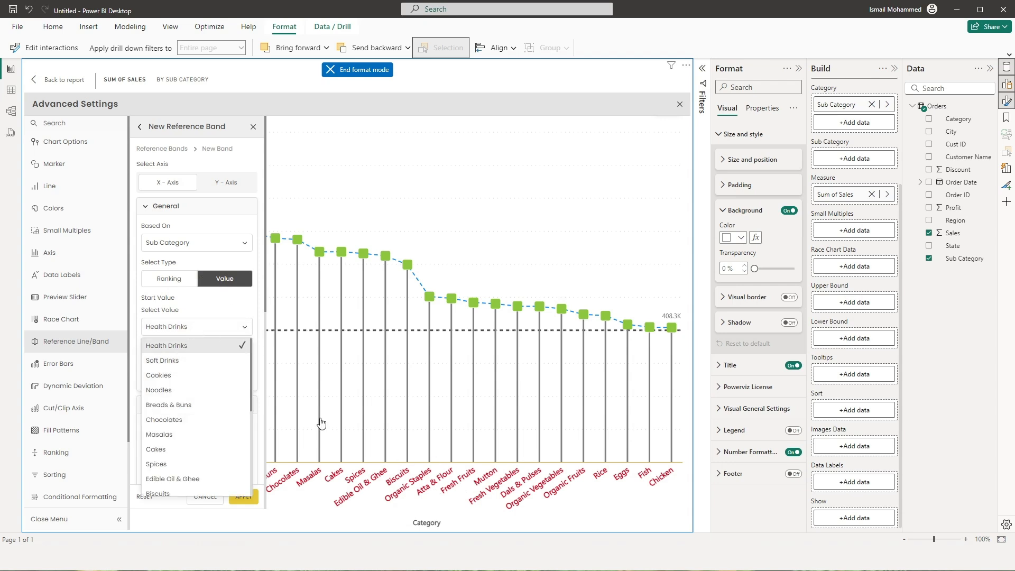
pyautogui.scroll(-5, 232, 402)
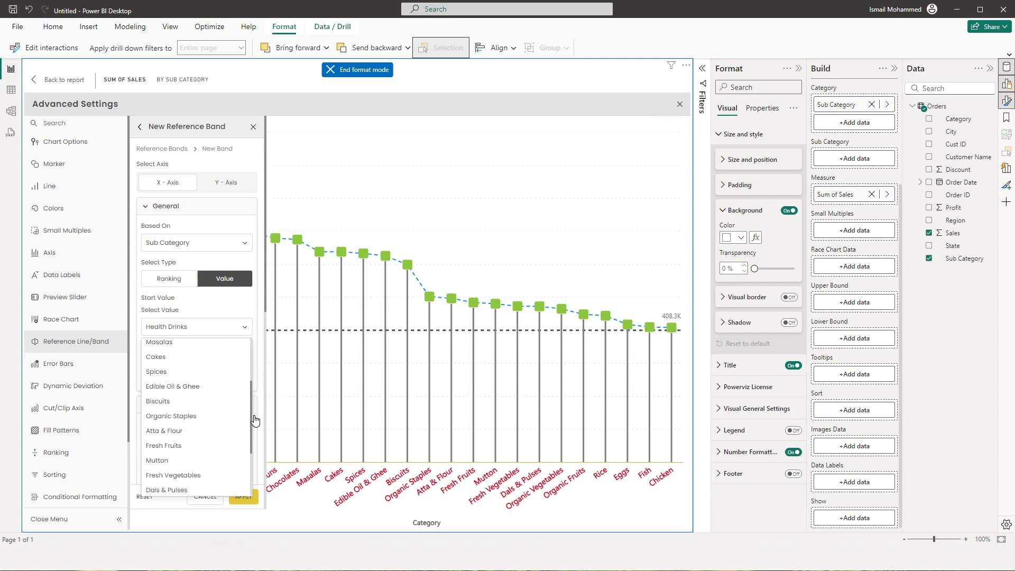
pyautogui.click(225, 424)
pyautogui.click(189, 376)
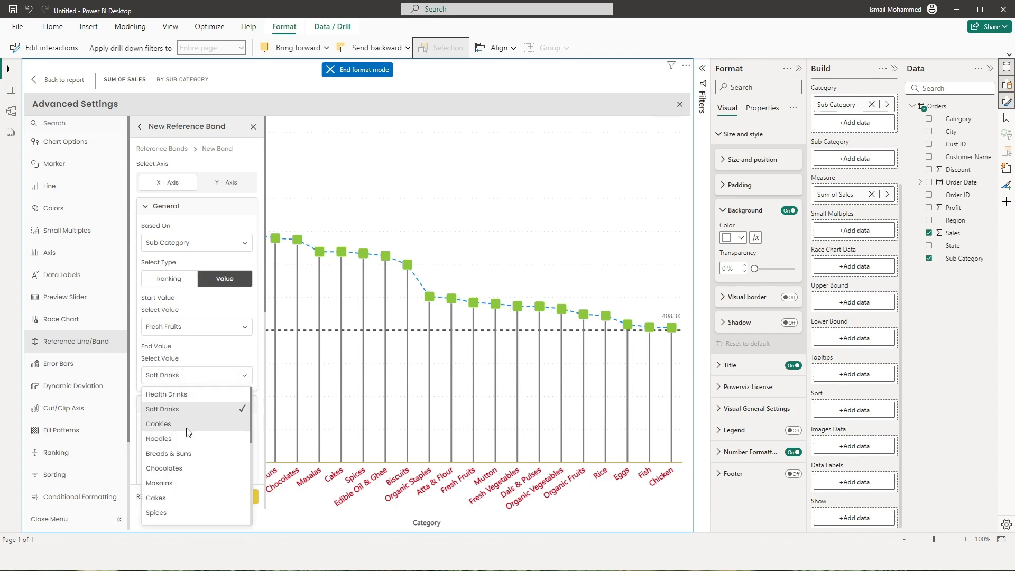
pyautogui.moveTo(251, 419); pyautogui.dragTo(254, 505)
pyautogui.click(182, 474)
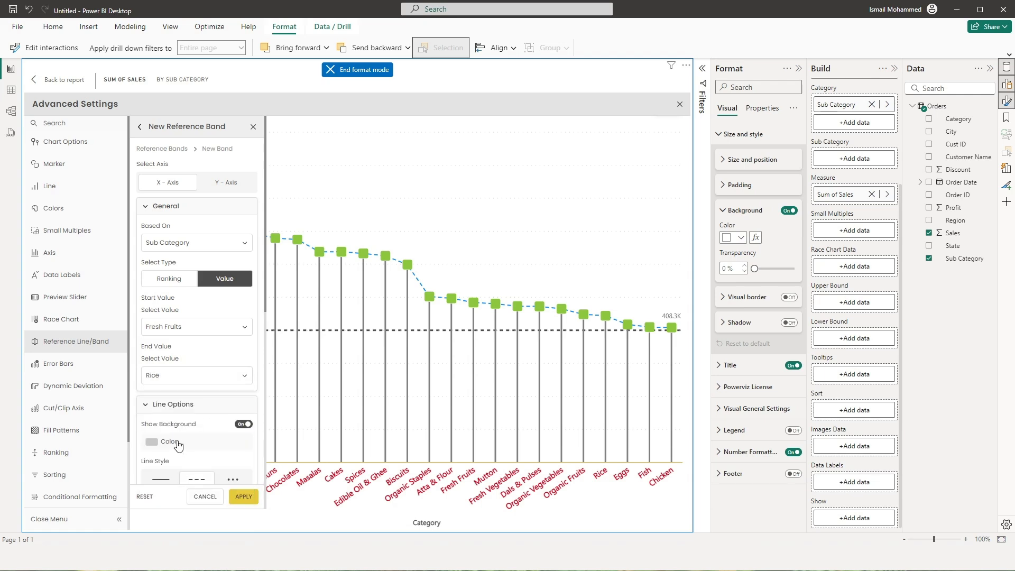
pyautogui.scroll(-4, 185, 265)
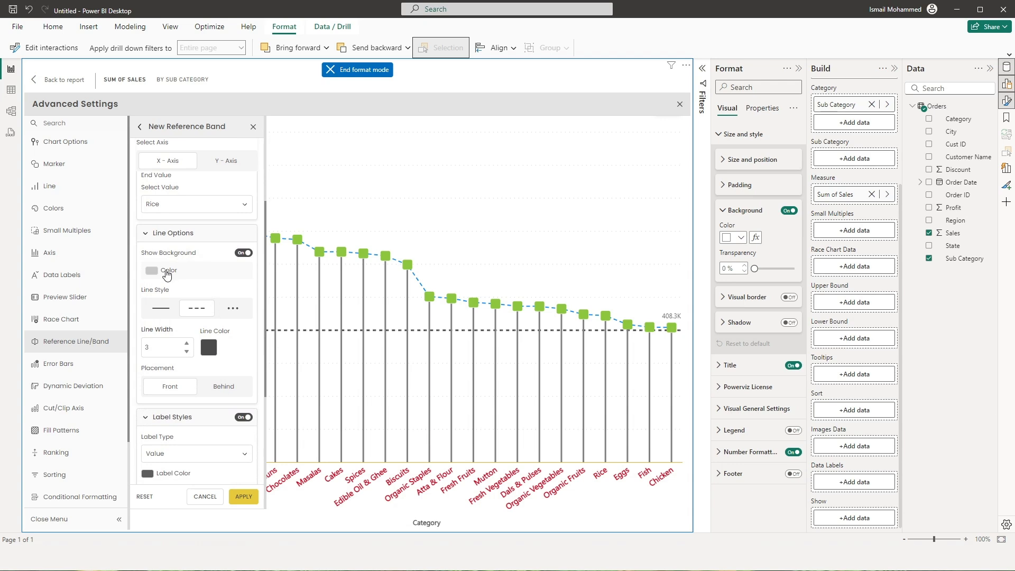
pyautogui.click(243, 498)
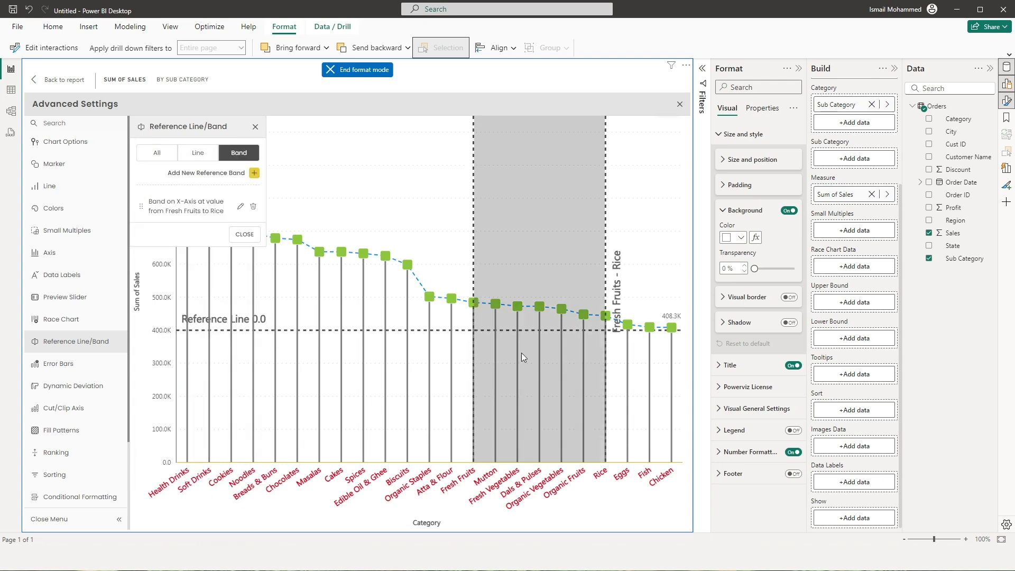
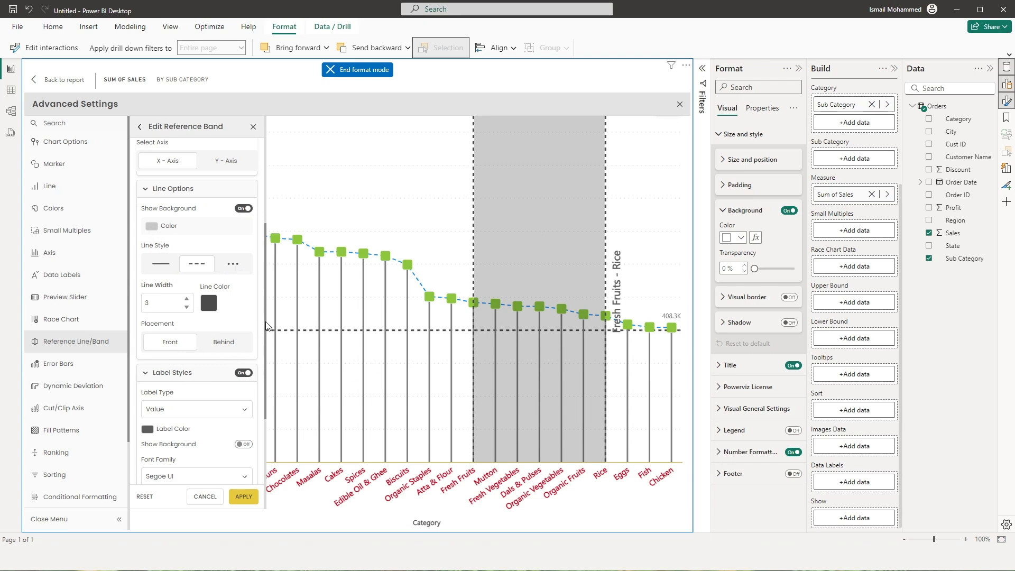
# Leave the reference band settings and enable error bars with their position set to Both
pyautogui.moveTo(265, 331); pyautogui.dragTo(260, 438)
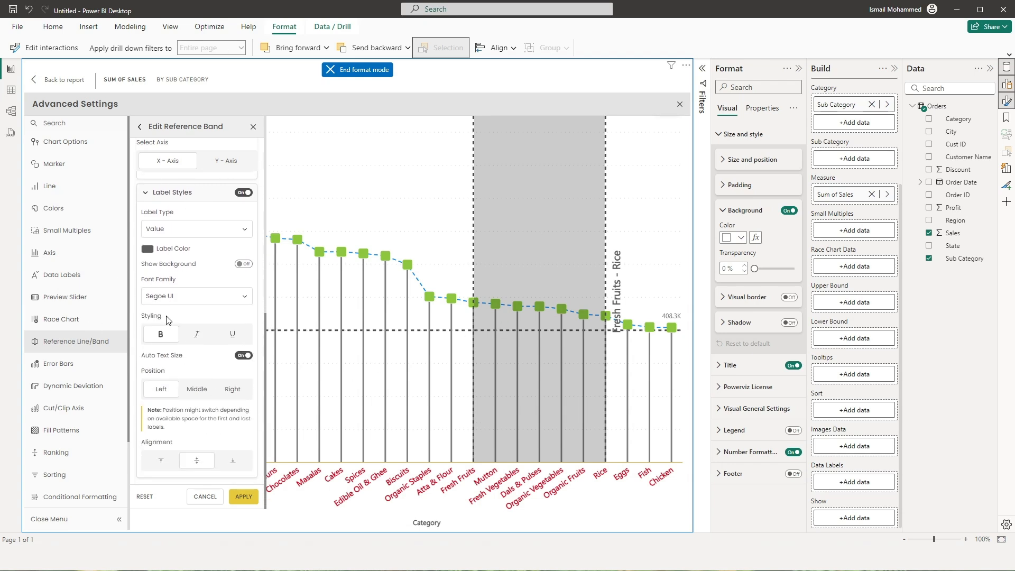
pyautogui.click(81, 348)
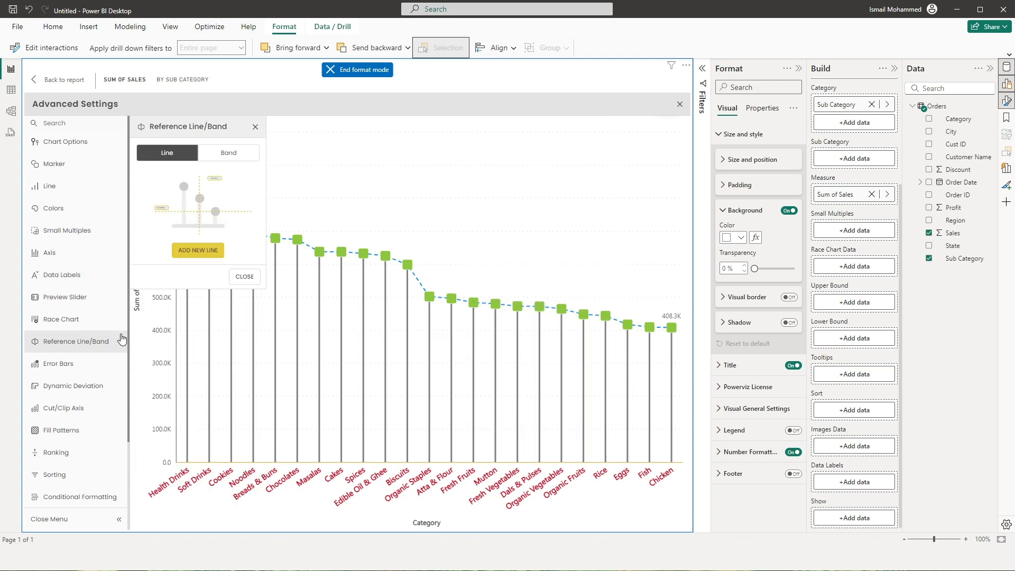
pyautogui.click(77, 362)
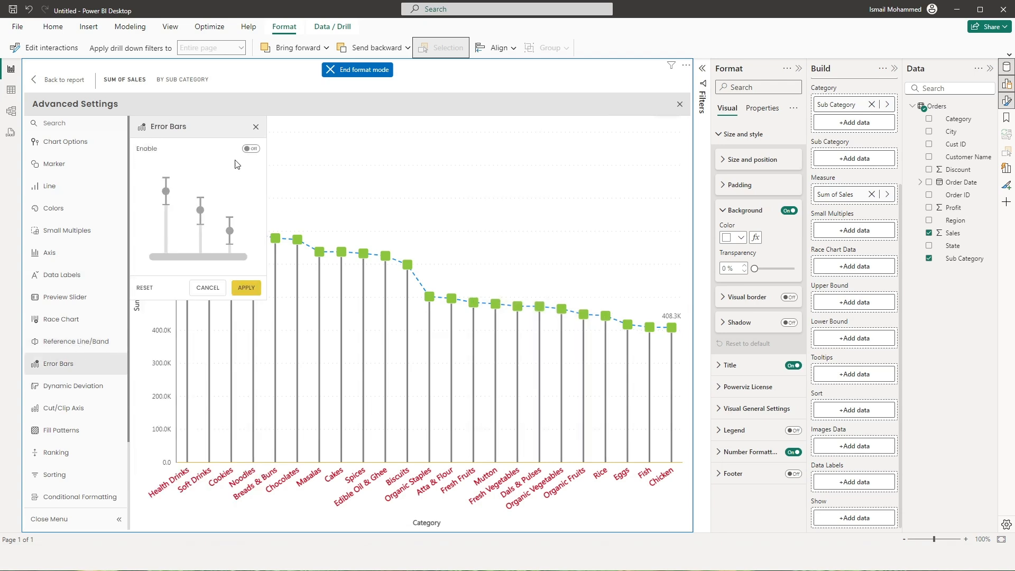
pyautogui.click(251, 149)
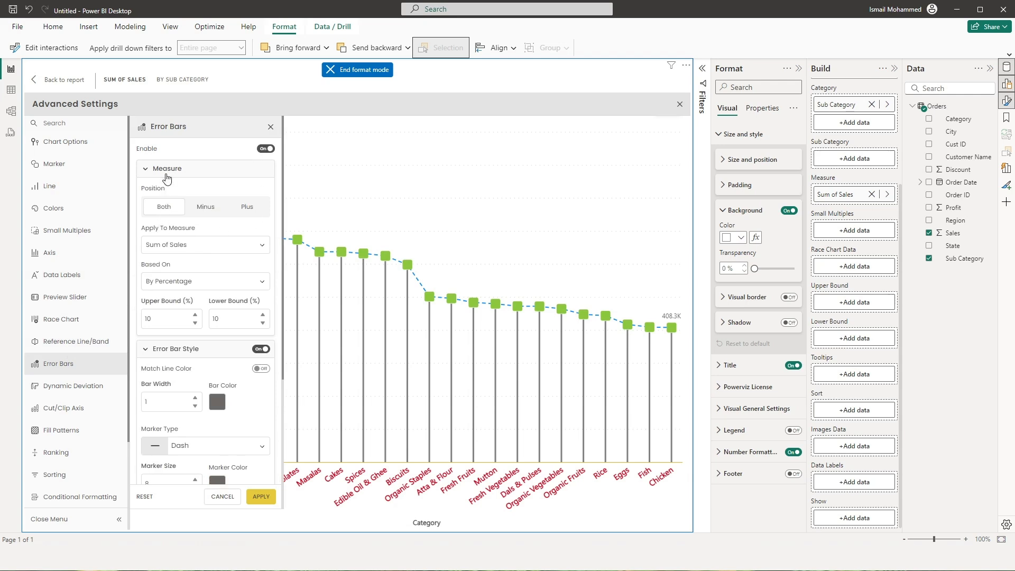
pyautogui.click(210, 216)
pyautogui.click(249, 216)
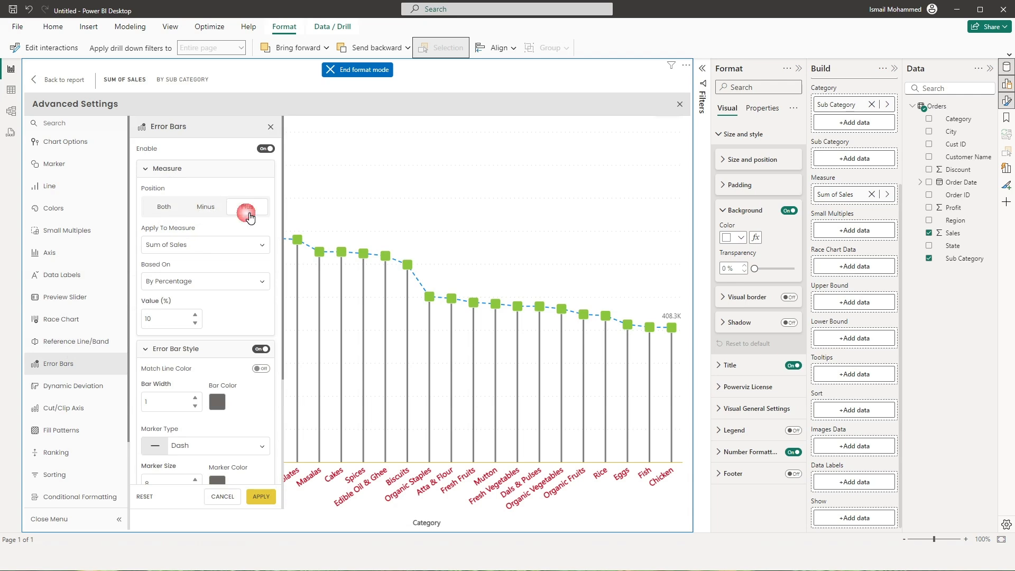
pyautogui.click(164, 210)
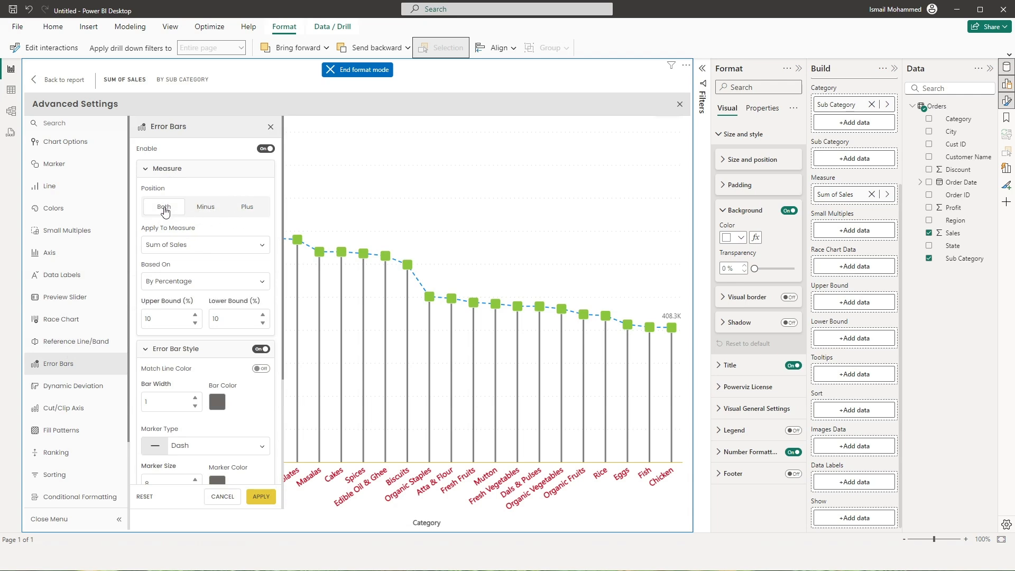
# Base the Sum of Sales error bars on percentage, with a 5% upper bound and a 10% lower bound
pyautogui.click(192, 244)
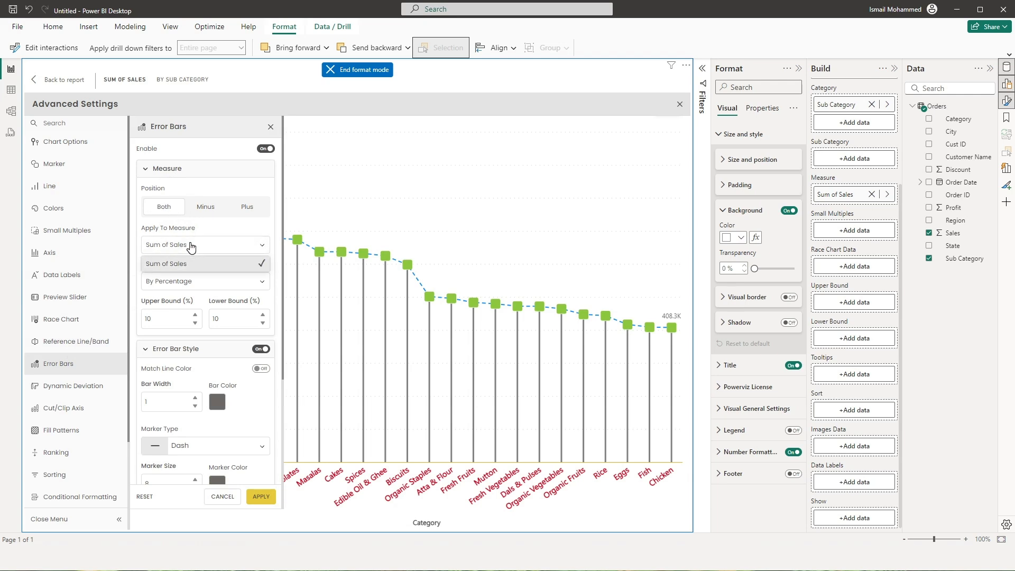
pyautogui.click(167, 268)
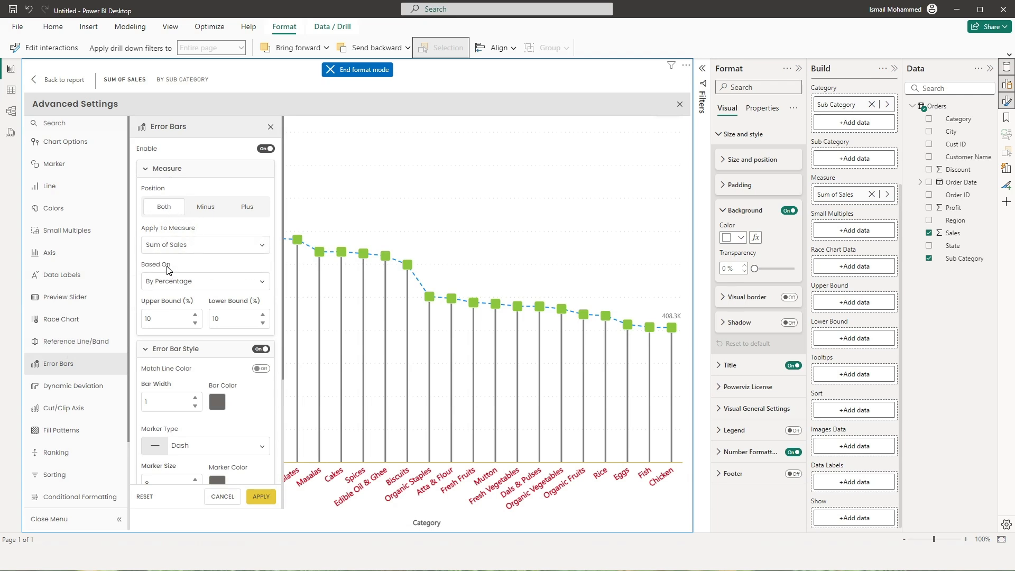
pyautogui.click(186, 281)
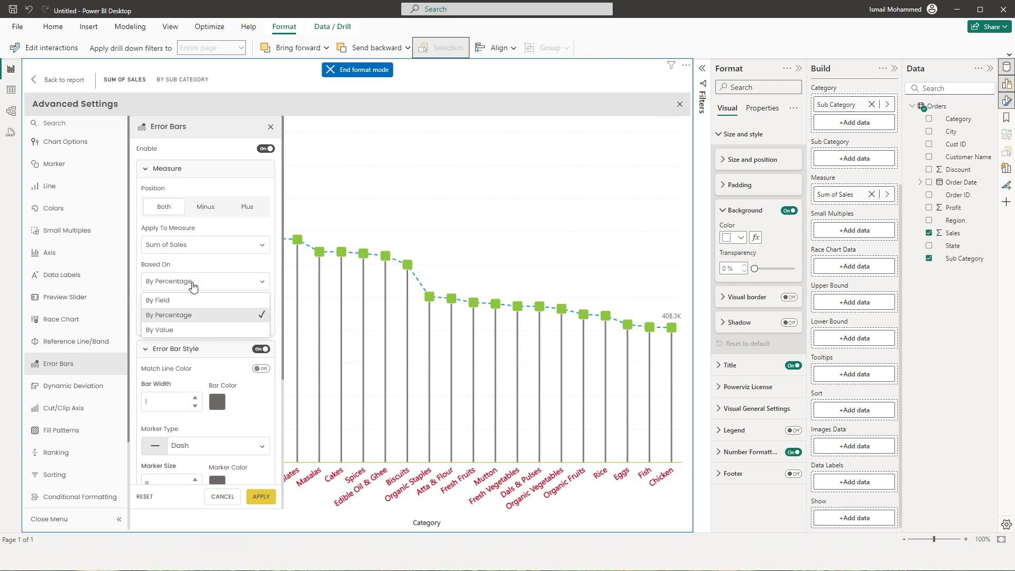
pyautogui.click(188, 319)
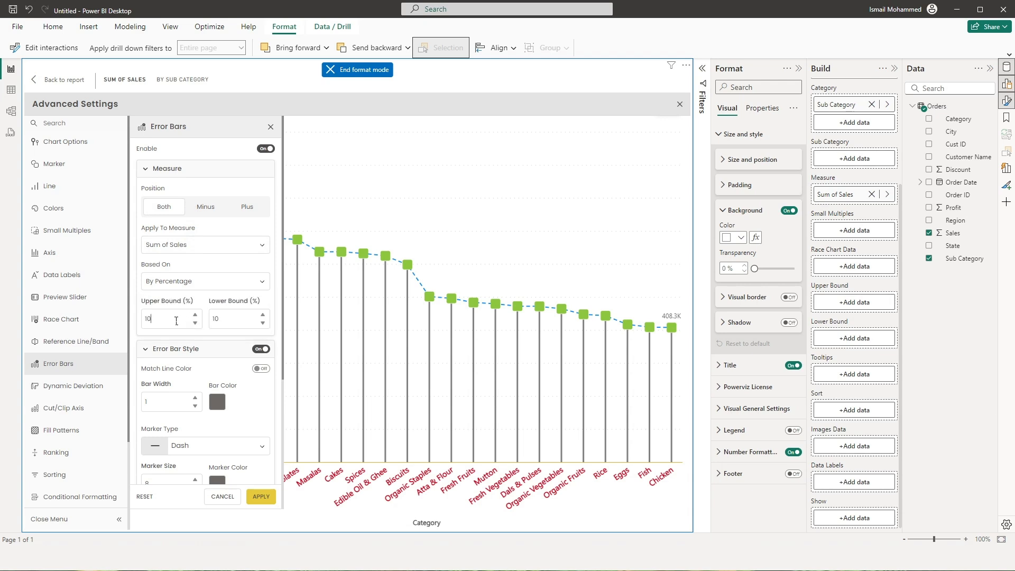
pyautogui.write('5')
pyautogui.doubleClick(231, 324)
# Keep the Dash marker type for the error bars, set their border color to red, and apply the settings
pyautogui.scroll(-3, 283, 276)
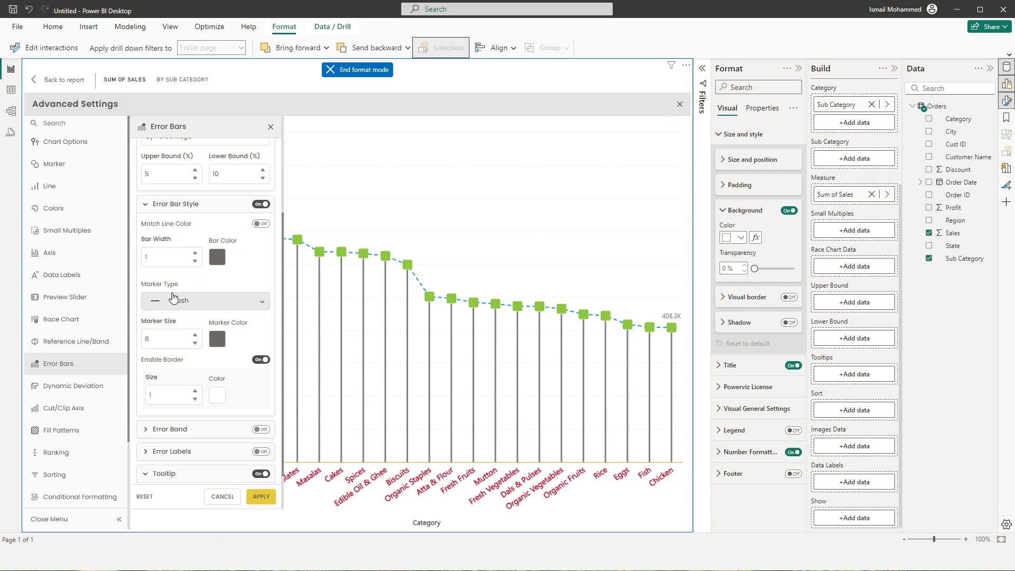
pyautogui.click(192, 307)
pyautogui.click(193, 305)
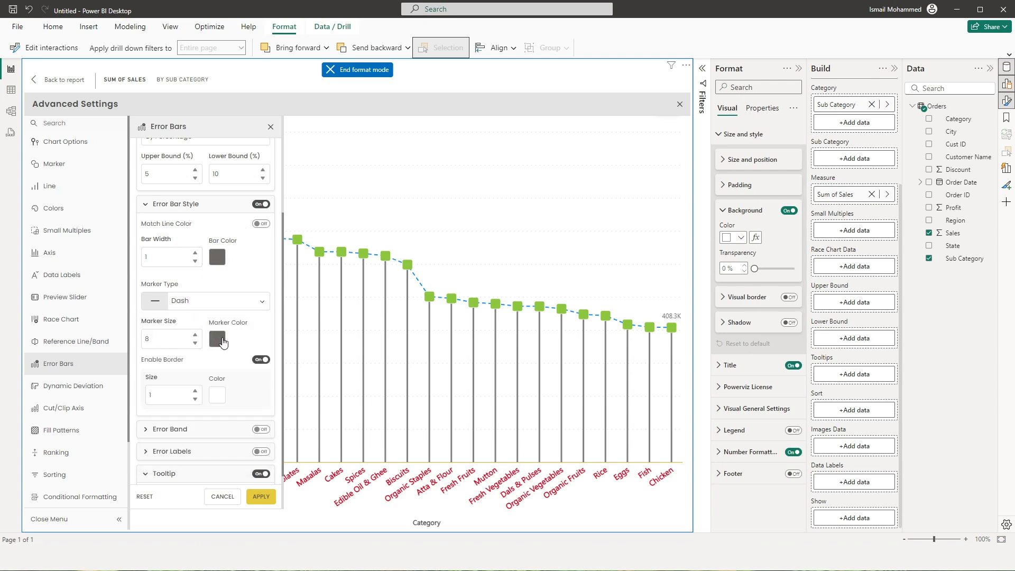
pyautogui.click(218, 396)
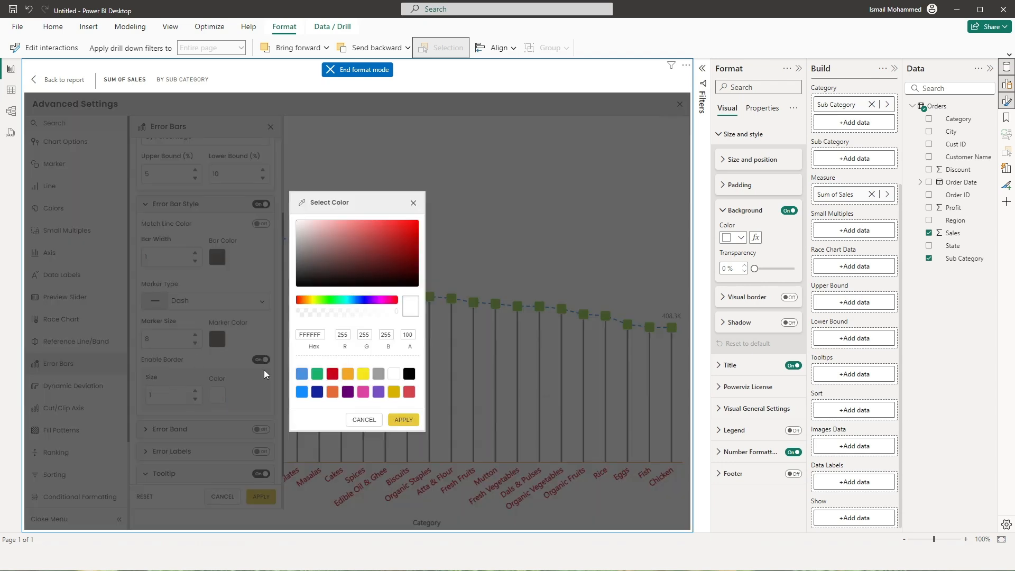
pyautogui.click(332, 374)
pyautogui.click(403, 420)
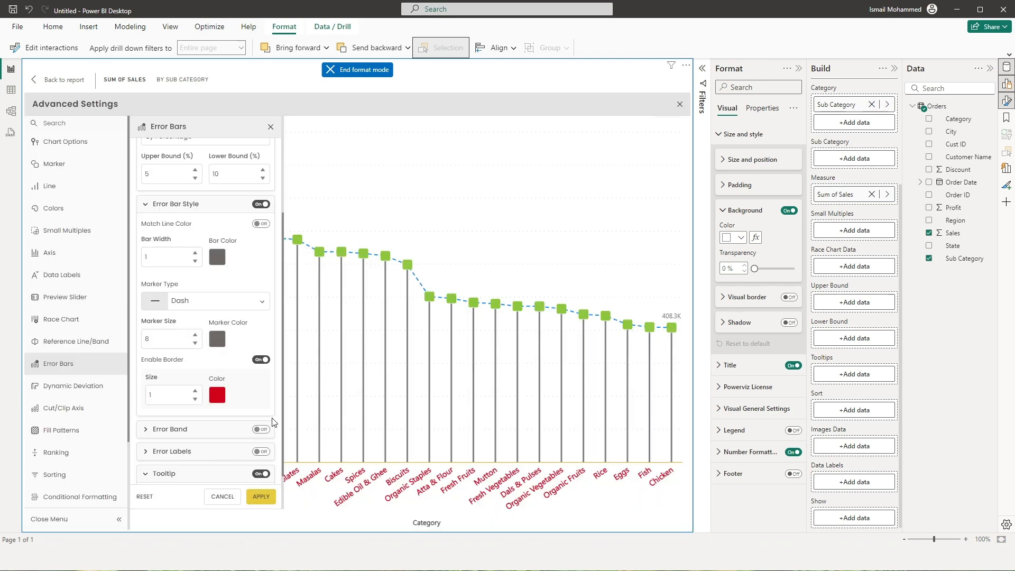
pyautogui.click(261, 496)
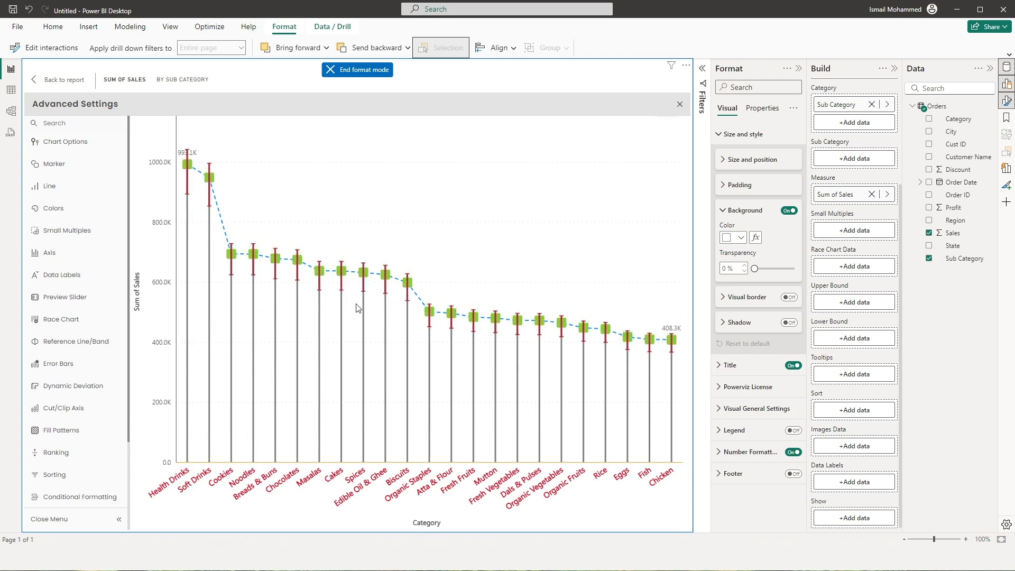
# Change the error bars' border color to orange (F5A623) and apply it
pyautogui.click(72, 365)
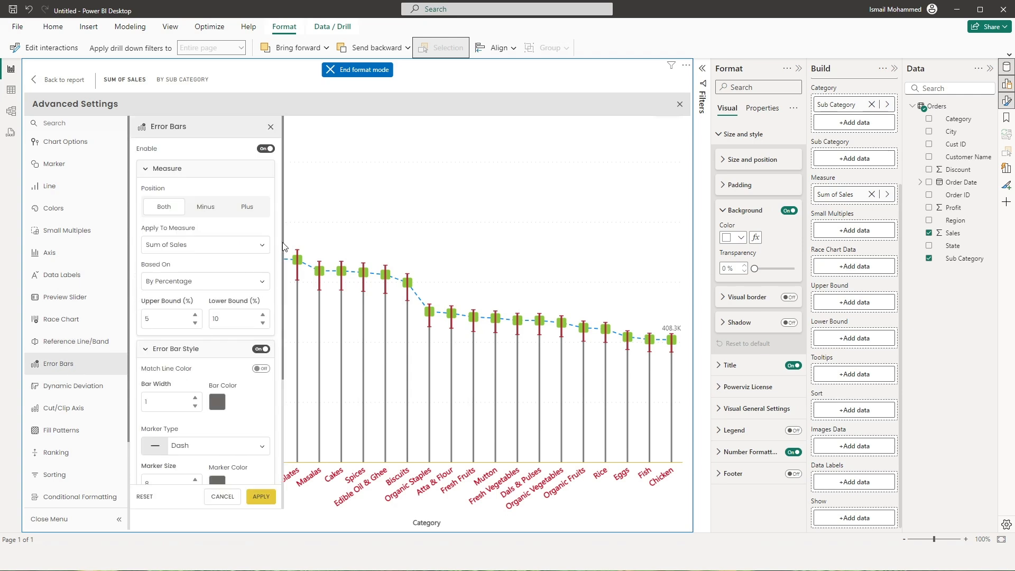
pyautogui.scroll(-4, 278, 373)
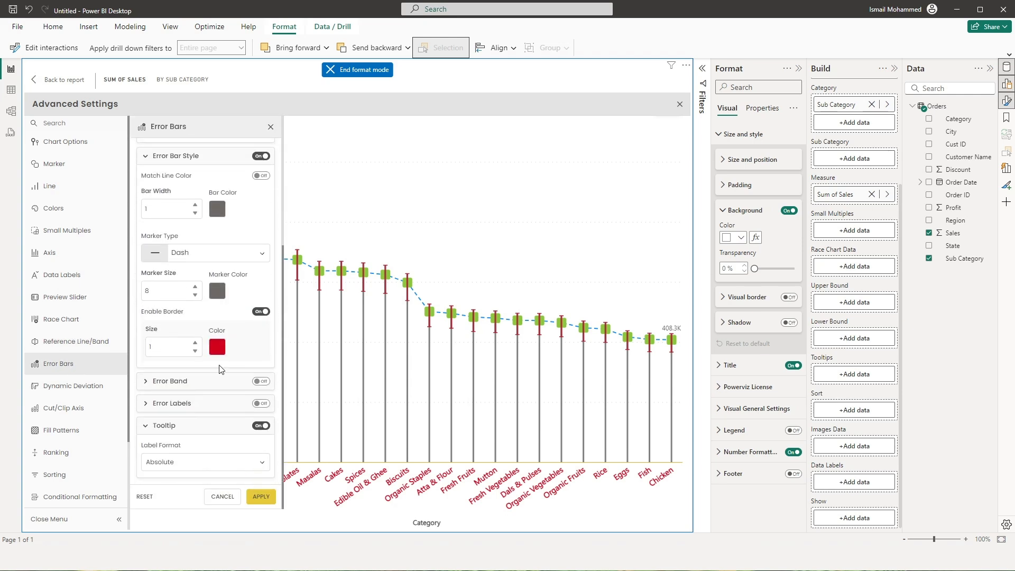
pyautogui.click(217, 348)
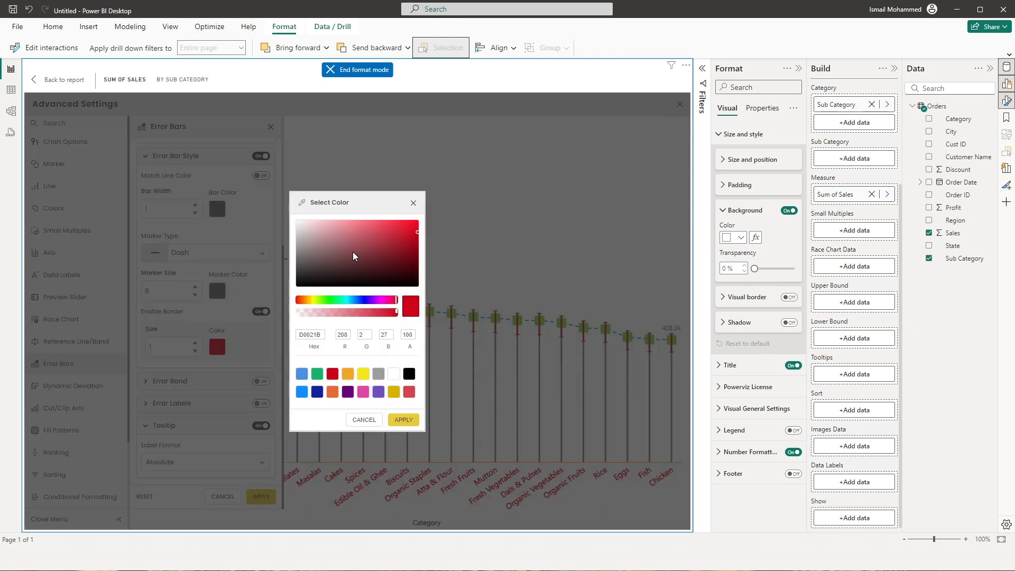
pyautogui.click(364, 235)
pyautogui.click(348, 374)
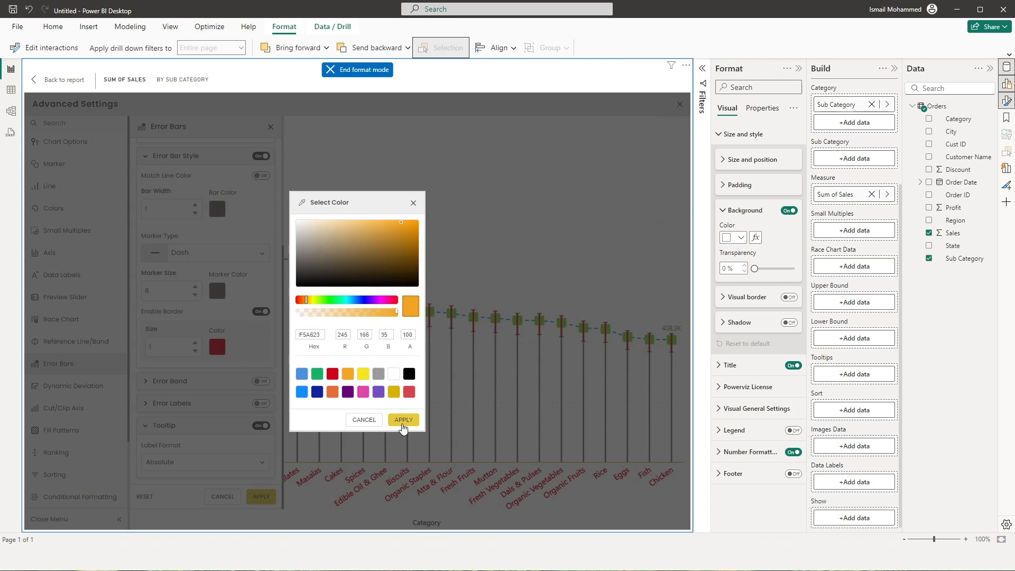
pyautogui.click(402, 419)
pyautogui.click(260, 496)
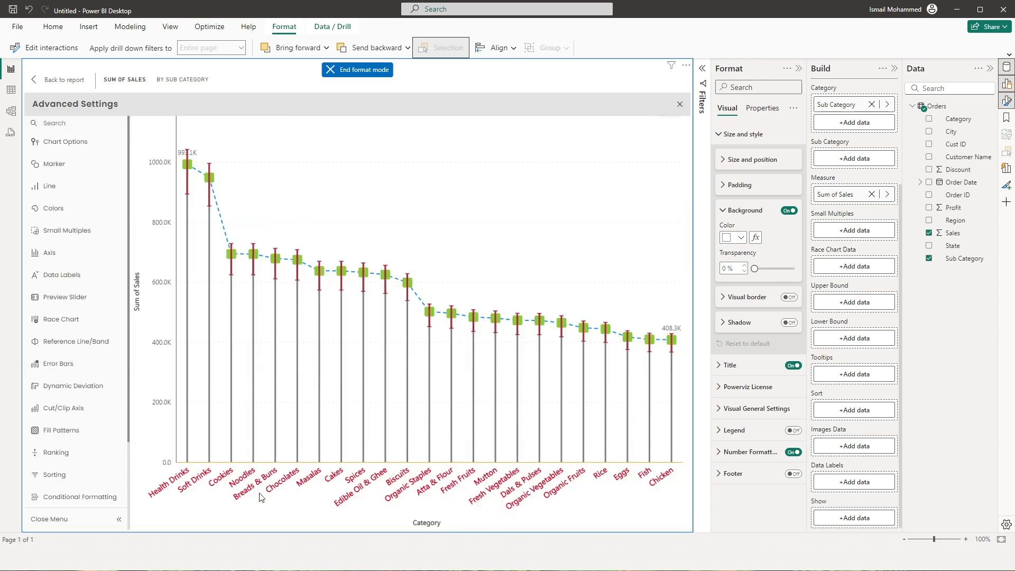
# Enable the error band with the Fill type and apply it to the chart
pyautogui.click(62, 365)
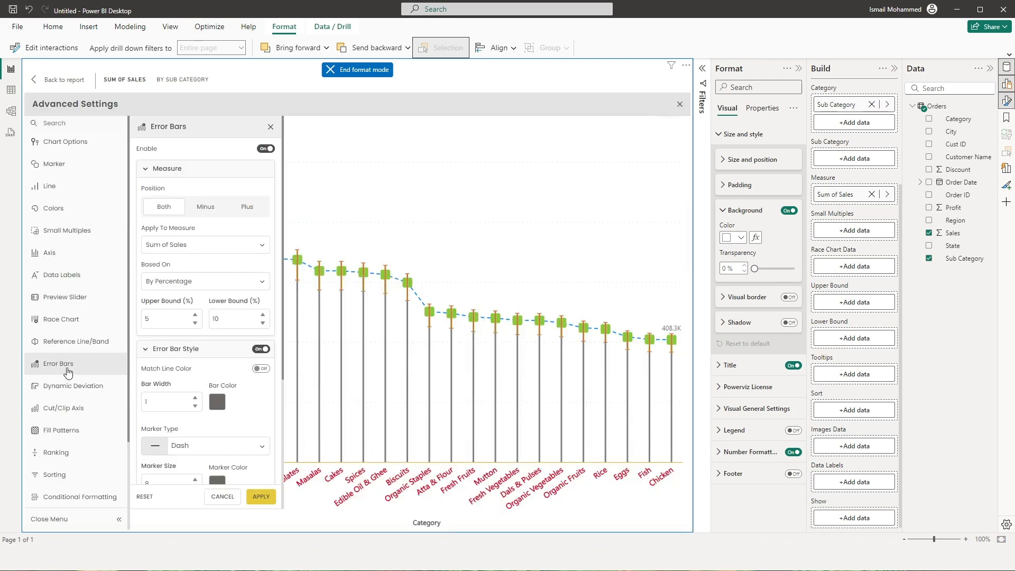
pyautogui.moveTo(284, 249); pyautogui.dragTo(290, 347)
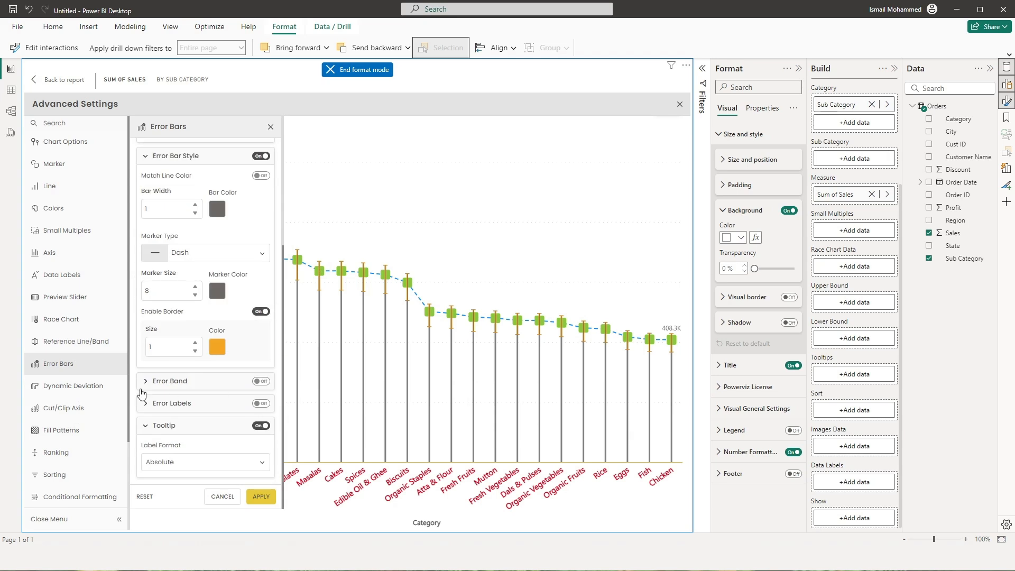
pyautogui.click(259, 382)
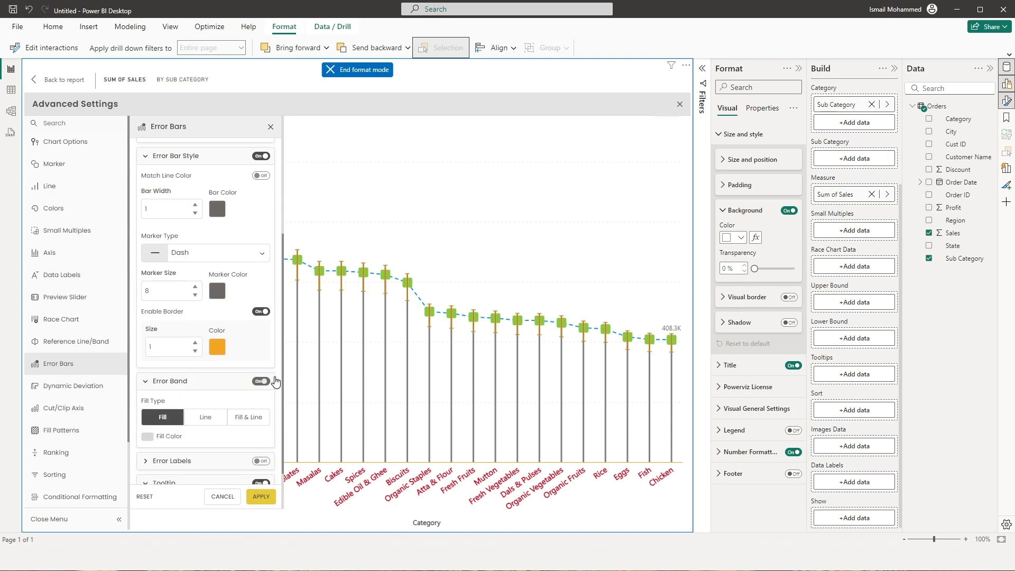
pyautogui.scroll(-1, 284, 364)
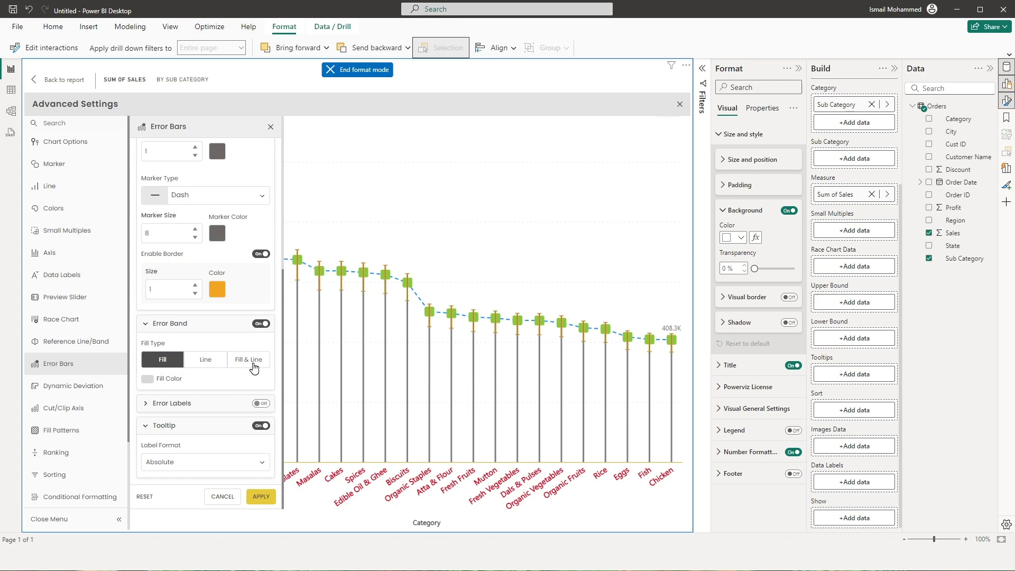
pyautogui.click(259, 498)
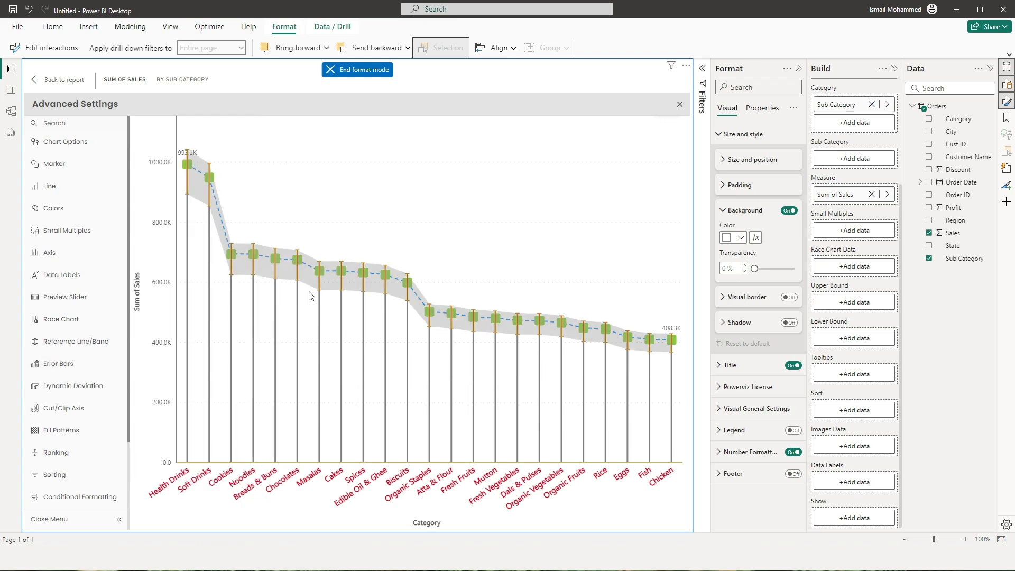
# Set the error band's fill type to Line and apply it
pyautogui.click(55, 364)
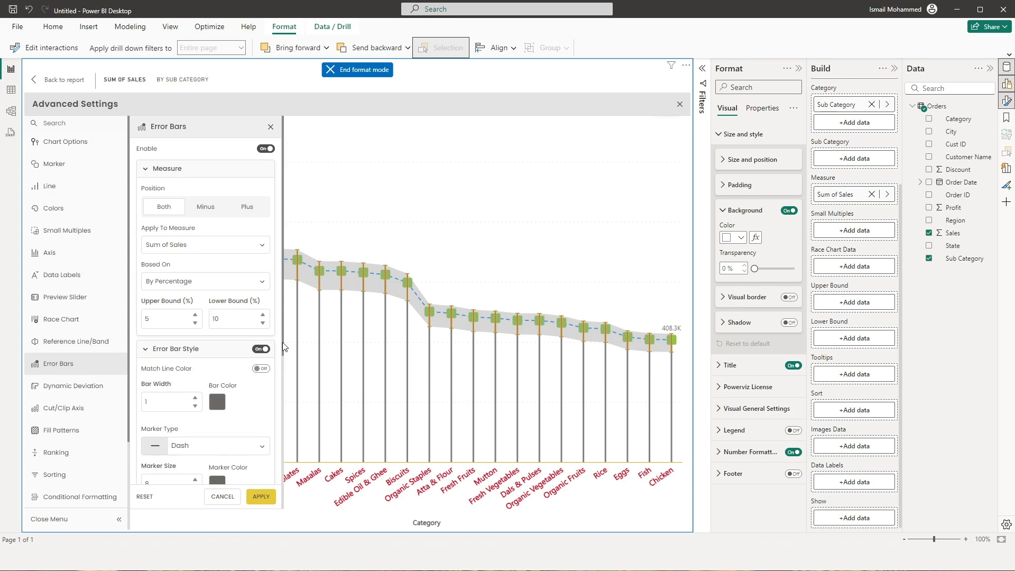
pyautogui.scroll(-5, 284, 323)
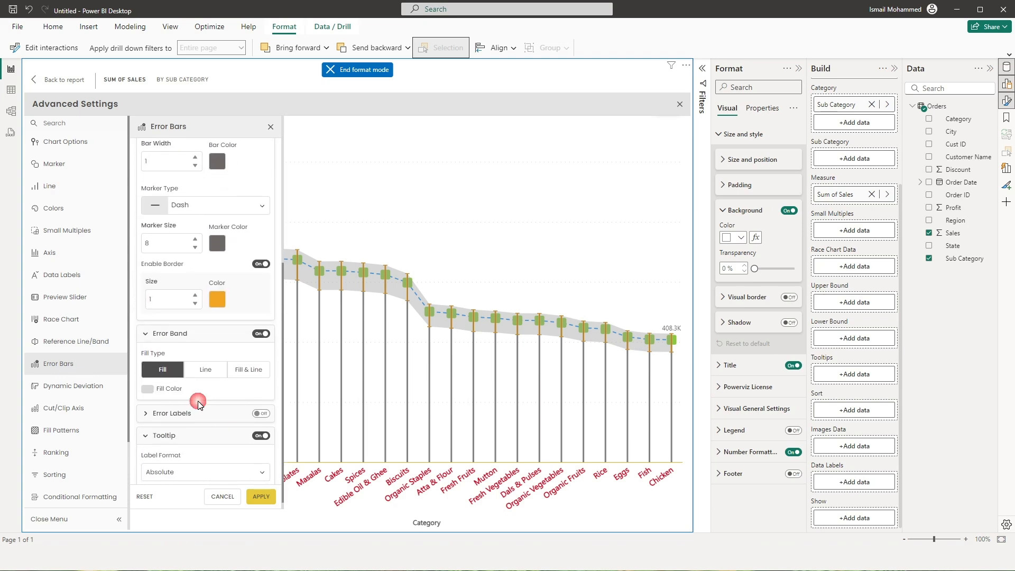
pyautogui.click(208, 375)
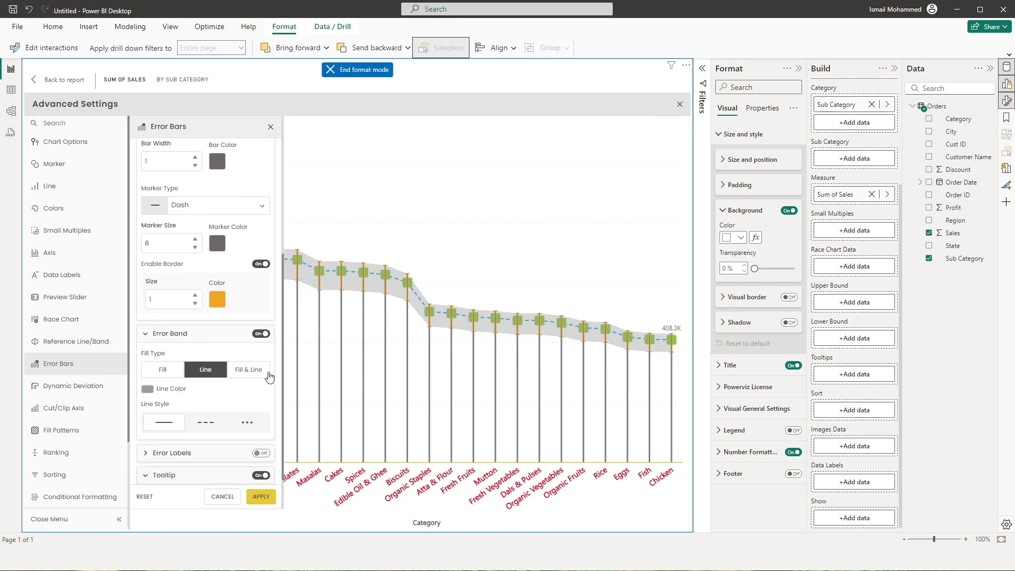
pyautogui.click(269, 500)
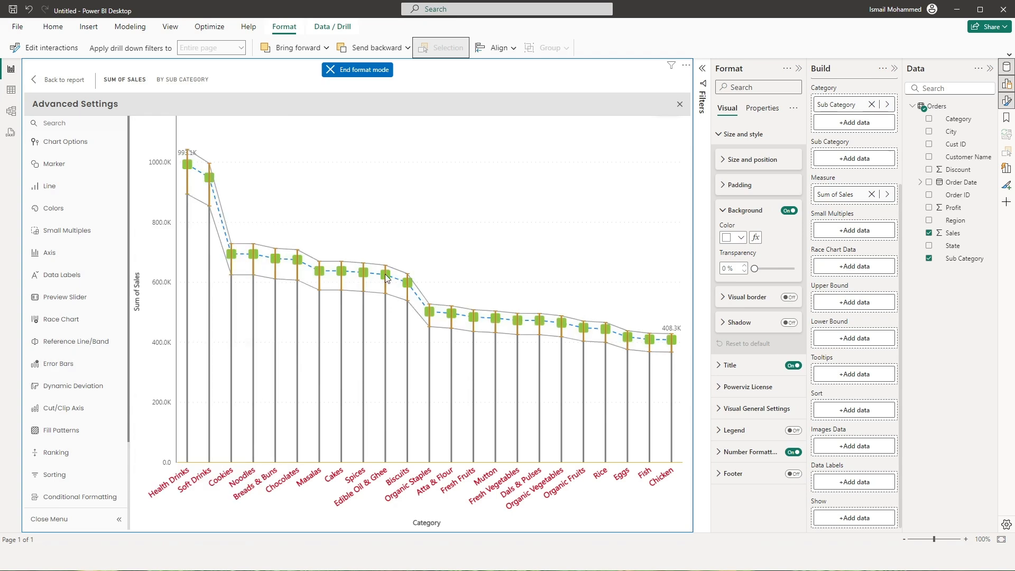
# Turn on error labels with the Absolute label format and apply them
pyautogui.click(107, 366)
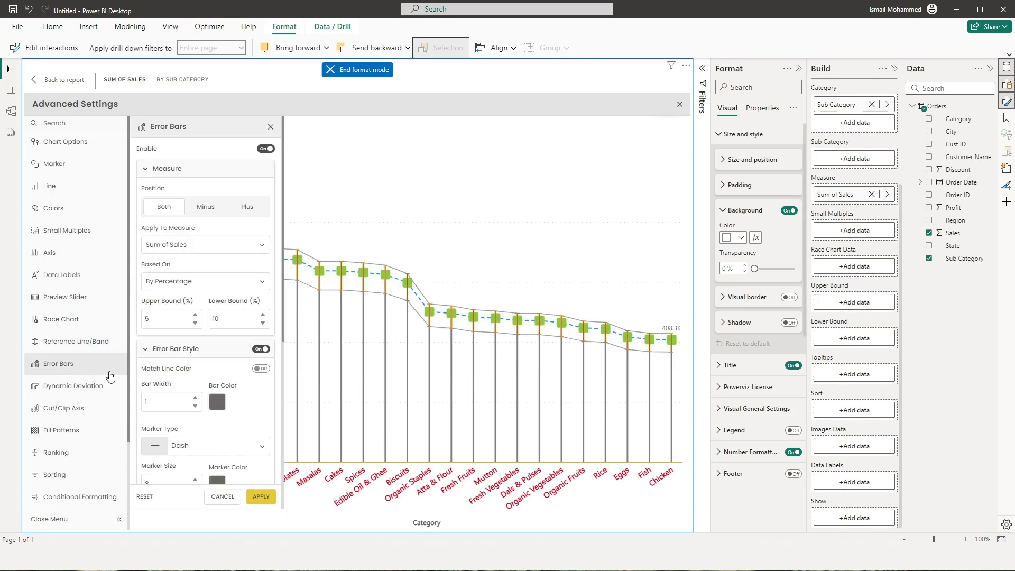
pyautogui.scroll(-5, 267, 214)
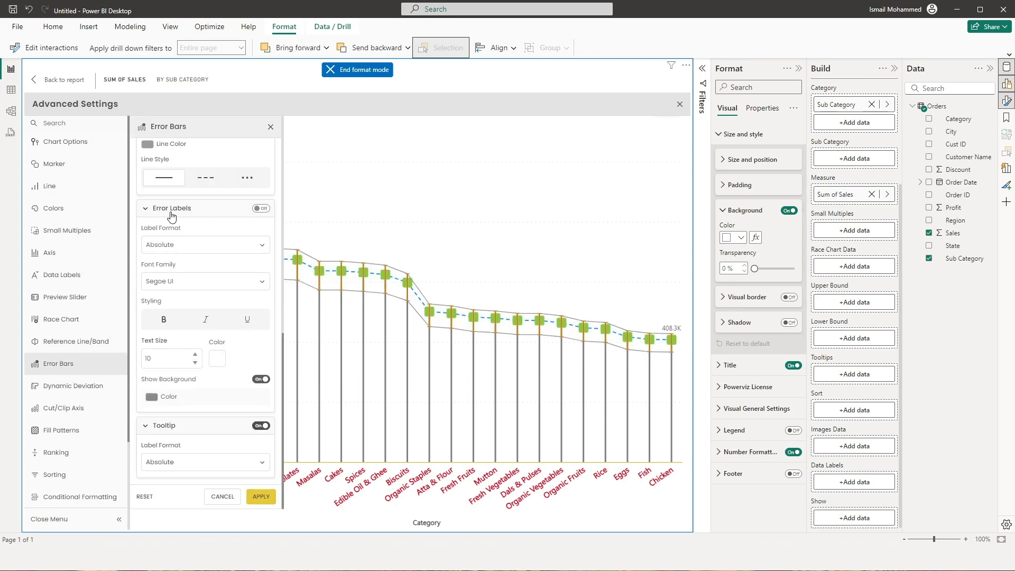
pyautogui.click(263, 209)
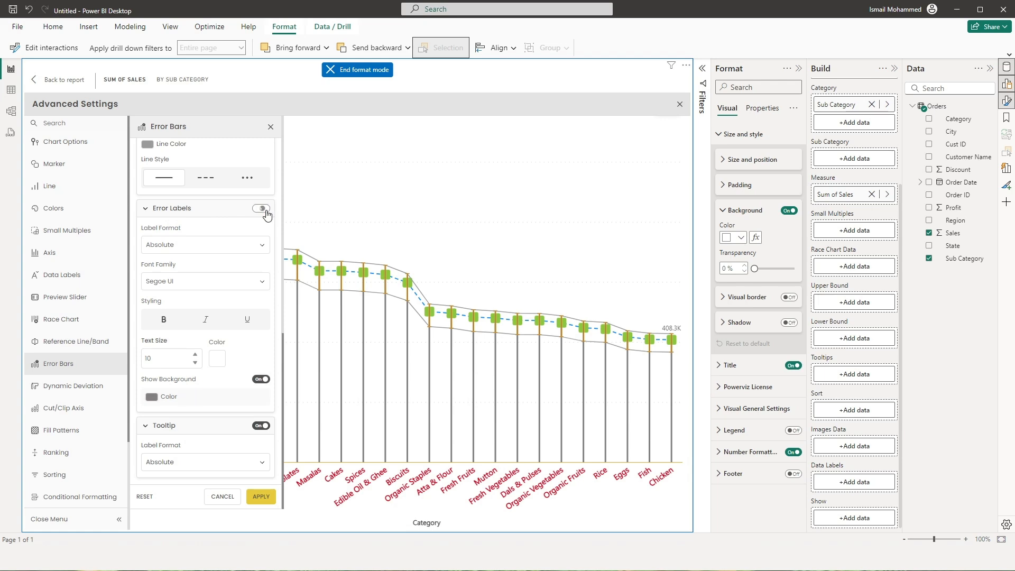
pyautogui.click(200, 248)
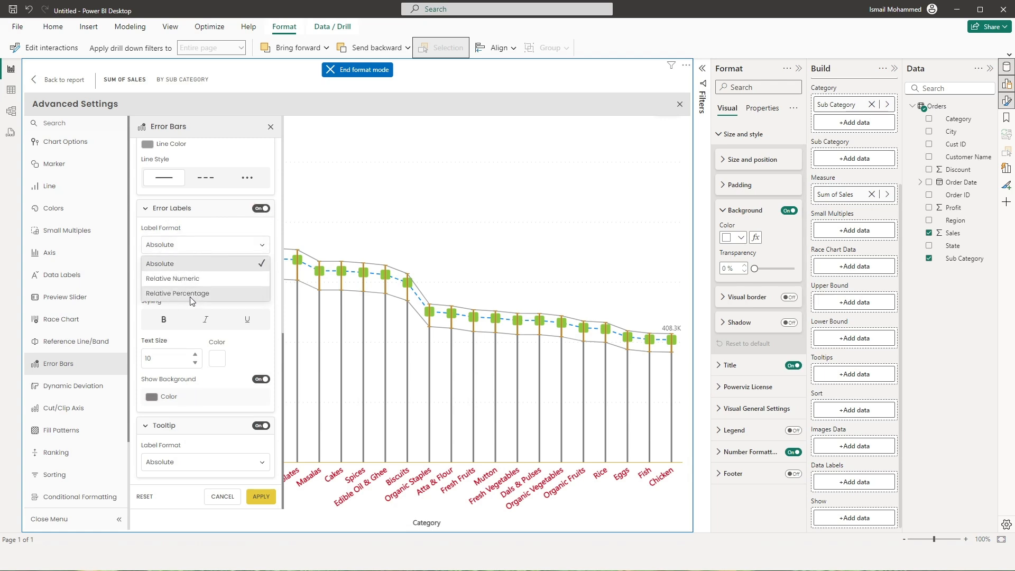
pyautogui.click(173, 267)
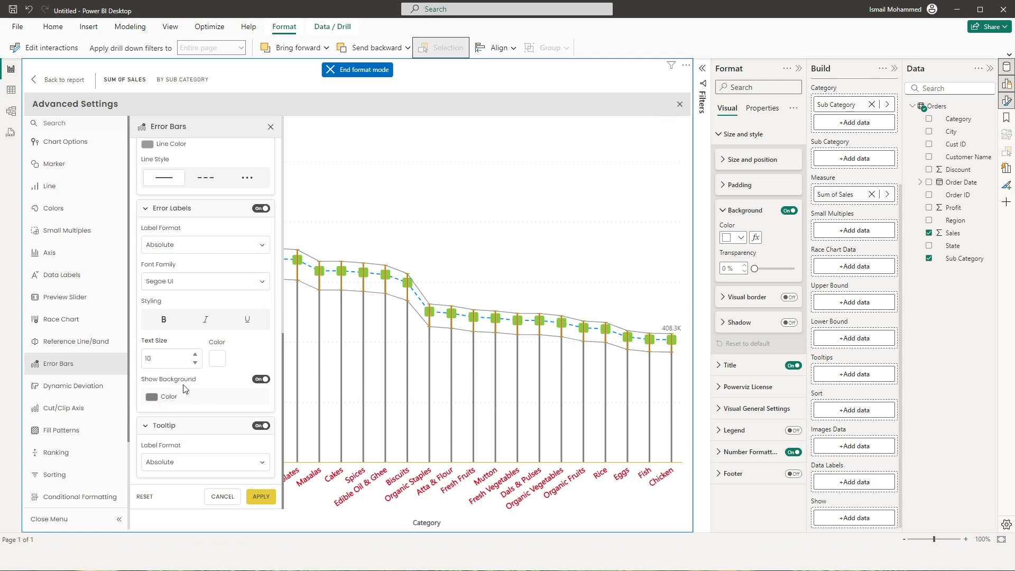
pyautogui.click(261, 497)
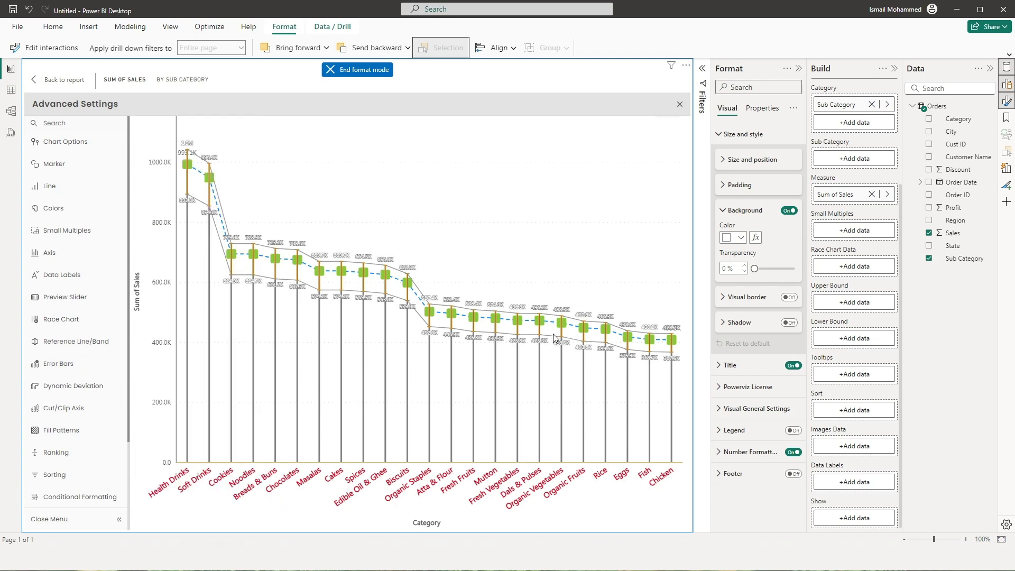
# Turn off the error bars, then enable dynamic deviation with the Min To Max display style and apply it
pyautogui.click(79, 365)
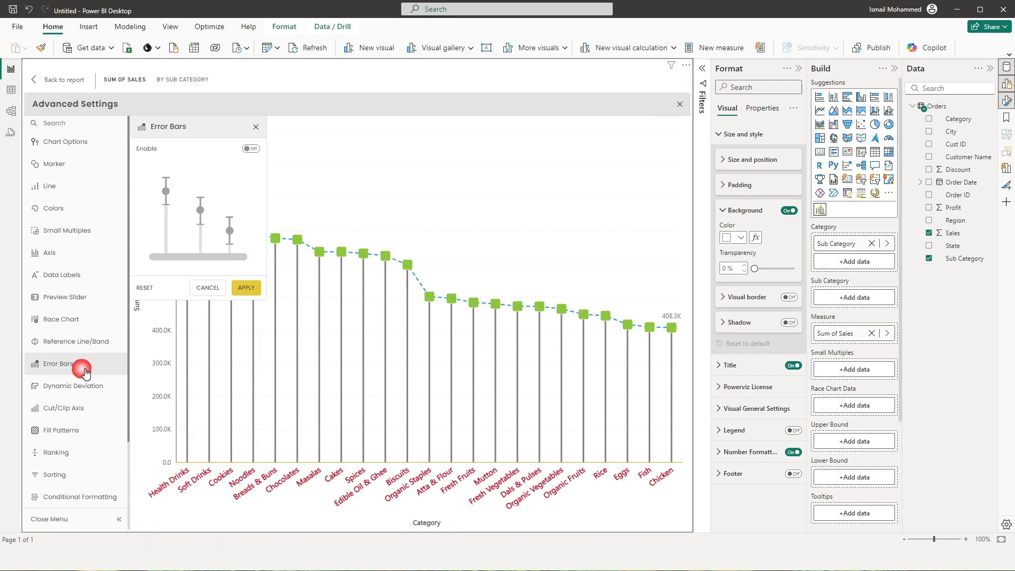
pyautogui.click(108, 396)
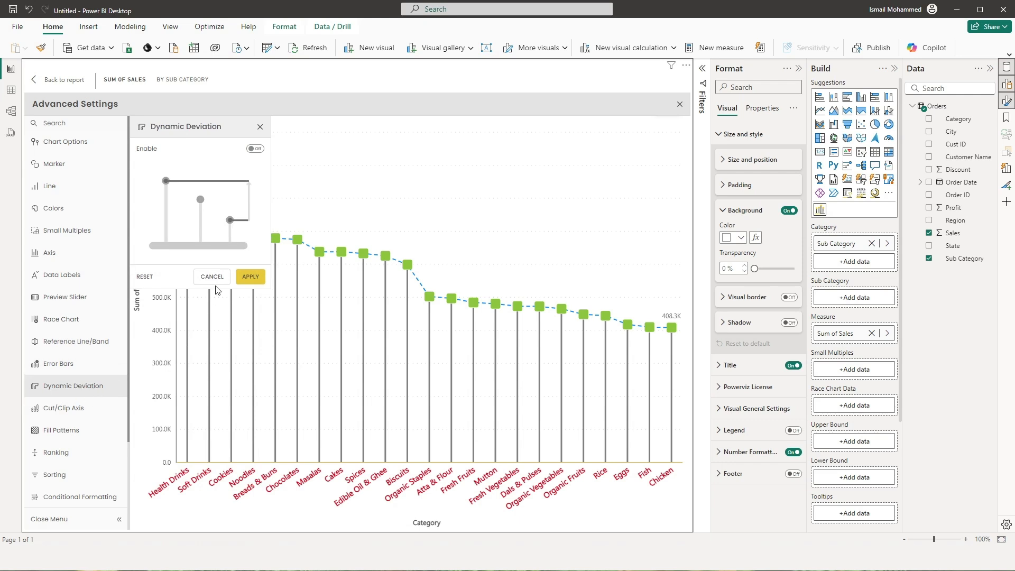
pyautogui.click(255, 149)
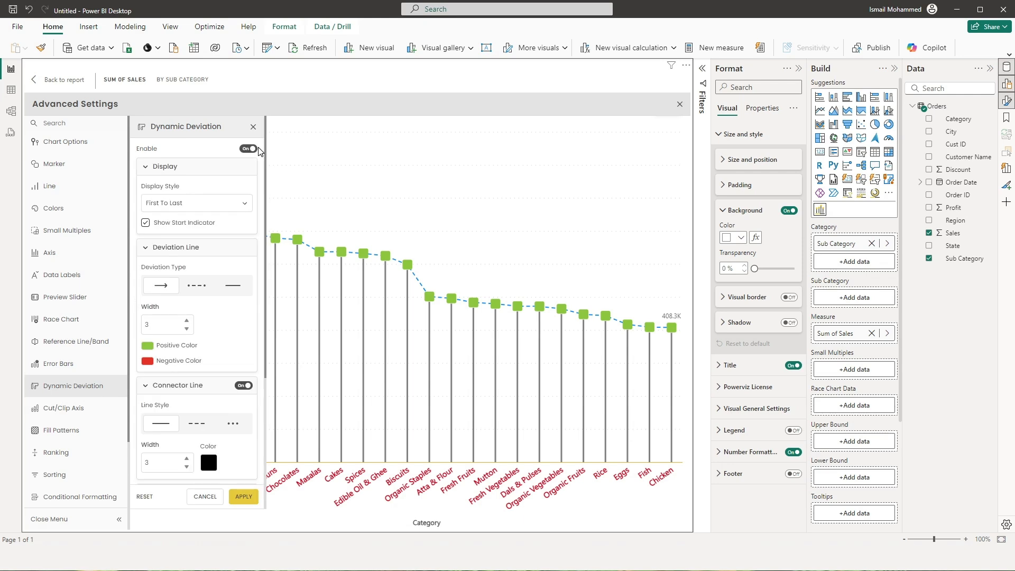
pyautogui.click(175, 207)
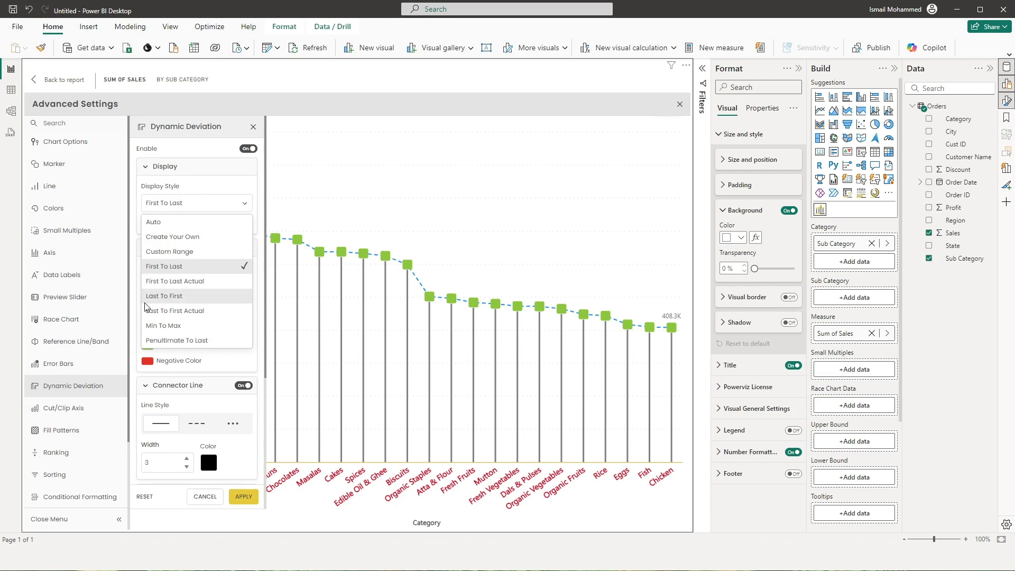
pyautogui.click(180, 327)
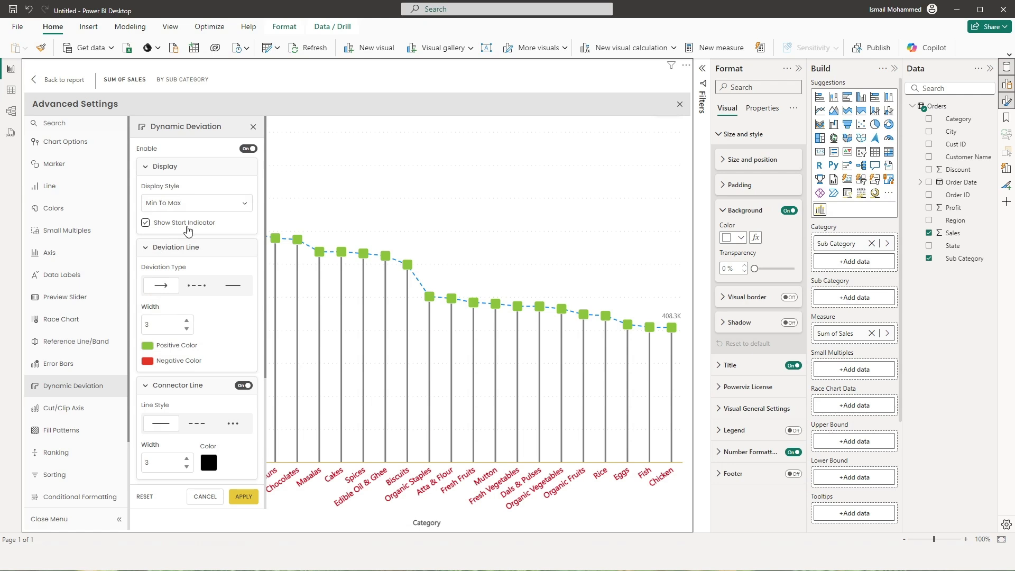
pyautogui.click(242, 497)
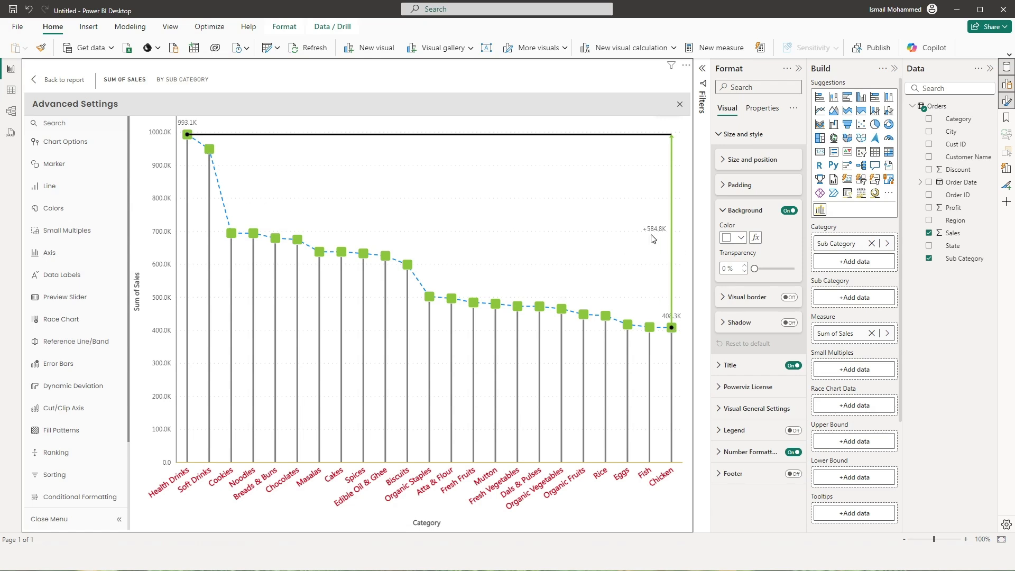
# Set the deviation line's width to 4 and the display style to First To Last, and apply the changes
pyautogui.click(74, 390)
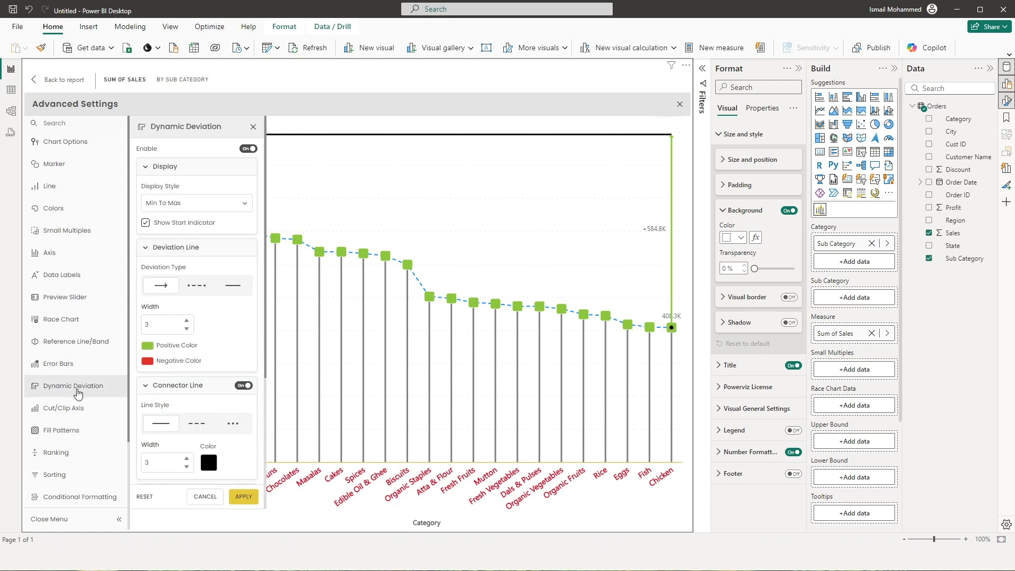
pyautogui.click(199, 291)
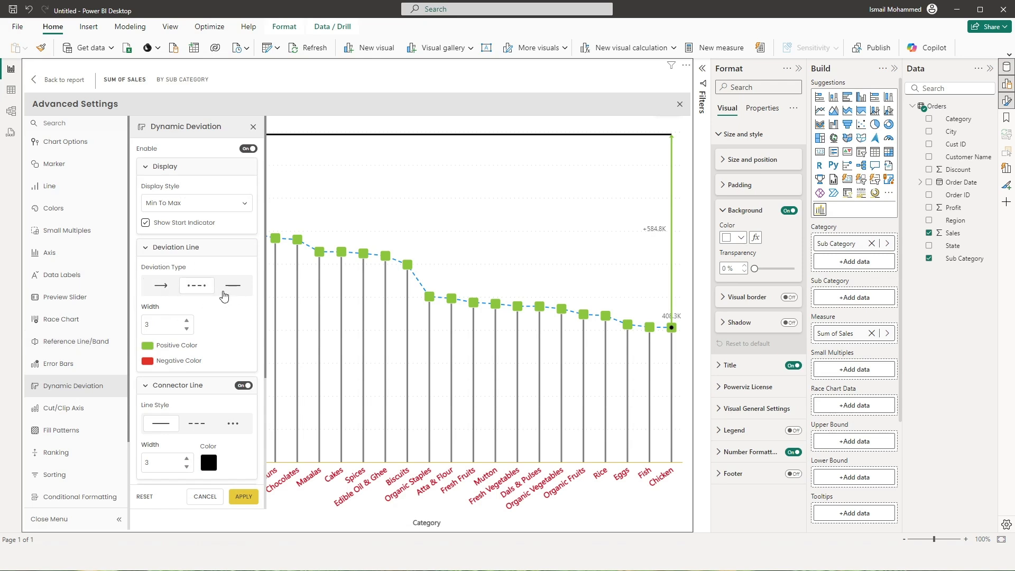
pyautogui.click(187, 320)
pyautogui.click(195, 203)
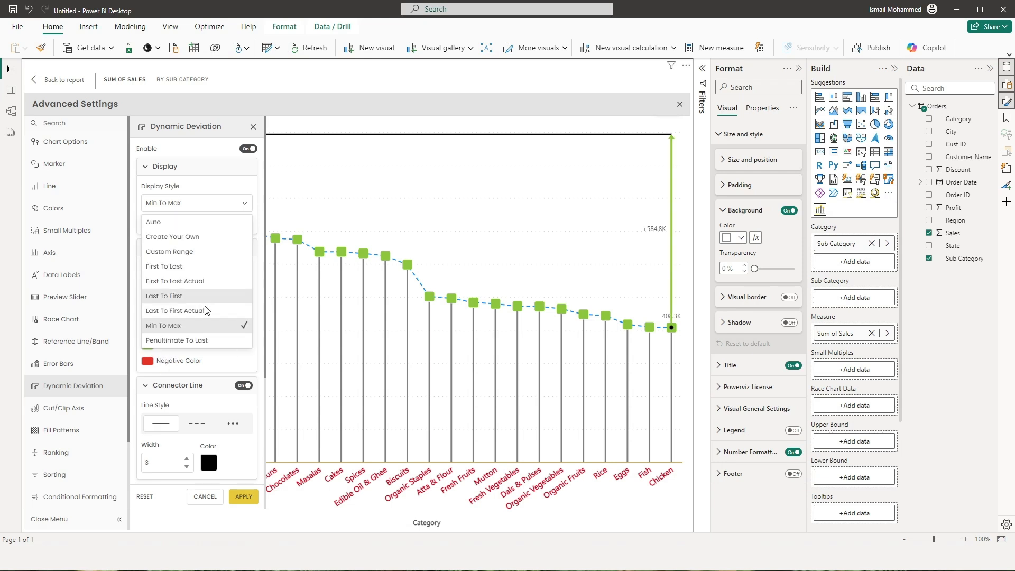
pyautogui.click(182, 270)
pyautogui.click(244, 496)
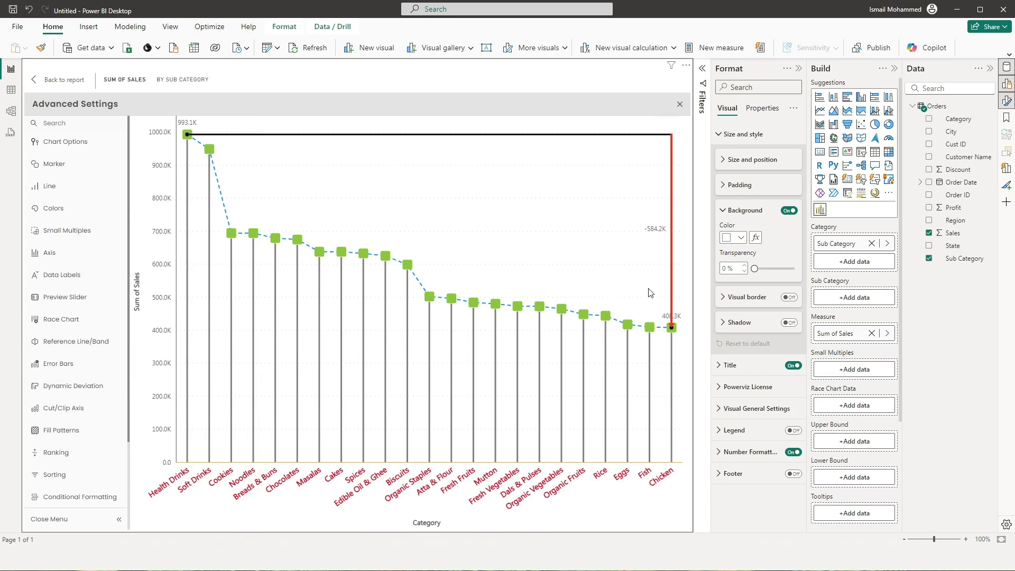
# Change the dynamic deviation connector line's color to blue, keeping the solid line style, and apply it
pyautogui.click(87, 387)
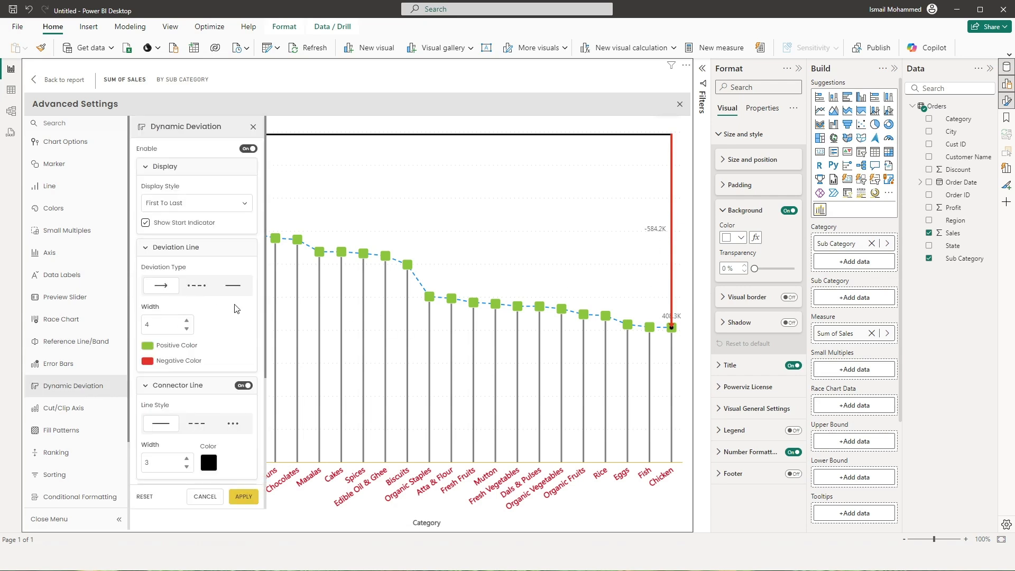
pyautogui.moveTo(265, 350); pyautogui.dragTo(265, 449)
pyautogui.click(197, 280)
pyautogui.click(234, 281)
pyautogui.click(200, 273)
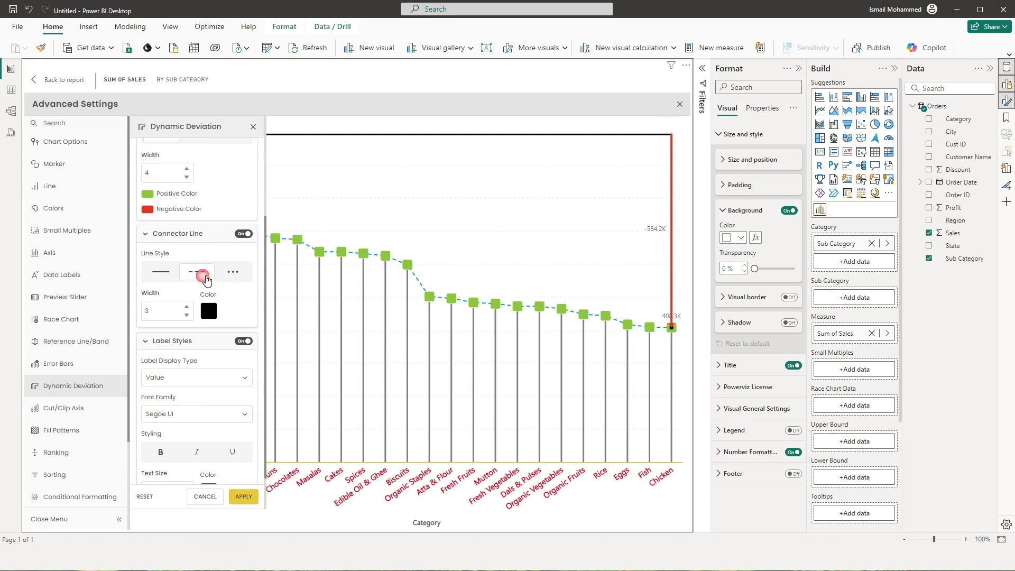
pyautogui.click(168, 279)
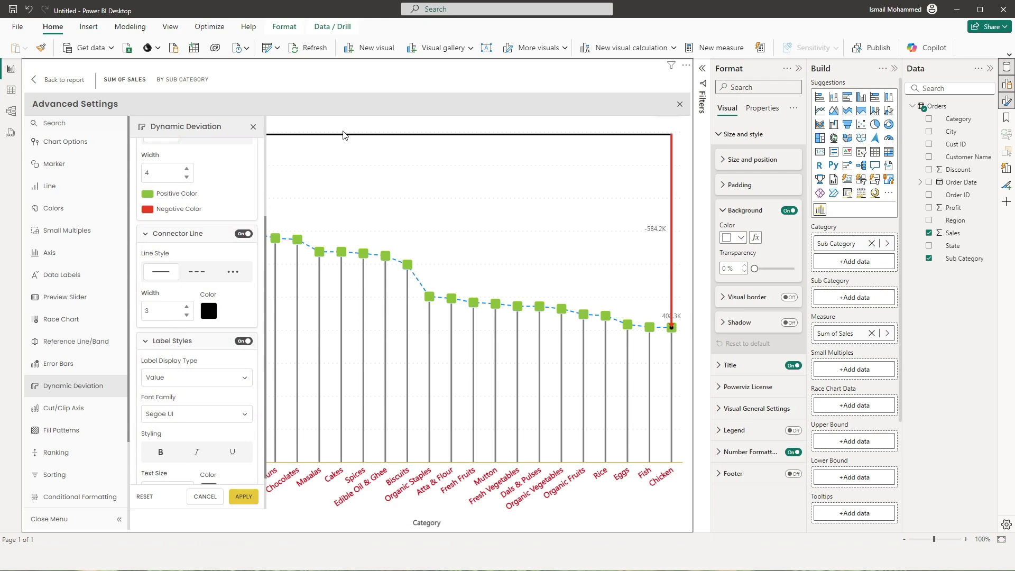
pyautogui.click(211, 312)
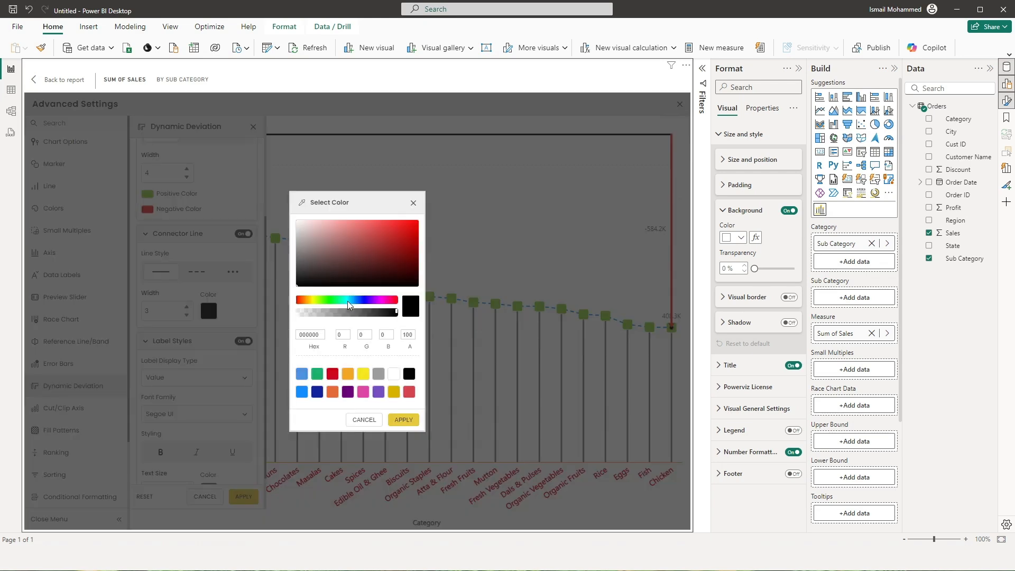
pyautogui.click(303, 395)
pyautogui.click(403, 419)
pyautogui.click(243, 496)
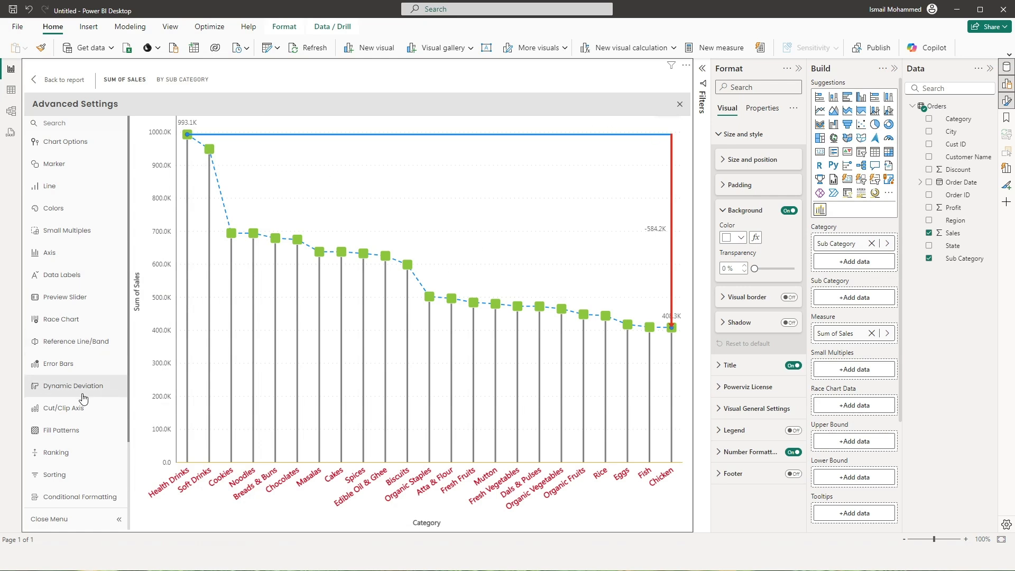
# Set the deviation label display type to Both and apply it to the chart
pyautogui.click(52, 388)
pyautogui.scroll(-4, 246, 317)
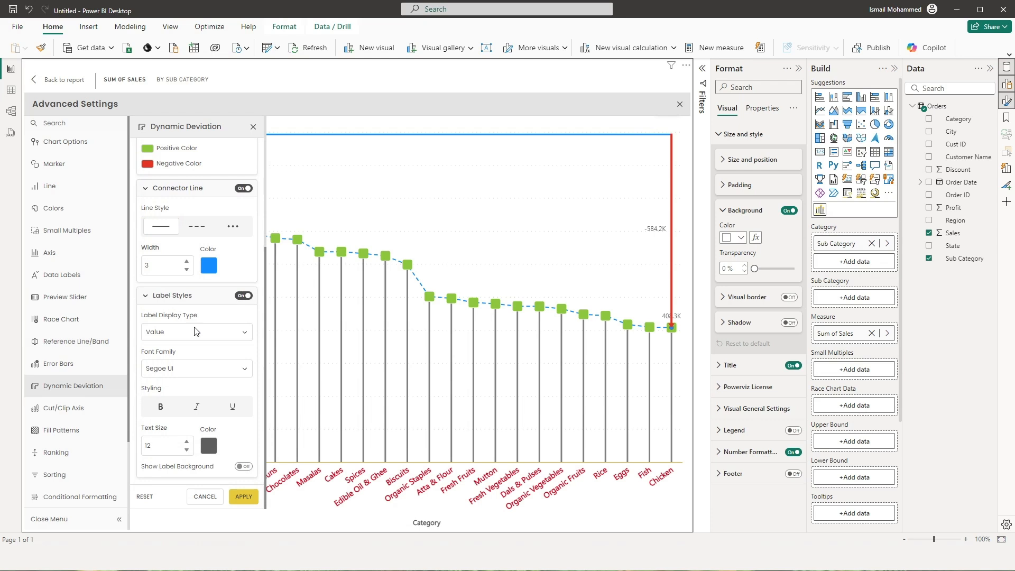
pyautogui.click(197, 338)
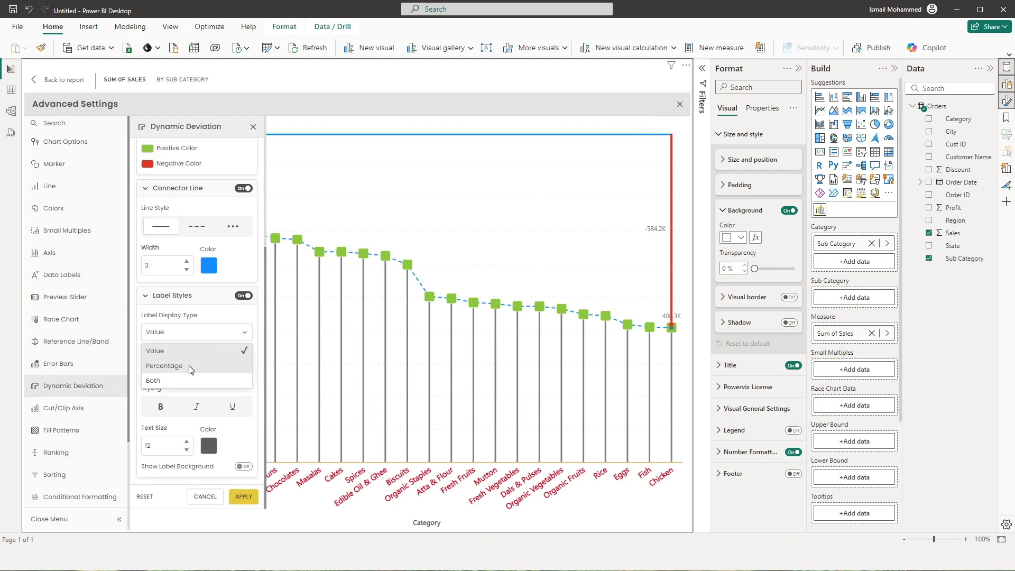
pyautogui.click(156, 380)
pyautogui.click(243, 497)
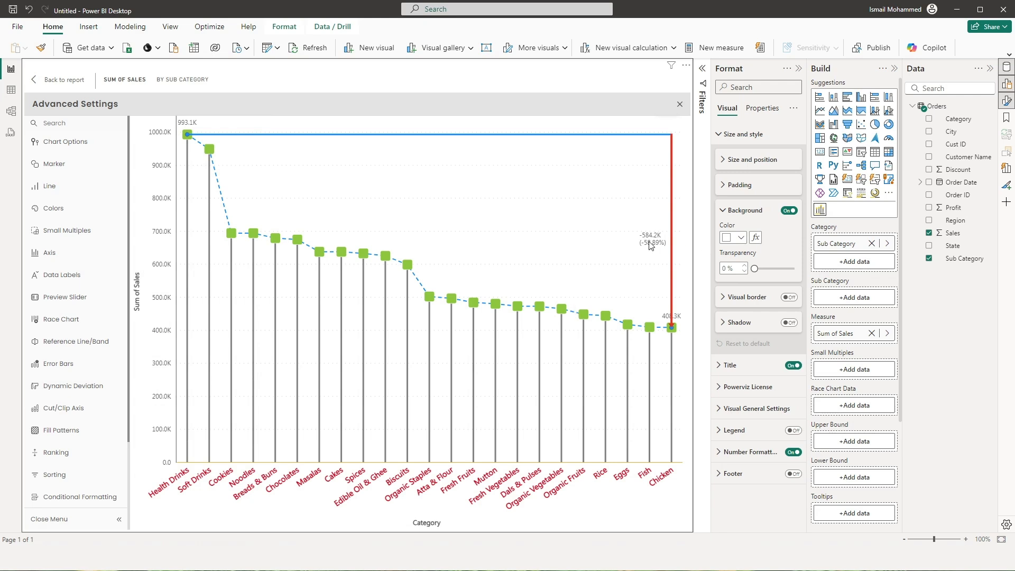
pyautogui.click(112, 385)
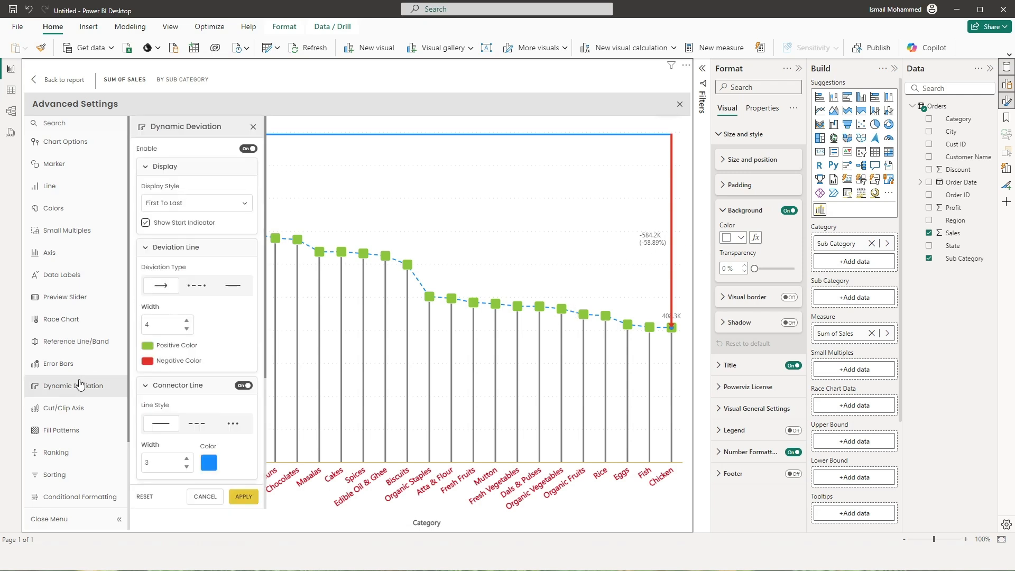
# Enable Cut/Clip Axis with a break start of 100000 and a break end of 300000
pyautogui.click(58, 416)
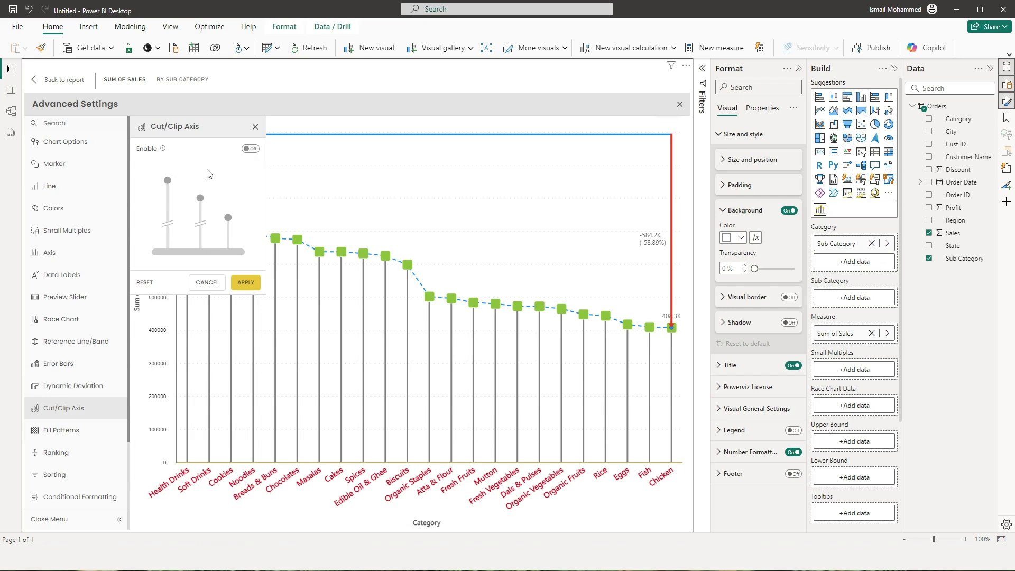
pyautogui.click(250, 149)
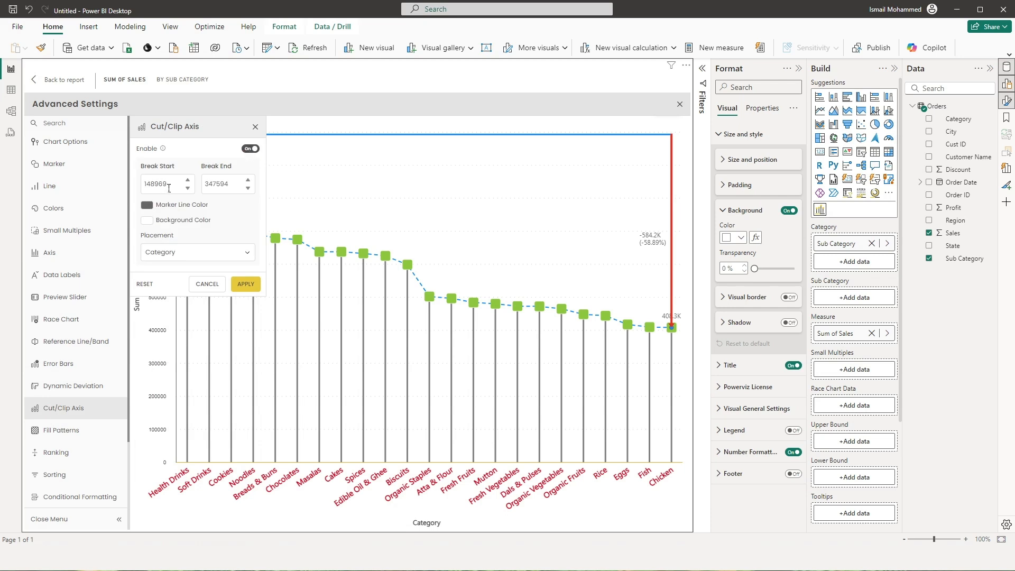
pyautogui.moveTo(167, 193); pyautogui.dragTo(142, 193)
pyautogui.write('100000')
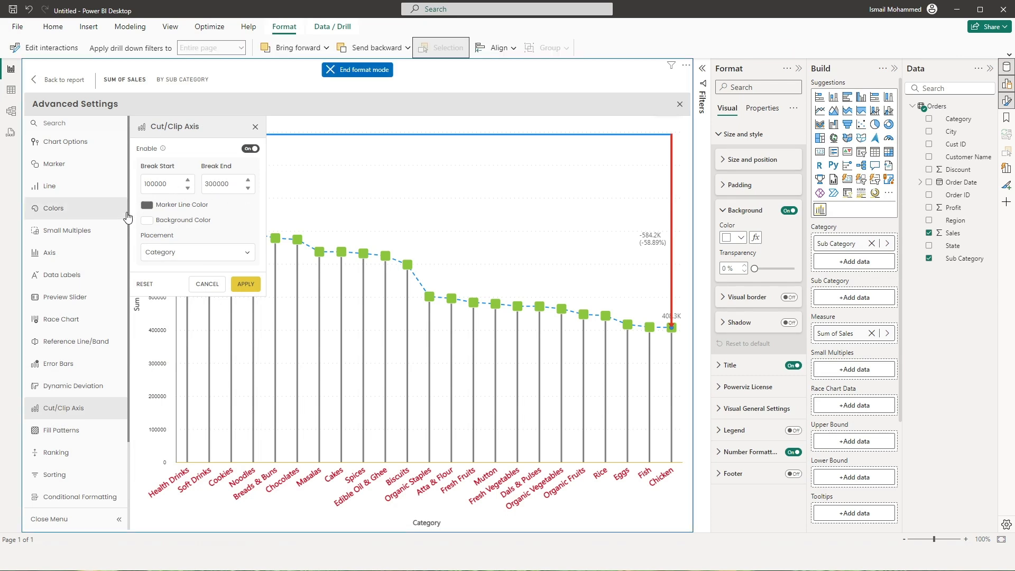
# Change the axis break's marker line color to red and apply the axis cut to the chart
pyautogui.click(146, 206)
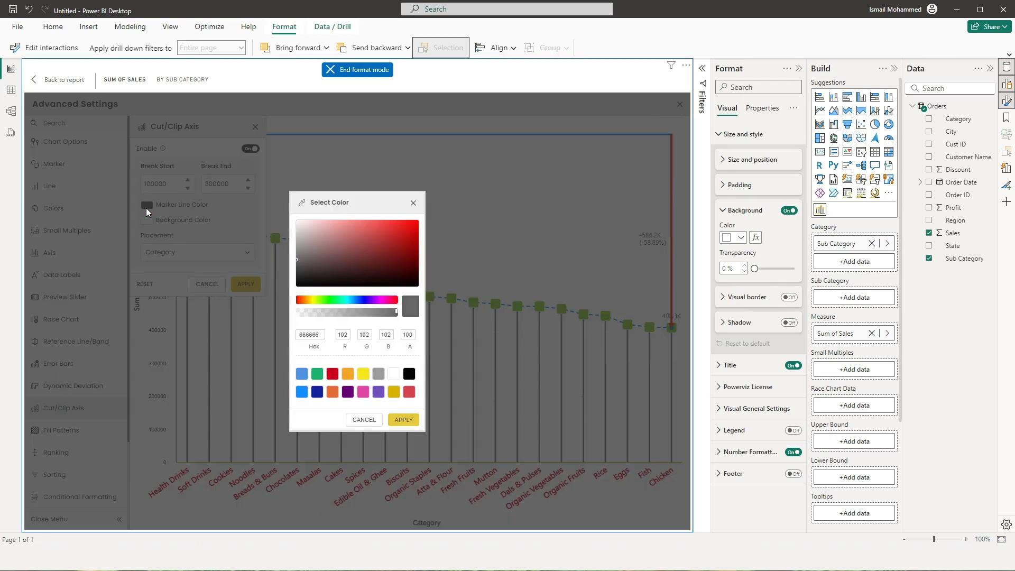
pyautogui.click(387, 262)
pyautogui.click(403, 419)
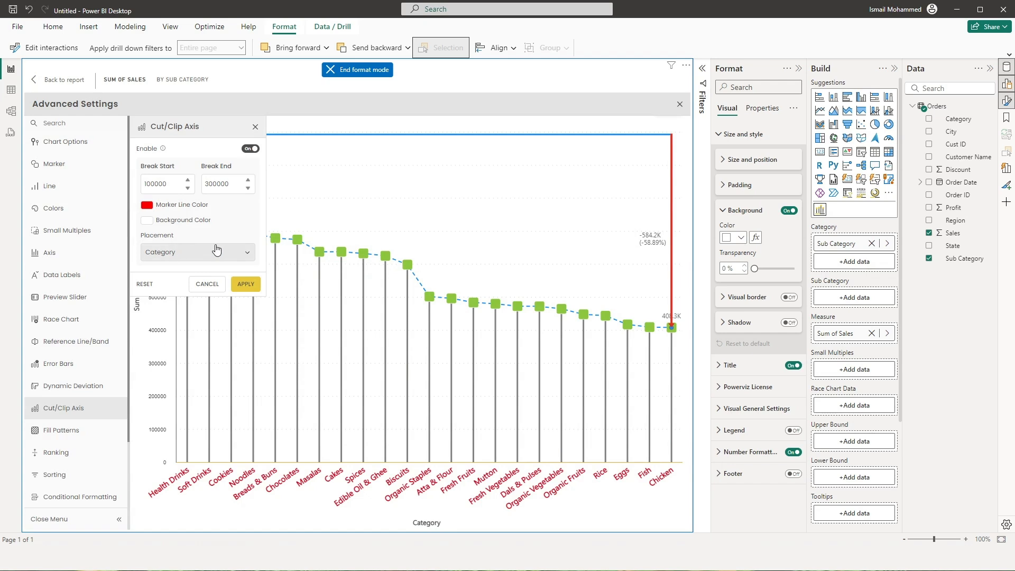
pyautogui.click(246, 284)
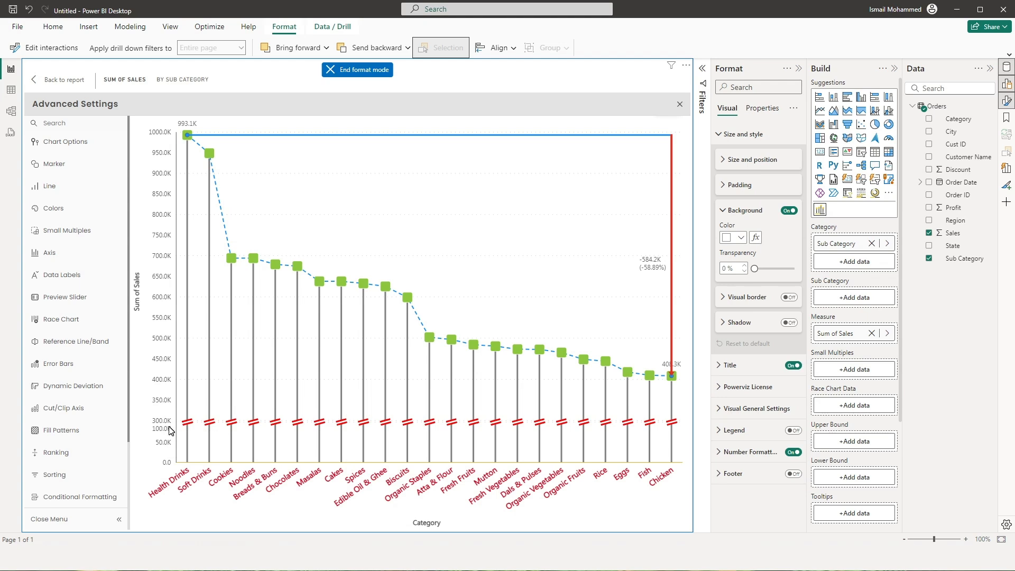
pyautogui.click(117, 409)
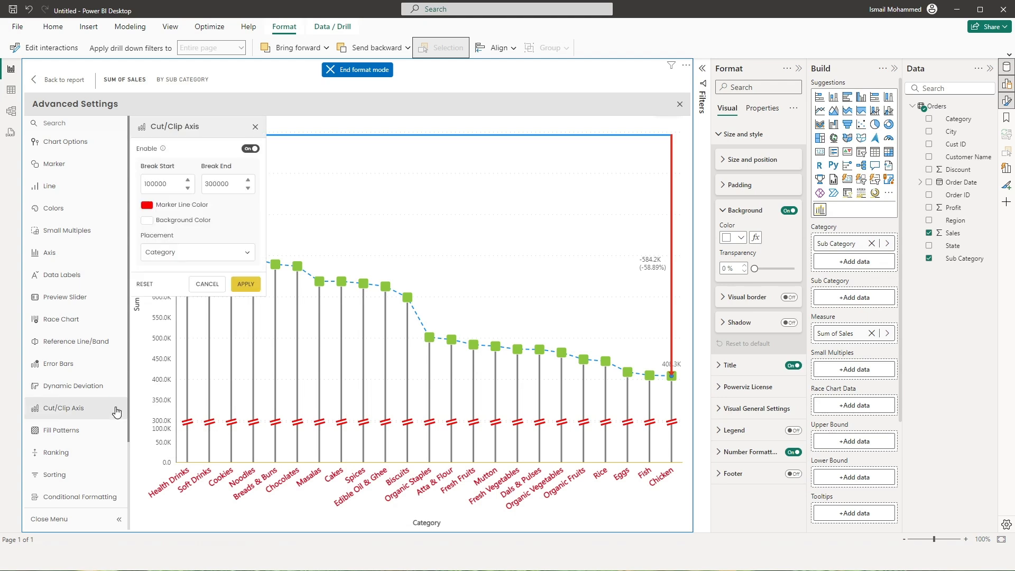
# Enable fill patterns, assign the Heart pattern to Health Drinks and apply it
pyautogui.click(64, 430)
pyautogui.click(251, 149)
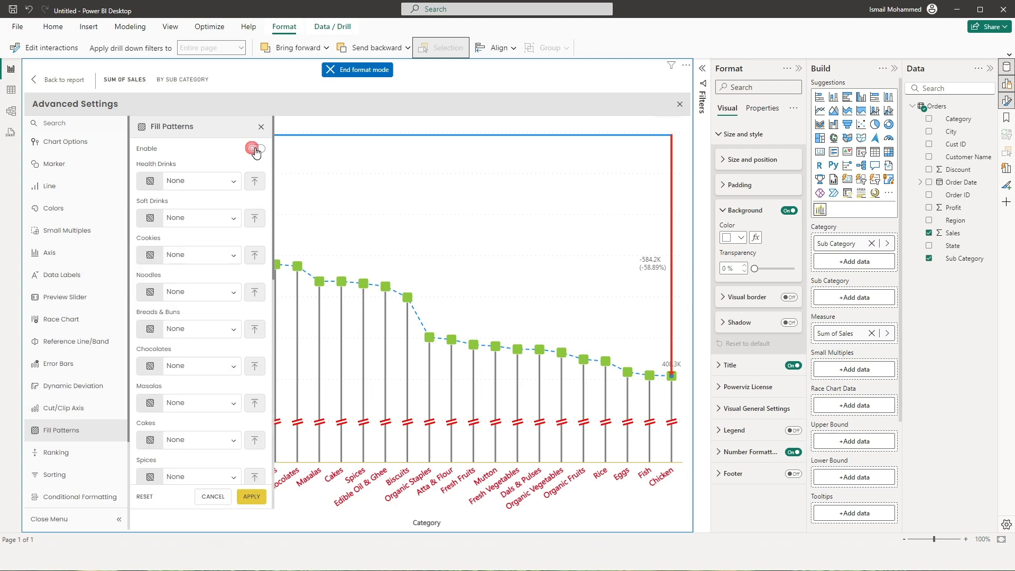
pyautogui.click(227, 186)
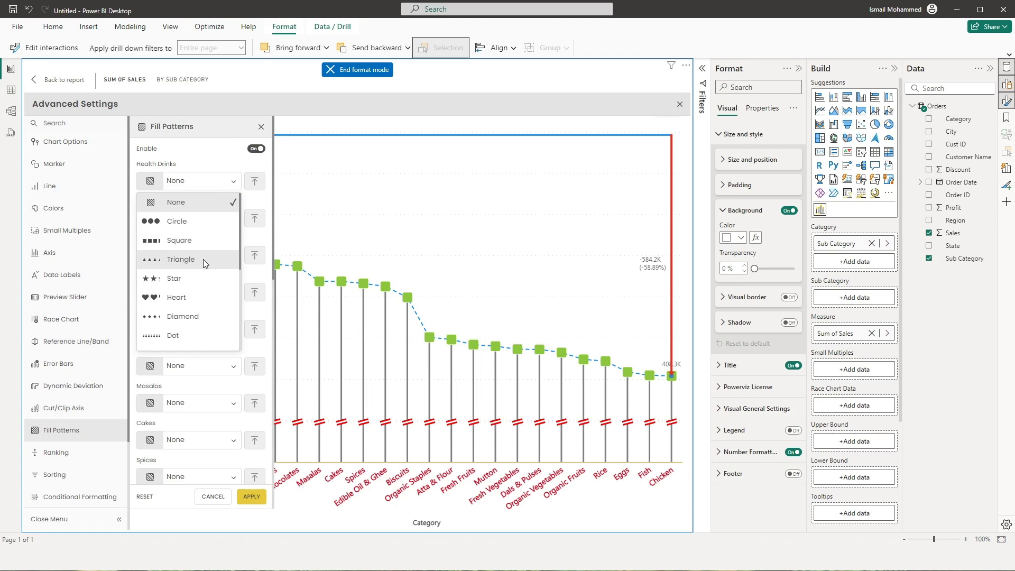
pyautogui.click(185, 303)
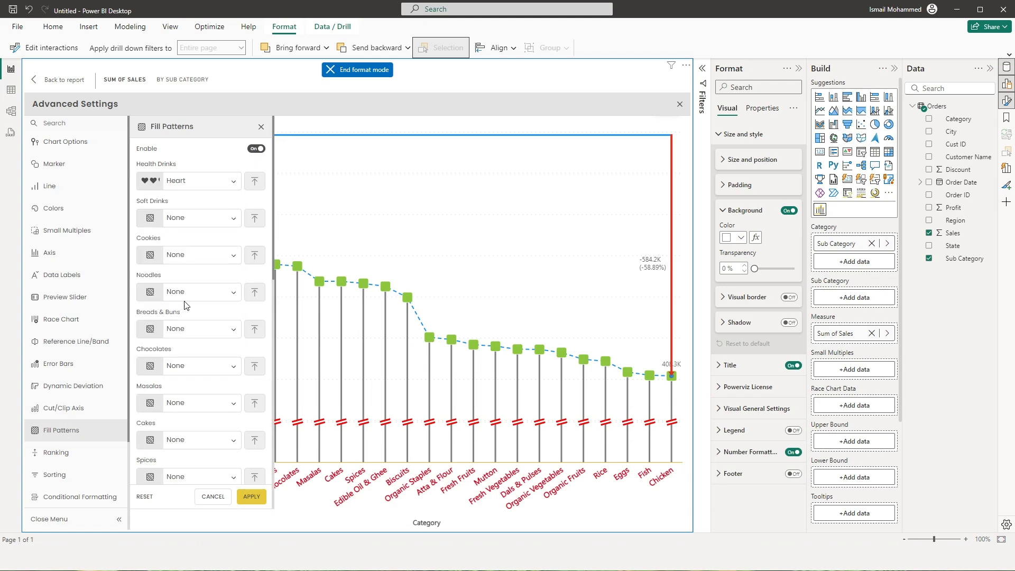
pyautogui.click(252, 496)
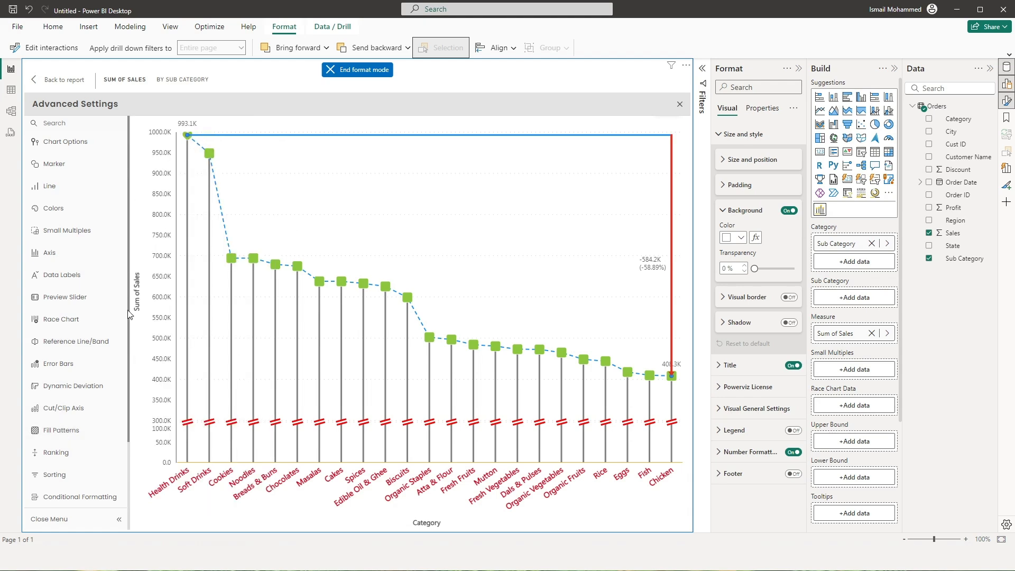
# Assign the Triangle fill pattern to Noodles and apply it
pyautogui.click(79, 430)
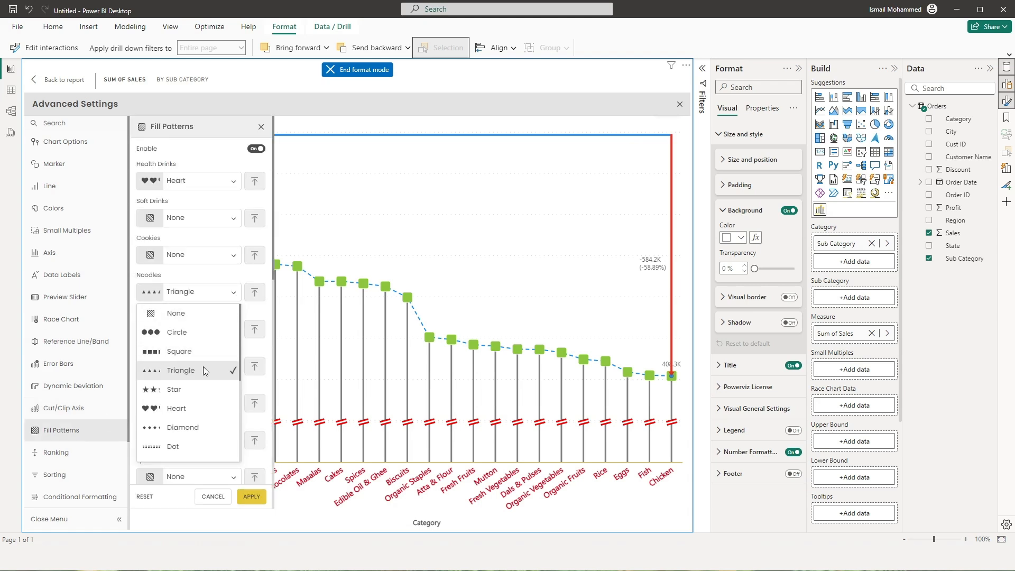
pyautogui.click(179, 376)
pyautogui.click(255, 493)
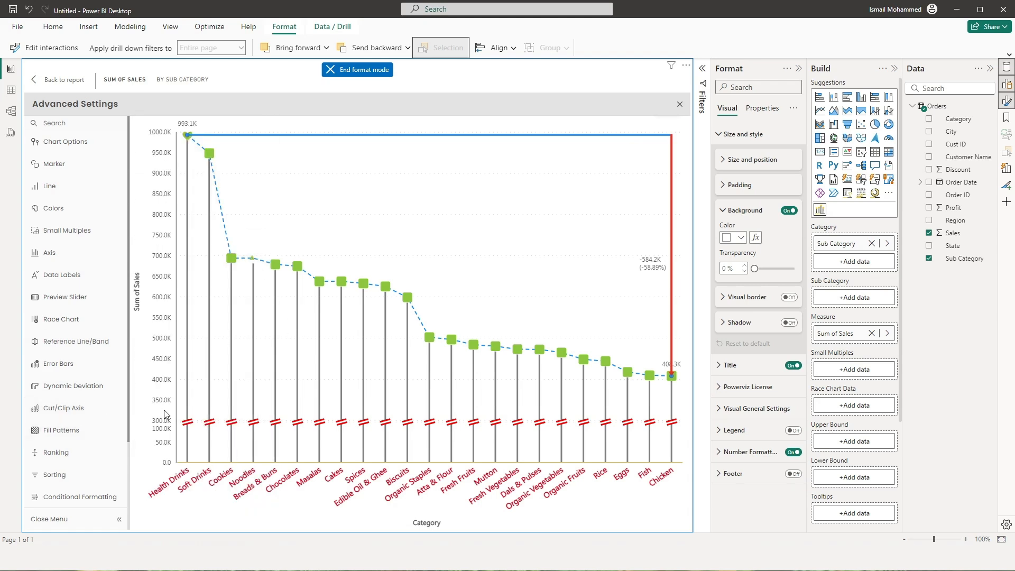
pyautogui.click(62, 430)
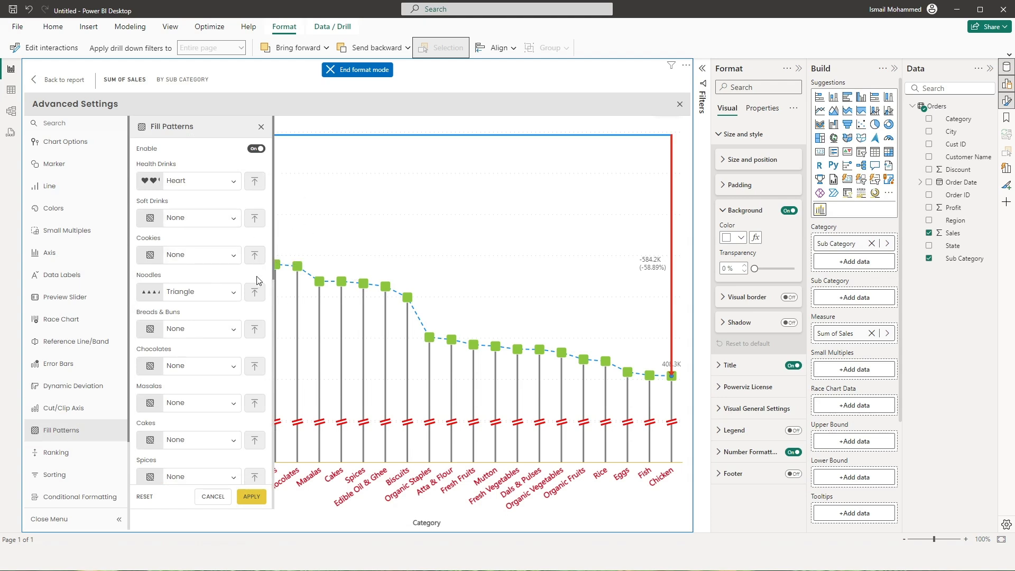
# Enable ranking by category as Top N with a count of 10 and apply it
pyautogui.click(57, 453)
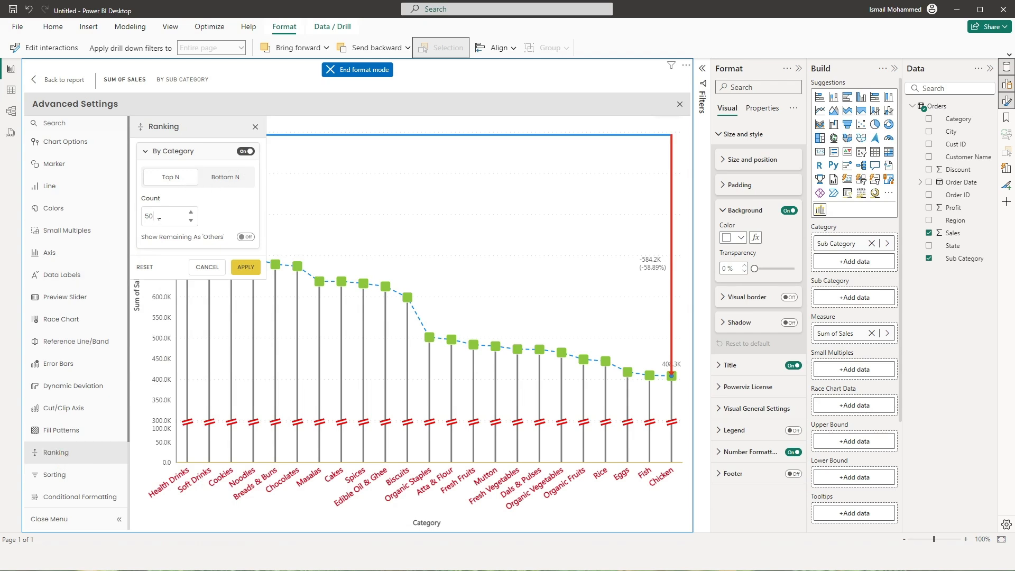
pyautogui.moveTo(159, 219); pyautogui.dragTo(132, 218)
pyautogui.click(235, 268)
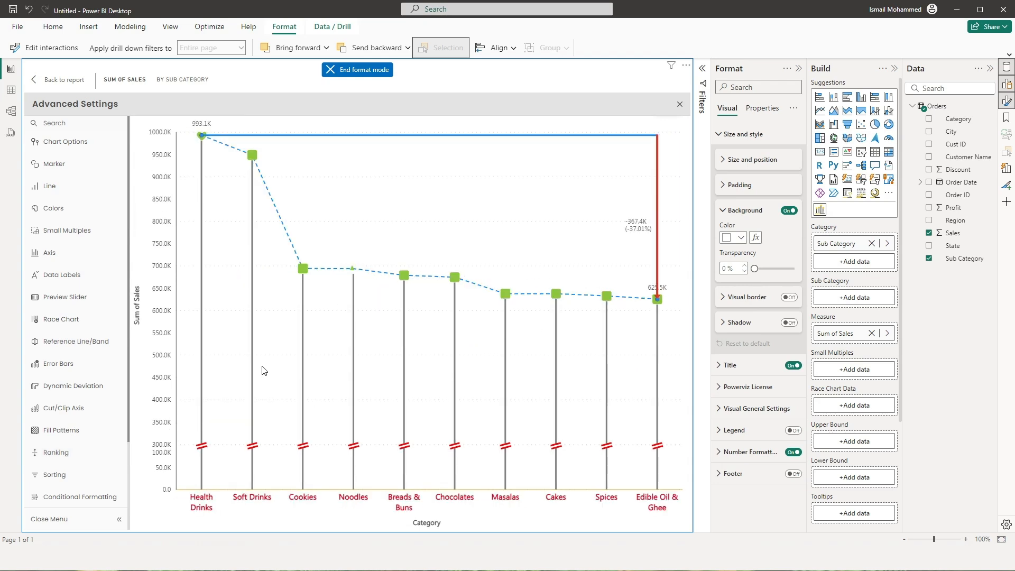
# Switch the ranking by category to Bottom N with a count of 10 and apply it
pyautogui.click(39, 460)
pyautogui.click(226, 178)
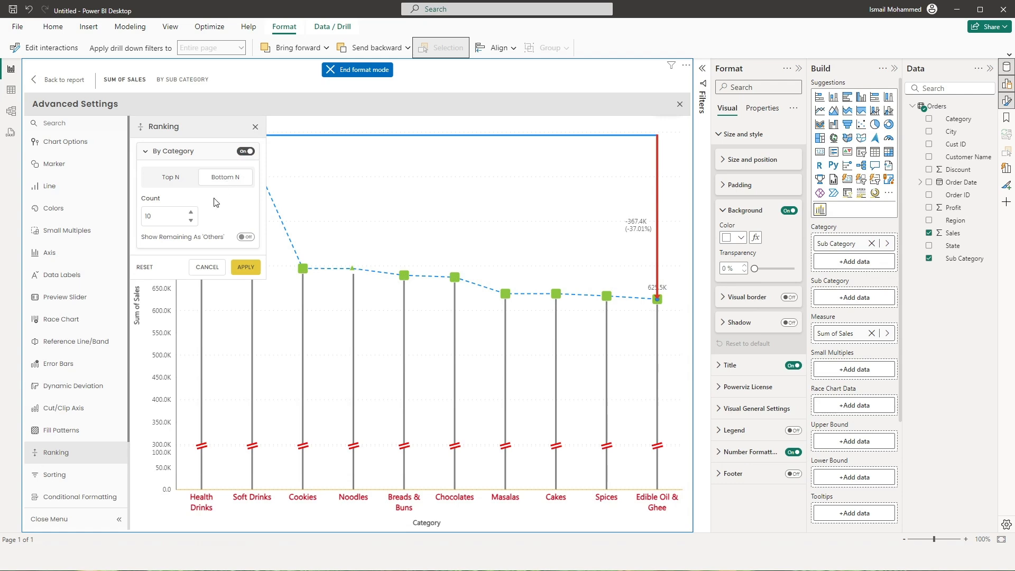
pyautogui.click(252, 274)
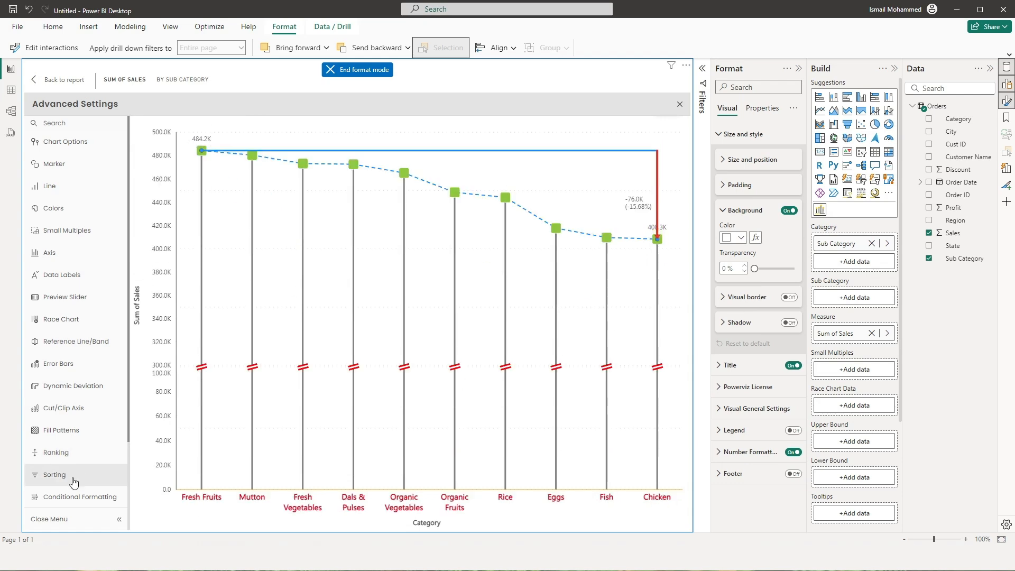
# Show the categories outside the ranking as 'Others' with the suffix Both and the method Sum, and apply it
pyautogui.click(58, 454)
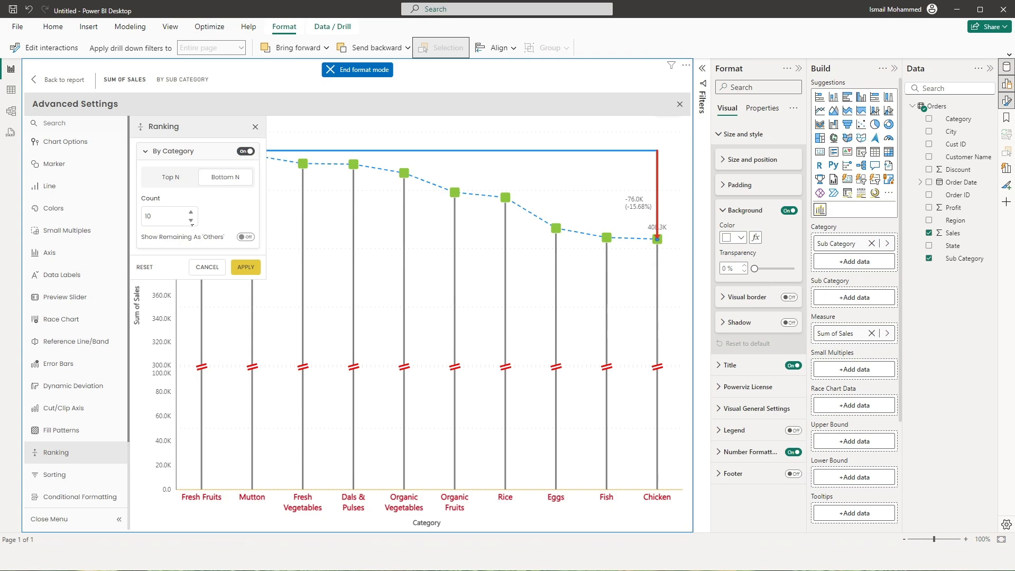
pyautogui.click(247, 237)
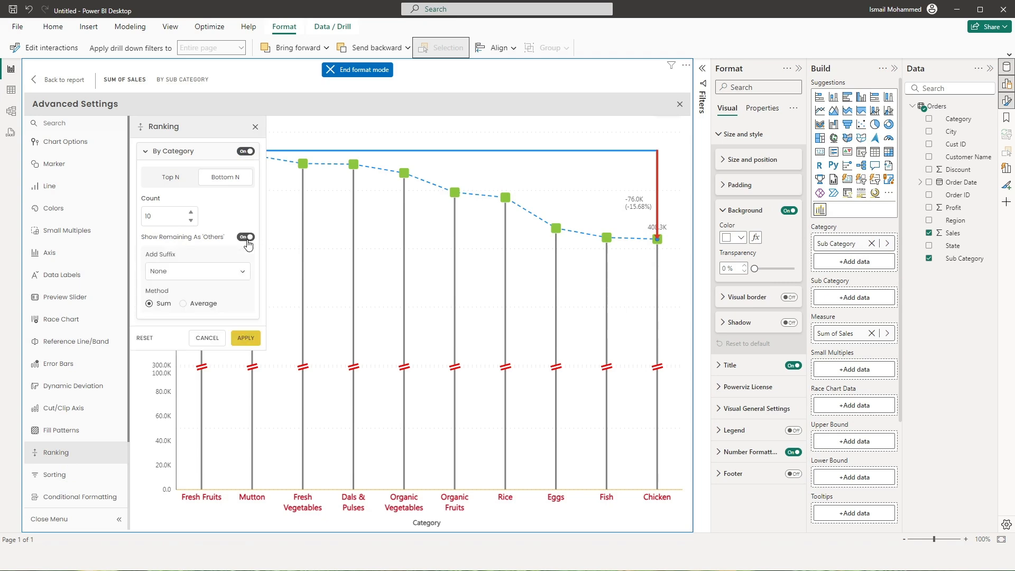
pyautogui.click(214, 271)
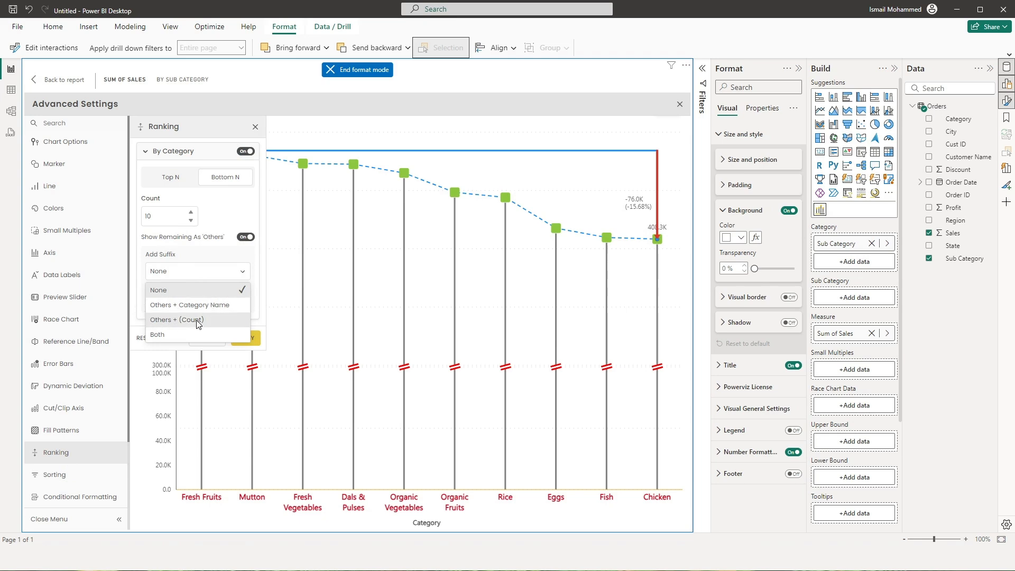
pyautogui.click(175, 334)
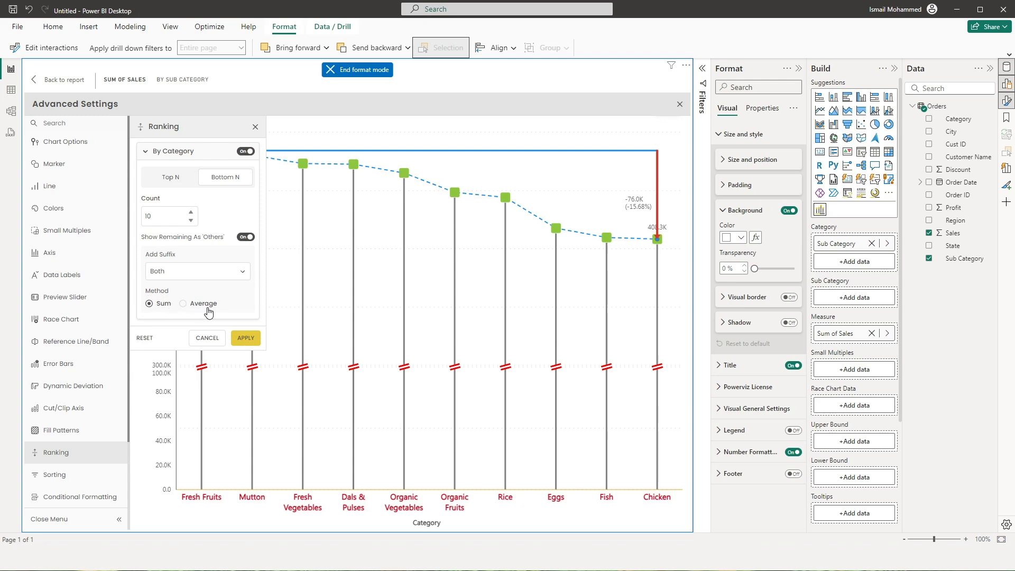
pyautogui.click(246, 338)
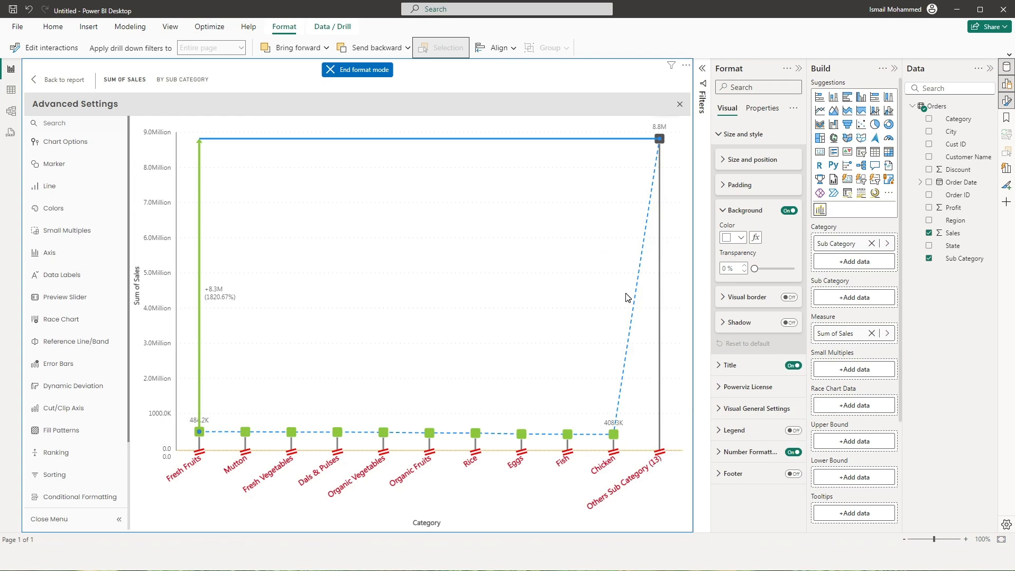
# Reset the ranking by category to Top N with a count of 50
pyautogui.click(91, 451)
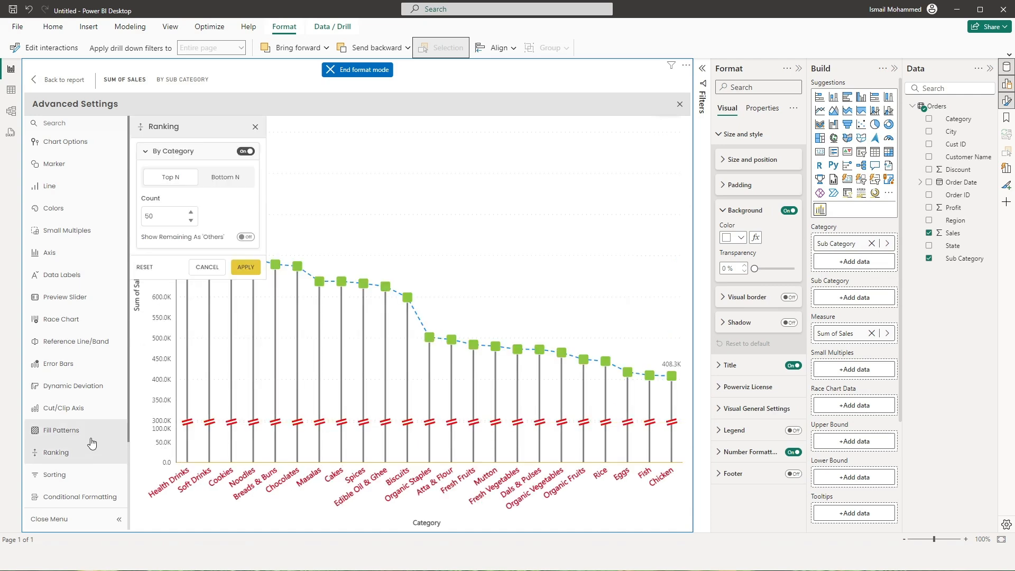
# Sort the chart by Sub Category in ascending order and apply the sorting
pyautogui.click(66, 475)
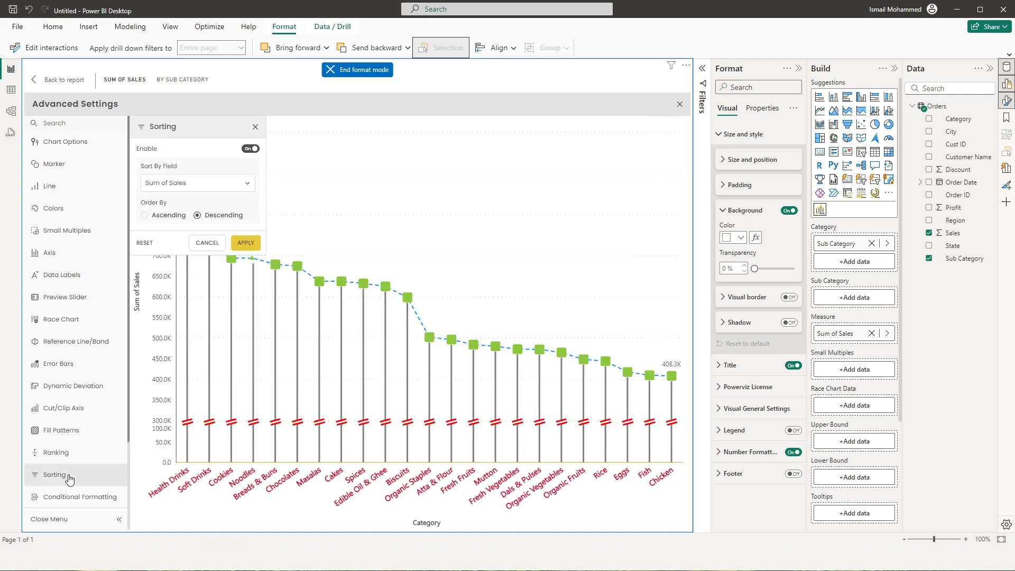
pyautogui.click(188, 184)
pyautogui.click(167, 203)
pyautogui.click(207, 186)
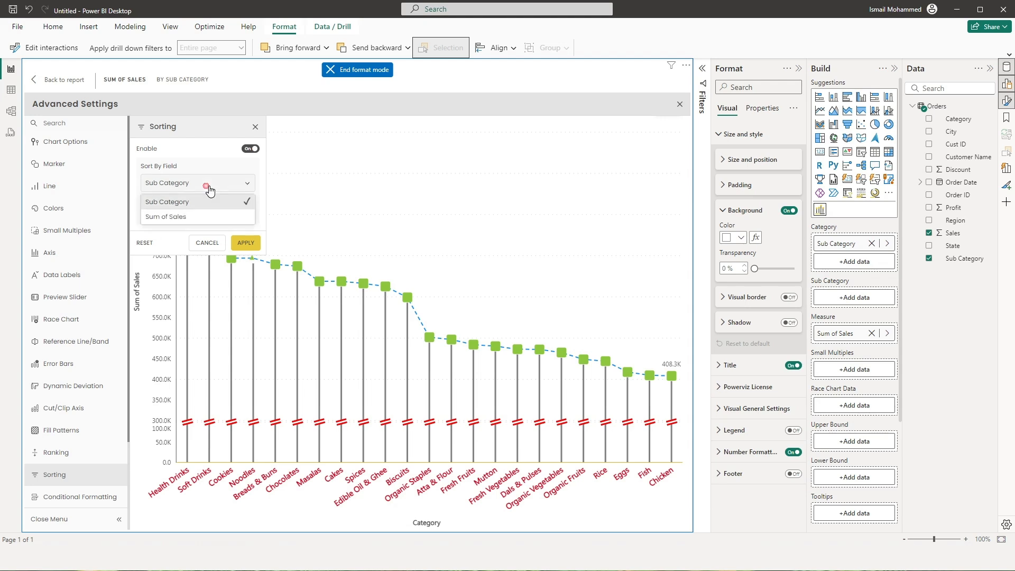
pyautogui.click(174, 203)
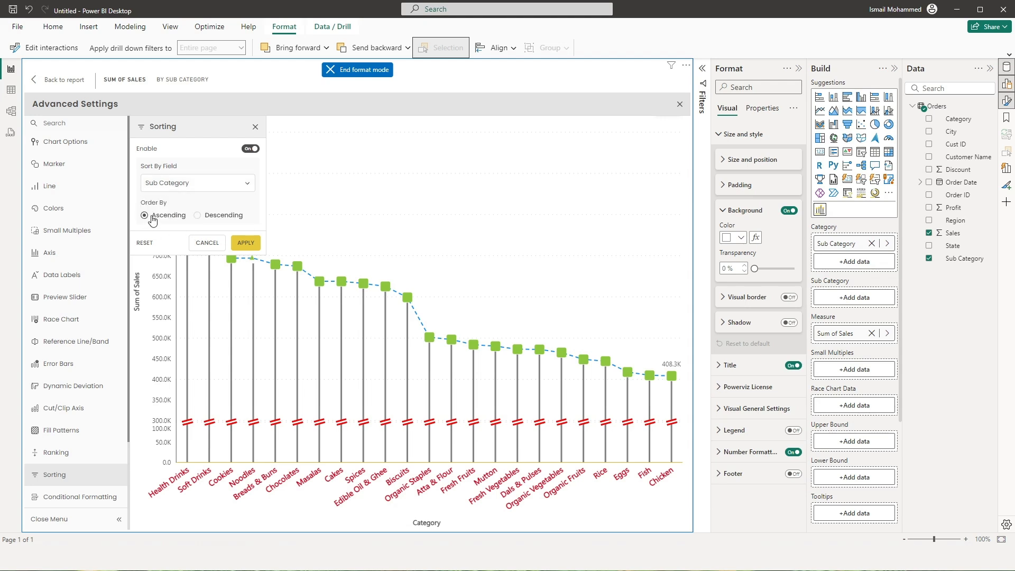
pyautogui.click(246, 244)
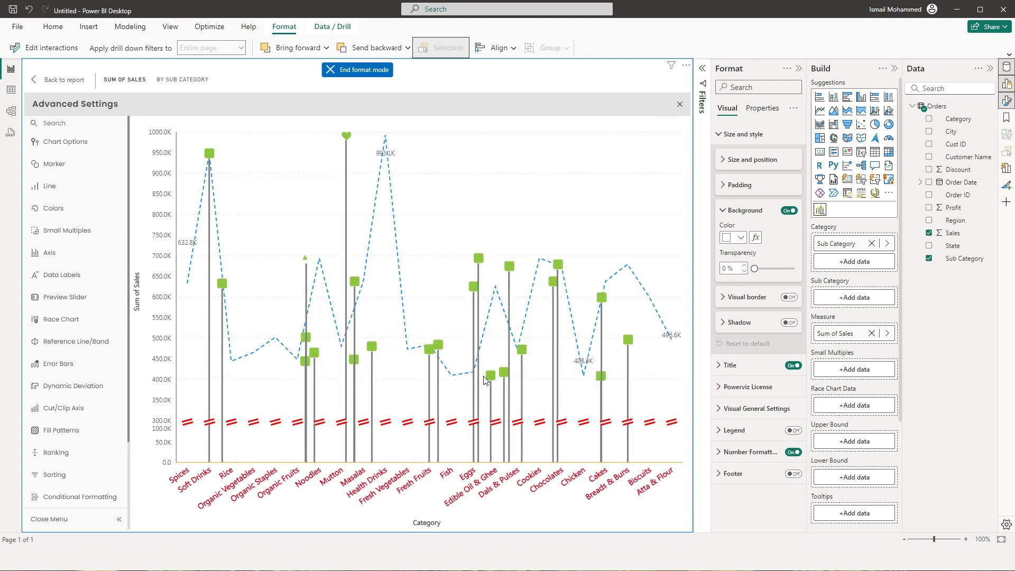
# Start a new conditional formatting rule applied on Marker, Line and Labels, keeping the auto-generated rule name
pyautogui.click(80, 497)
pyautogui.moveTo(128, 230); pyautogui.dragTo(129, 338)
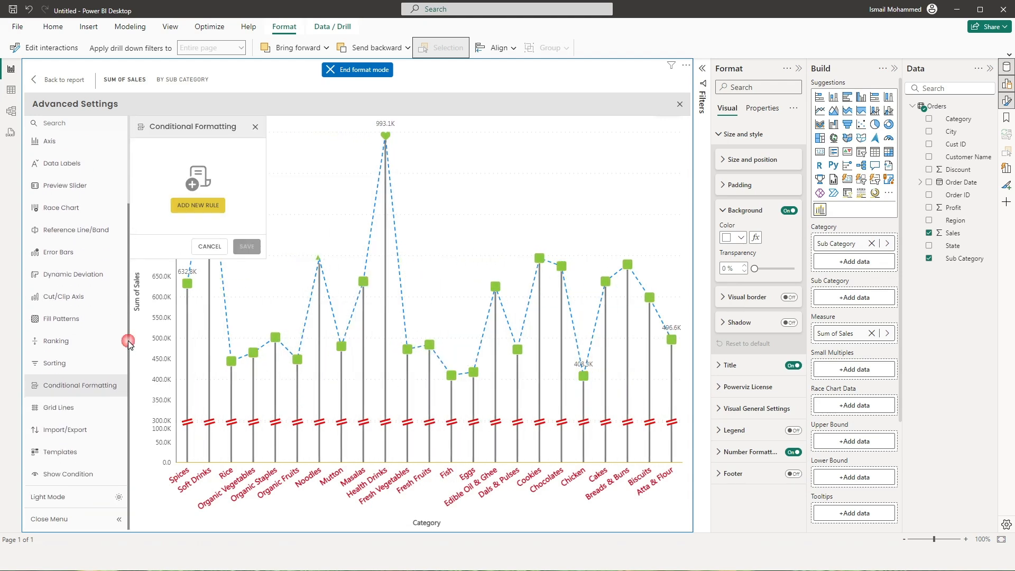
pyautogui.click(200, 210)
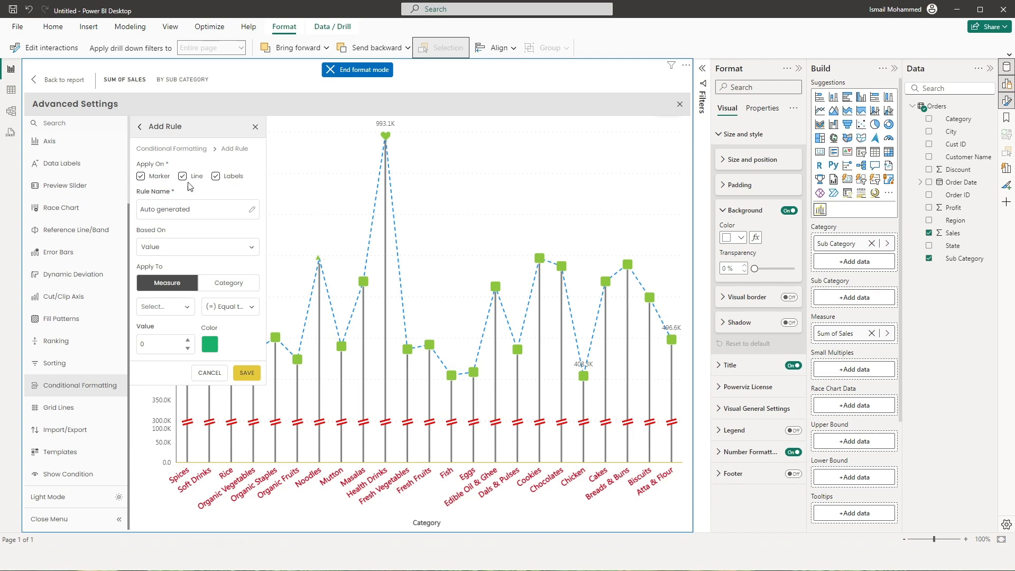
pyautogui.click(142, 176)
pyautogui.click(182, 176)
pyautogui.click(215, 176)
pyautogui.click(183, 176)
pyautogui.click(141, 176)
pyautogui.click(205, 214)
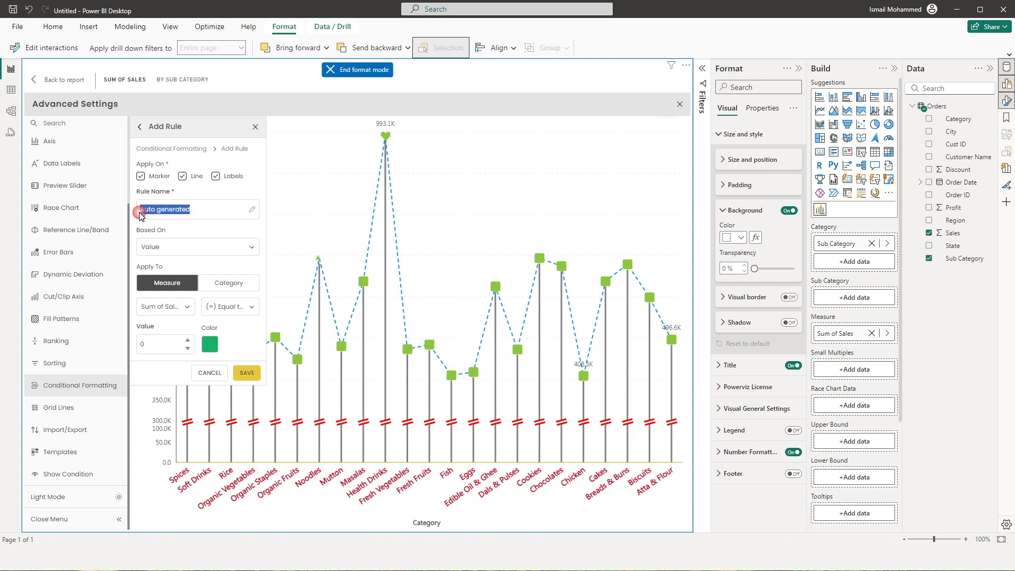
# Base the conditional formatting rule on Ranking, applied to Top N with a value of 5
pyautogui.click(161, 245)
pyautogui.click(178, 280)
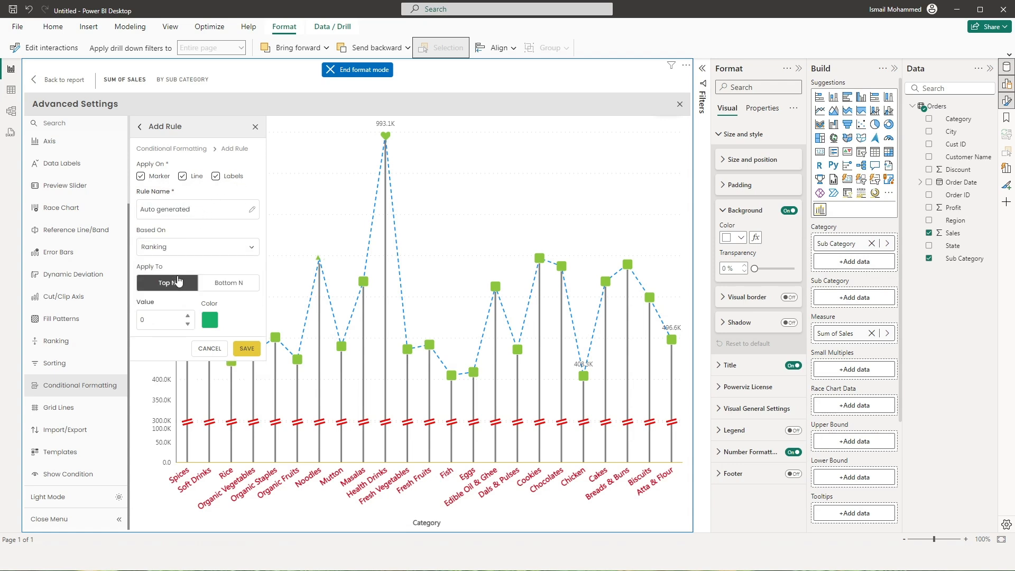
pyautogui.click(179, 258)
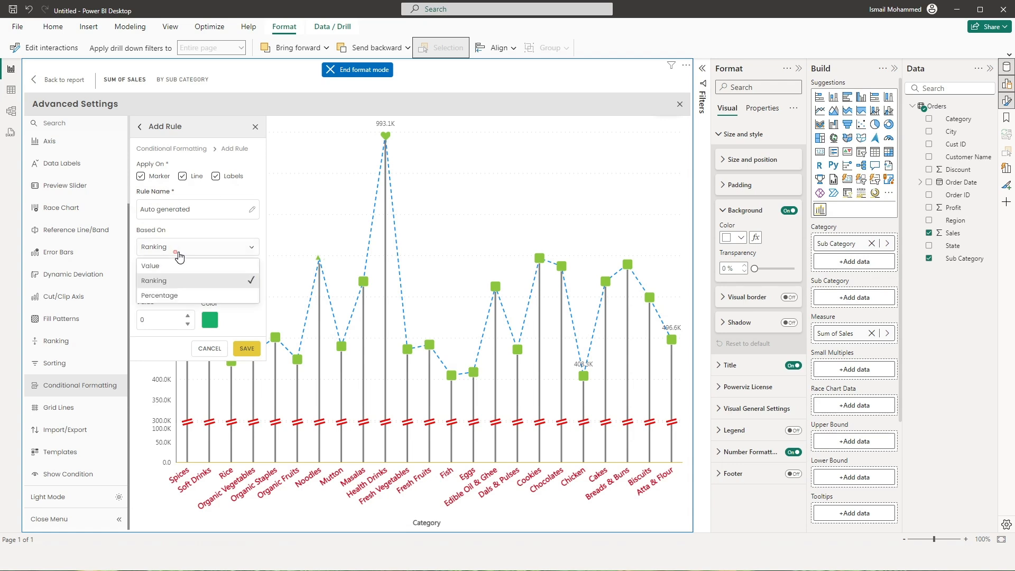
pyautogui.click(179, 294)
pyautogui.click(179, 247)
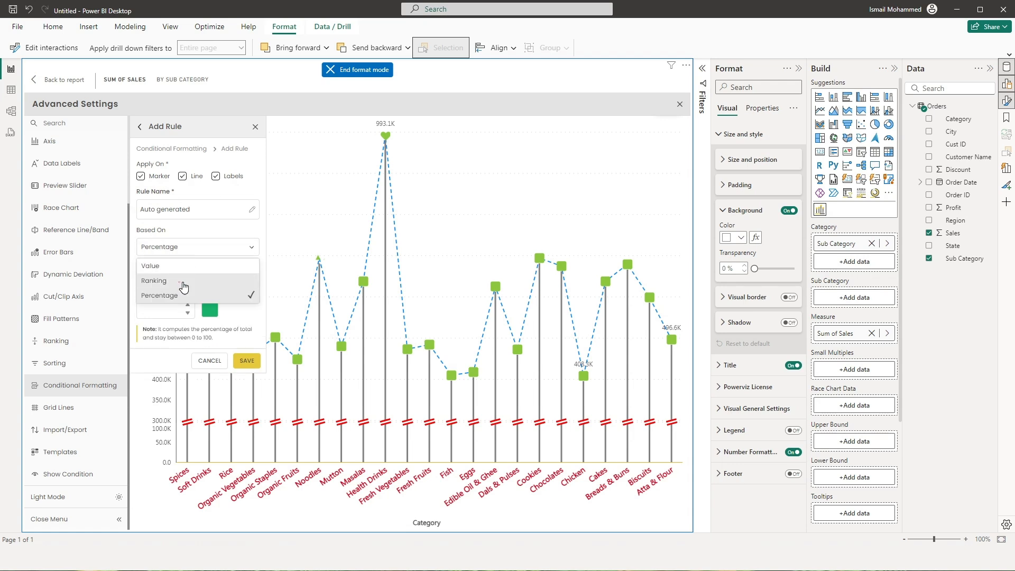
pyautogui.click(178, 276)
pyautogui.write('5')
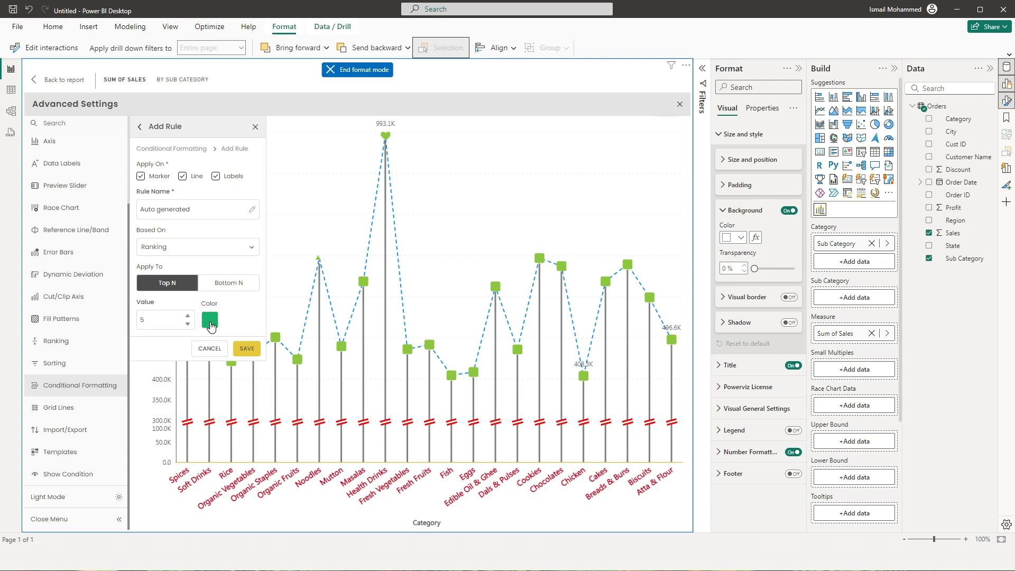
# Set the Top 5 rule's color to dark blue (12239E), save the rule and close conditional formatting
pyautogui.click(210, 320)
pyautogui.click(418, 221)
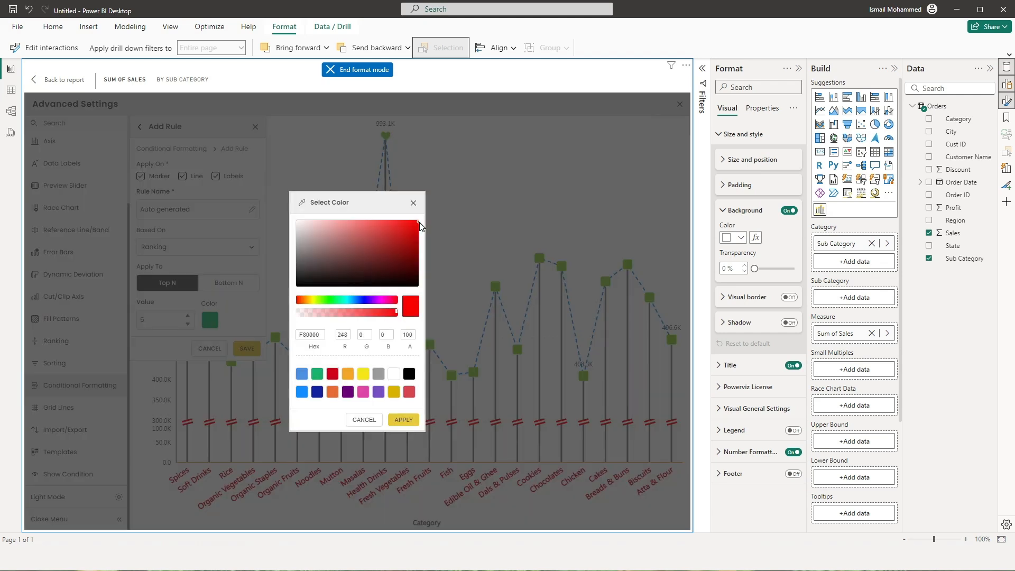
pyautogui.click(317, 392)
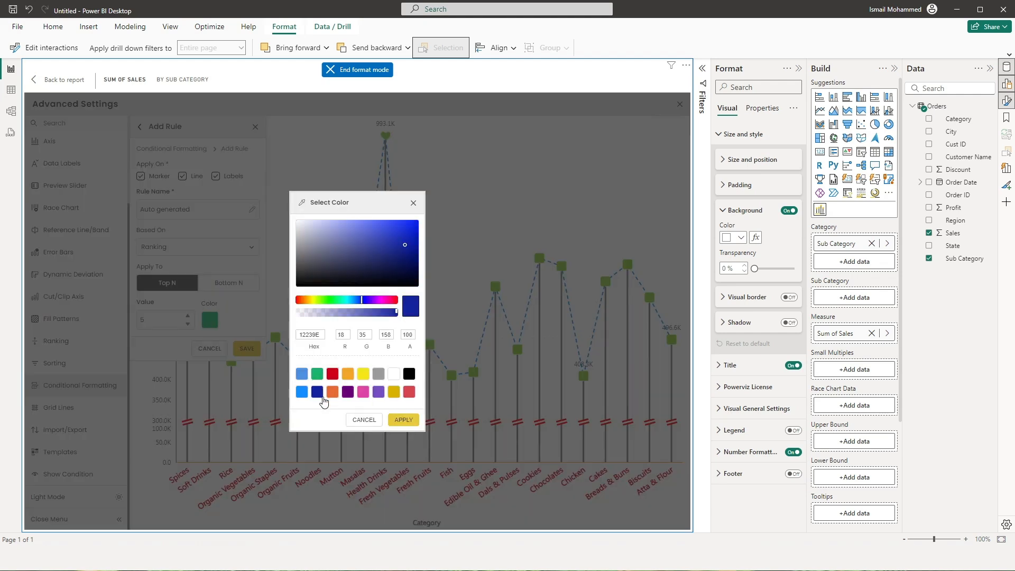
pyautogui.click(403, 420)
pyautogui.click(248, 348)
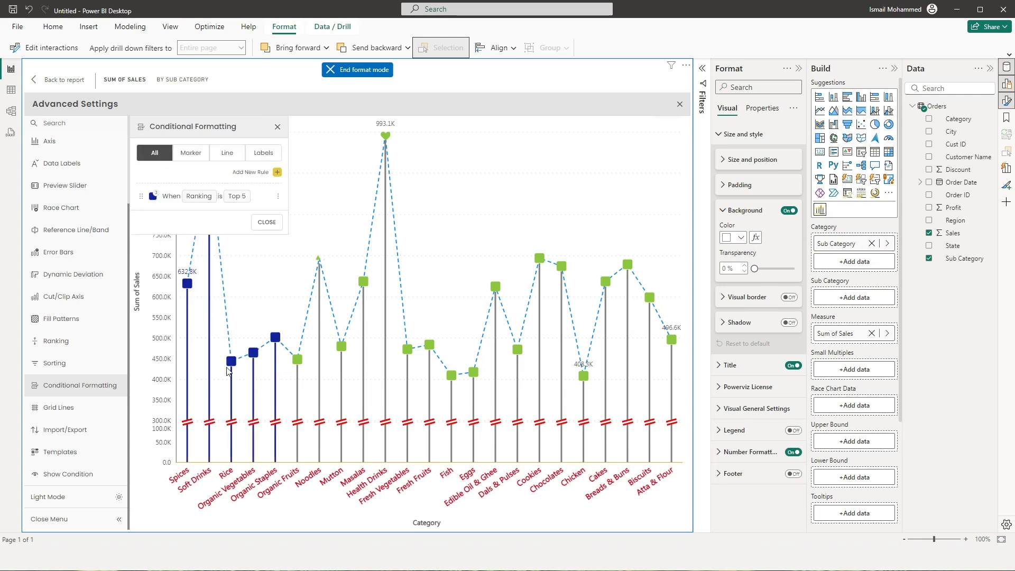
pyautogui.click(262, 225)
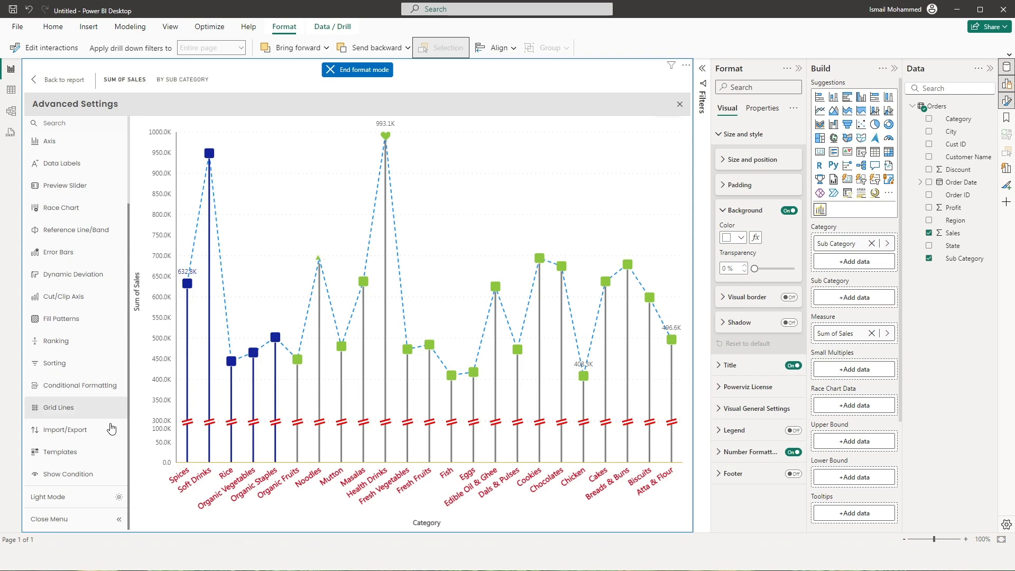
# Edit the Top 5 ranking rule to apply on Marker only, and save it
pyautogui.click(72, 387)
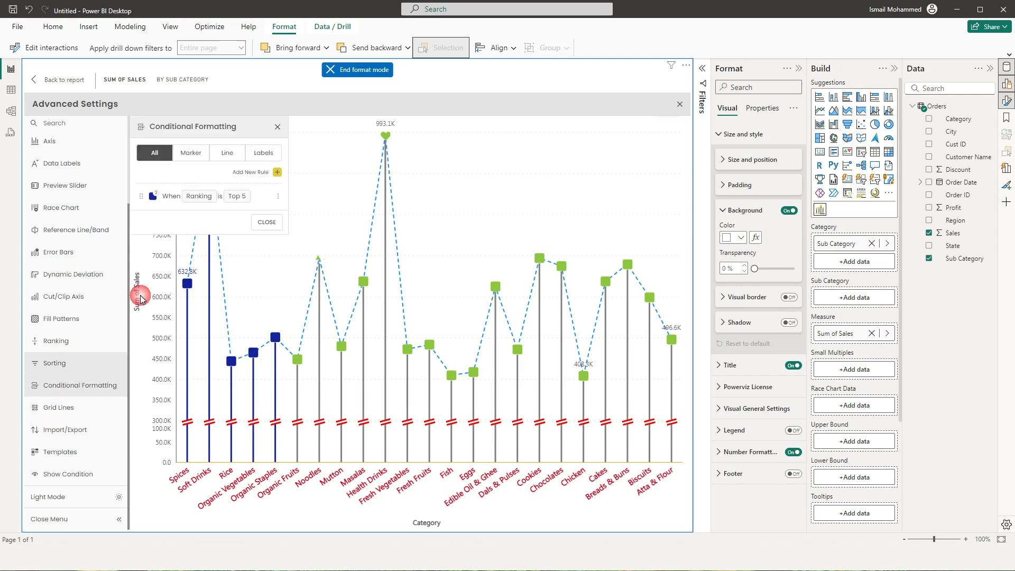
pyautogui.click(280, 200)
pyautogui.click(253, 213)
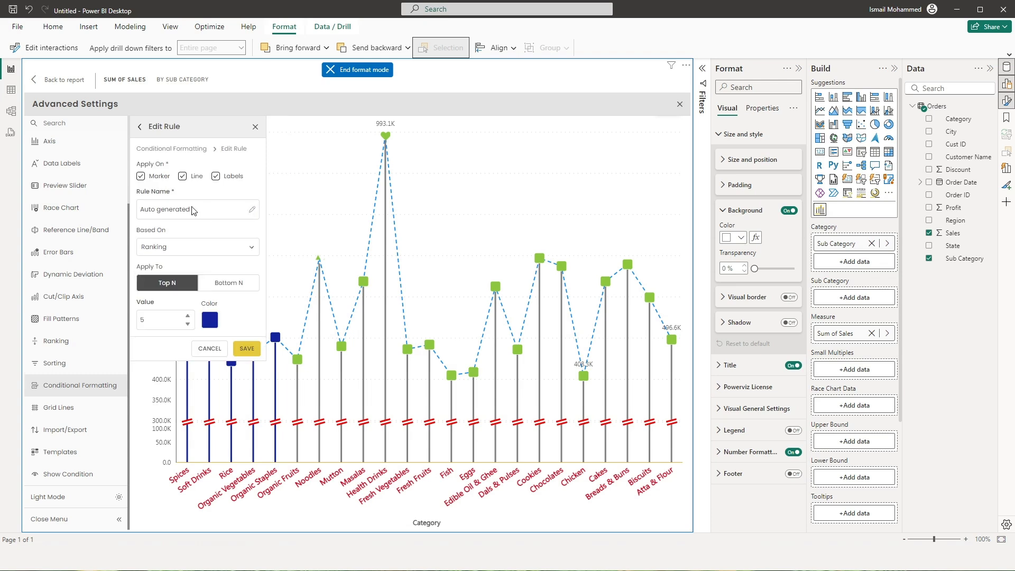
pyautogui.click(216, 177)
pyautogui.click(247, 350)
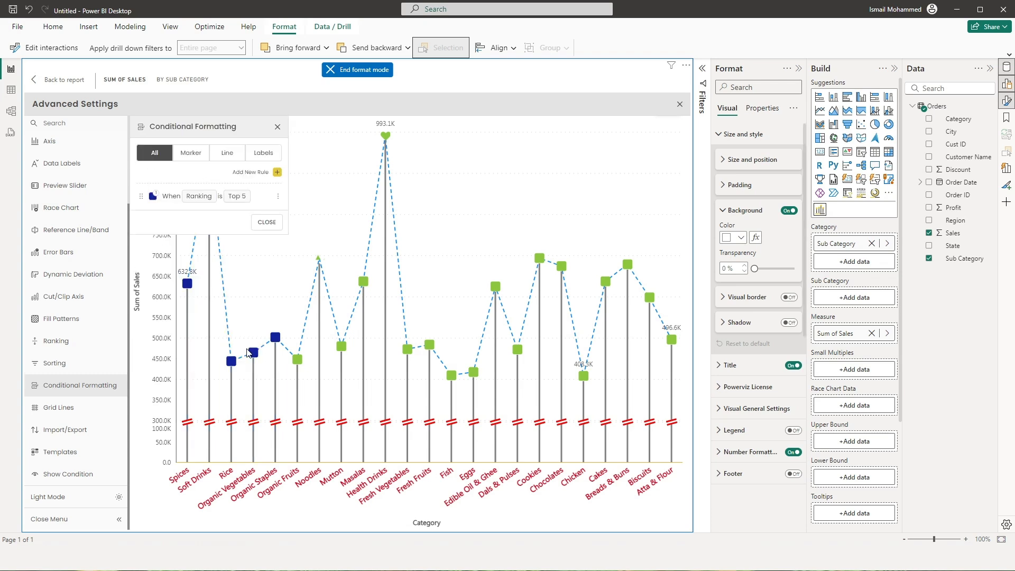
pyautogui.click(266, 222)
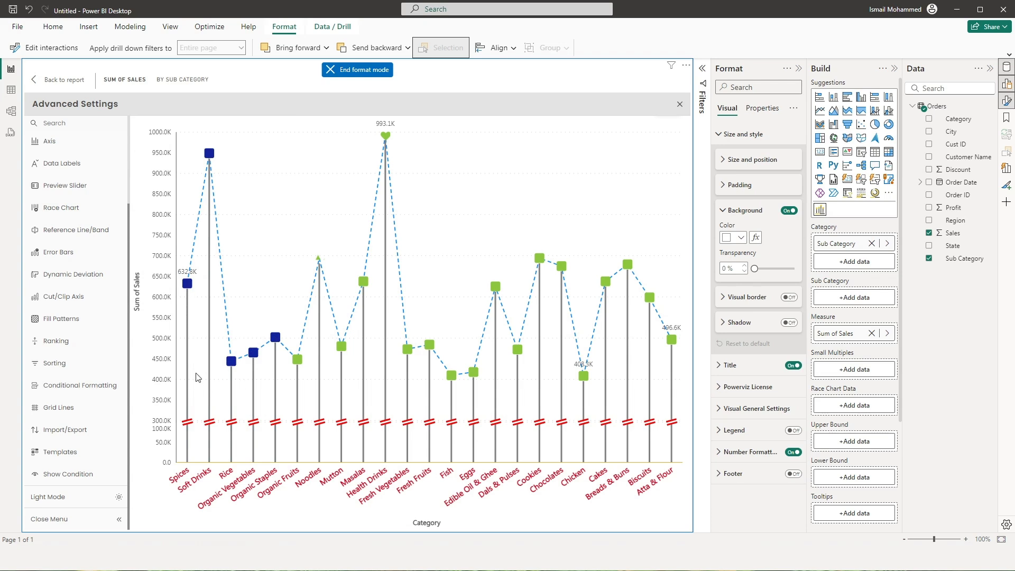
# Set the Y axis grid lines to a border width of 2 and orange (F5A623), and apply them
pyautogui.click(95, 385)
pyautogui.click(70, 407)
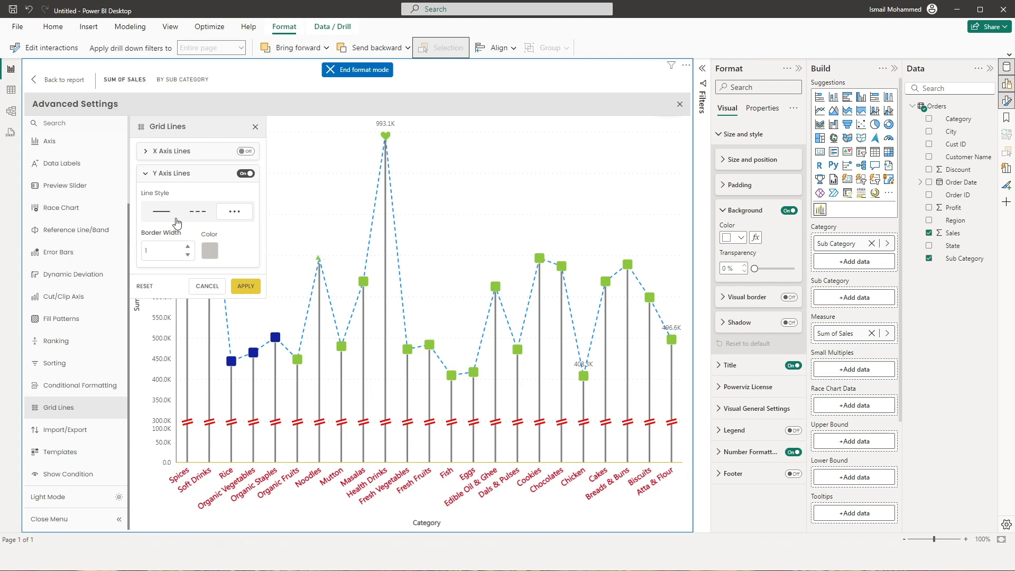
pyautogui.click(188, 248)
pyautogui.click(209, 251)
pyautogui.click(348, 374)
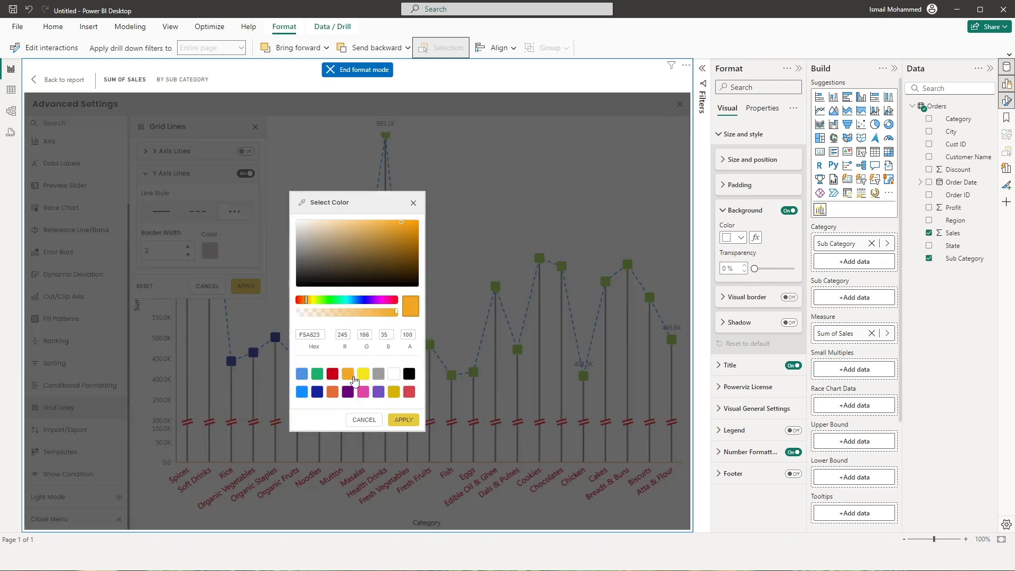
pyautogui.click(404, 419)
pyautogui.click(246, 287)
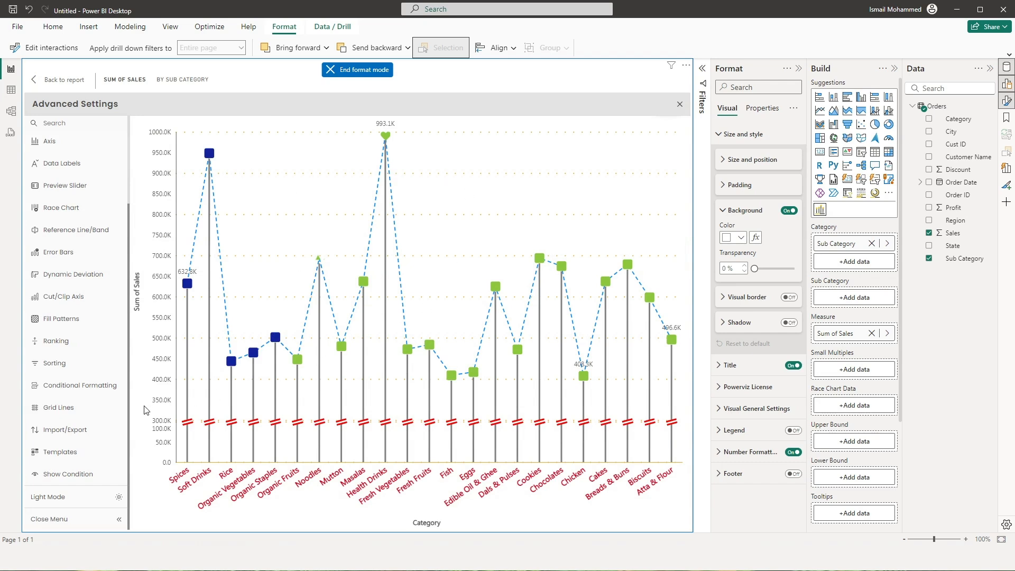
# Try exporting the chart settings as a JSON theme file, then cancel the save
pyautogui.click(74, 407)
pyautogui.click(77, 438)
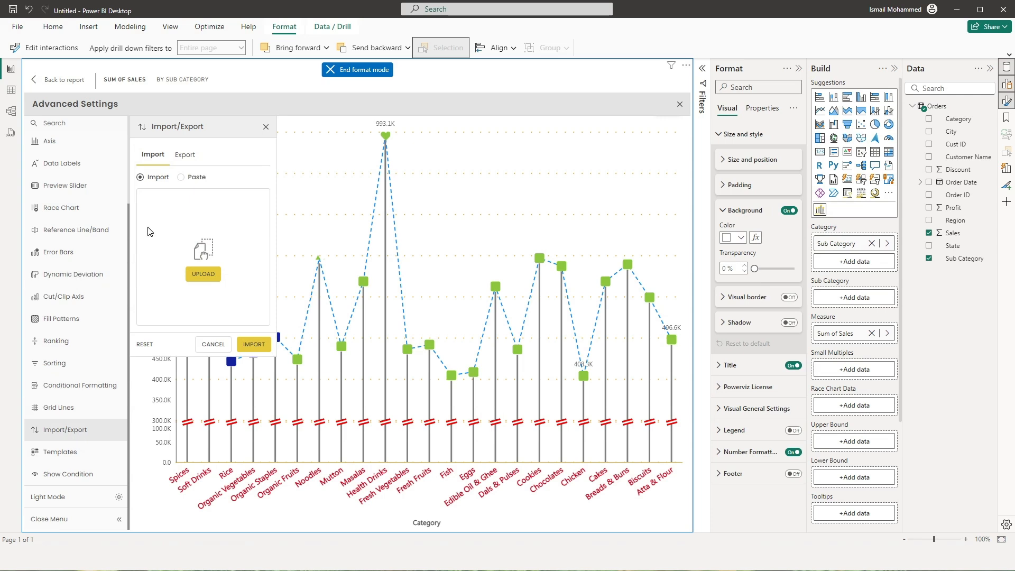
pyautogui.click(185, 155)
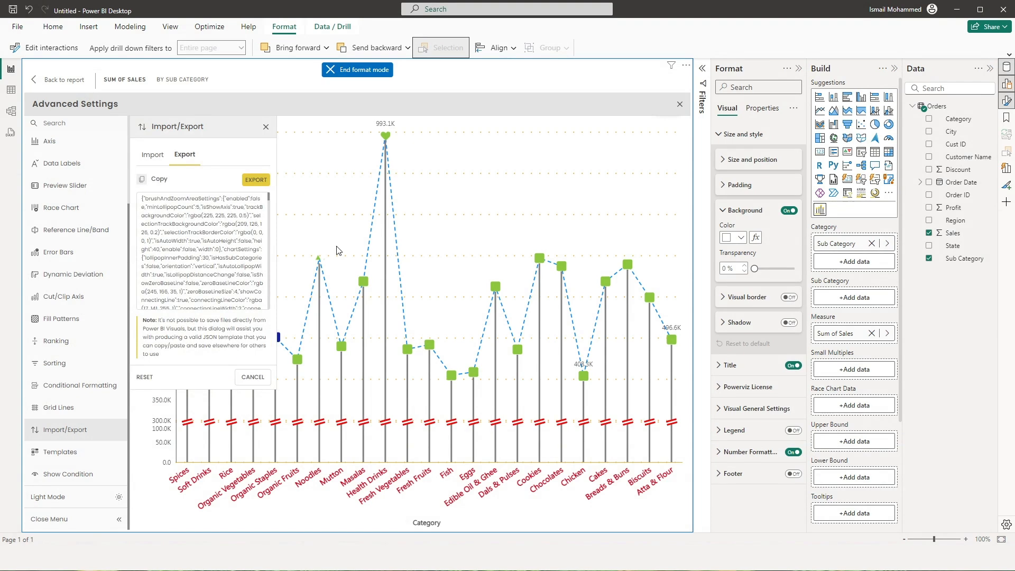
pyautogui.click(255, 179)
pyautogui.click(575, 308)
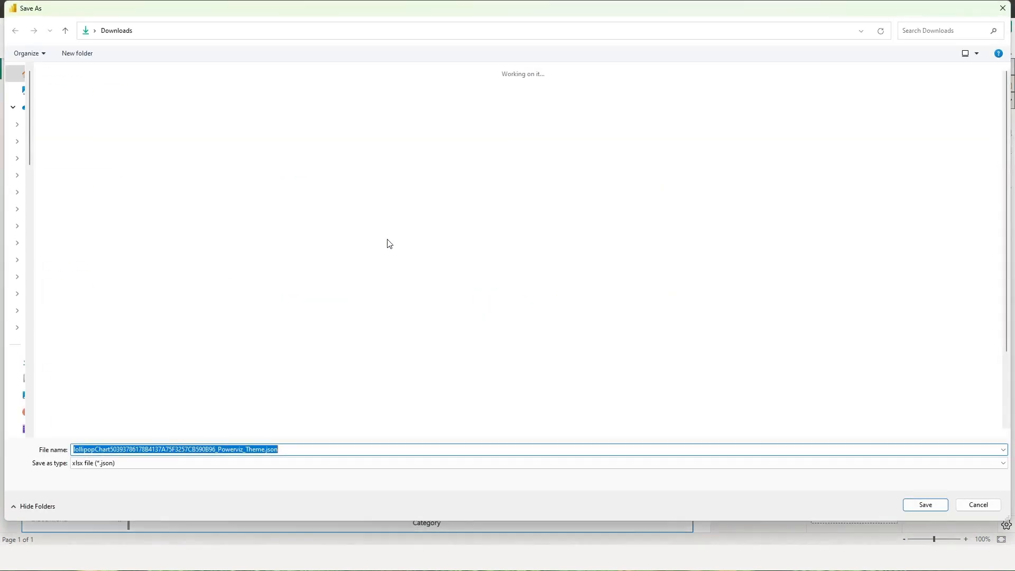
pyautogui.click(970, 504)
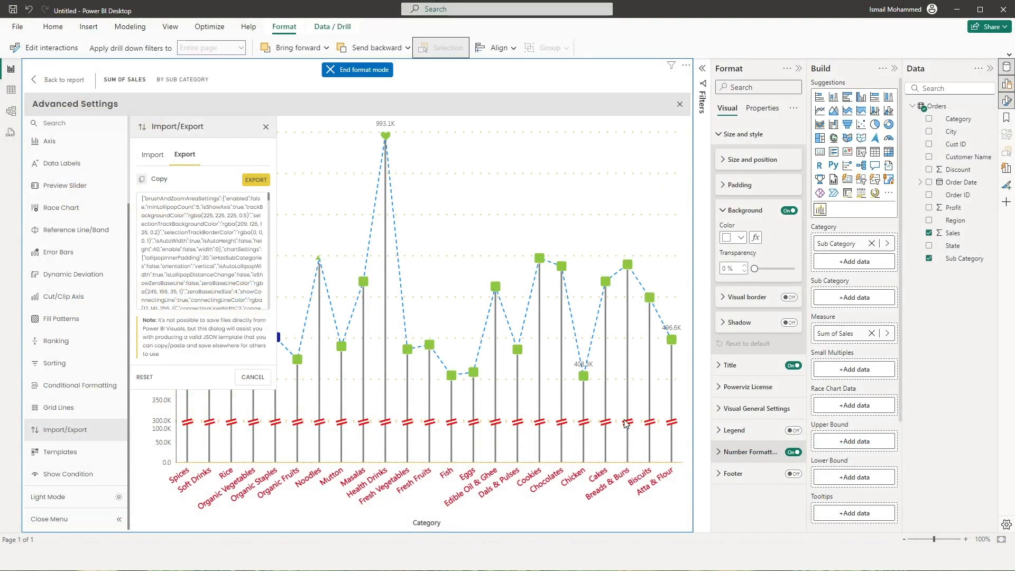
# Enable the general chart templates and apply the Error Bar template to the chart
pyautogui.click(153, 154)
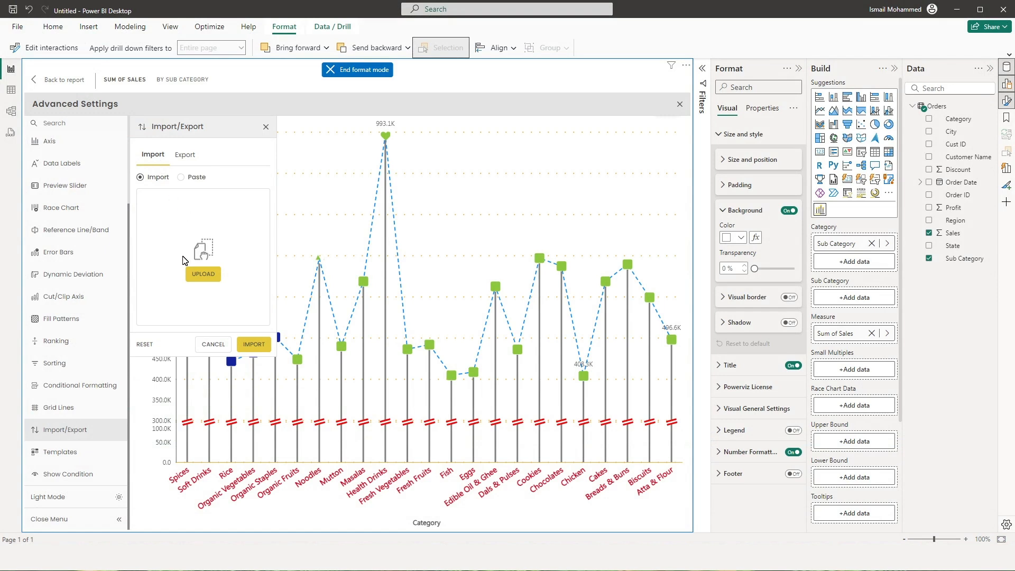
pyautogui.click(82, 452)
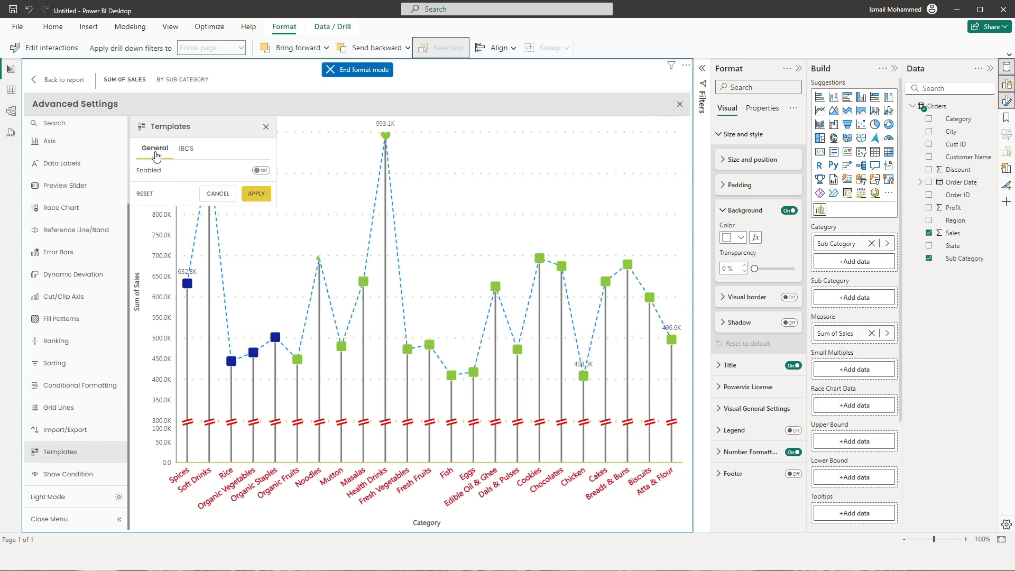
pyautogui.click(186, 149)
pyautogui.click(164, 154)
pyautogui.click(258, 170)
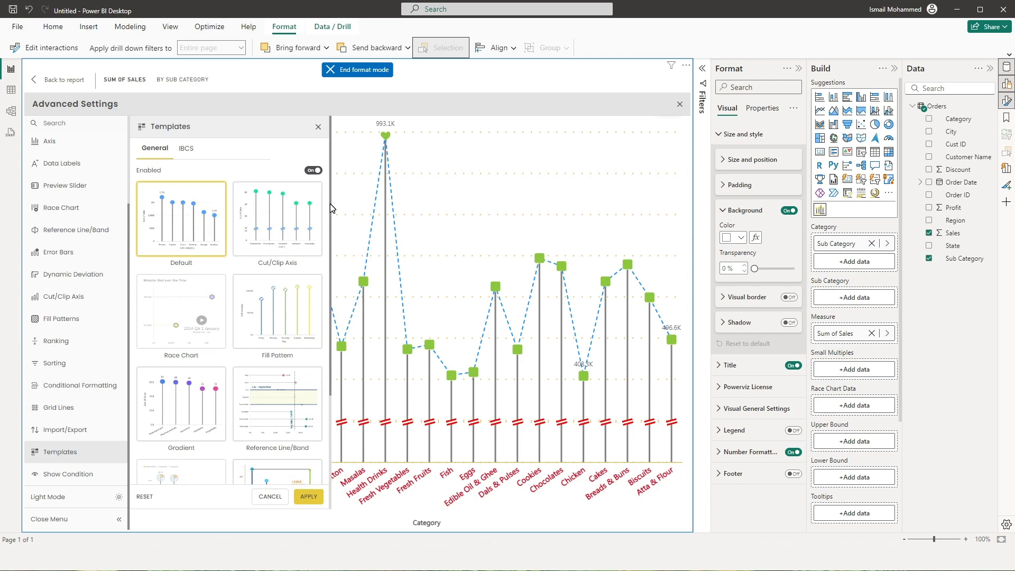
pyautogui.click(293, 325)
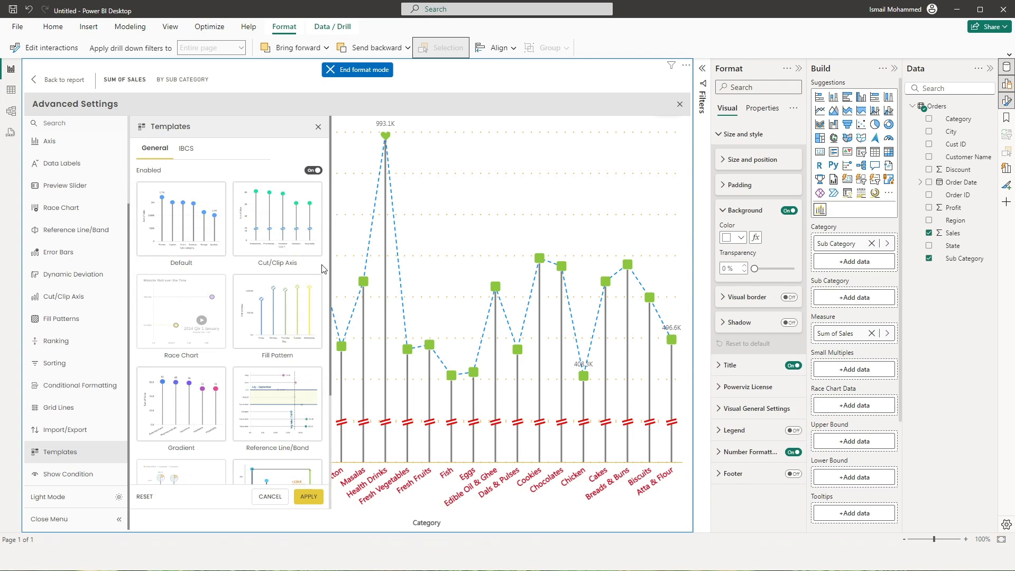
pyautogui.scroll(-3, 264, 344)
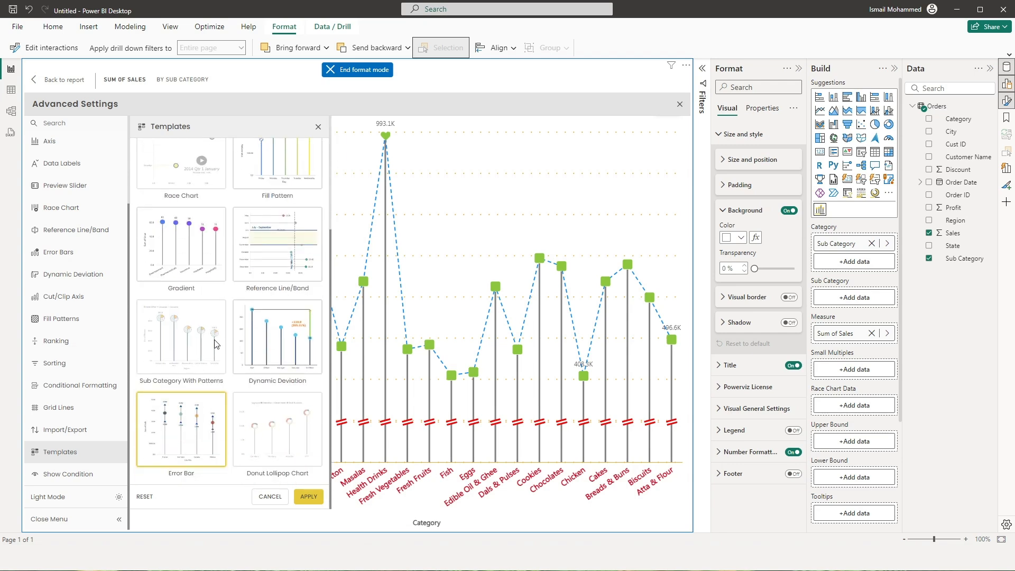
pyautogui.click(317, 498)
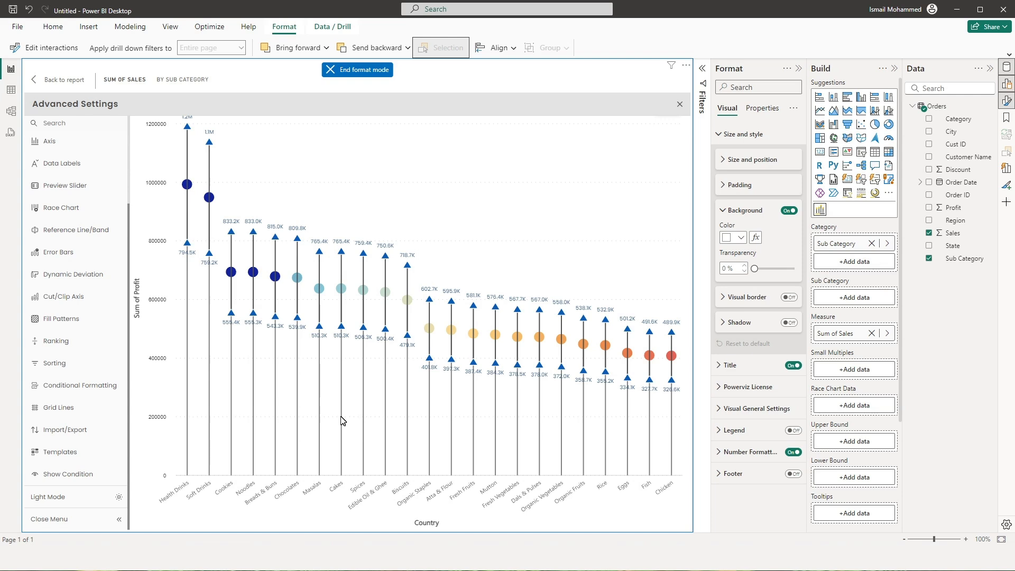
# Enable the IBCS templates to examine the layouts they offer
pyautogui.click(59, 452)
pyautogui.click(186, 148)
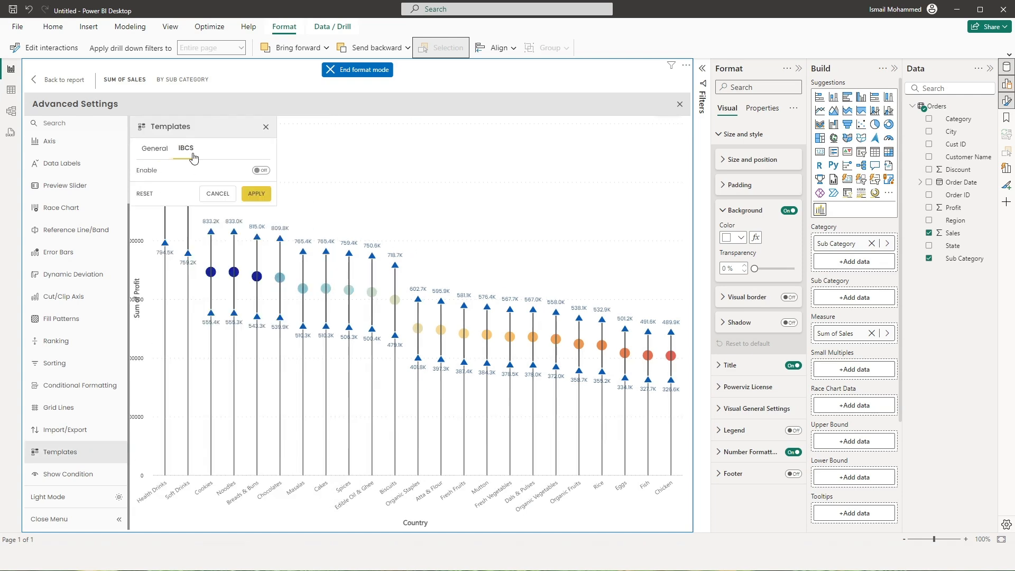
pyautogui.click(260, 171)
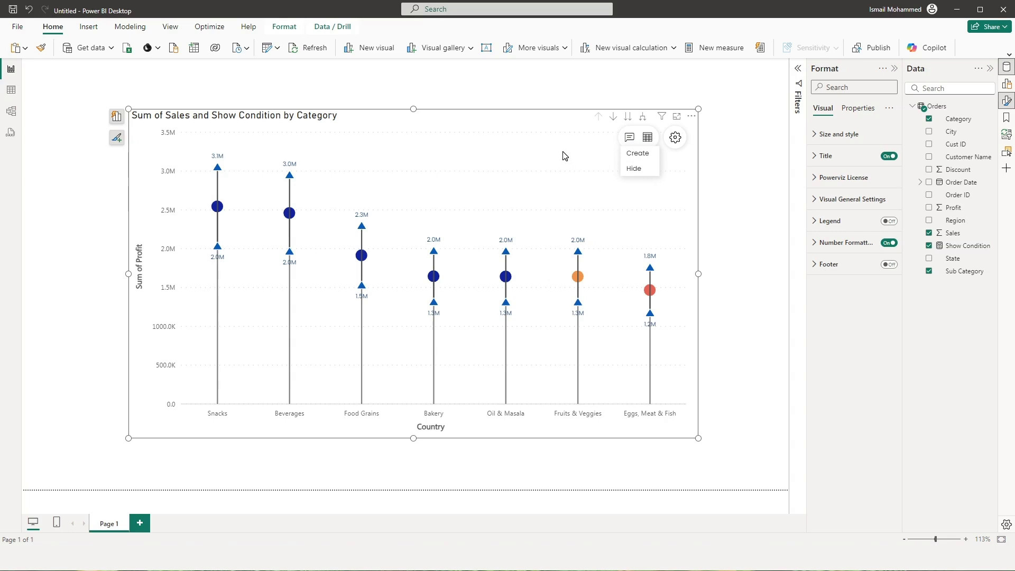
# Annotate the Eggs, Meat & Fish marker with "This is a test Comment" and move the comment box above the Oil & Masala lollipop
pyautogui.doubleClick(632, 140)
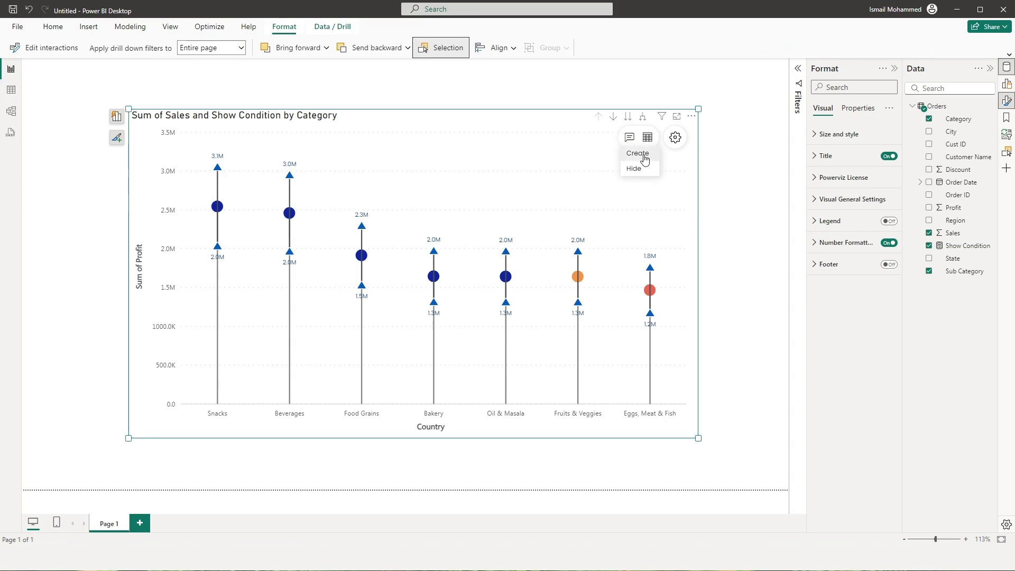
pyautogui.click(645, 154)
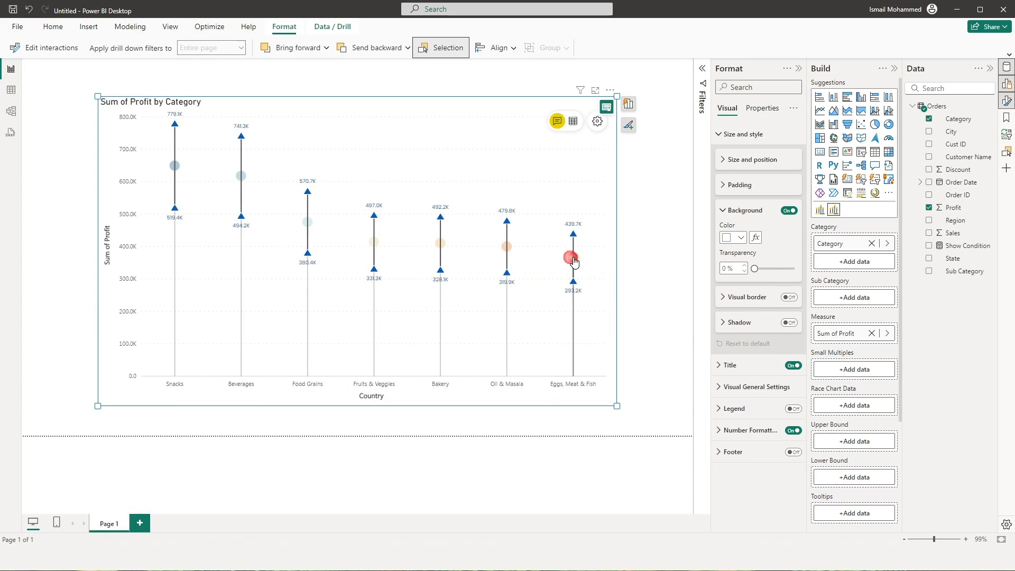
pyautogui.click(573, 259)
pyautogui.click(274, 287)
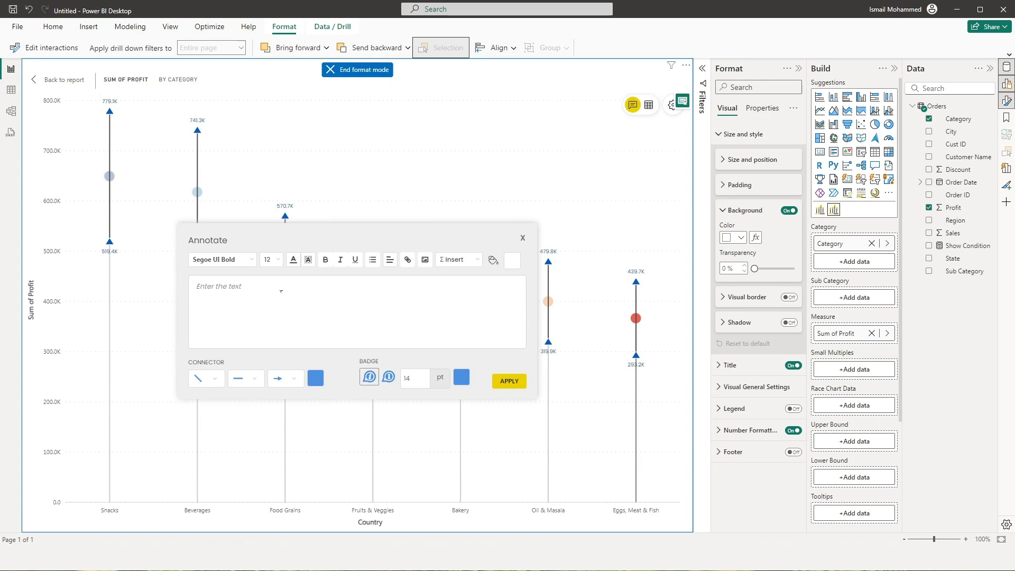
pyautogui.write('This is a test Comment')
pyautogui.click(457, 259)
pyautogui.click(514, 383)
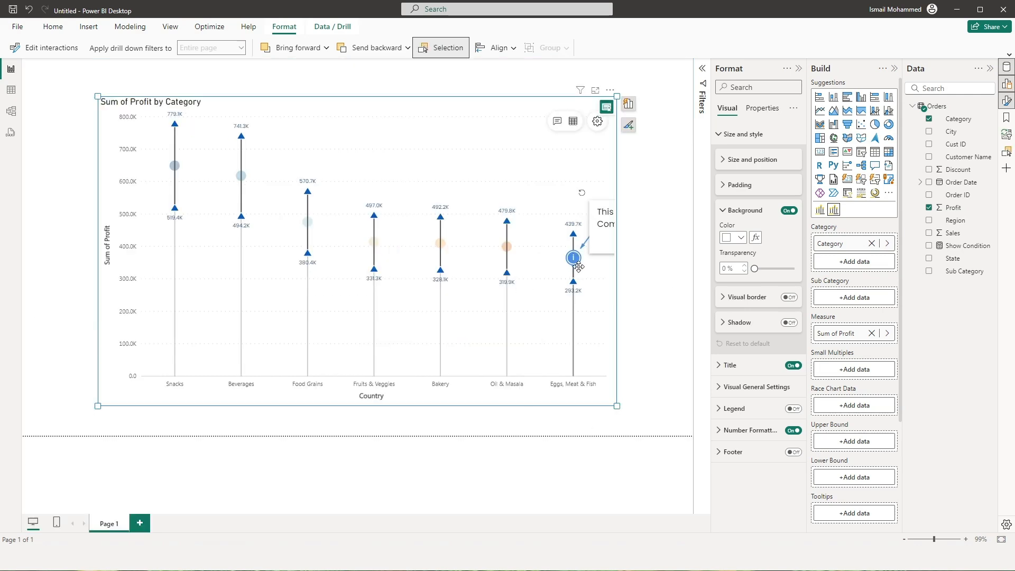
pyautogui.moveTo(608, 227)
pyautogui.mouseDown()
pyautogui.moveTo(478, 192)
pyautogui.moveTo(530, 190)
pyautogui.mouseUp()
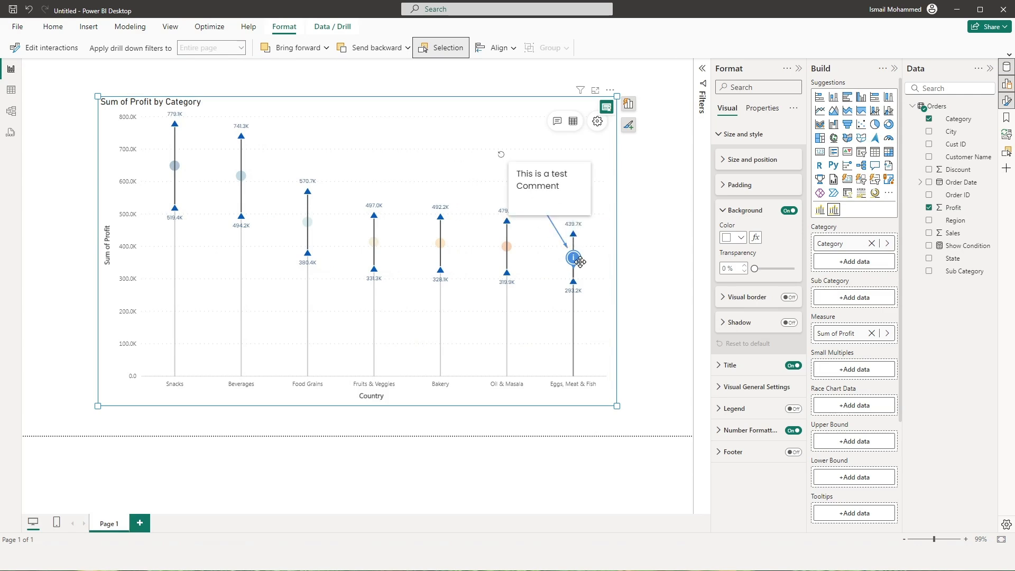
pyautogui.moveTo(563, 200)
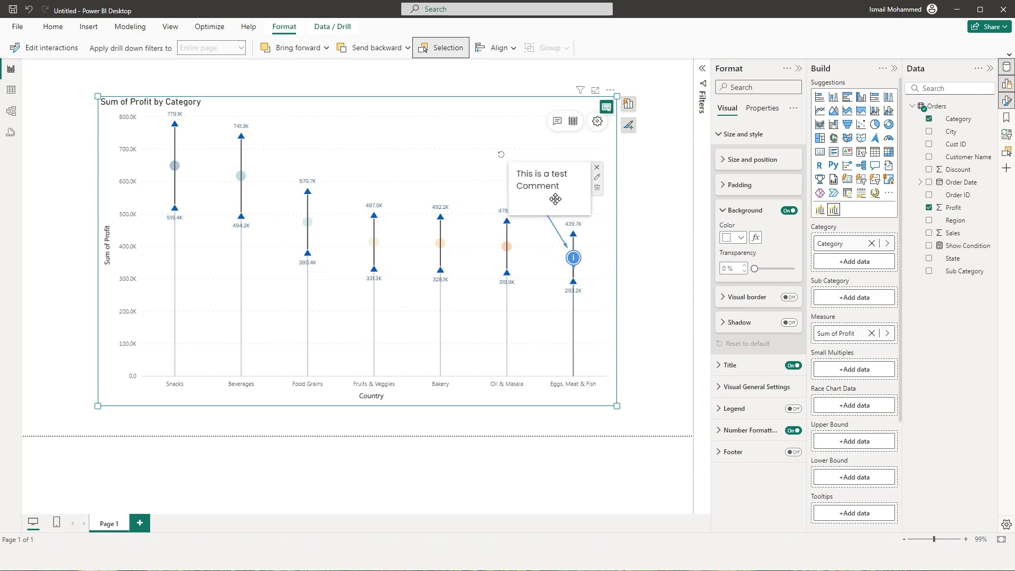
# Show the chart's data table and filter Category to Beverages, Eggs, Meat & Fish and Food Grains
pyautogui.click(573, 121)
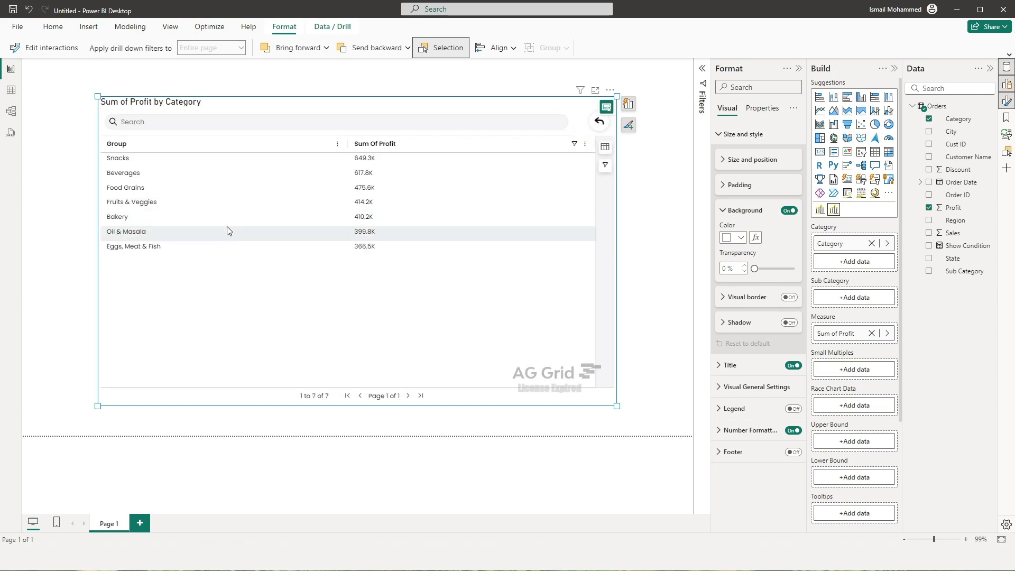
pyautogui.click(605, 165)
pyautogui.click(473, 163)
pyautogui.click(472, 193)
pyautogui.click(472, 217)
pyautogui.click(472, 231)
pyautogui.click(472, 244)
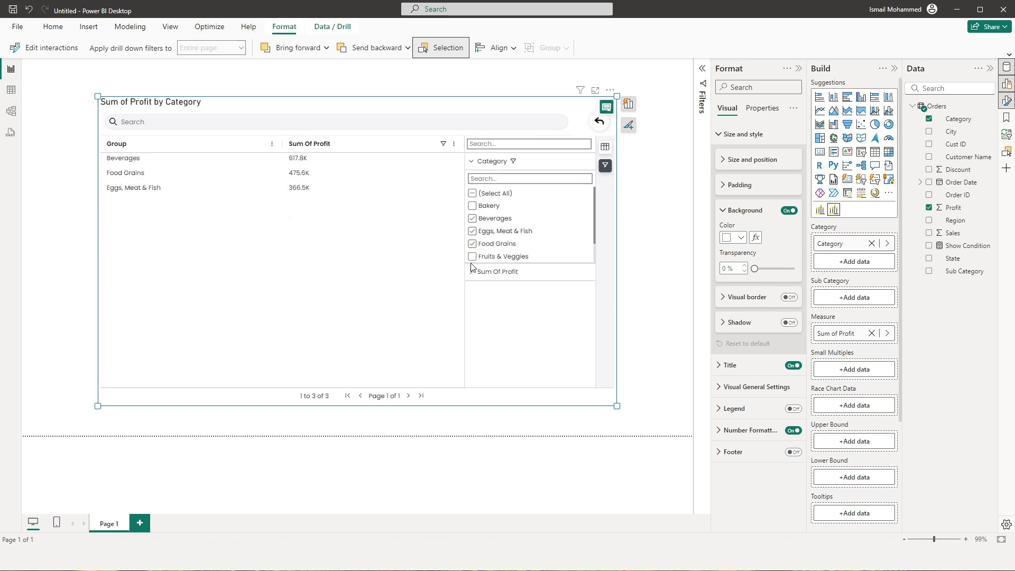
# Examine the filter conditions available for Sum Of Profit, and return to the chart
pyautogui.click(496, 167)
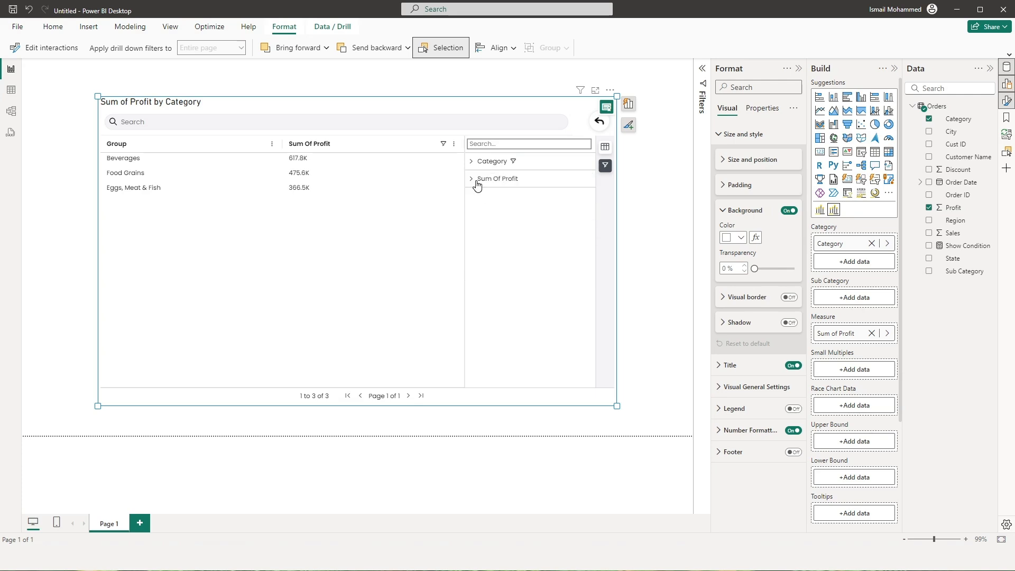
pyautogui.click(474, 180)
pyautogui.click(511, 199)
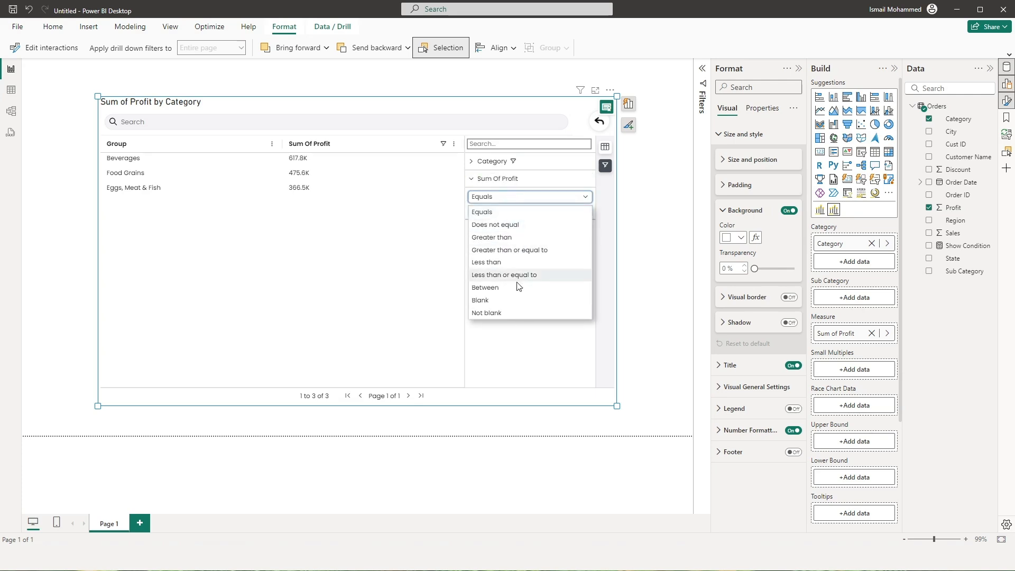
pyautogui.click(527, 181)
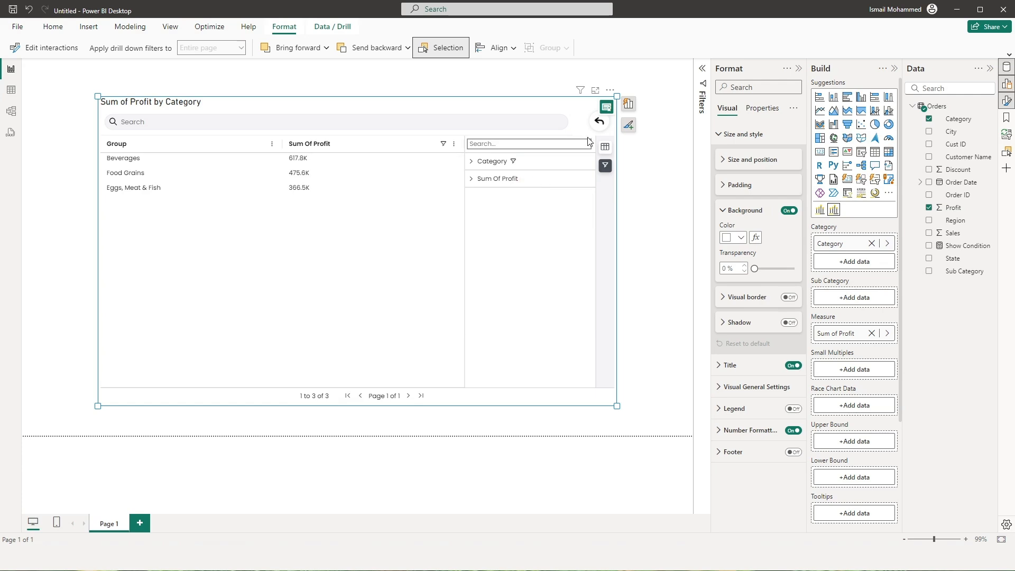
pyautogui.click(599, 121)
# Try showing the chart legend, and hide it again
pyautogui.click(728, 136)
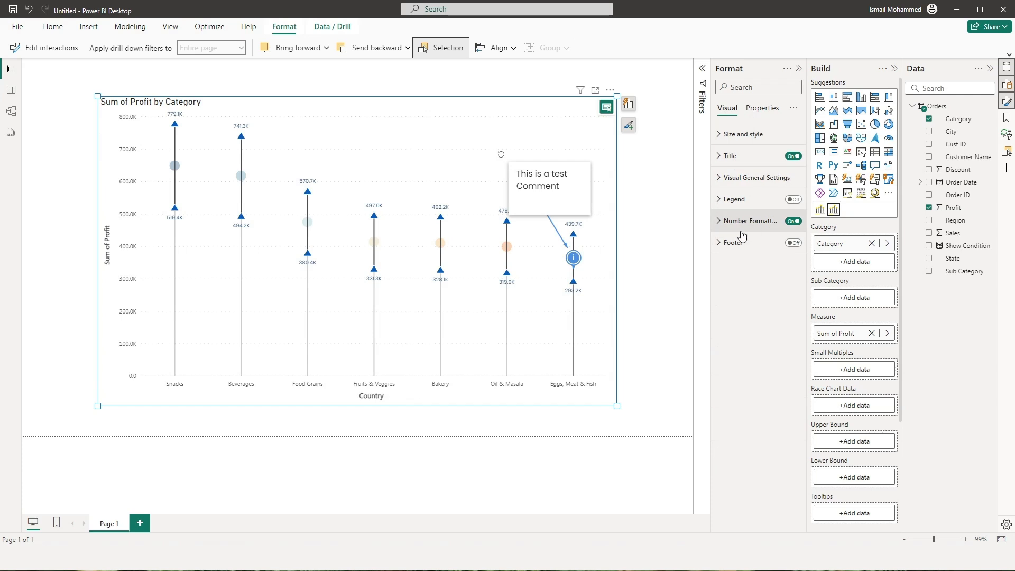
pyautogui.click(793, 200)
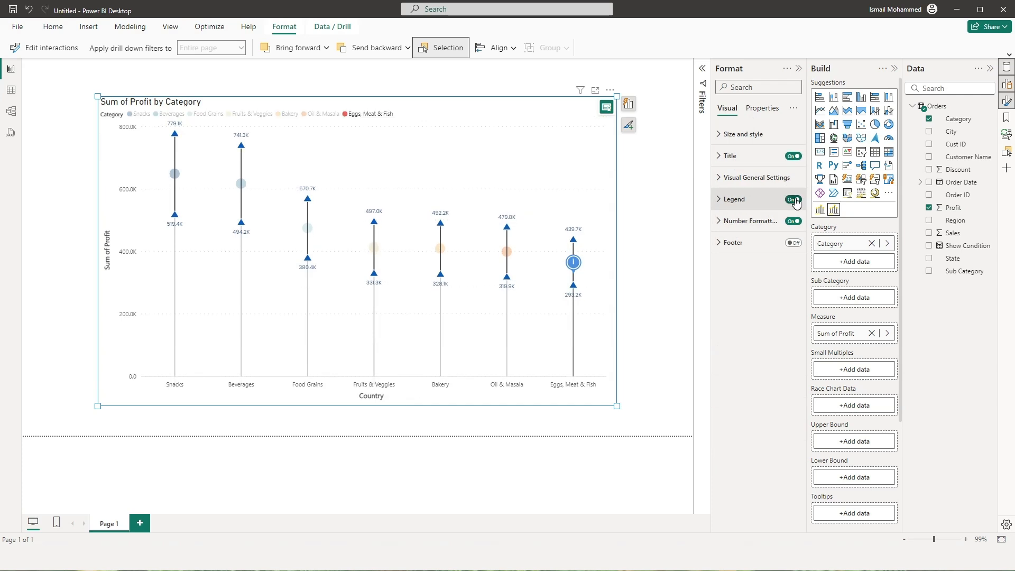
pyautogui.click(793, 199)
# Review the number formatting options for separators, scaling display and suffix
pyautogui.click(729, 221)
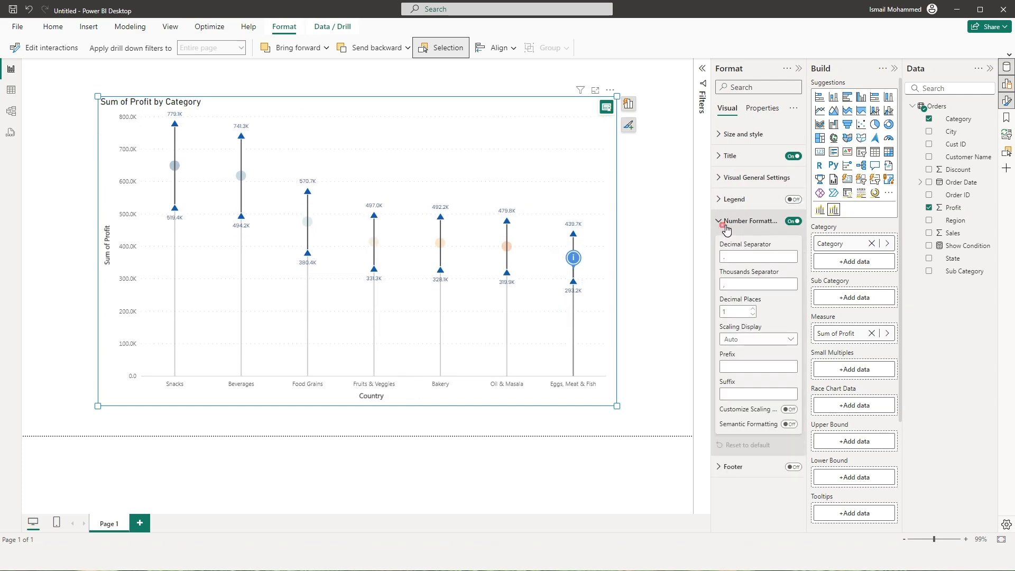
pyautogui.click(758, 261)
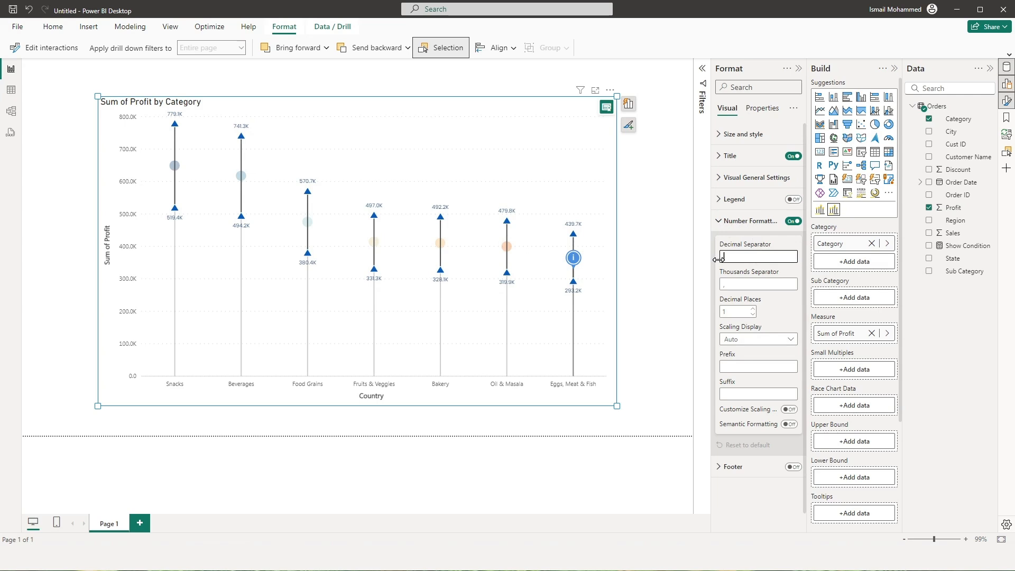
pyautogui.click(722, 285)
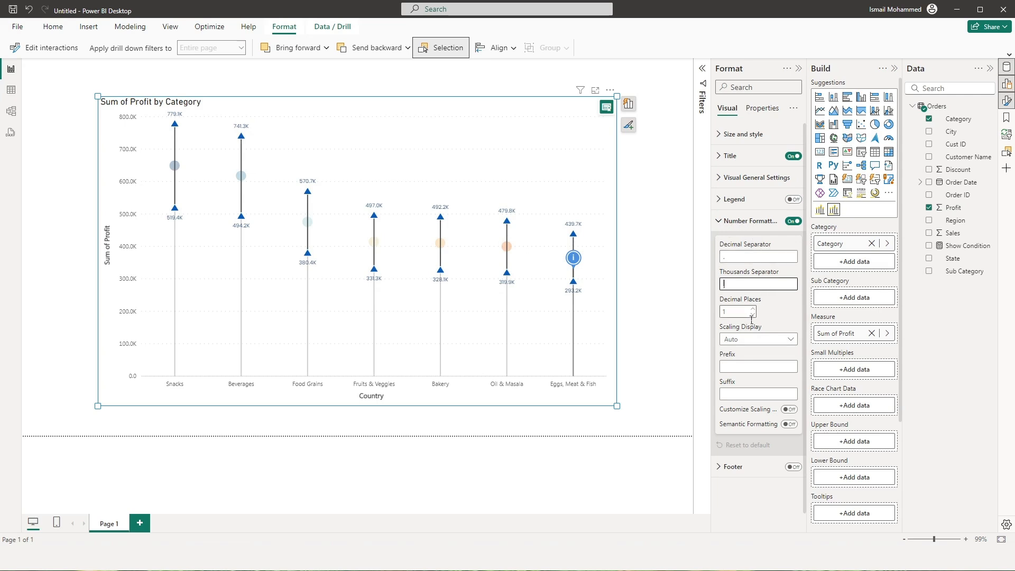
pyautogui.click(767, 343)
pyautogui.click(766, 344)
pyautogui.click(742, 397)
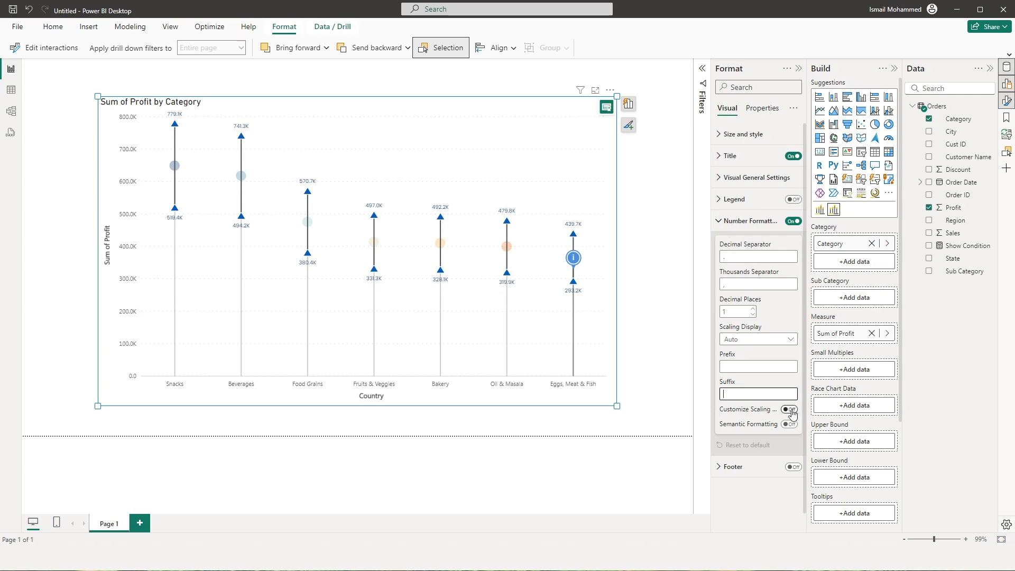
# Turn on the chart footer and select its text to review the footer settings
pyautogui.click(736, 465)
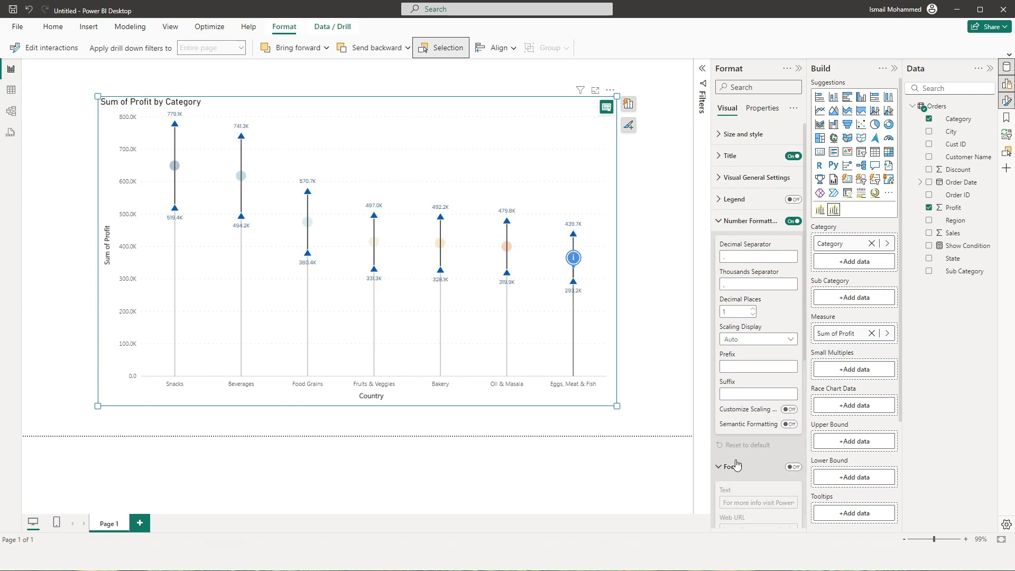
pyautogui.moveTo(805, 353); pyautogui.dragTo(797, 469)
pyautogui.click(793, 267)
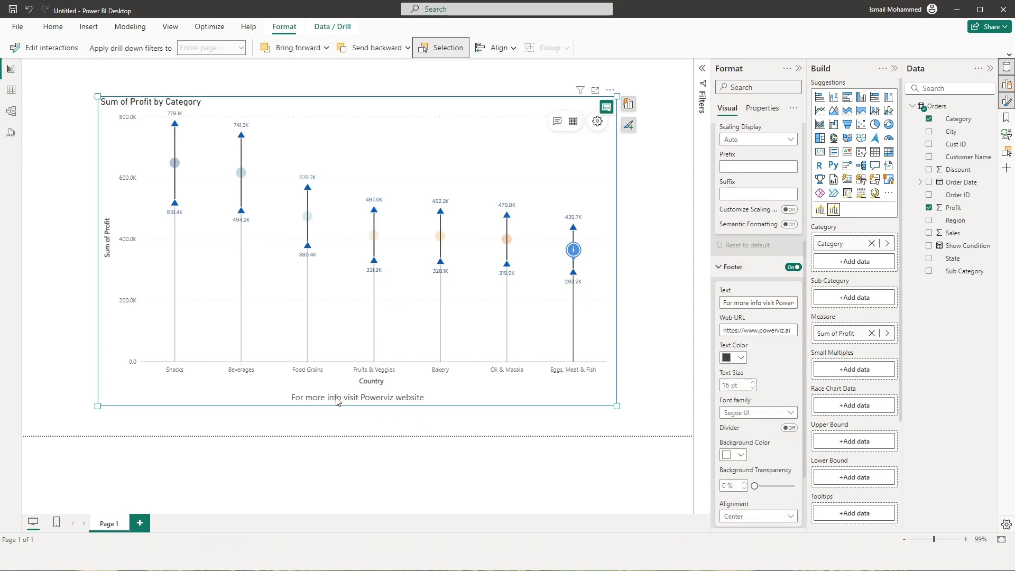
pyautogui.moveTo(722, 303); pyautogui.dragTo(803, 306)
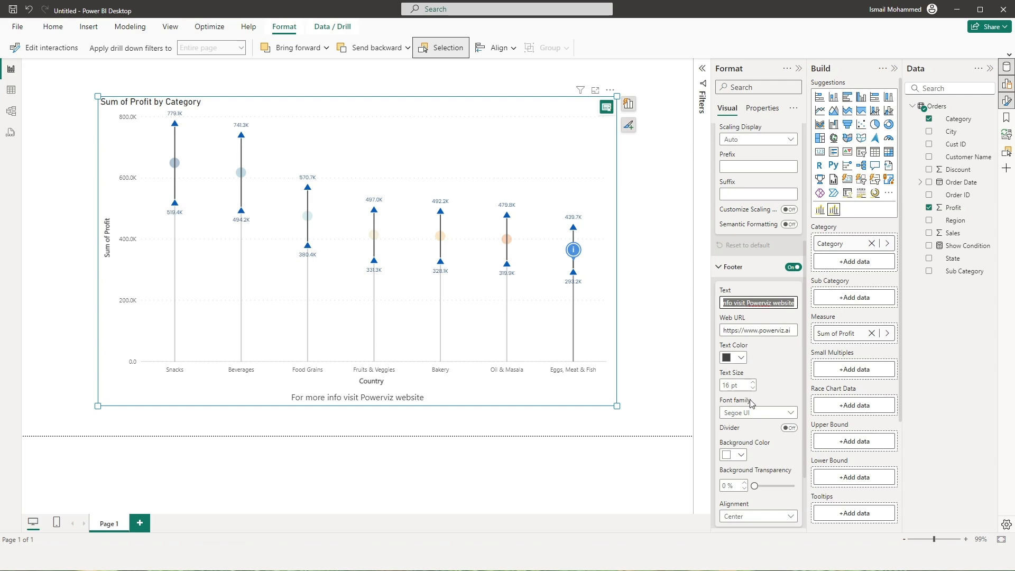
pyautogui.scroll(-1, 806, 382)
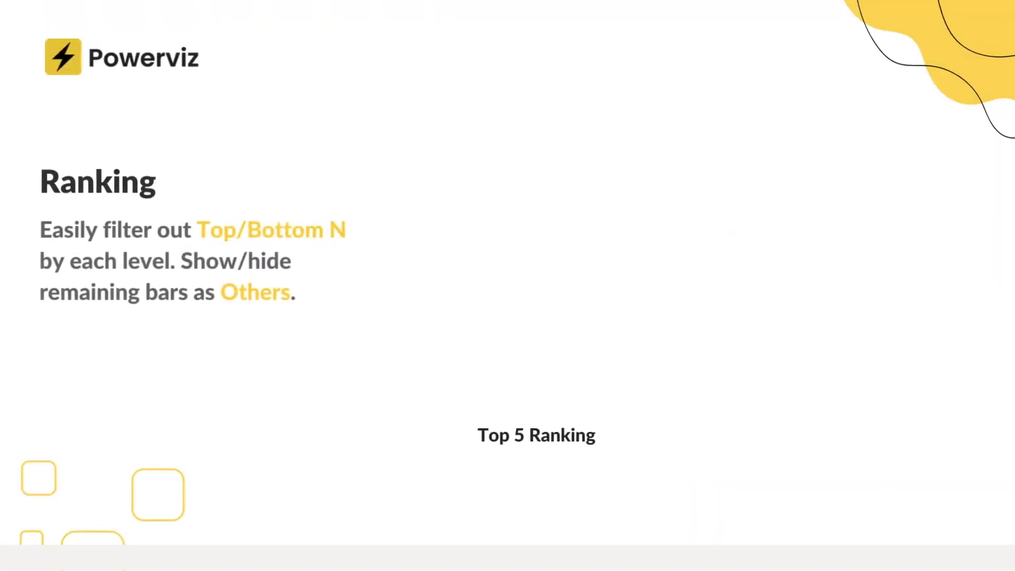